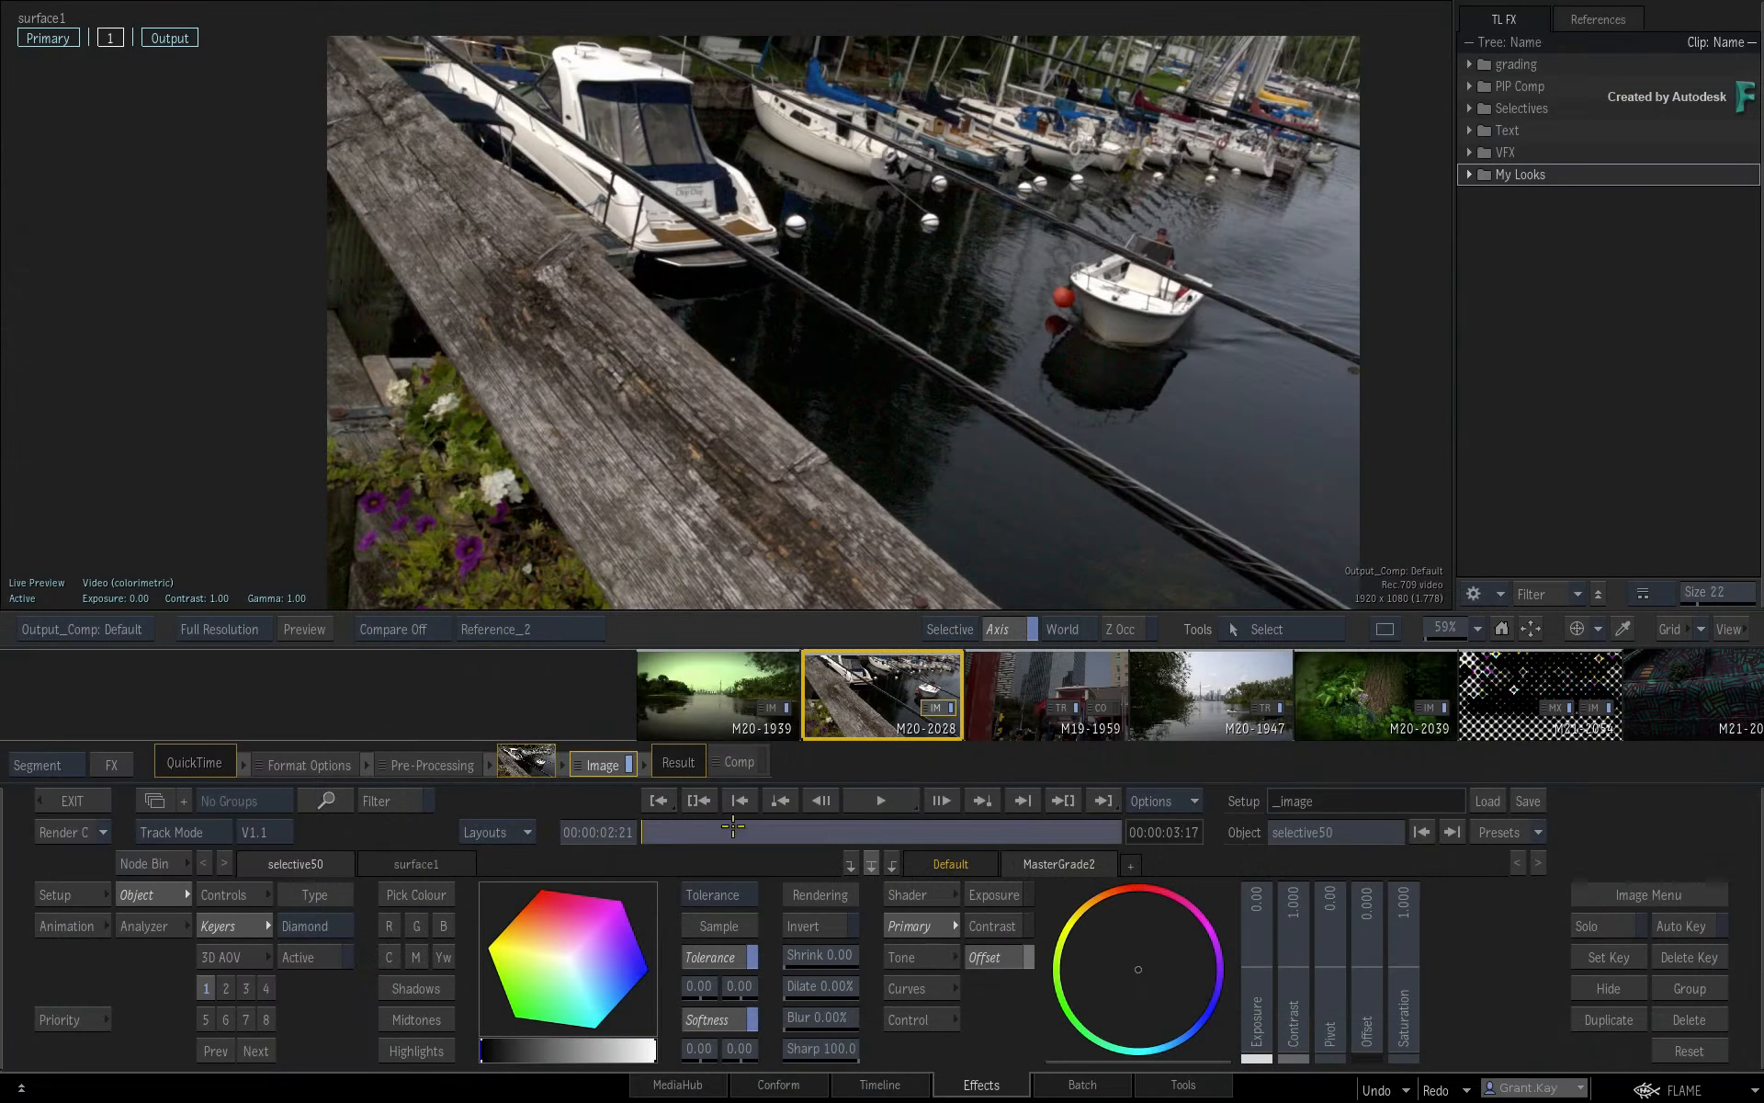
- Scrub to the working frame and push the Exposure colour wheel toward a warm orange tint
left_click_drag(1041, 832, 1020, 828)
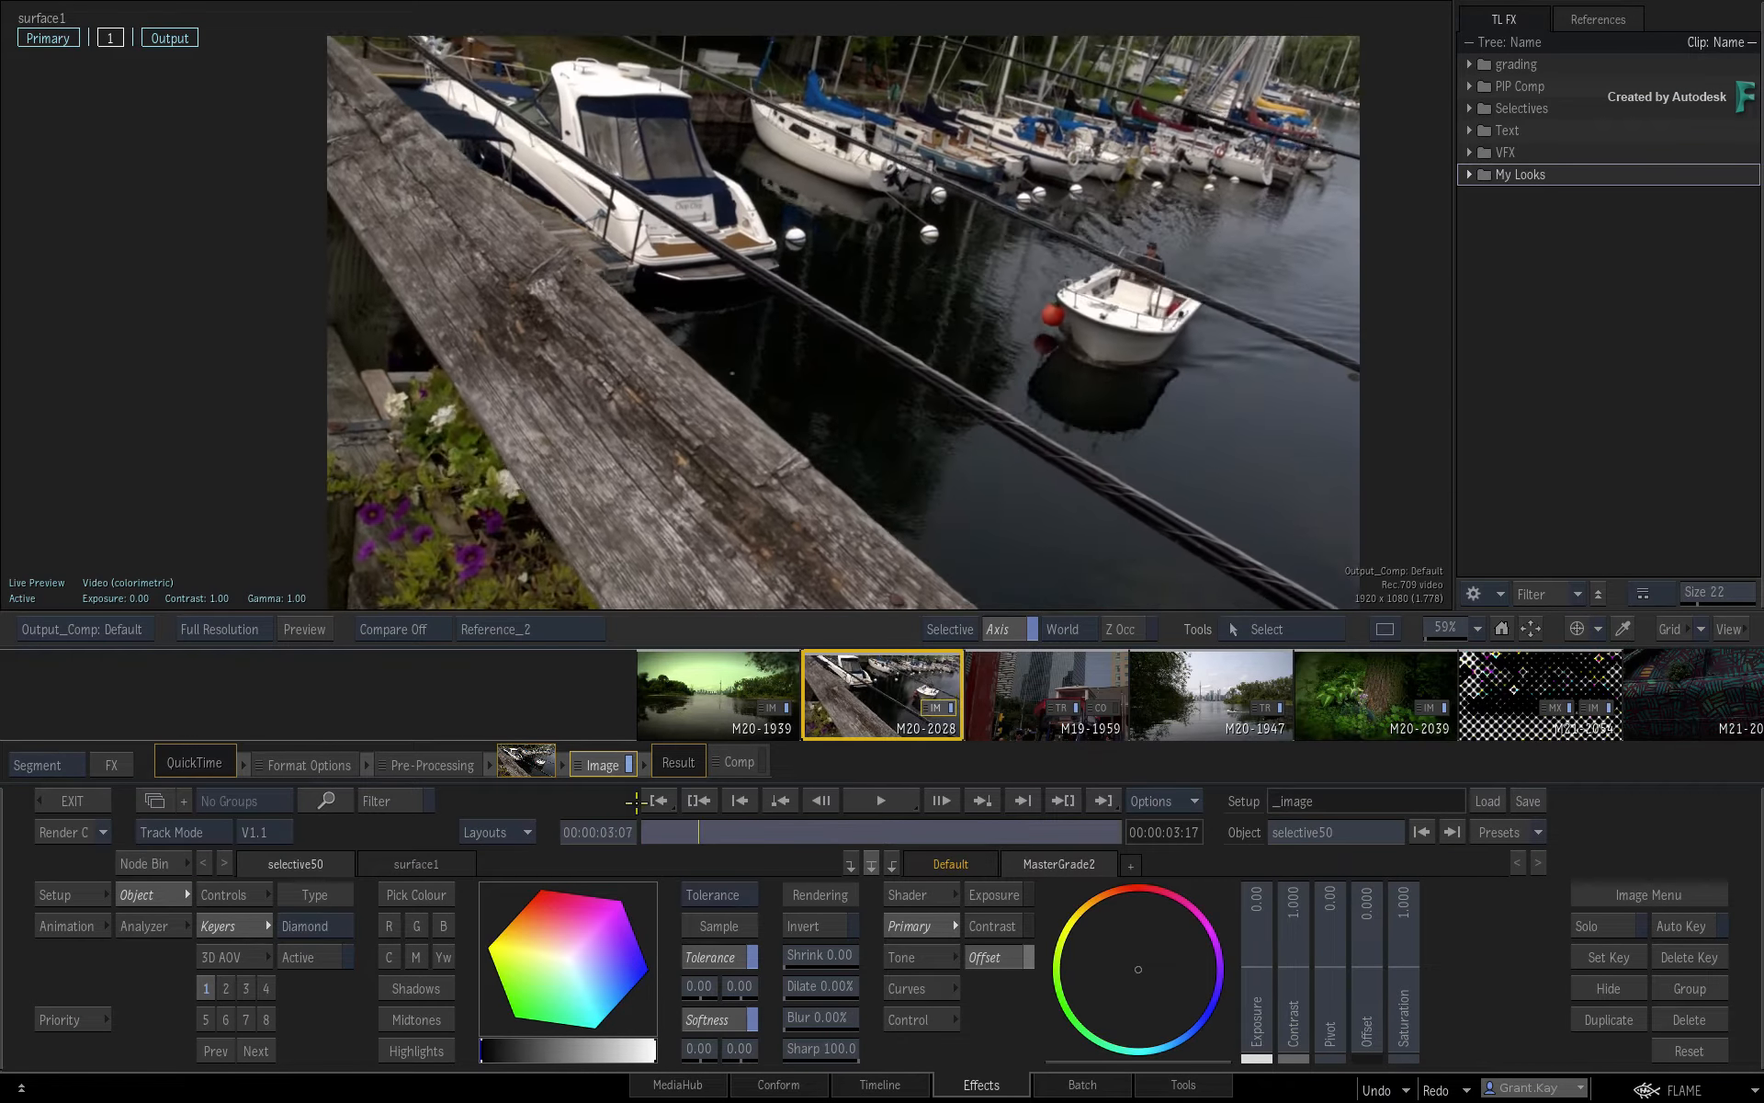
left_click(1017, 832)
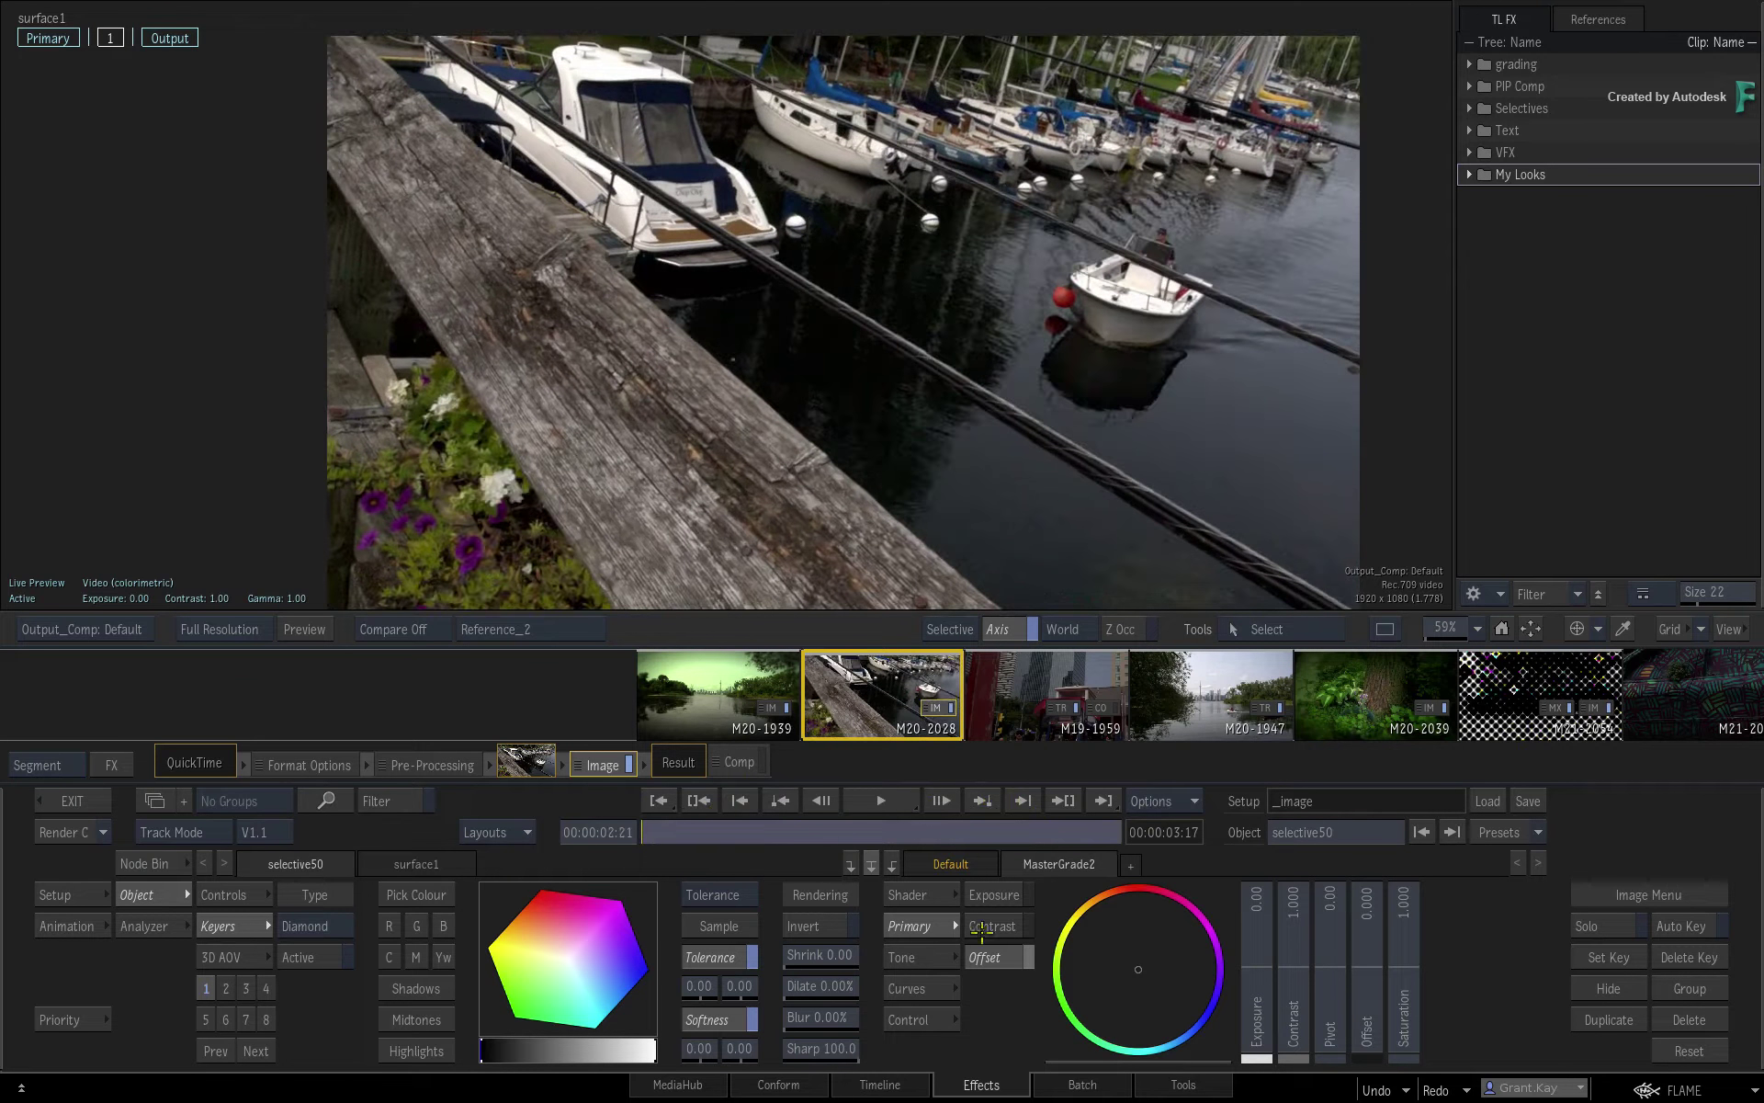
left_click(990, 897)
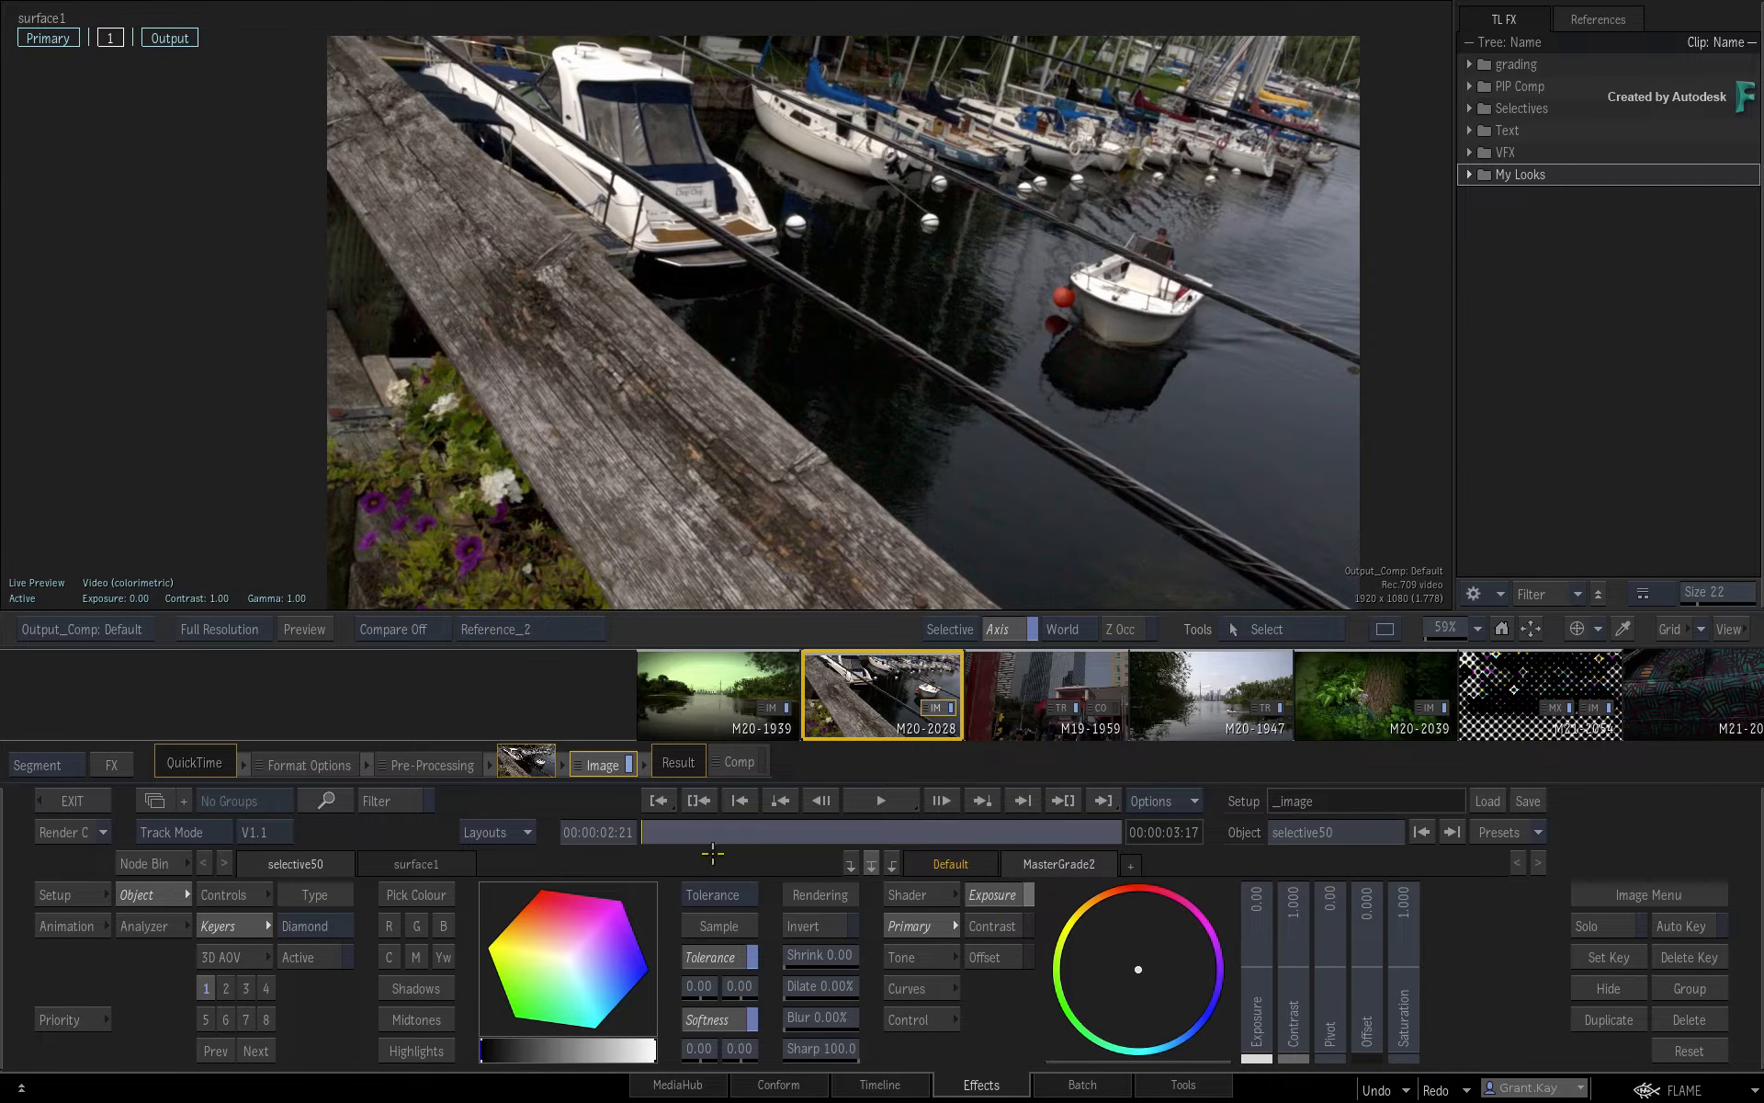
mouse_move(690, 833)
left_mouse_down()
mouse_move(1082, 821)
mouse_move(648, 833)
left_mouse_up()
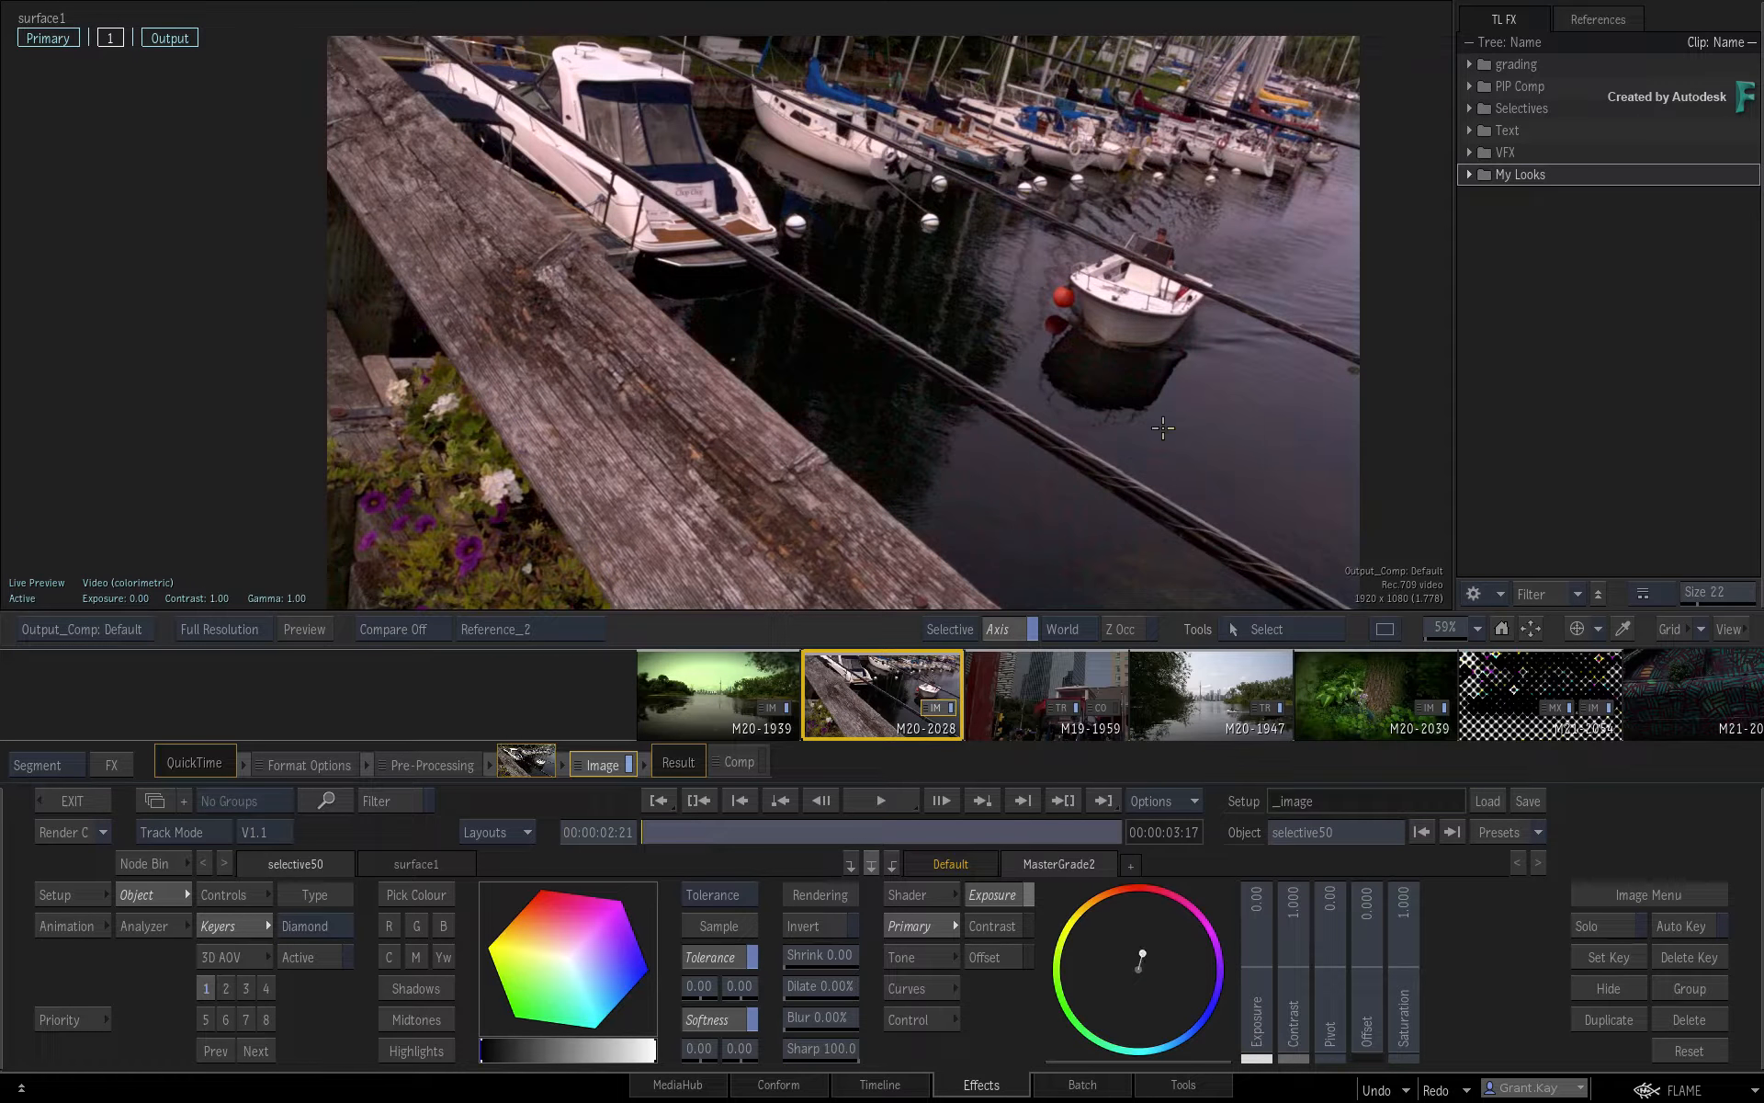
left_click_drag(1143, 963, 1112, 927)
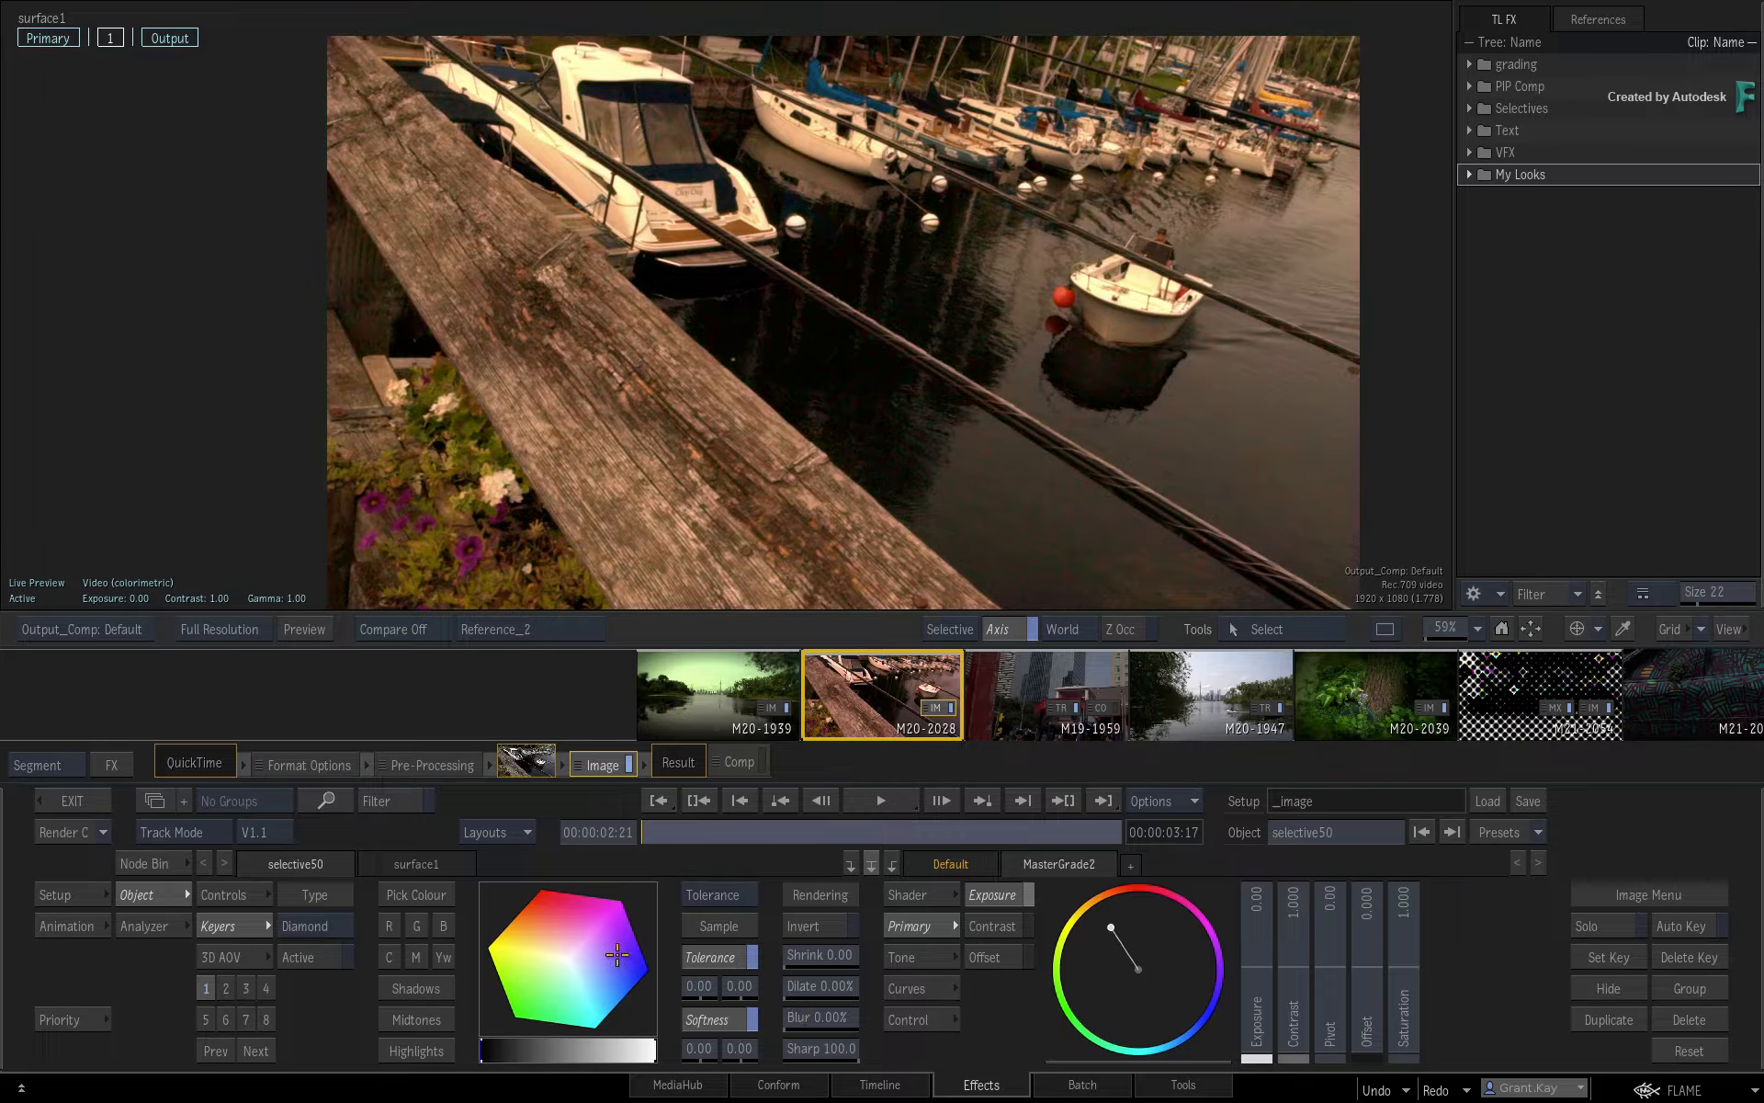
- Grab a reference still and bring up the Add Reference naming options, leaving tokens unused
key("g")
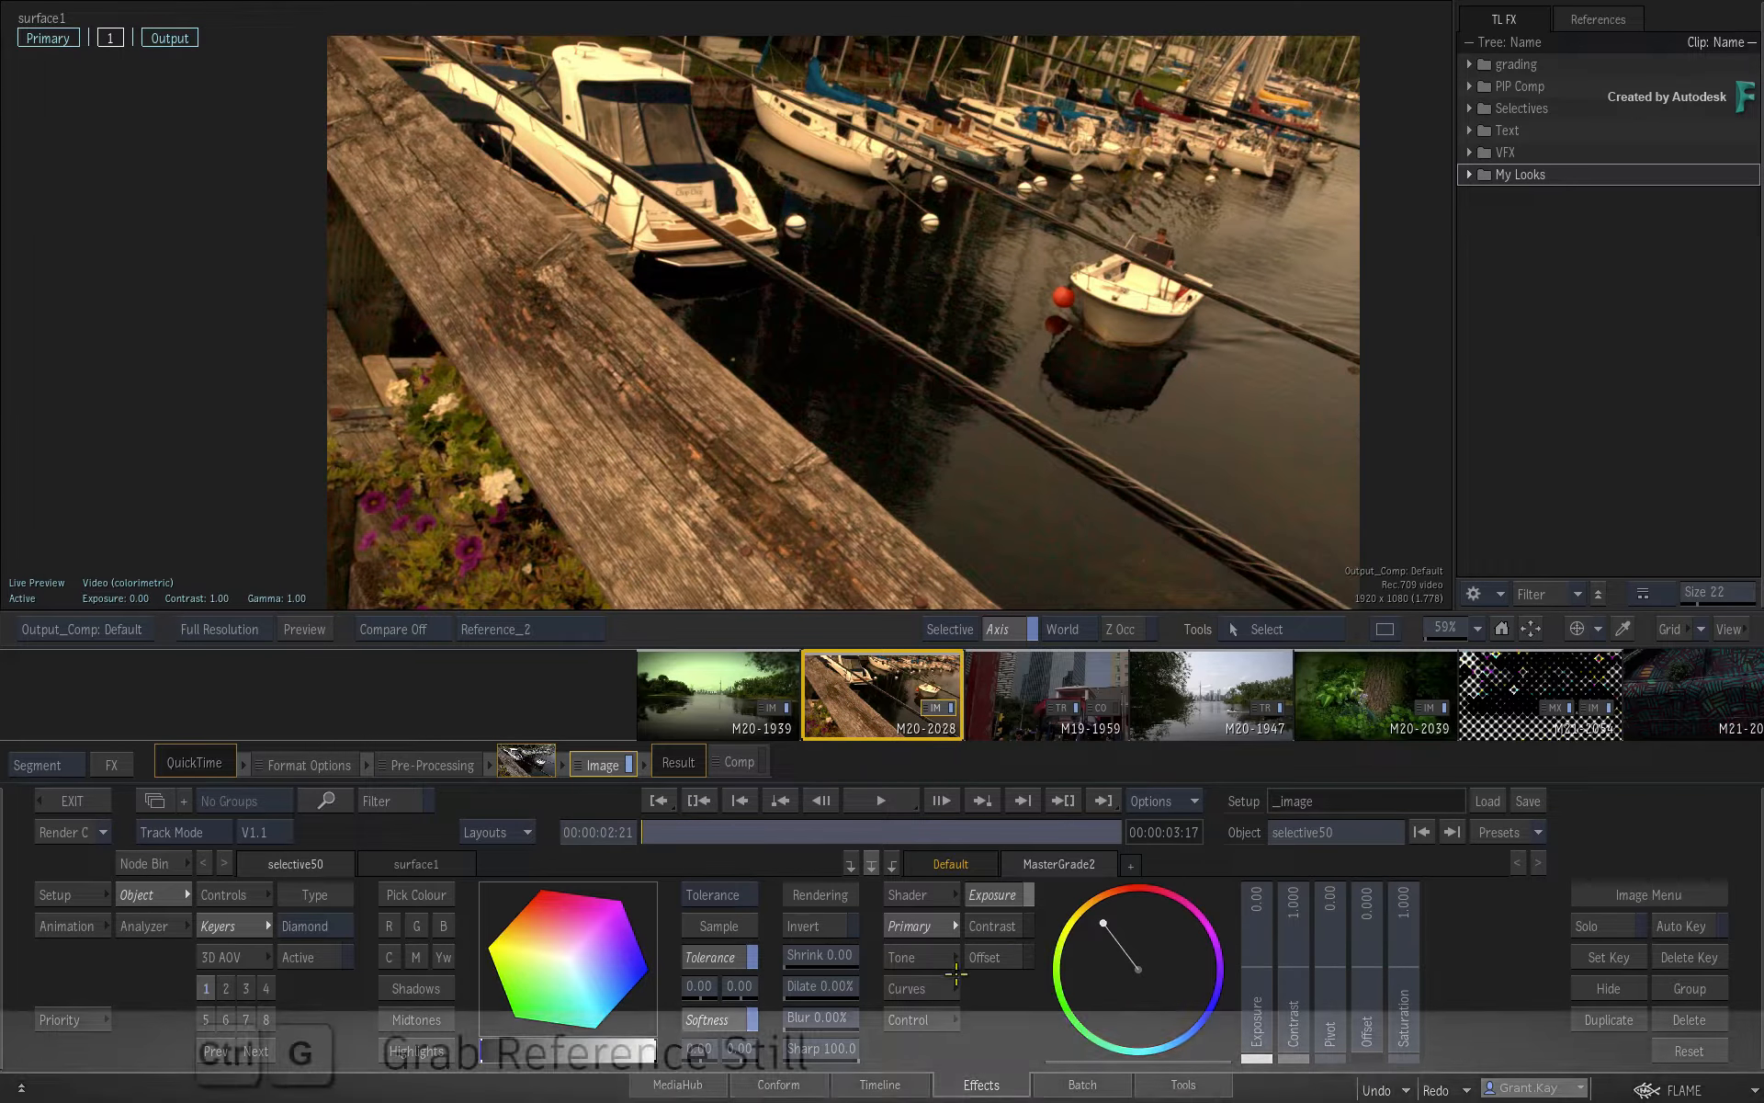
key("ctrl+g")
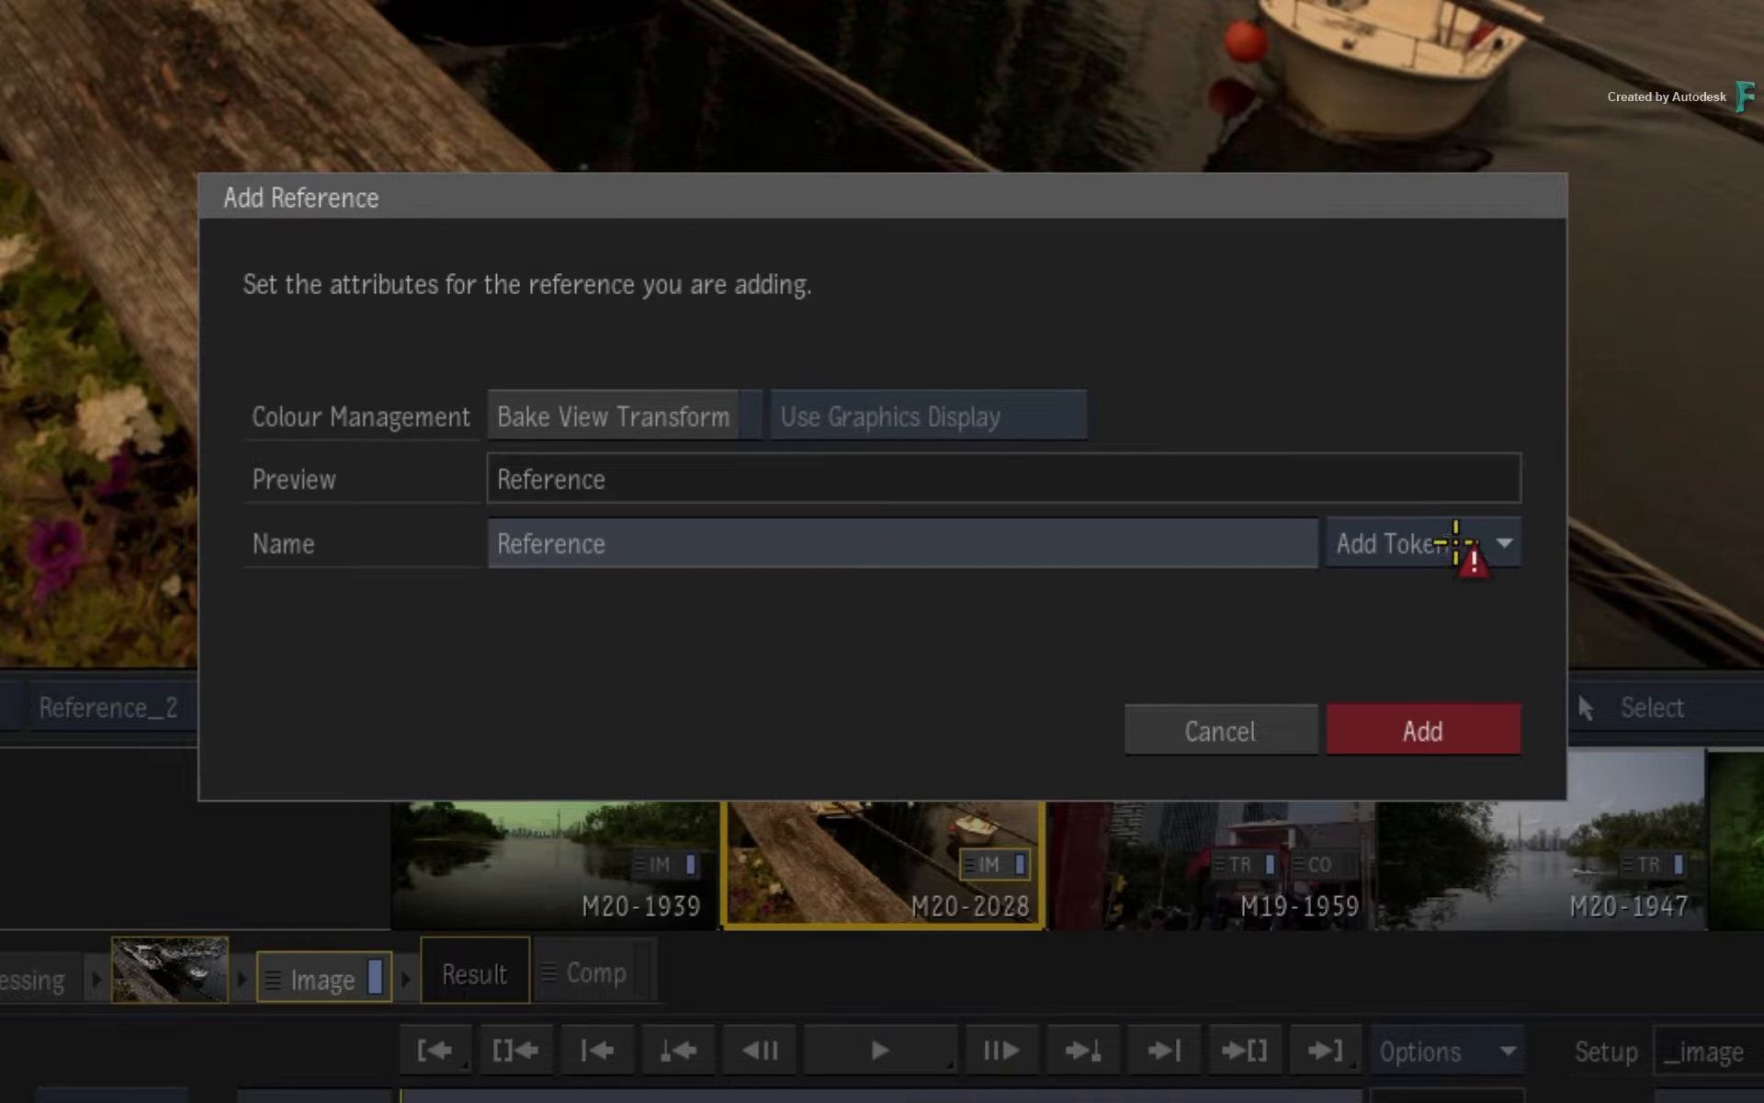
left_click(1454, 543)
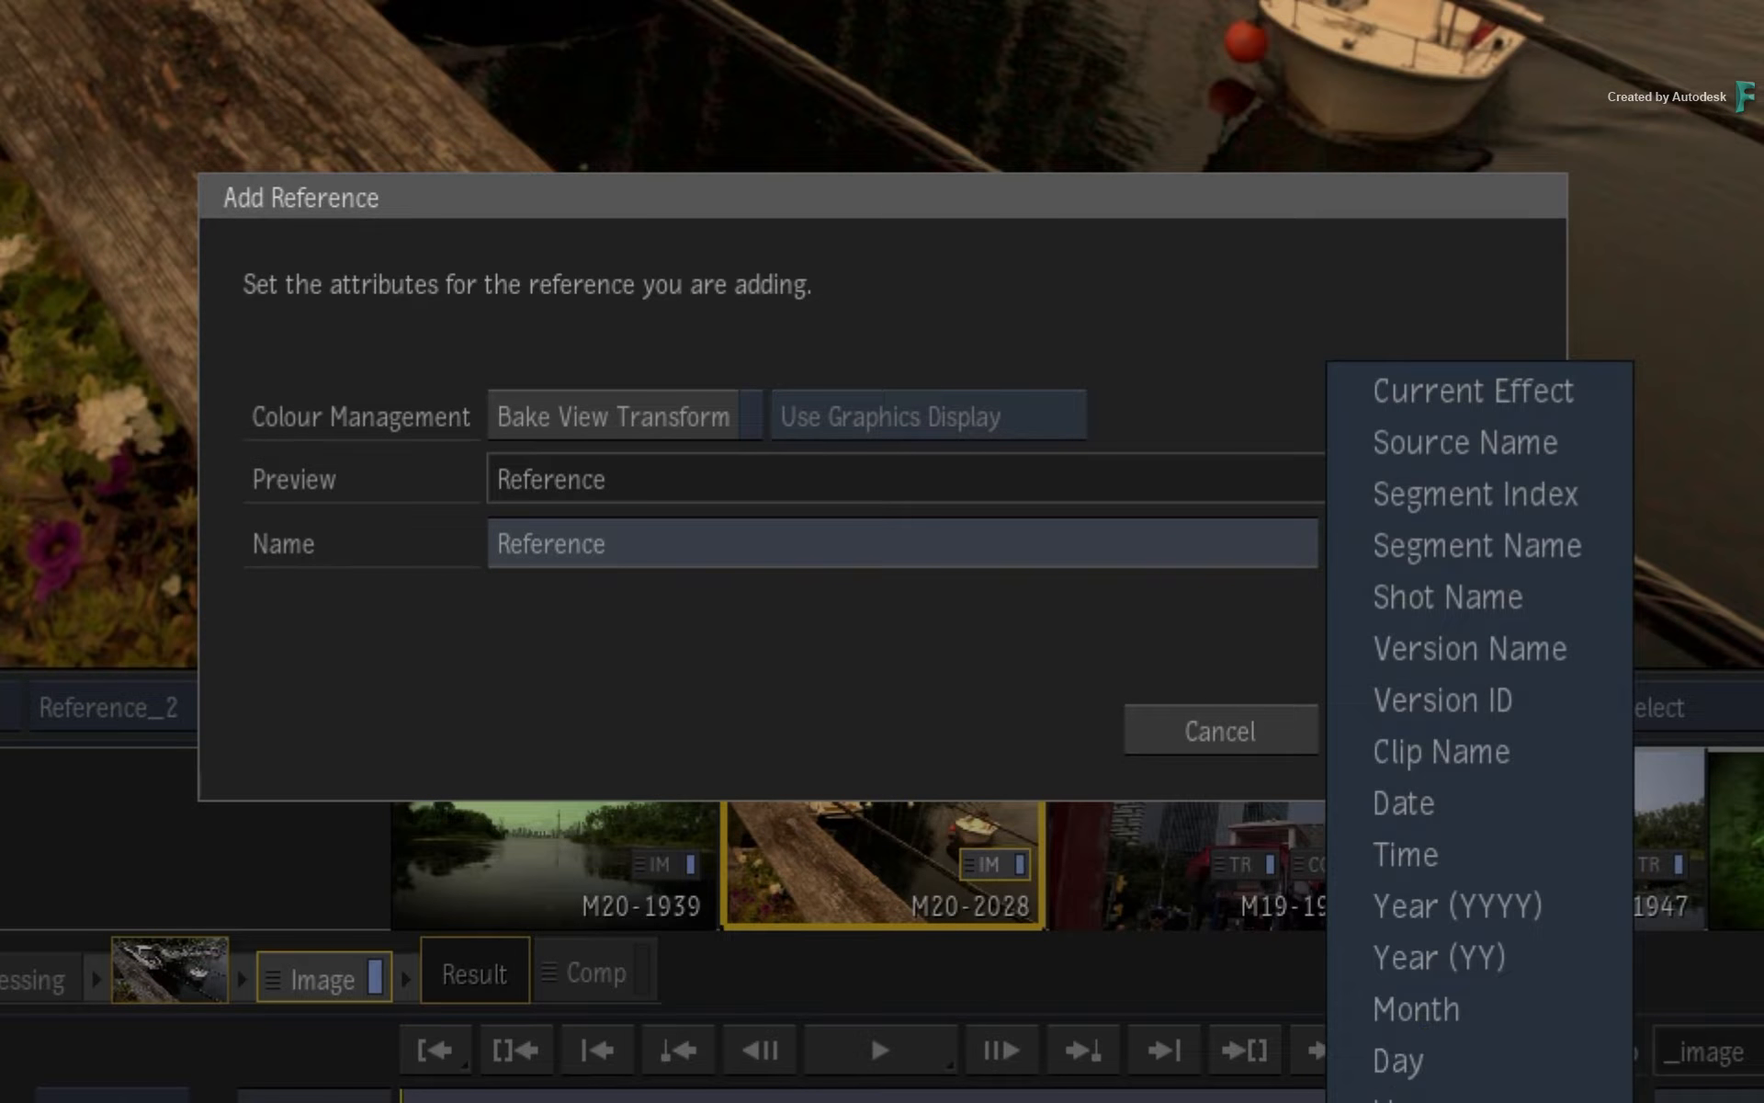
left_click(1027, 634)
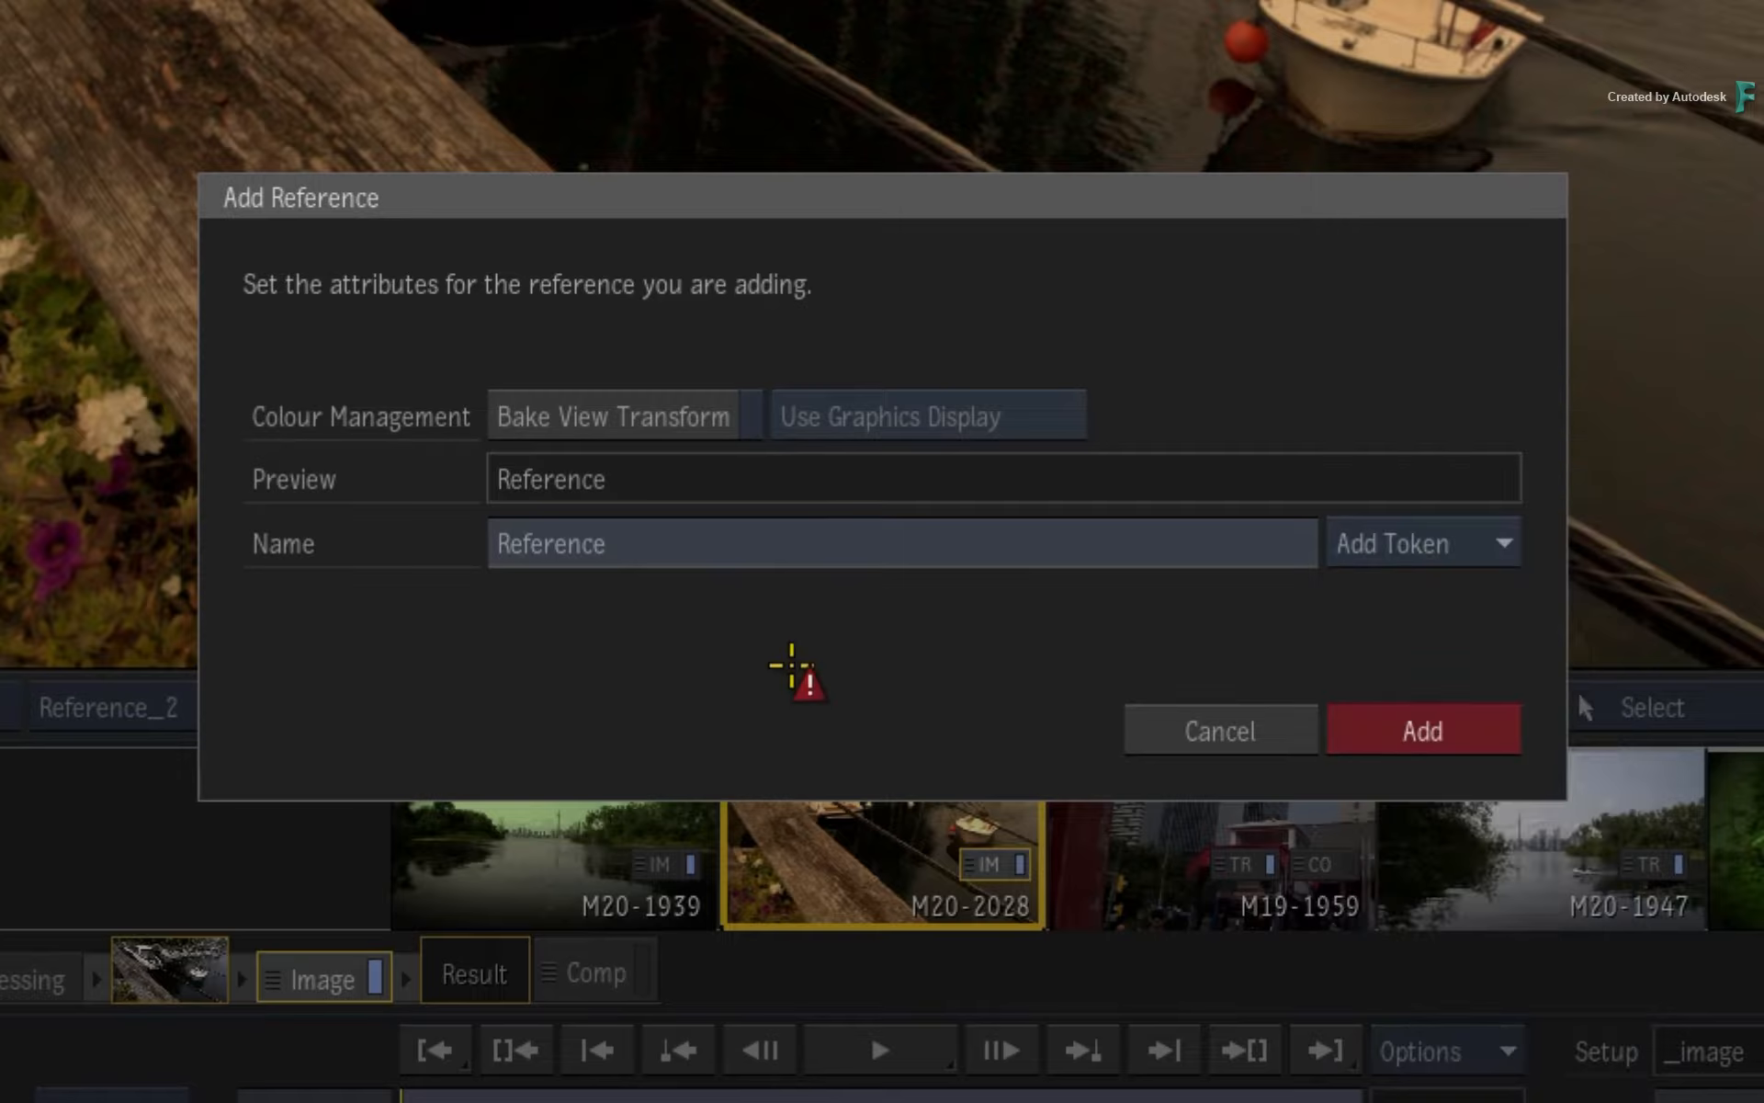
- Name the reference '1st look', leave Bake View Transform off, and add it
left_click(690, 543)
double_click(606, 545)
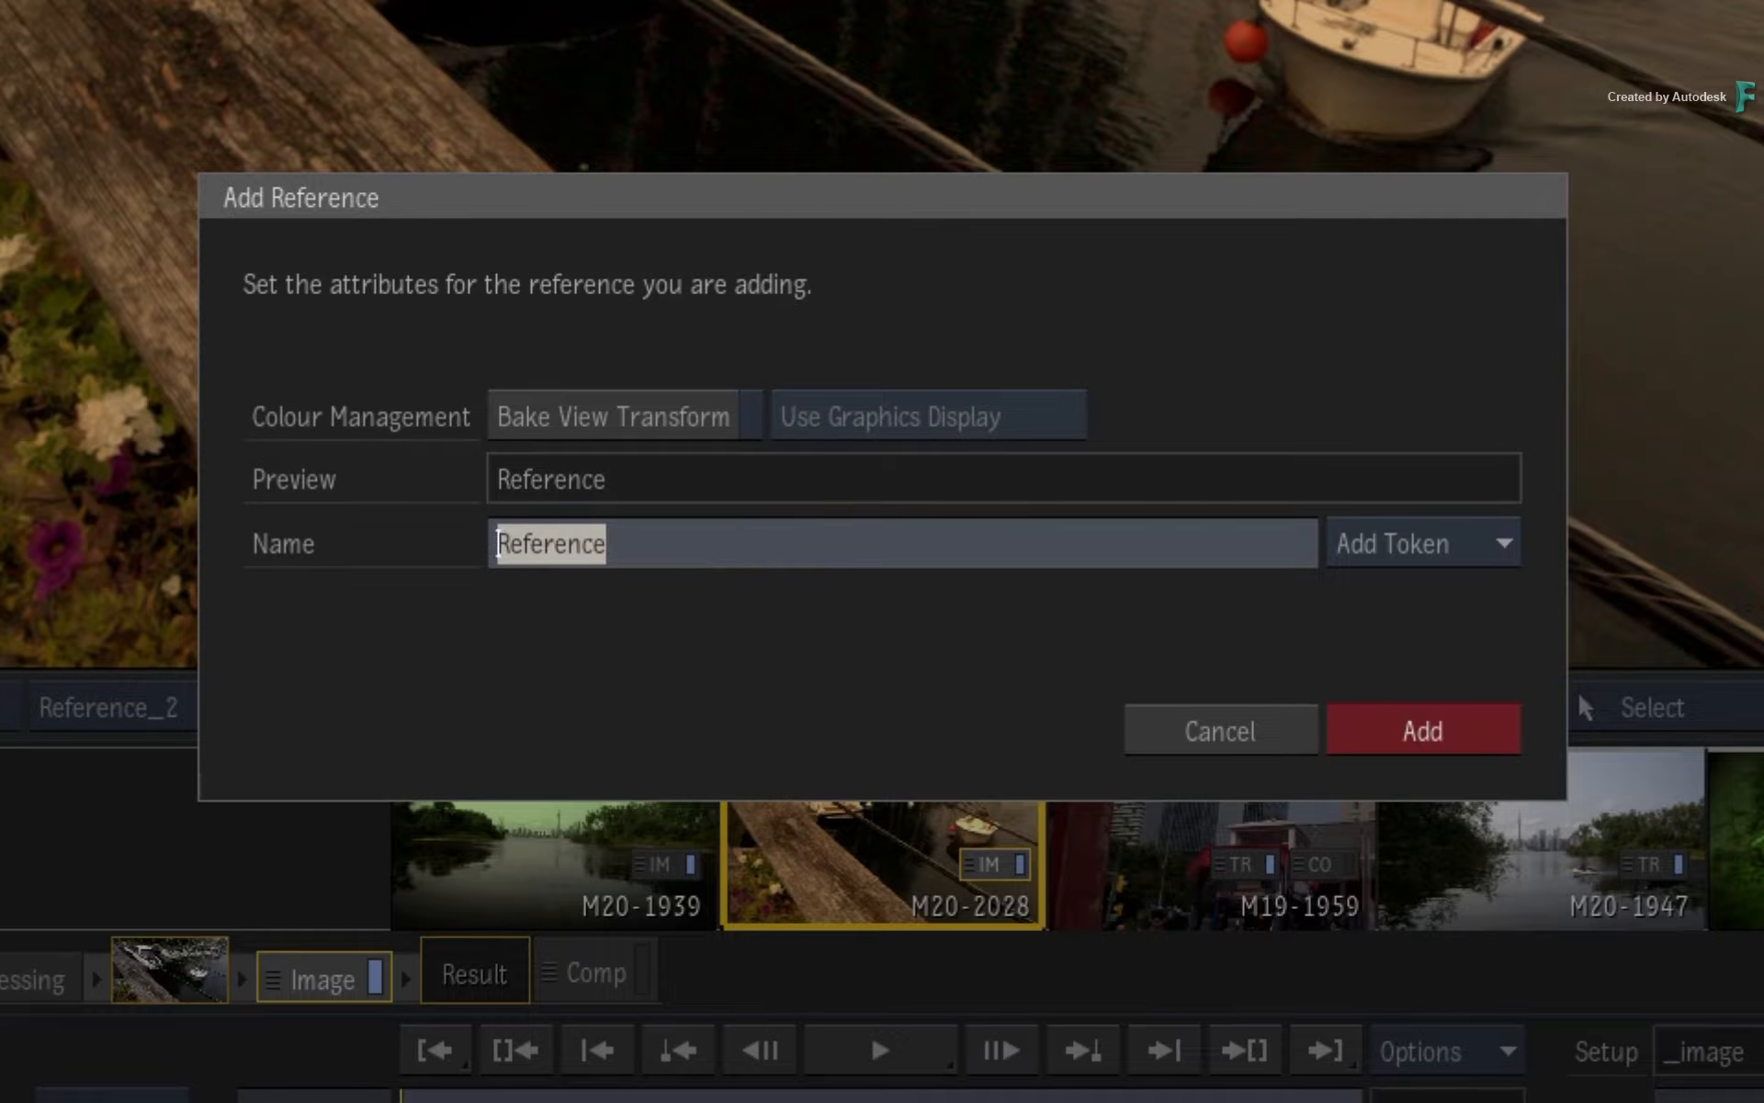
type("1st look")
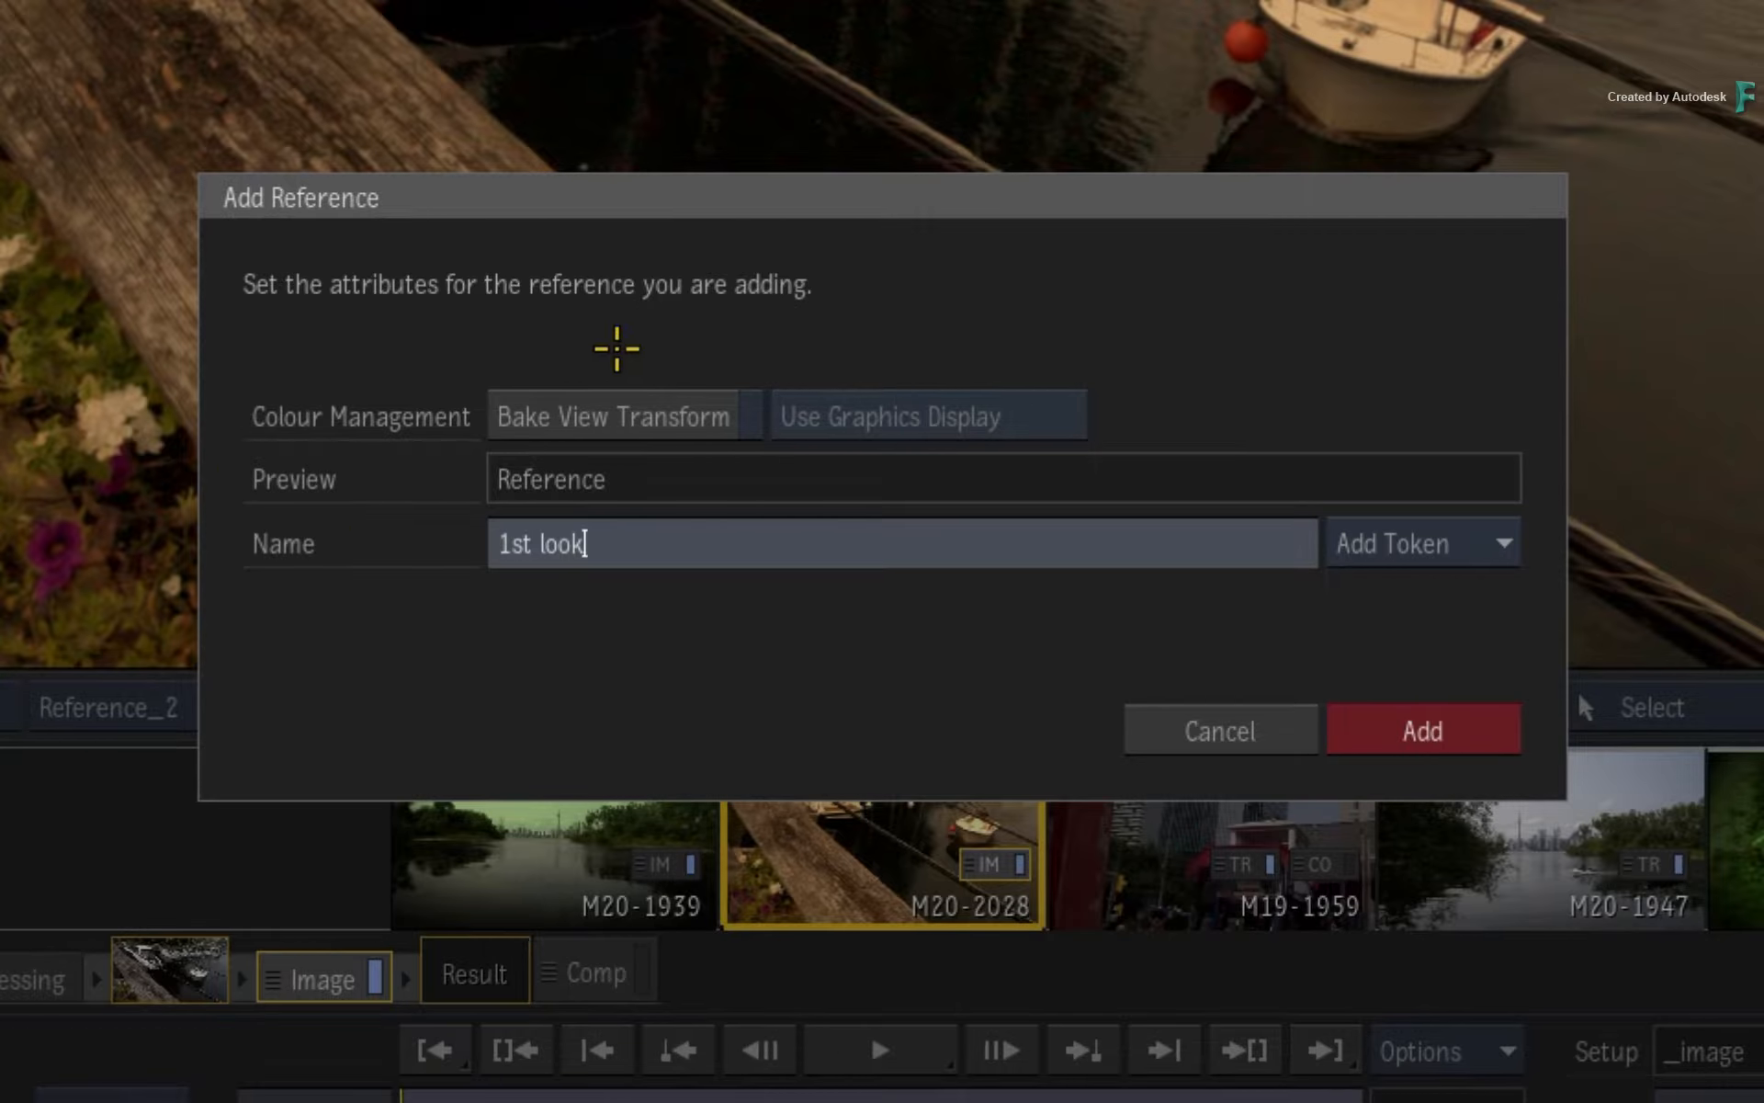
key("Return")
left_click(621, 411)
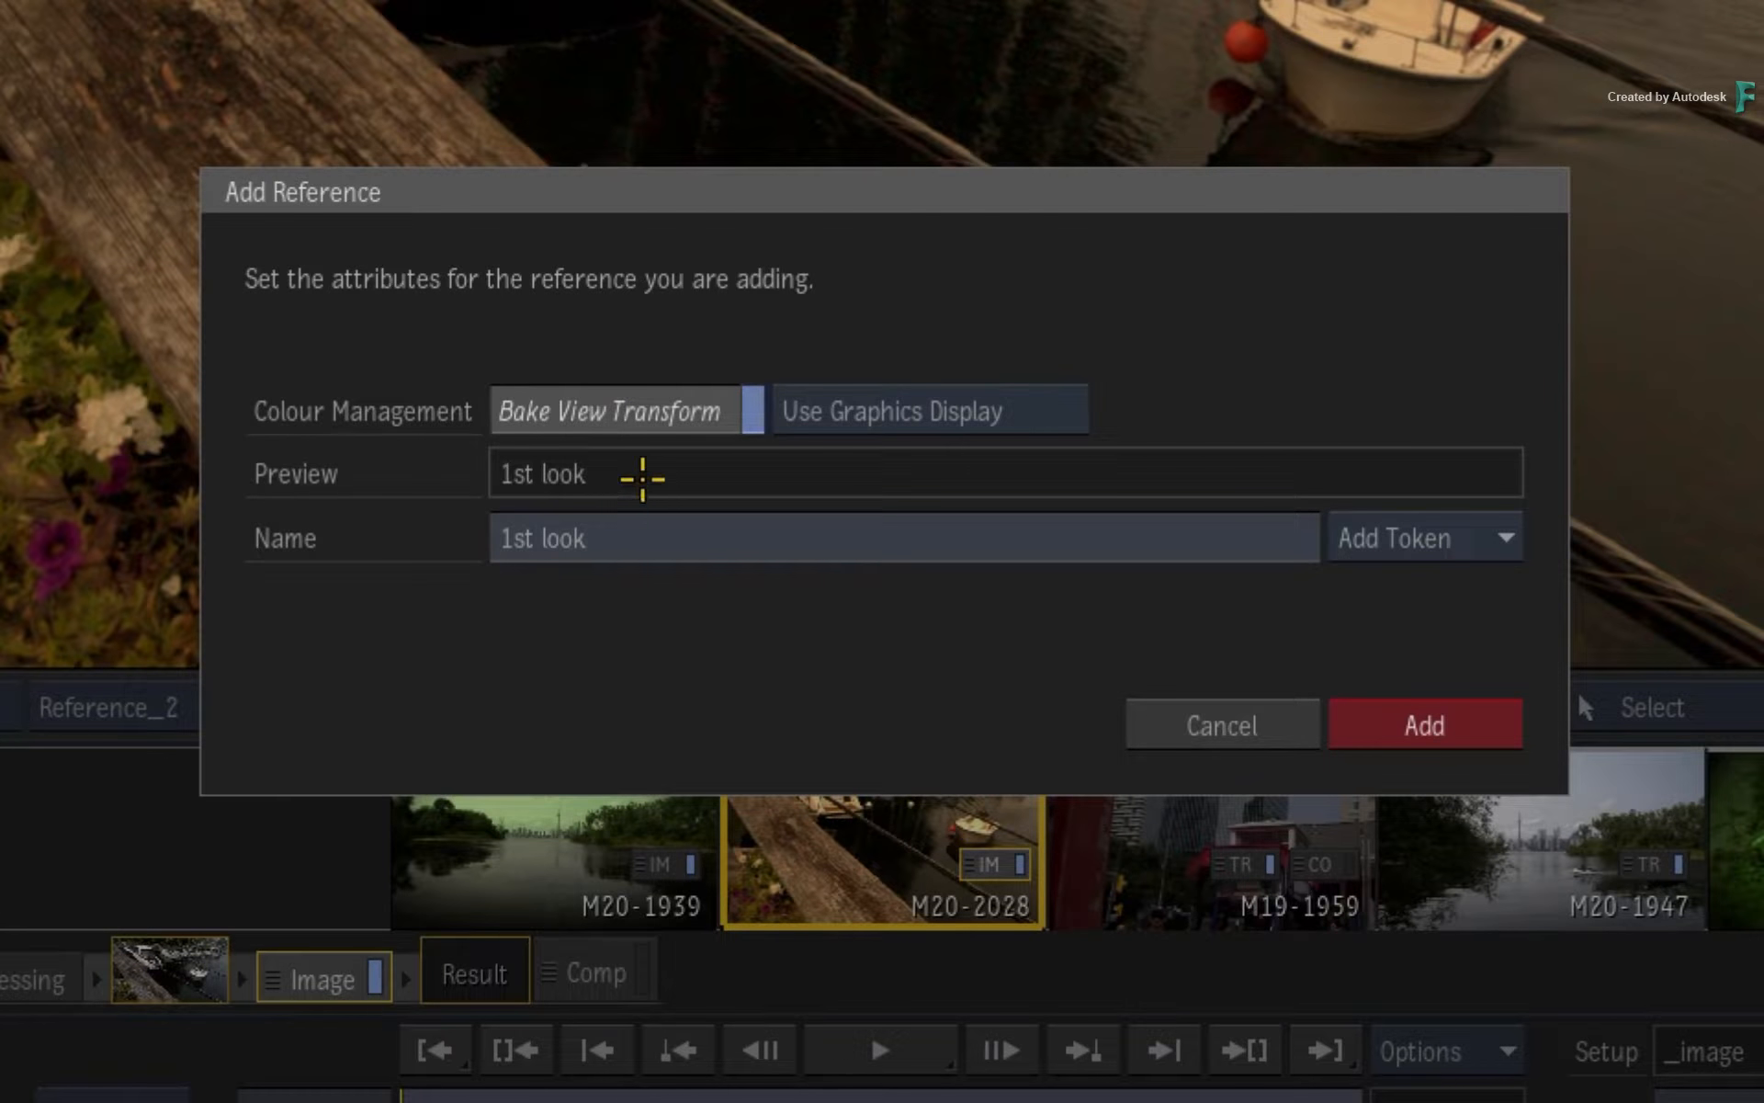
left_click(648, 427)
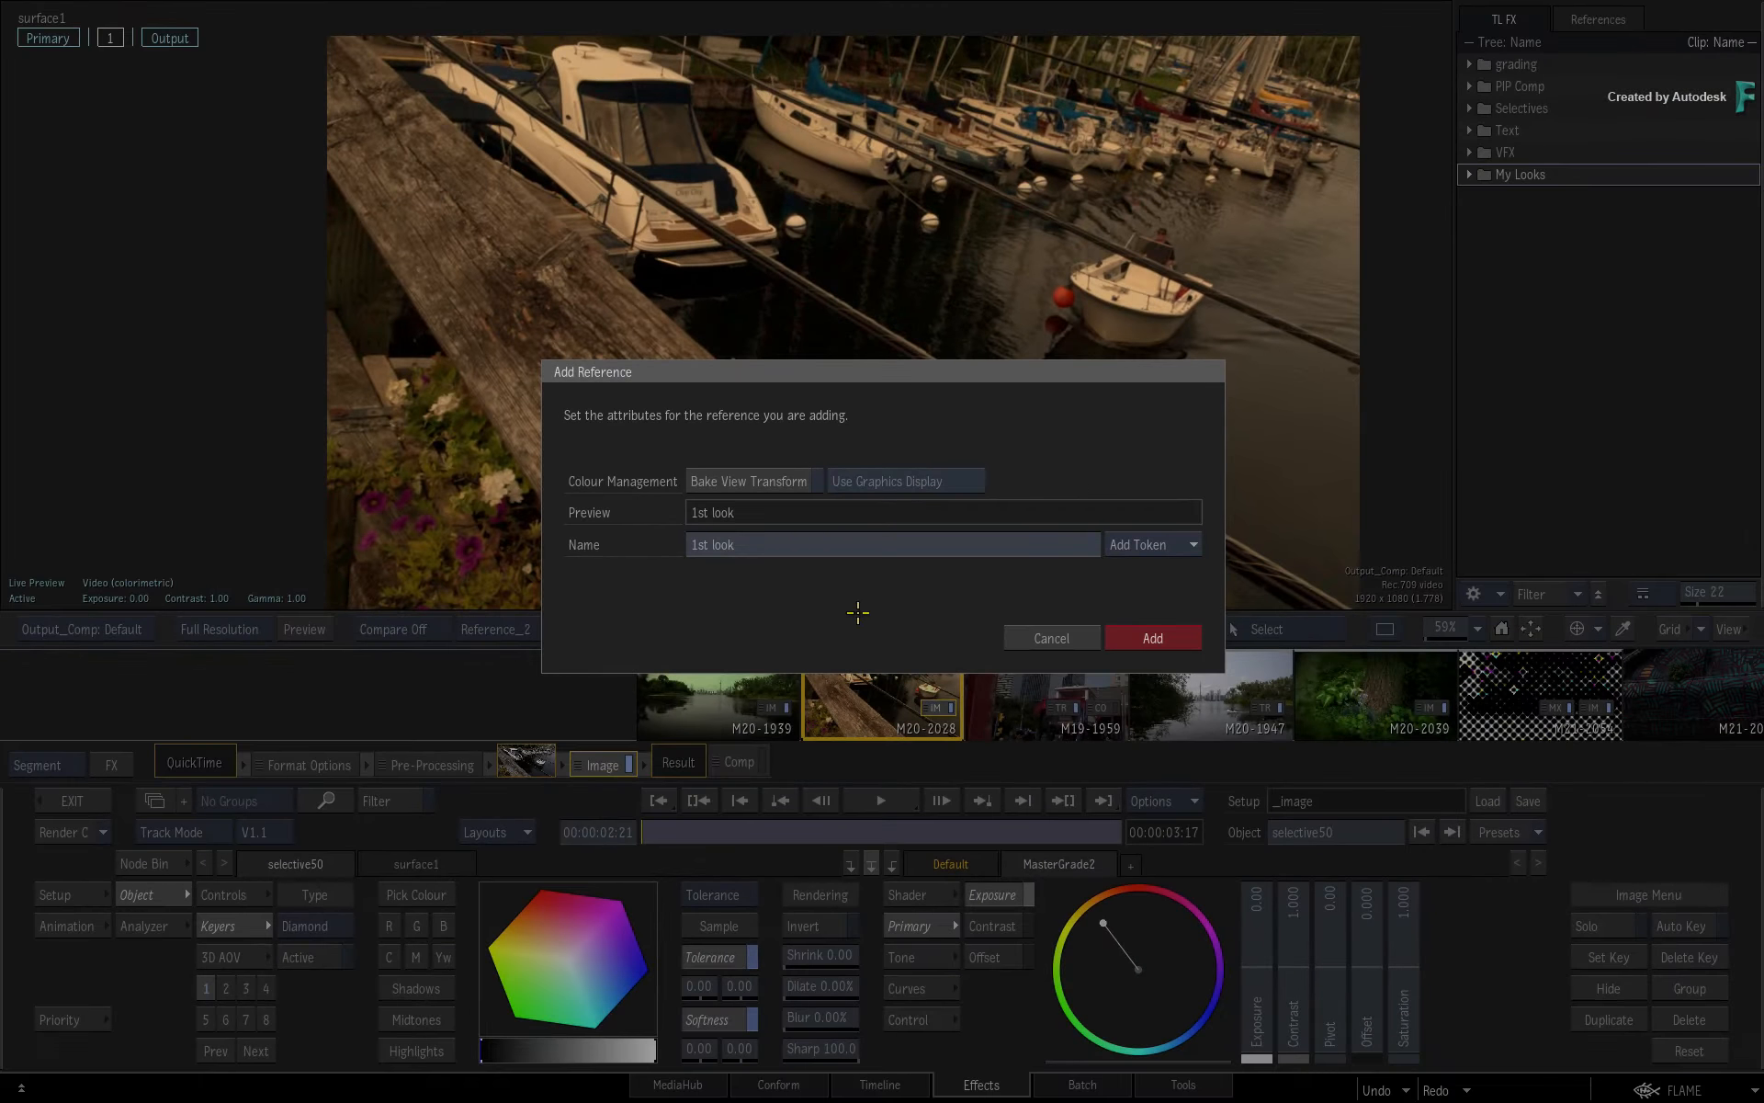
left_click(1173, 637)
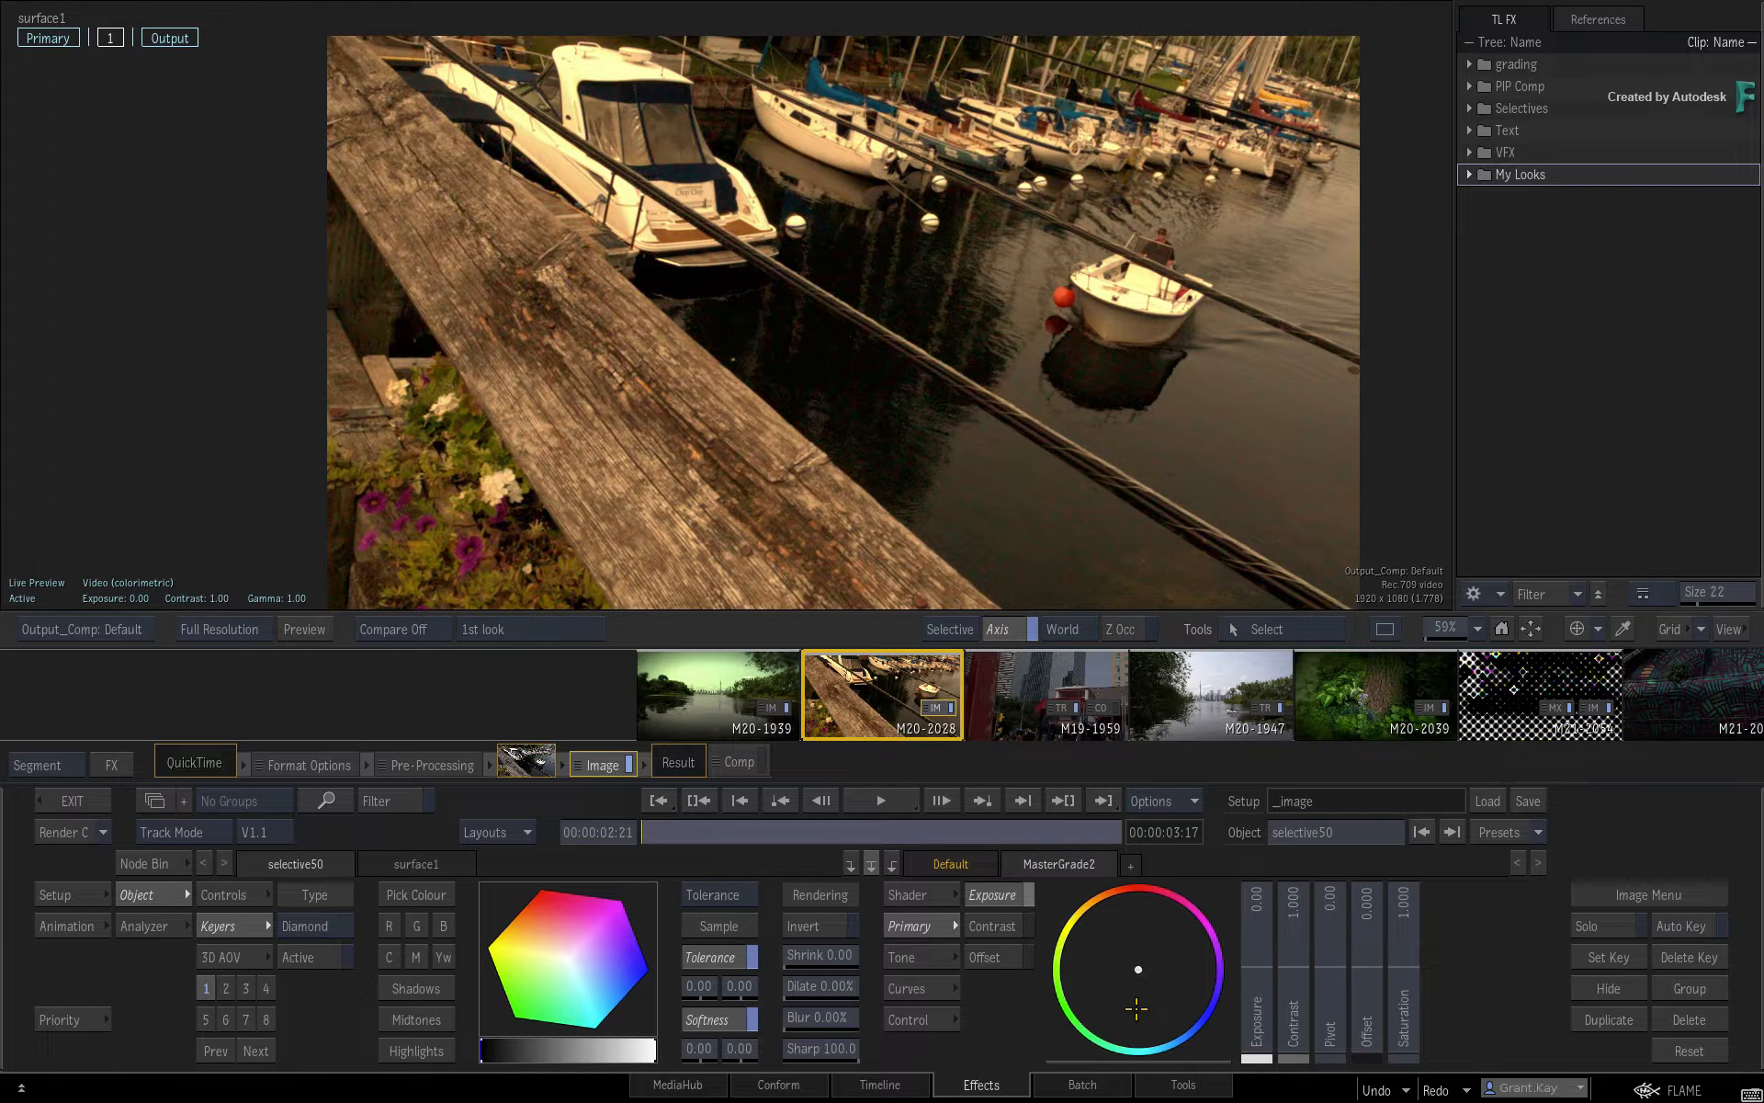
- Reset the wheel, raise contrast, tint blue-purple and grab it as an unnamed reference still
left_click_drag(1131, 965, 1152, 988)
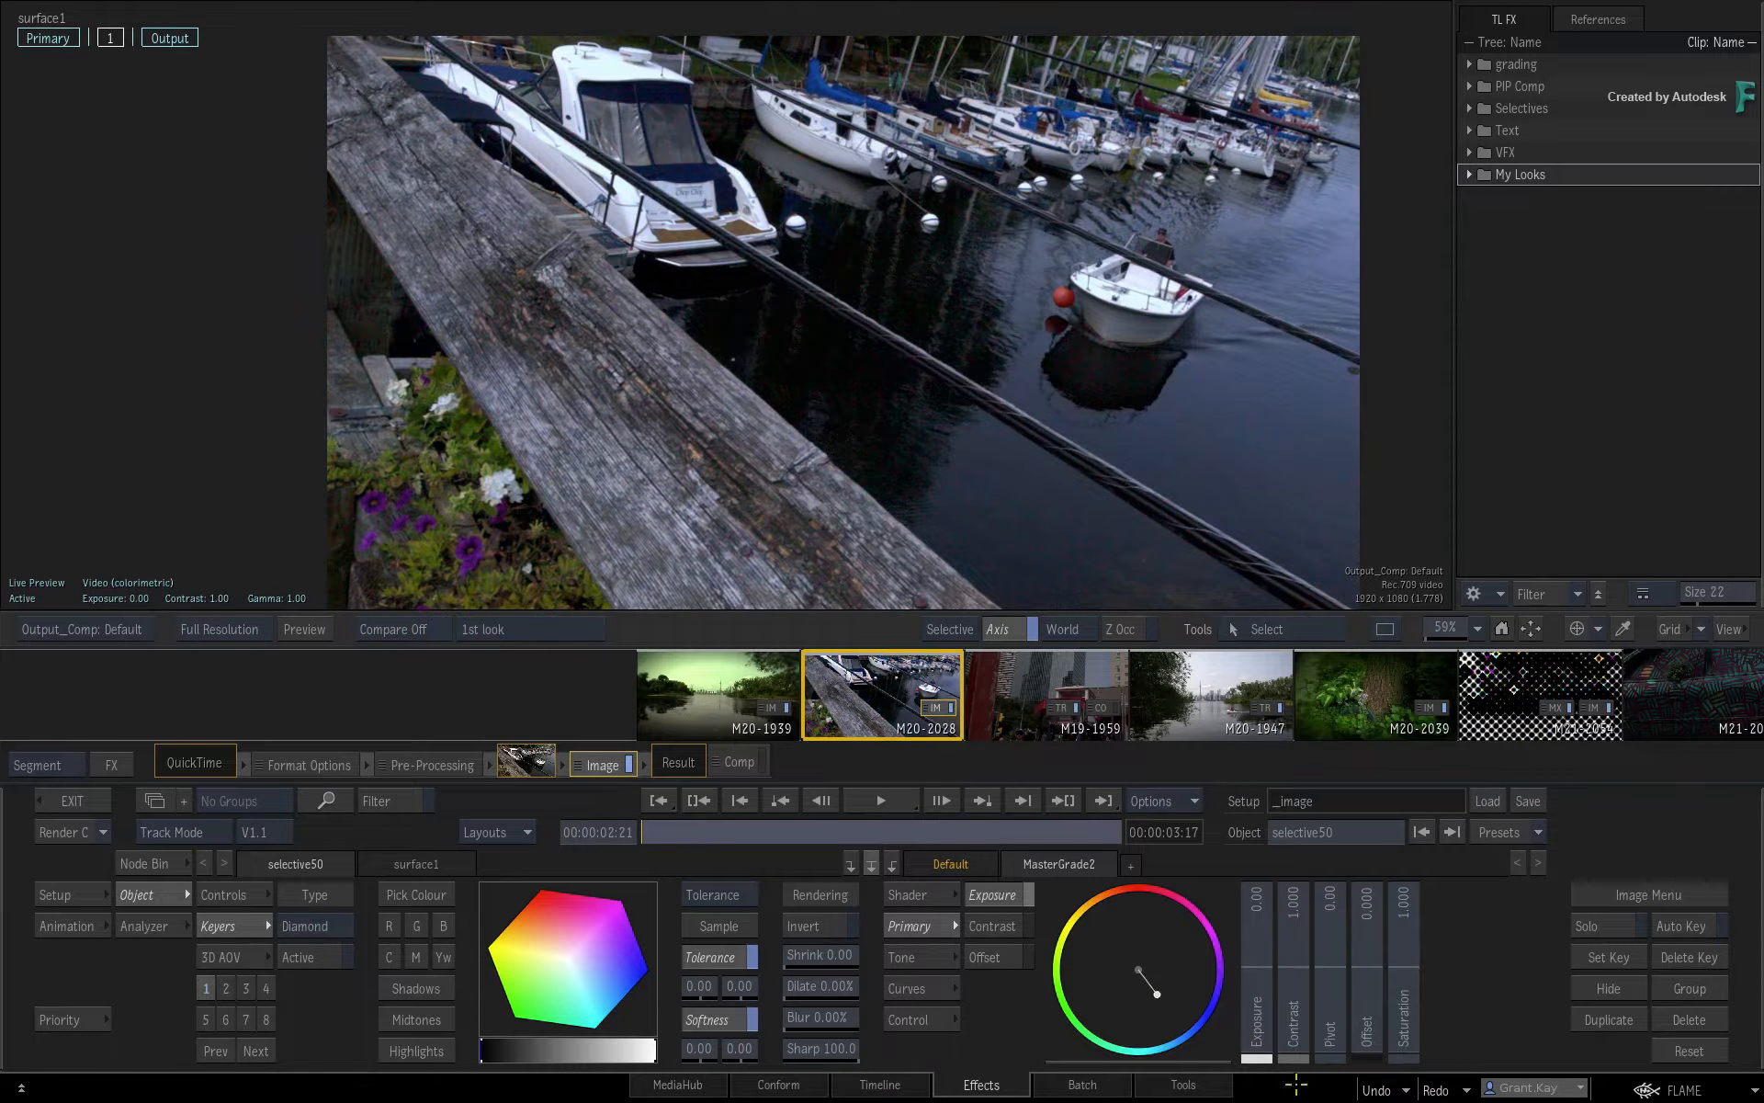
left_click_drag(1295, 1020, 1296, 974)
left_click_drag(1226, 1035, 1245, 1043)
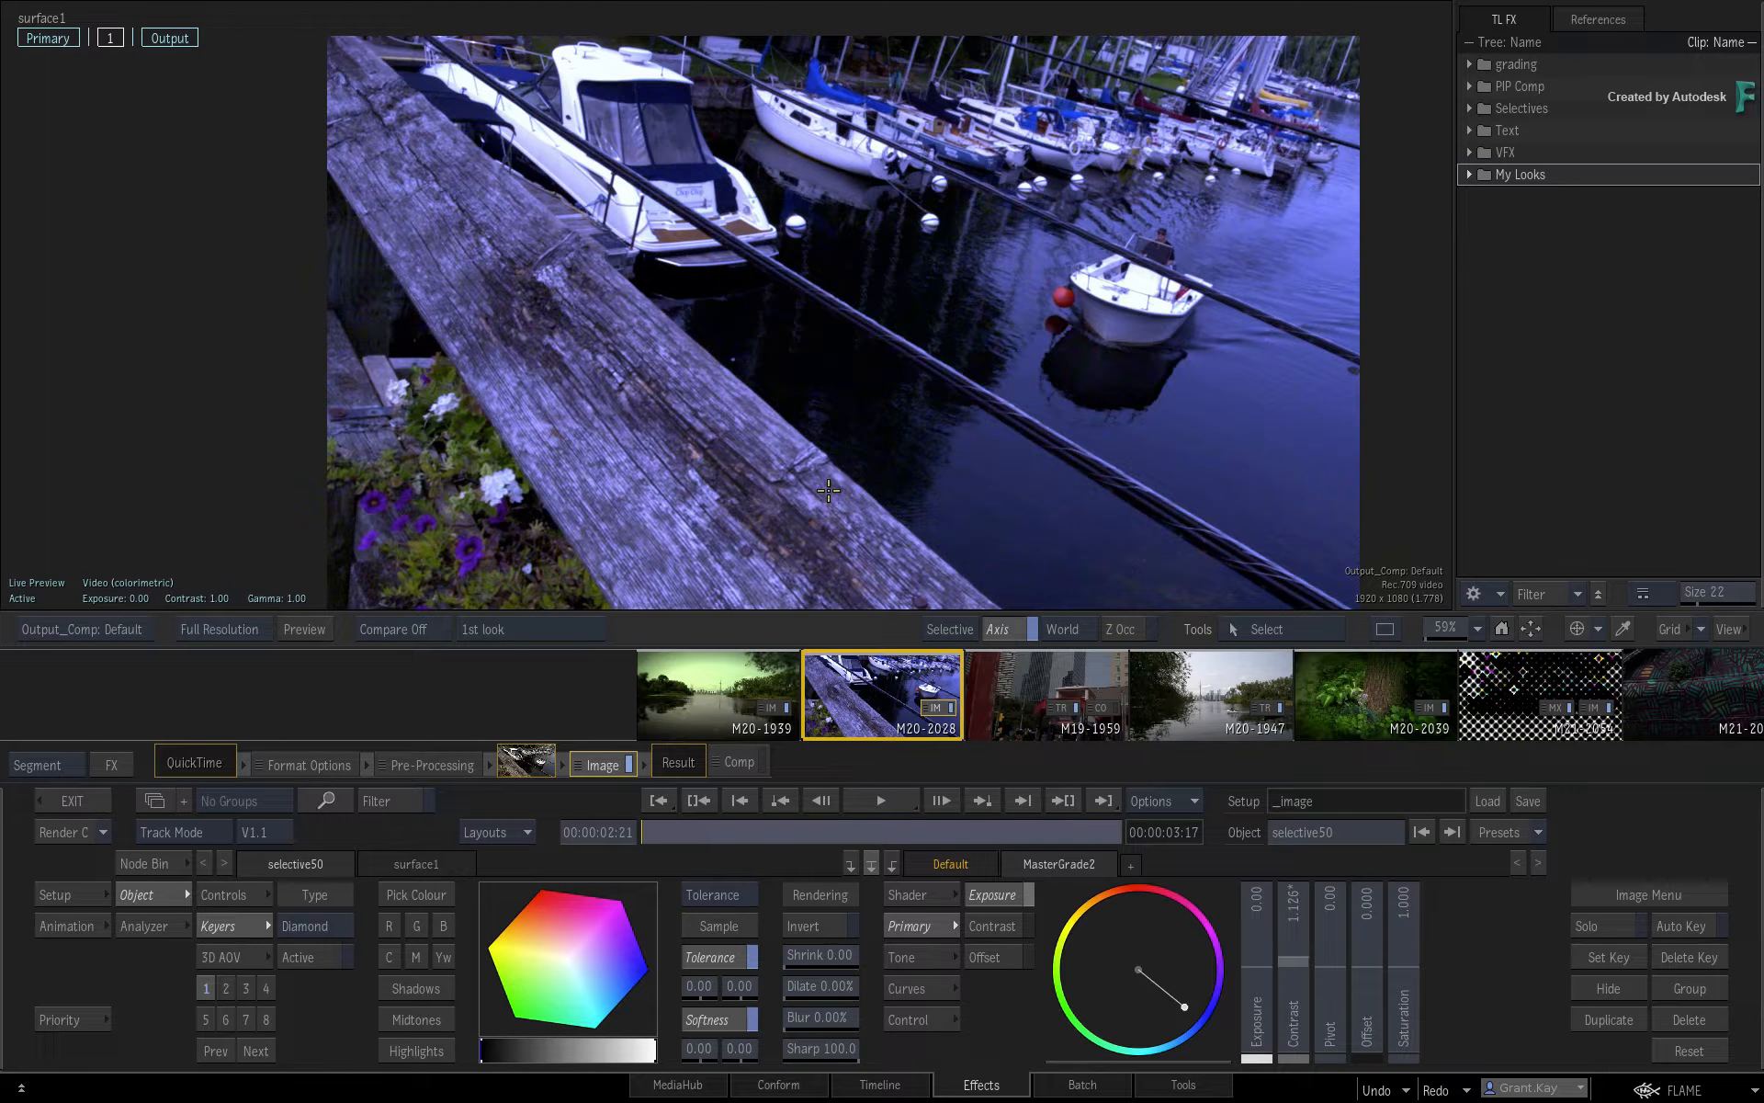
key("ctrl+shift+g")
- Regrade the shot to green with exposure around -0.56 and reduced saturation
left_click_drag(1183, 1008, 1111, 1021)
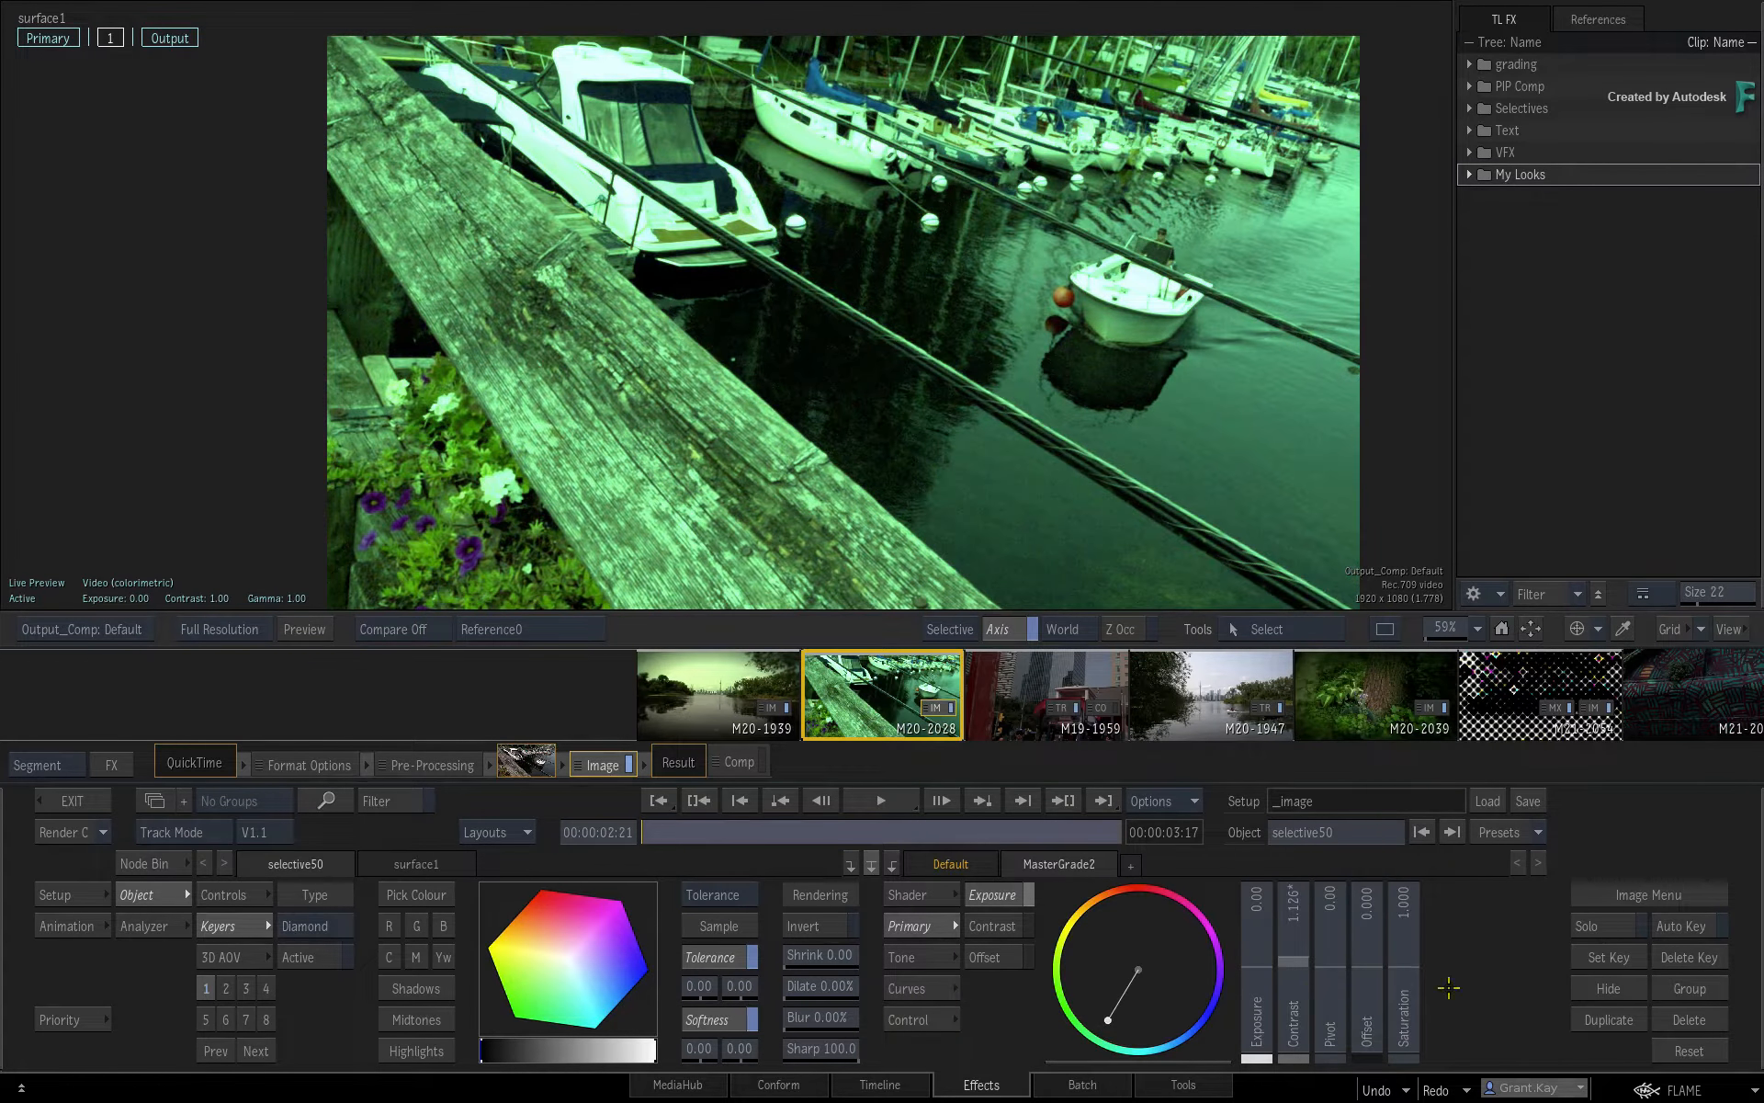
left_click_drag(1255, 987, 1256, 1007)
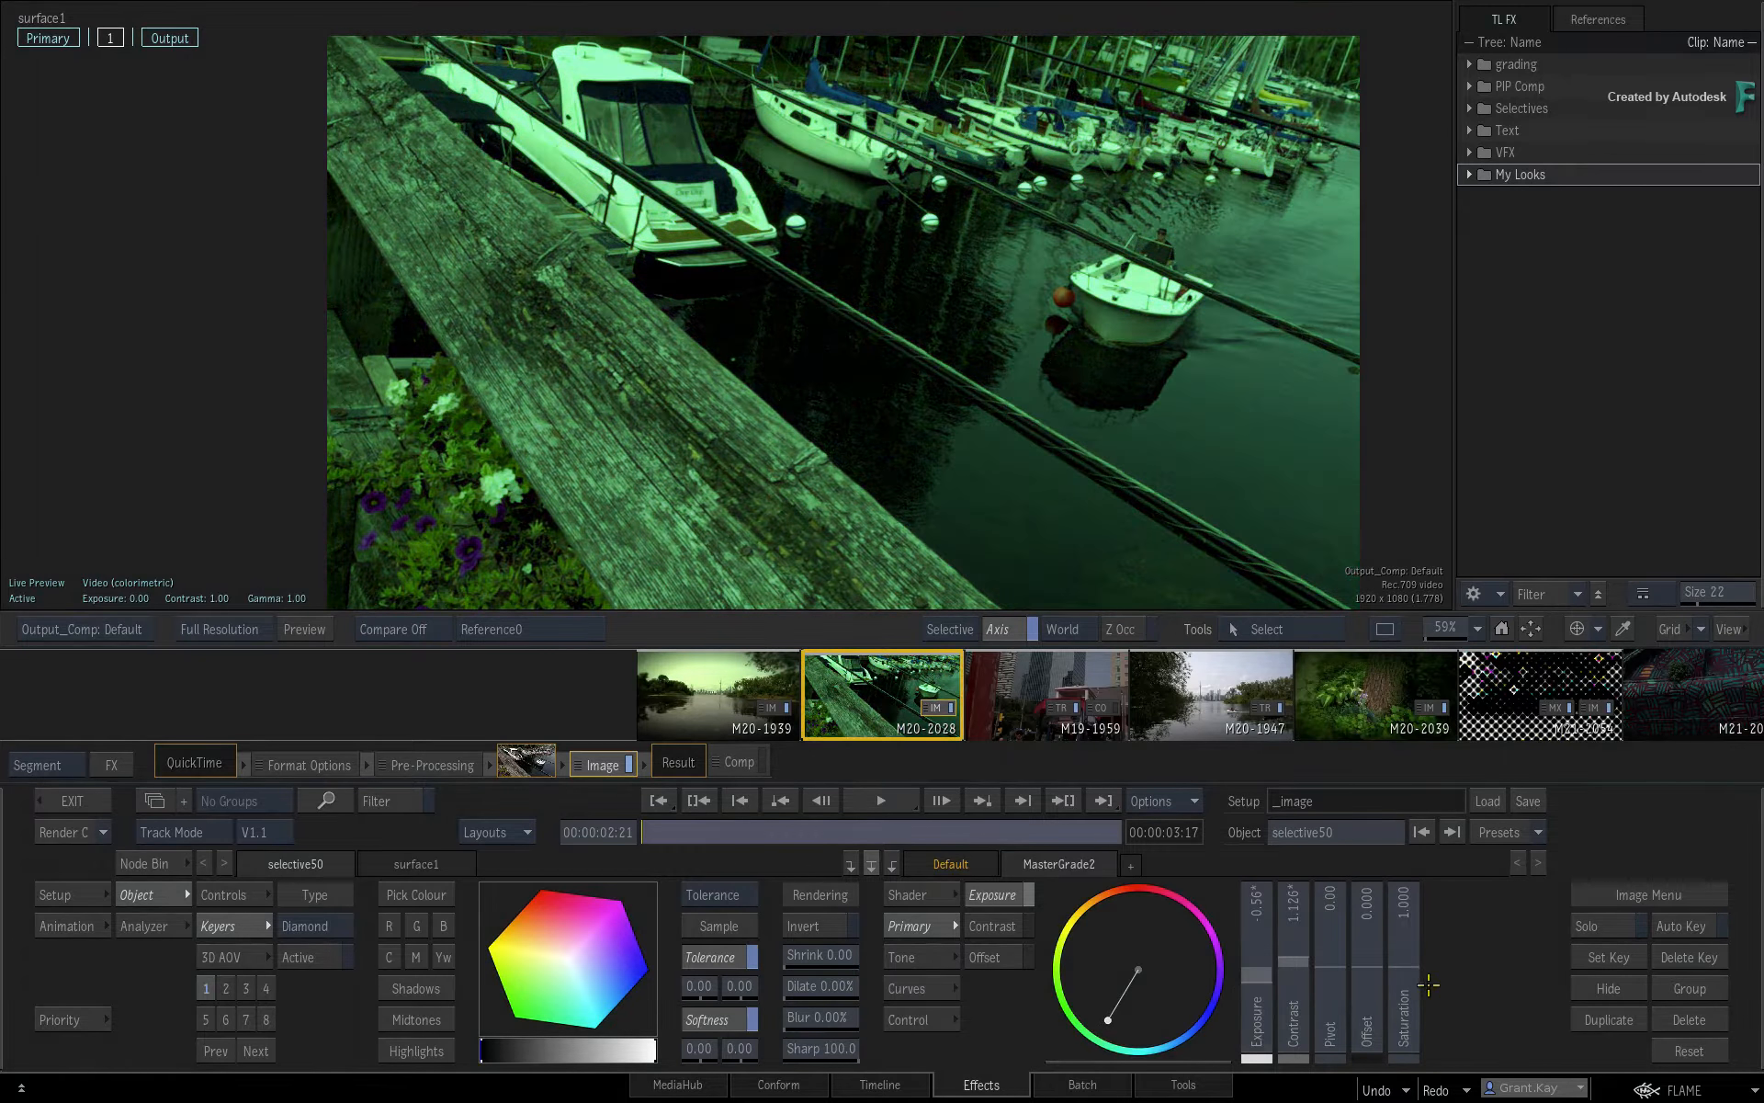
left_click_drag(1404, 988, 1371, 985)
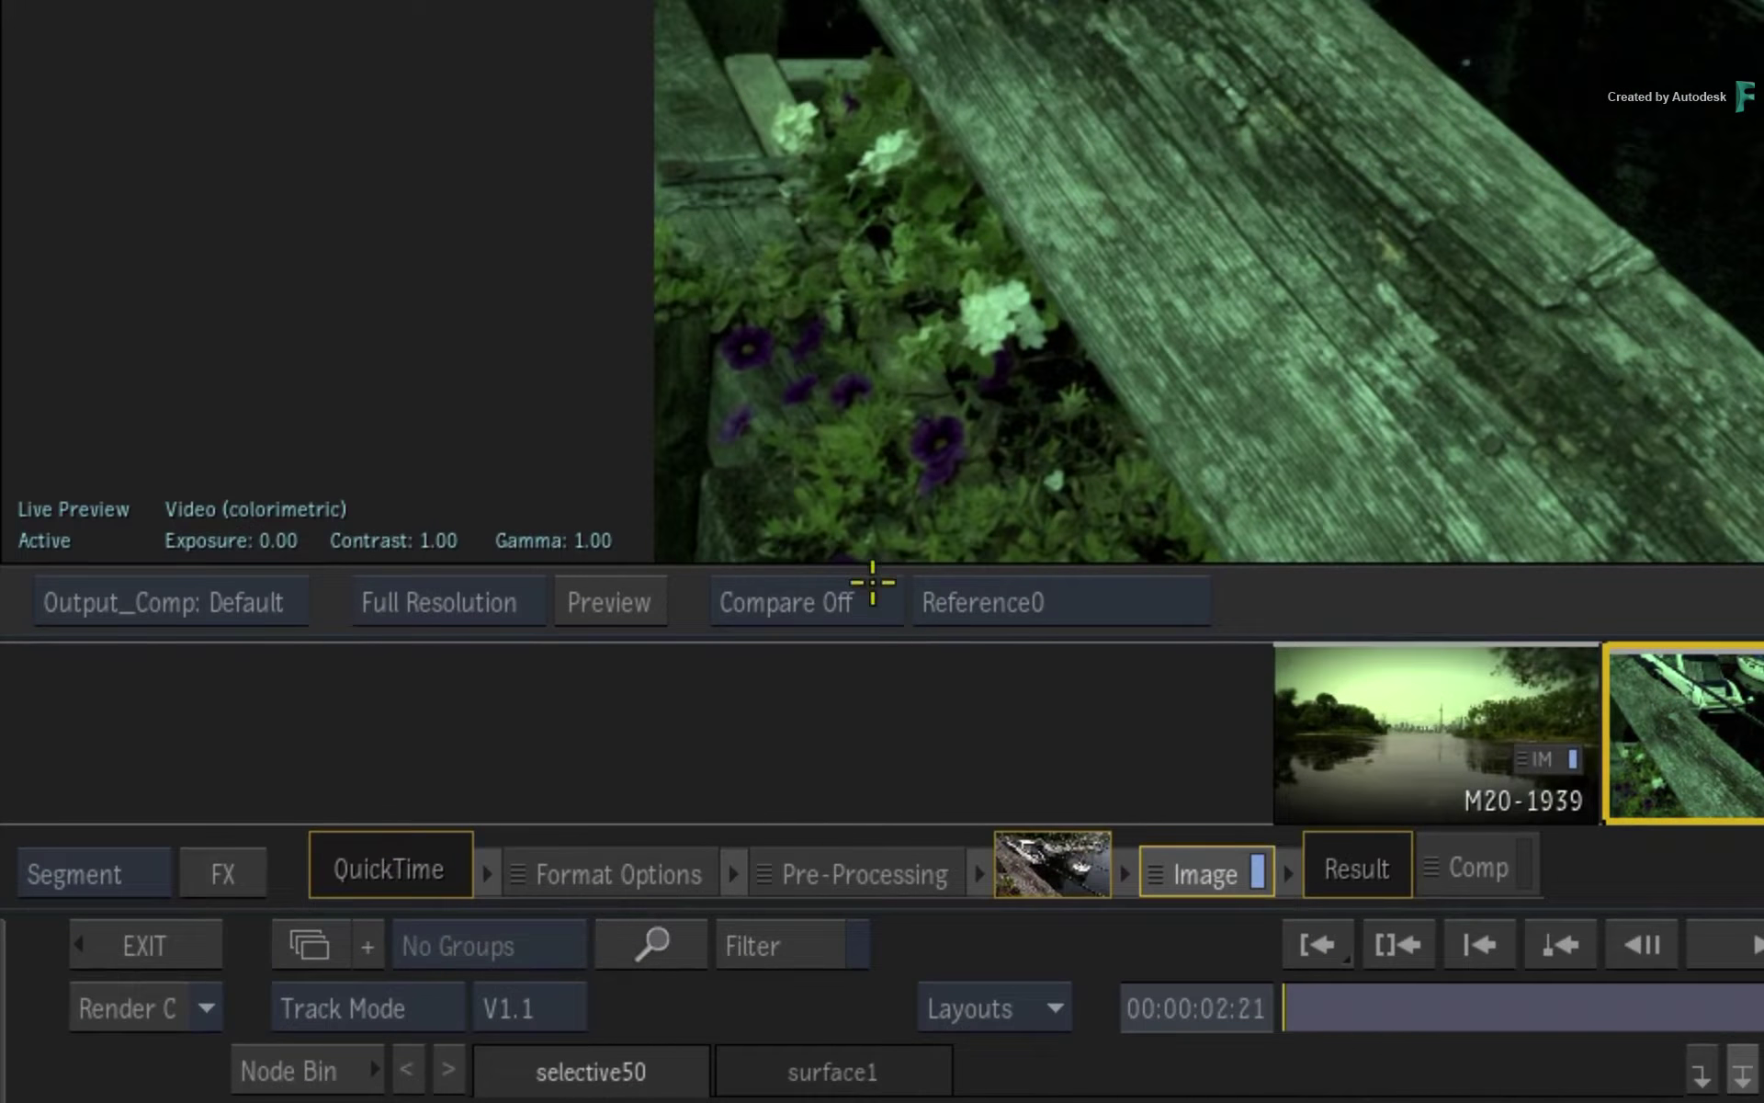
- Try the Blend, Grid, Difference and side-by-side compare modes against the reference
left_click(848, 603)
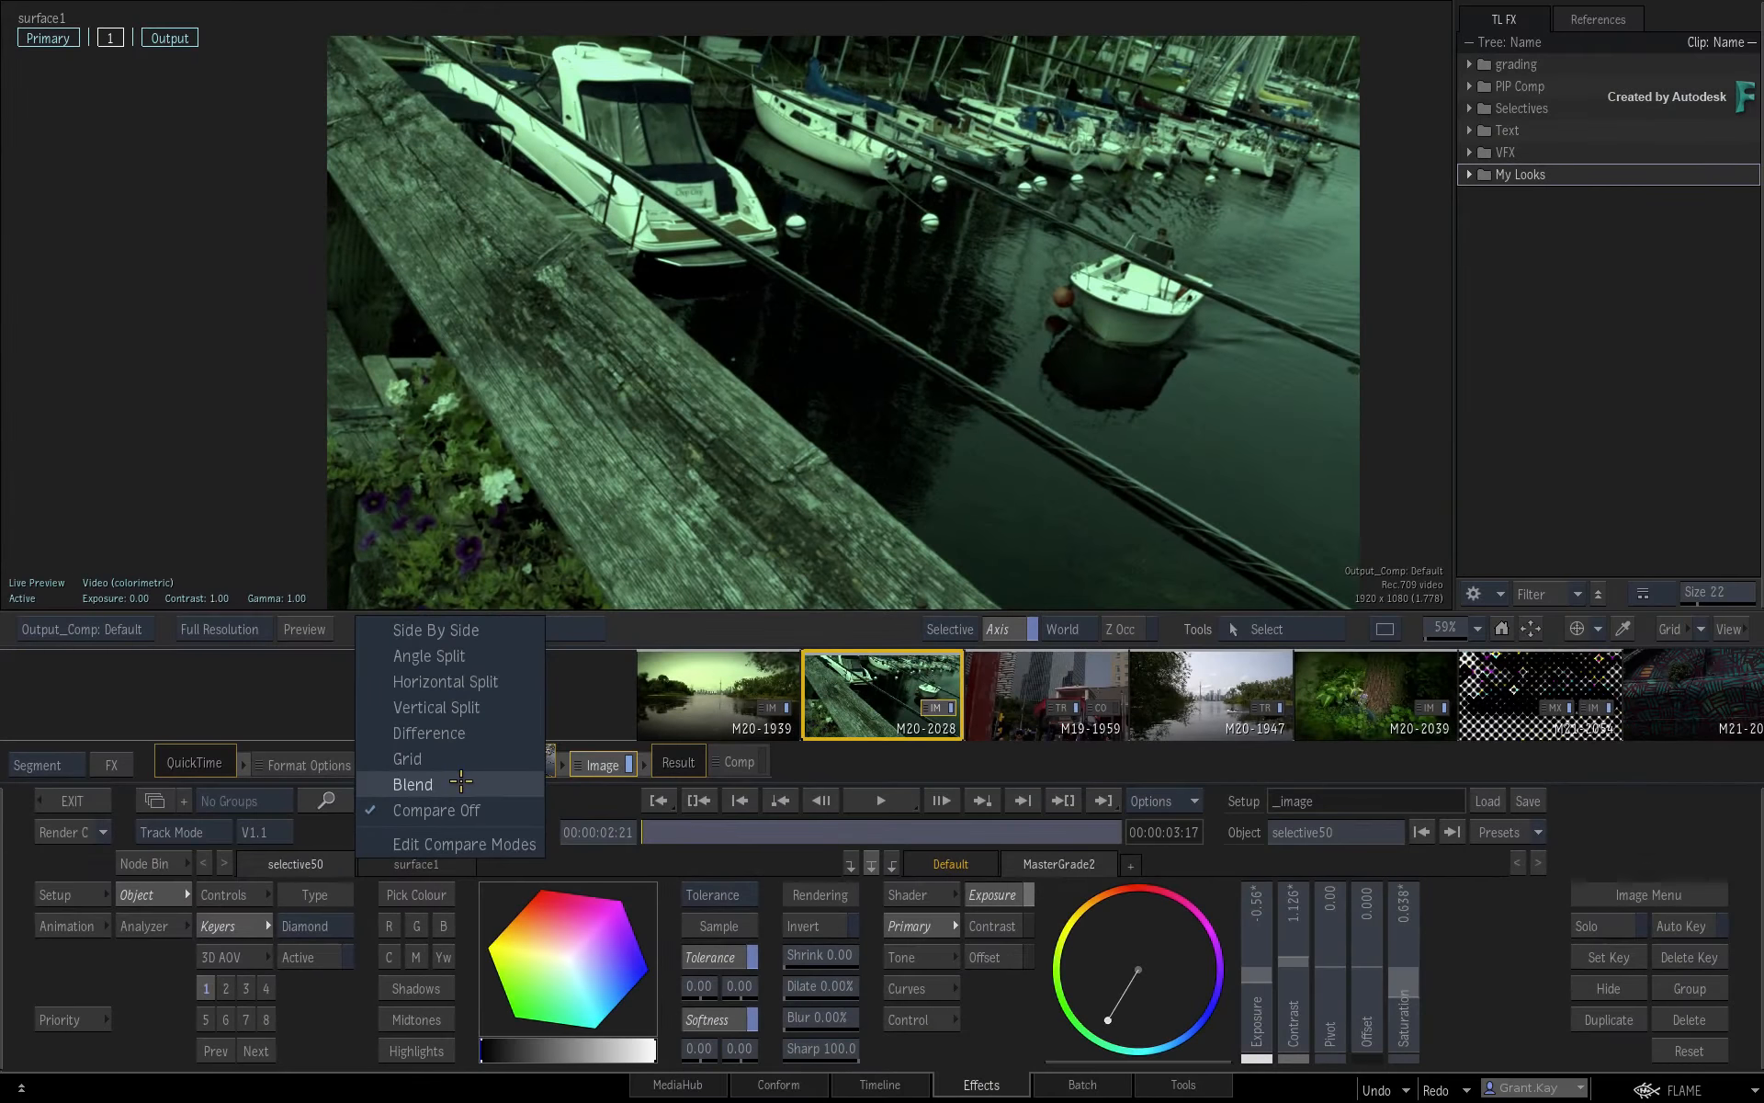
left_click(413, 784)
left_click(429, 631)
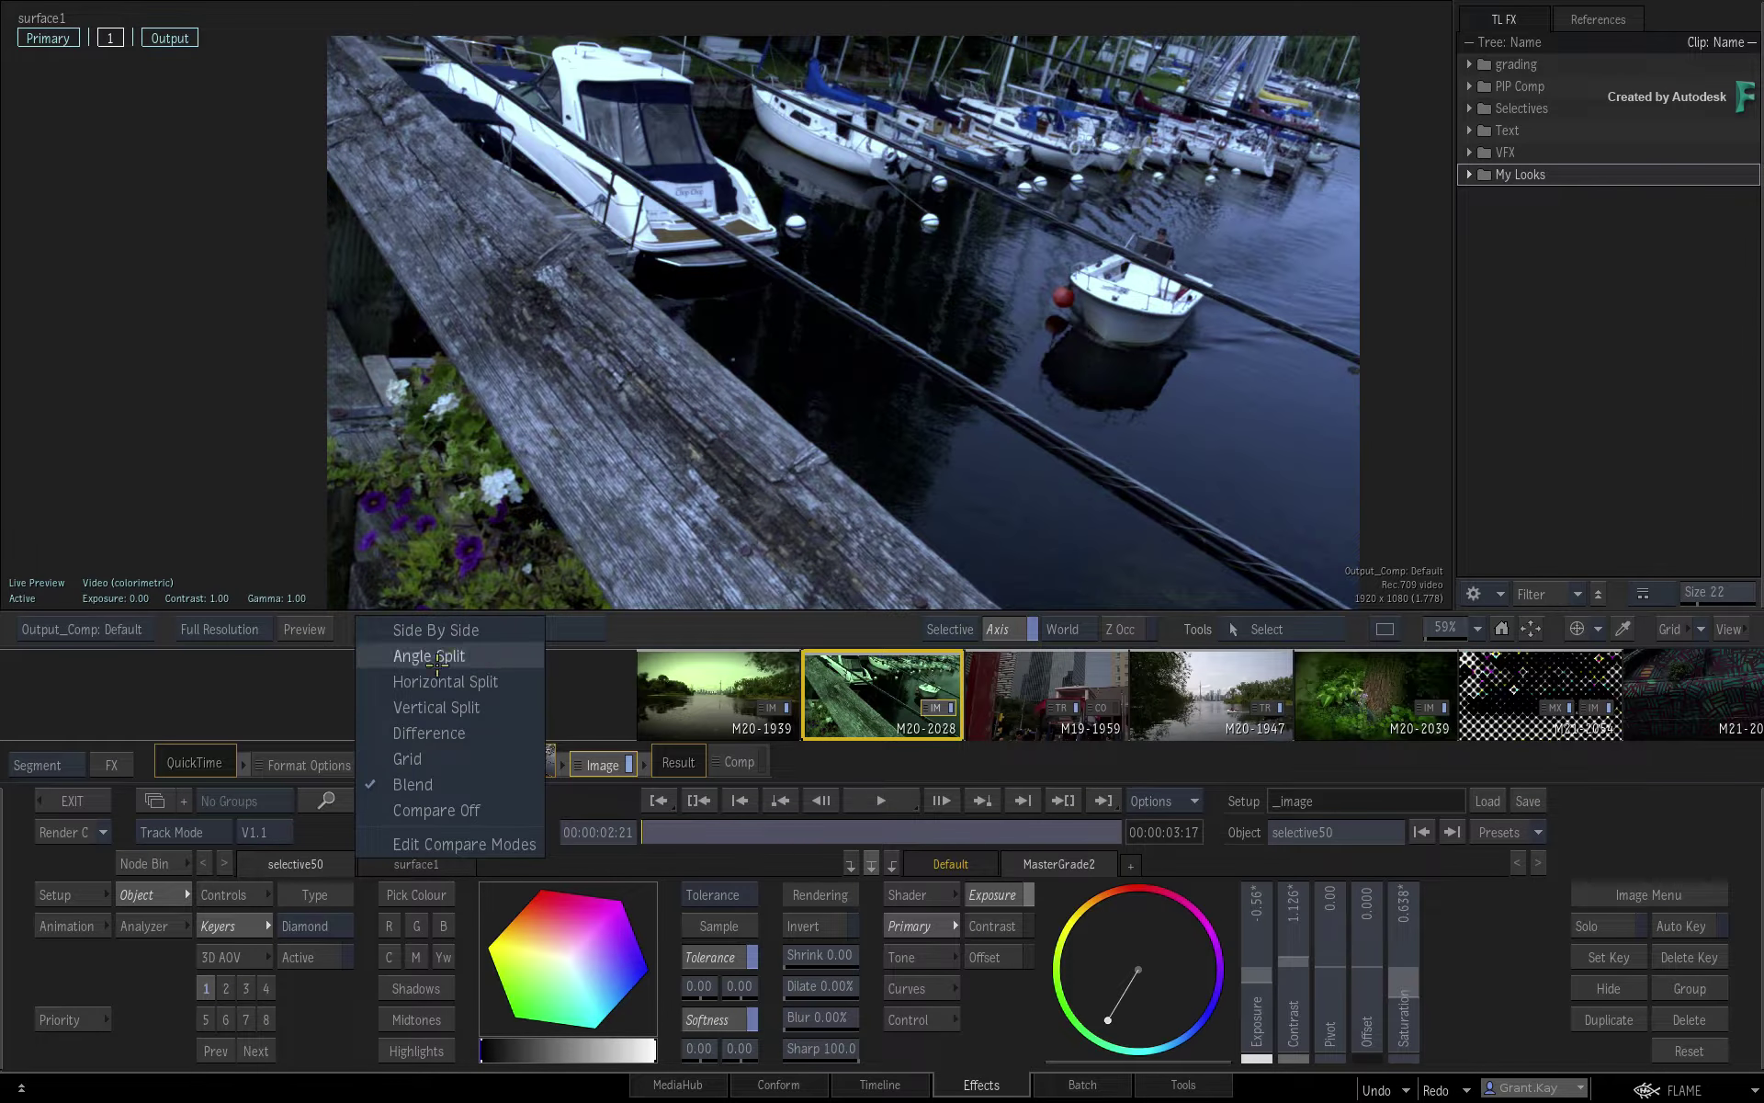
left_click(413, 759)
left_click(427, 631)
left_click(429, 731)
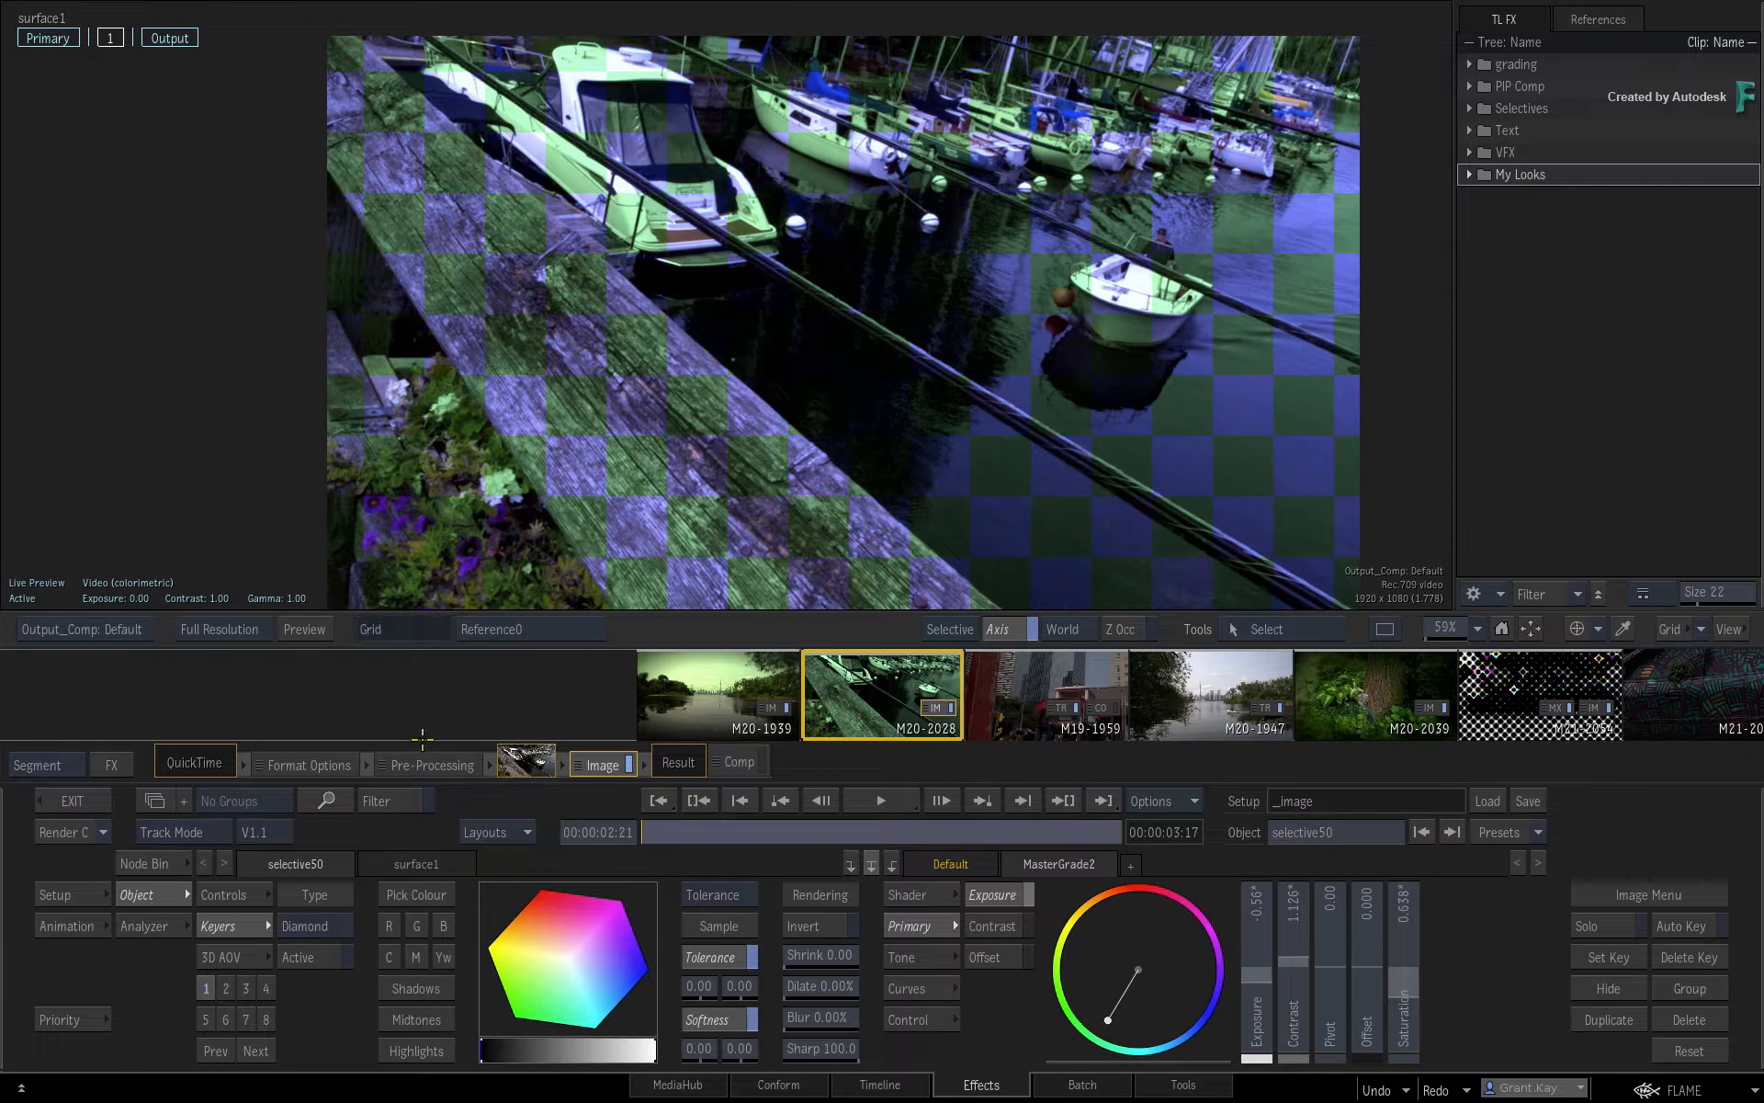
left_click(427, 631)
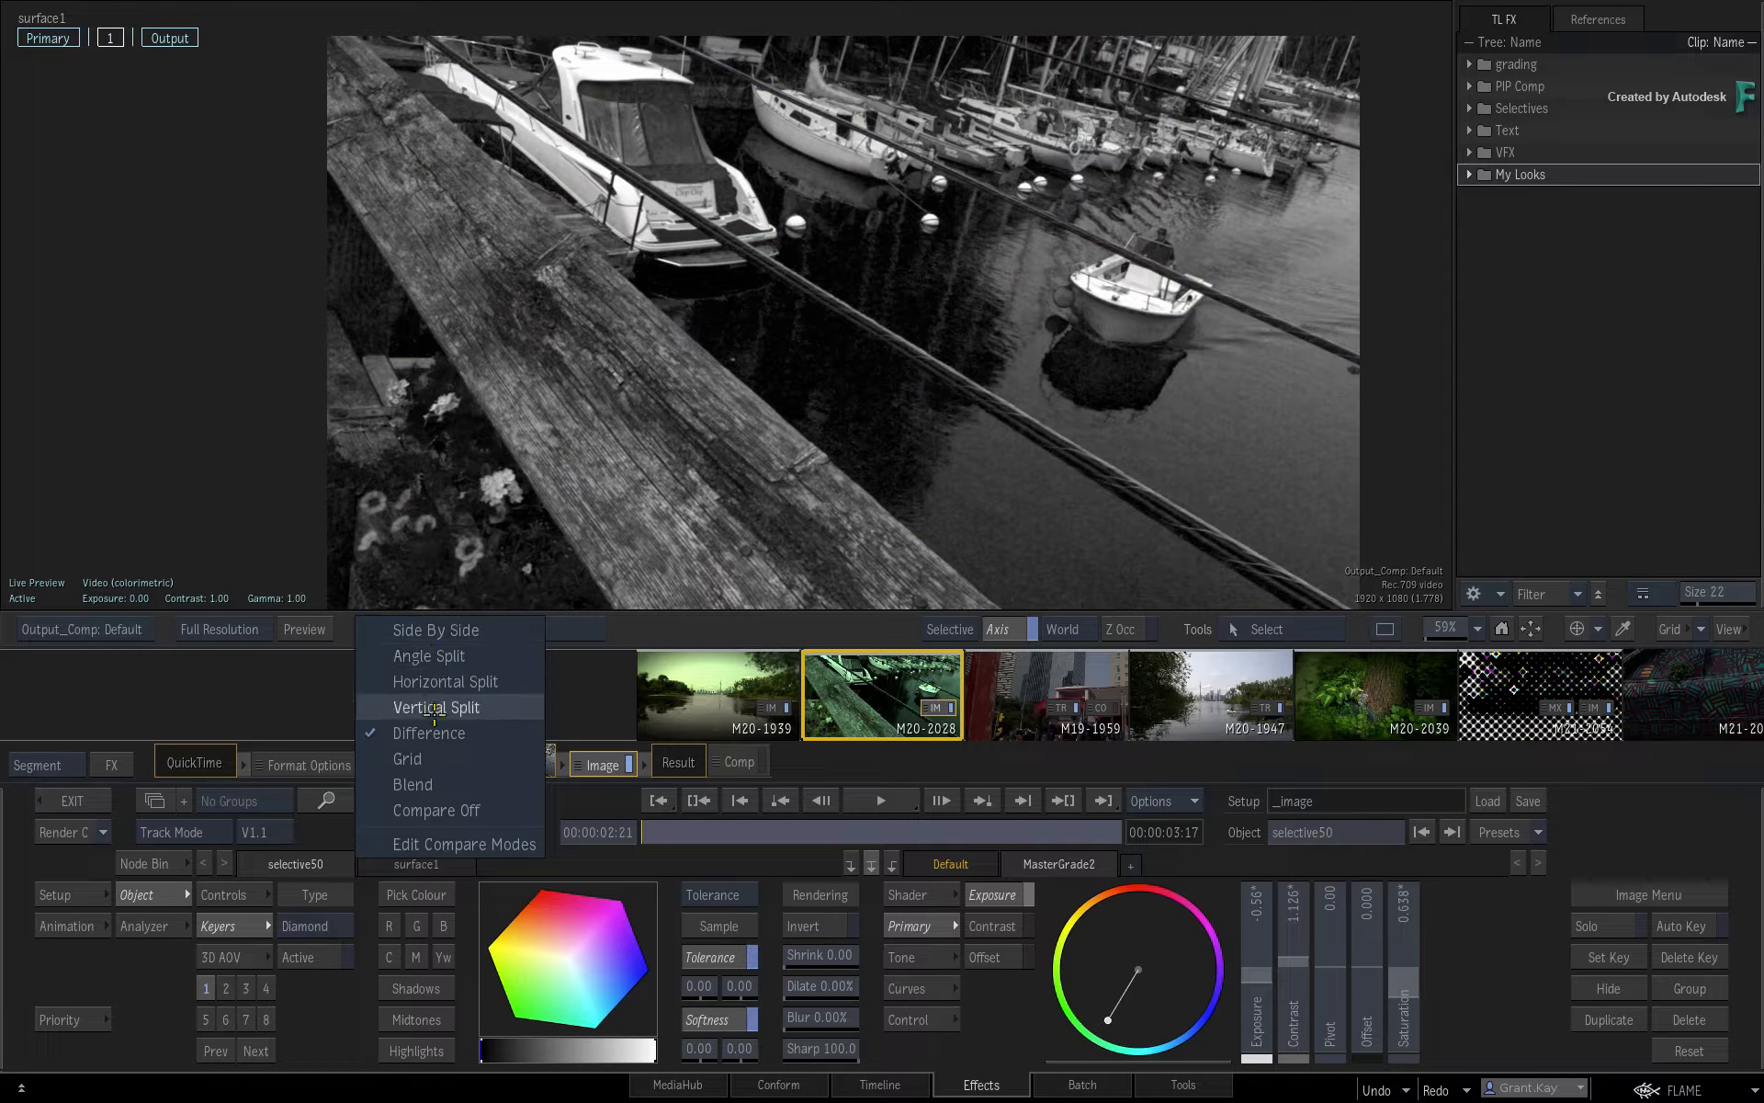
left_click(430, 630)
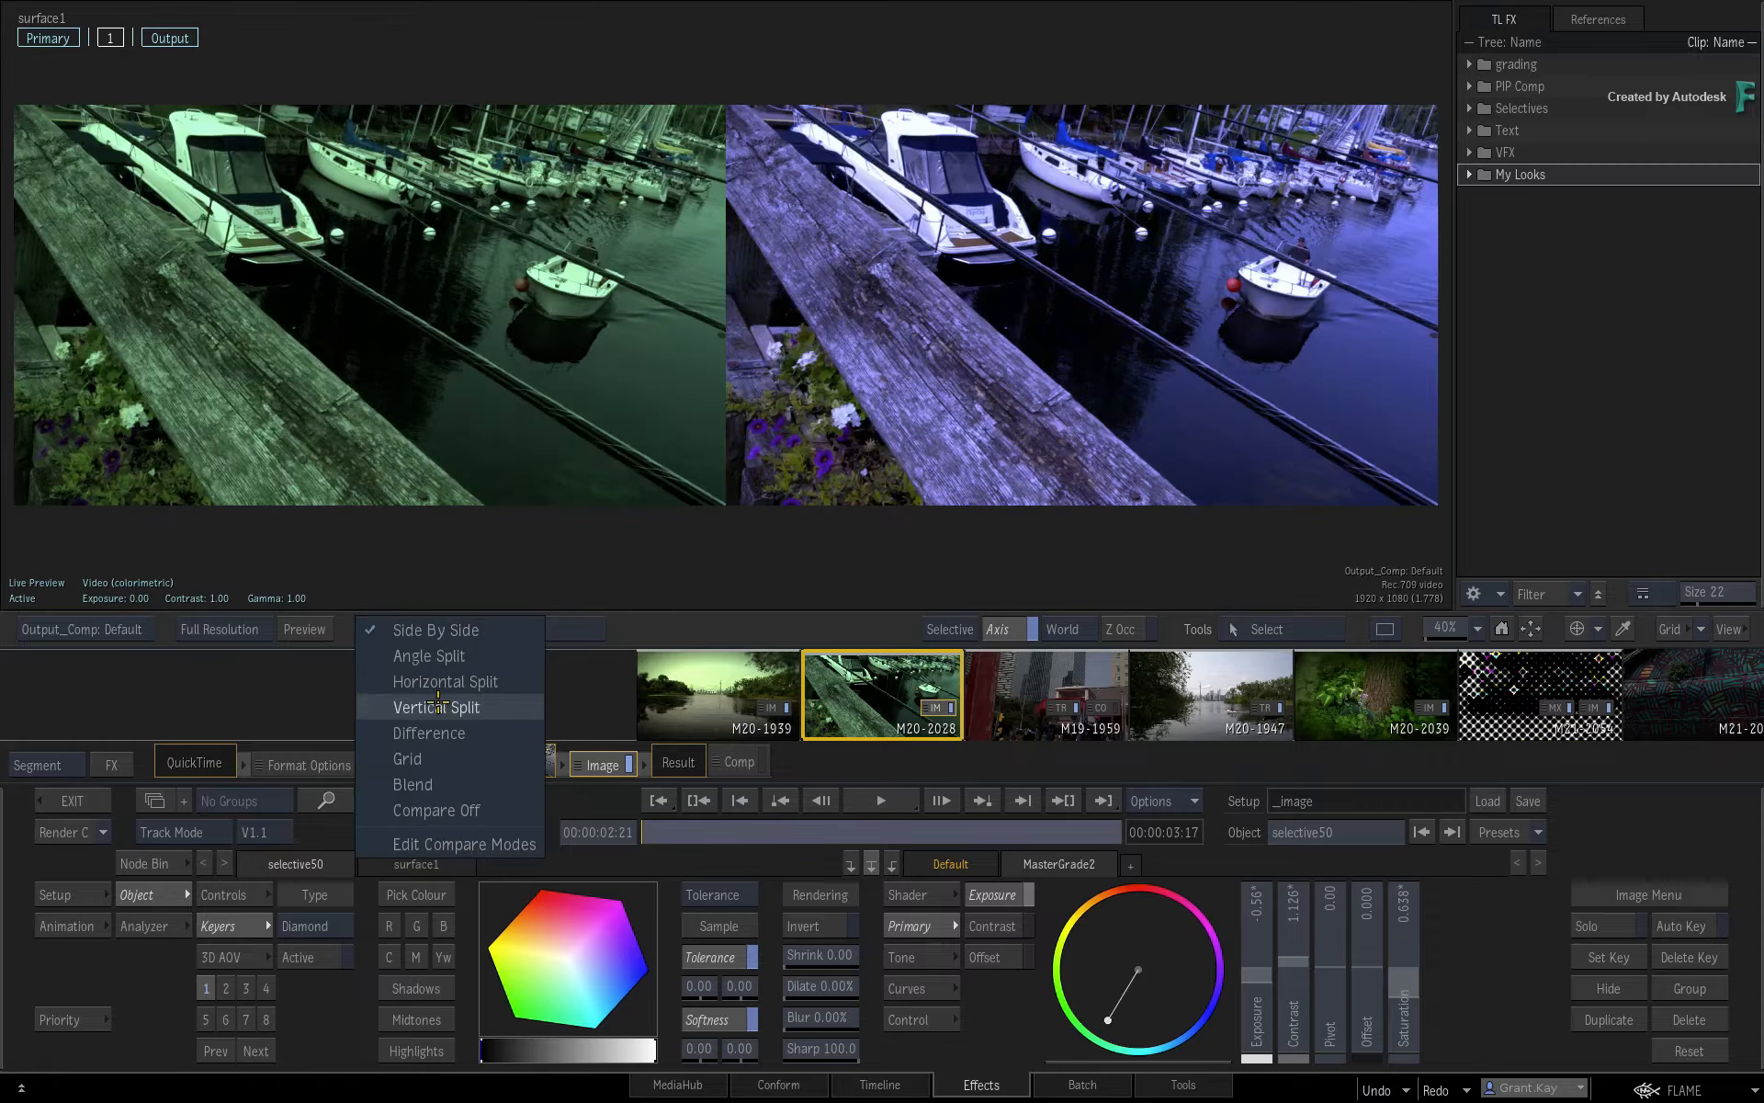
- Switch through vertical and horizontal splits to the diagonal Angle Split, cycling modes by hotkey
left_click(434, 707)
left_click(428, 631)
left_click(433, 680)
left_click(423, 631)
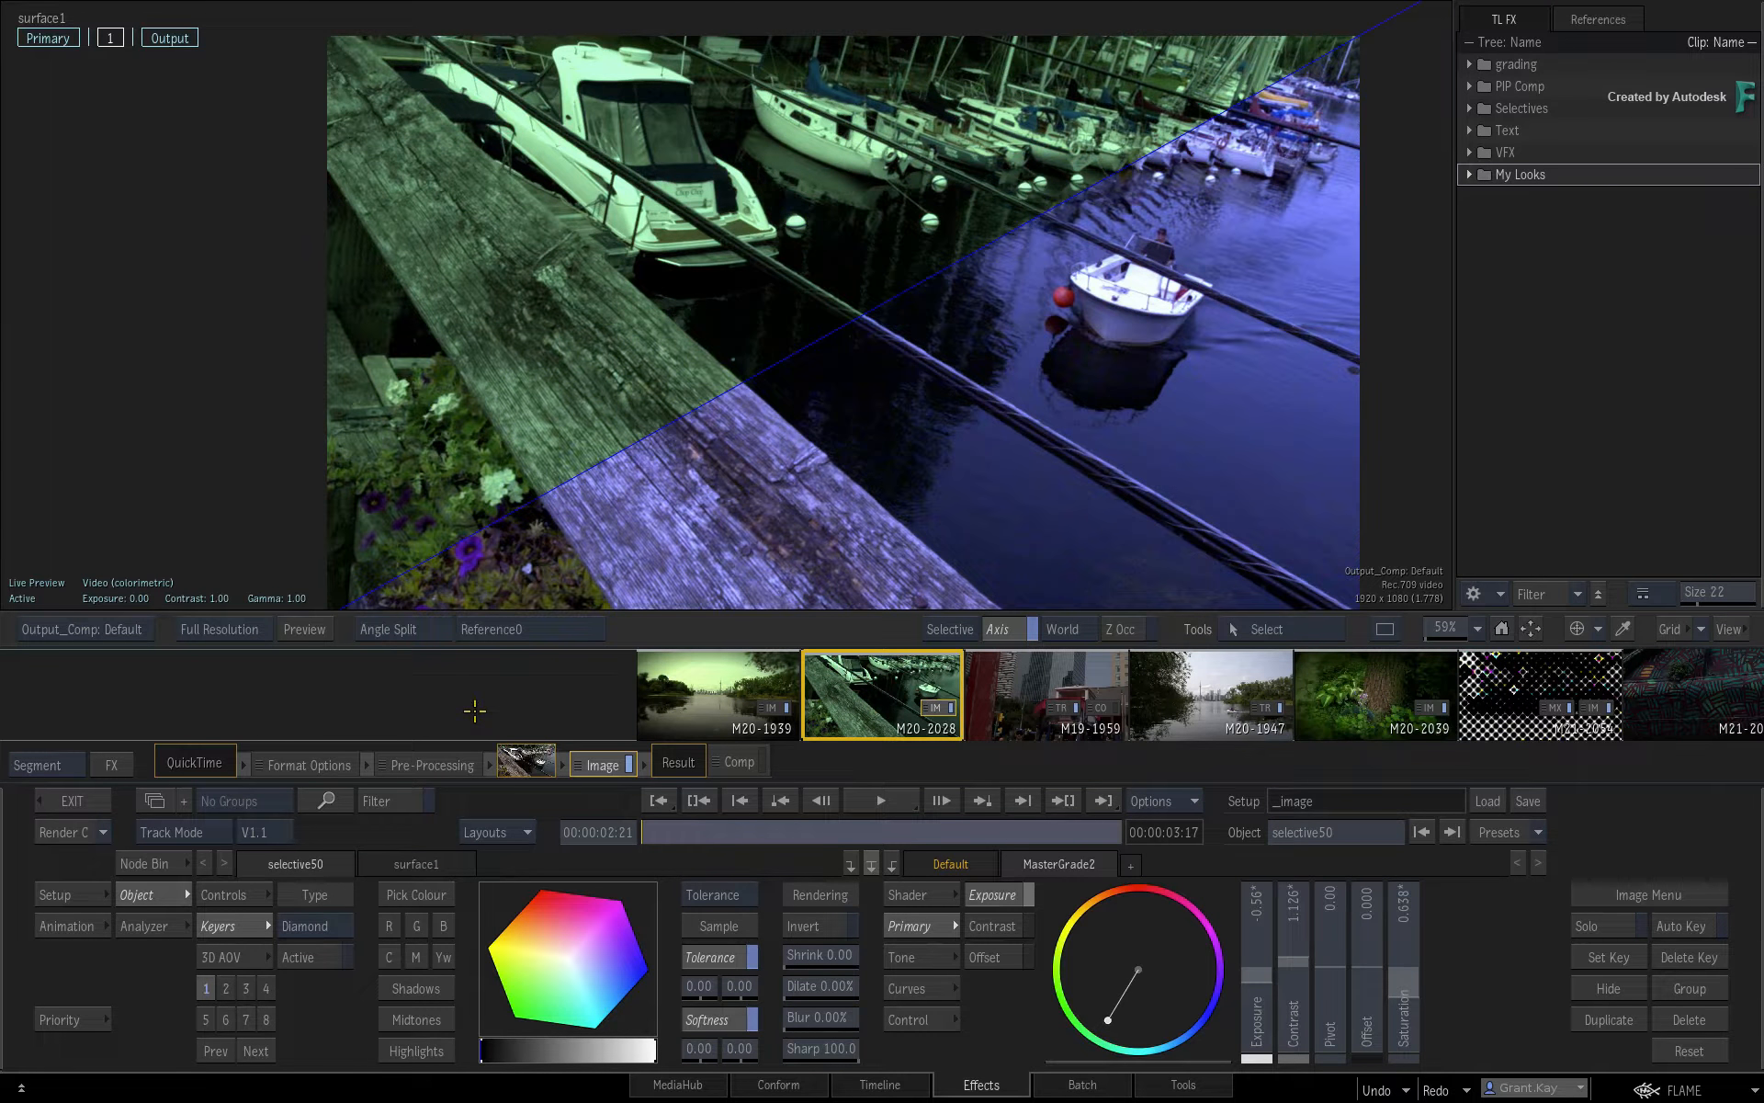
key("Pause")
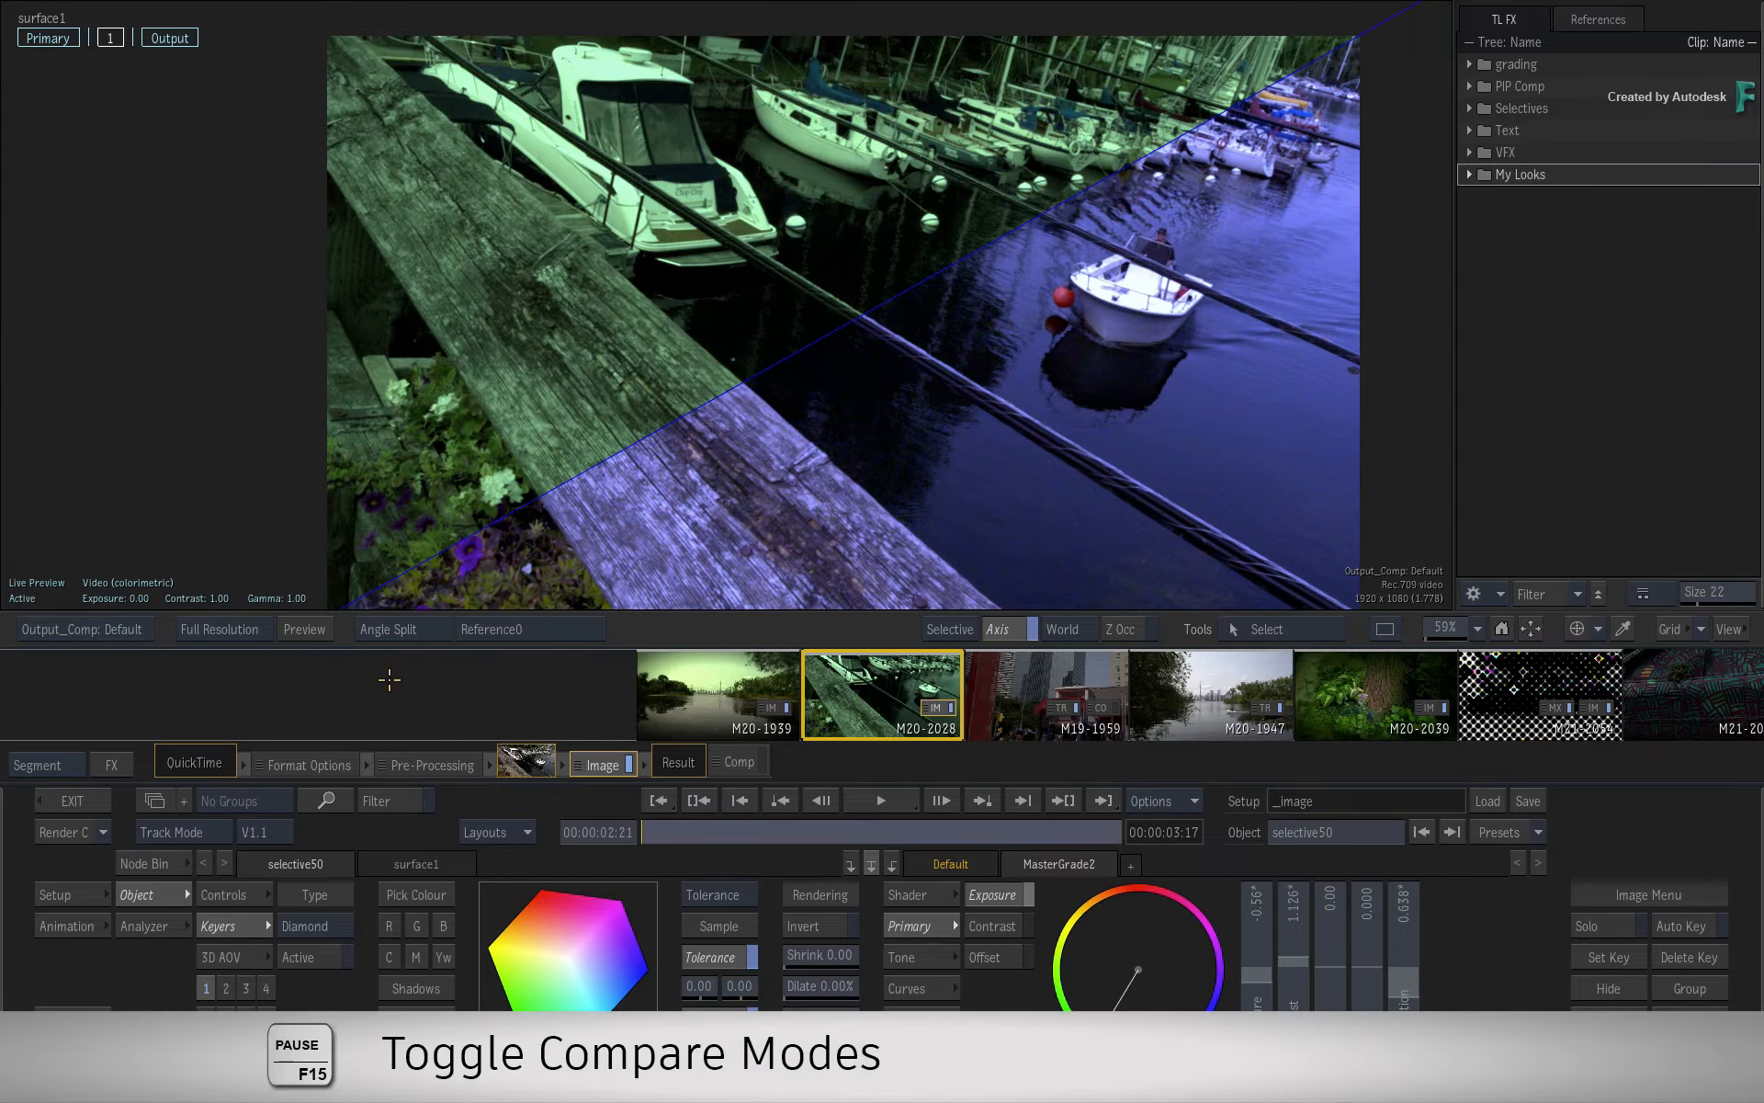
key("Pause")
key("Pause")
key("Pause")
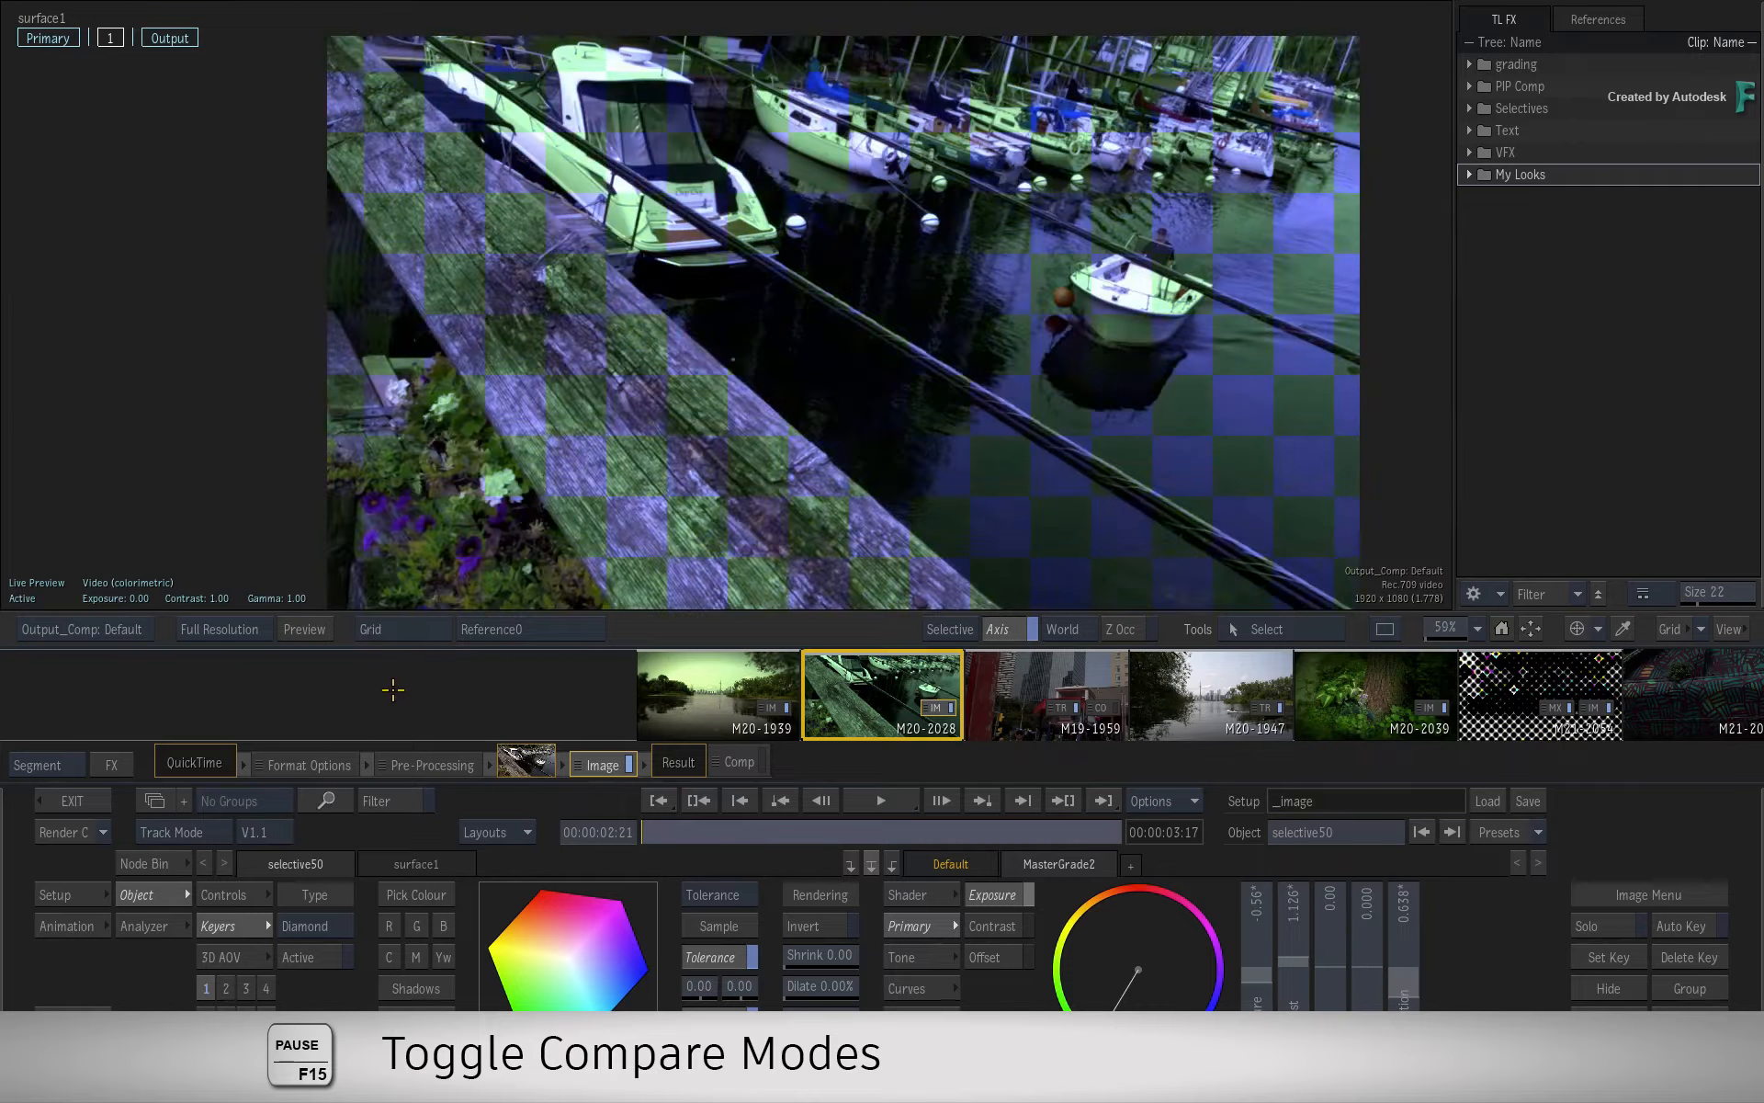
key("Pause")
key("Pause")
key("Pause")
key("Pause")
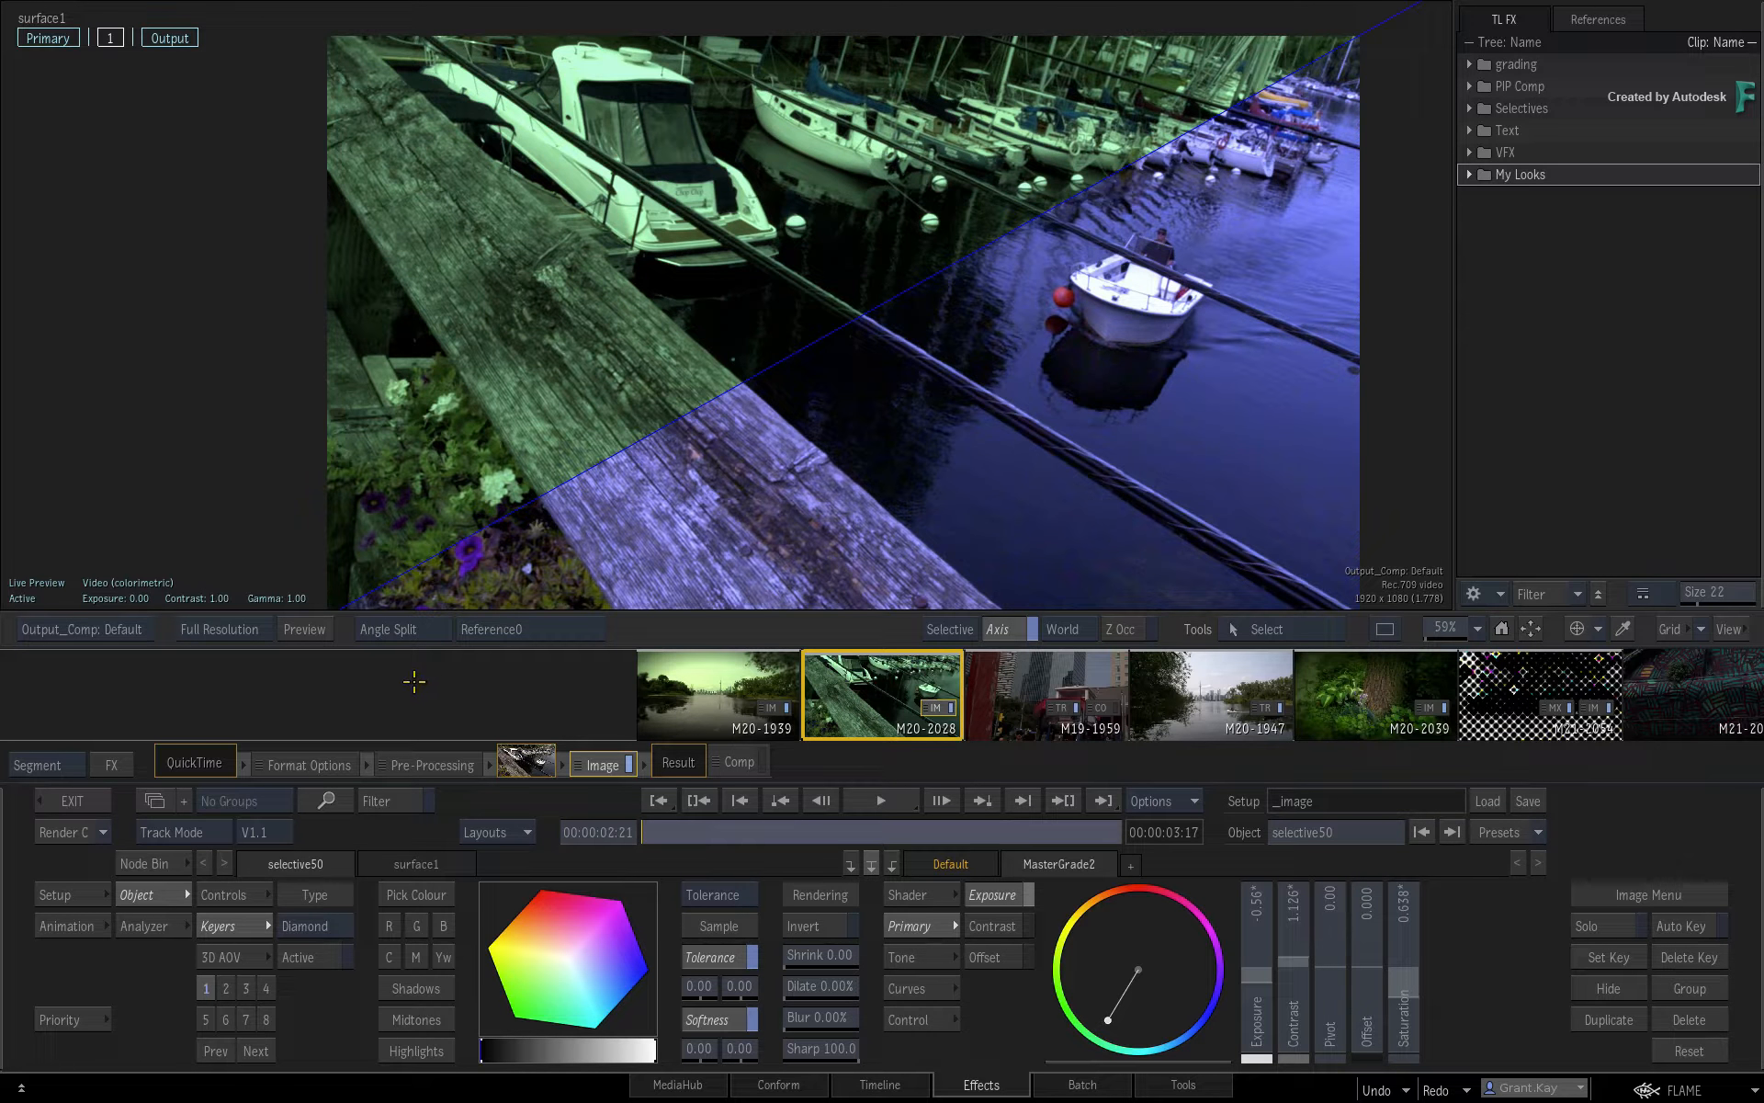
- Toggle the comparison off and back on, ending with the Angle Split active
key("Print")
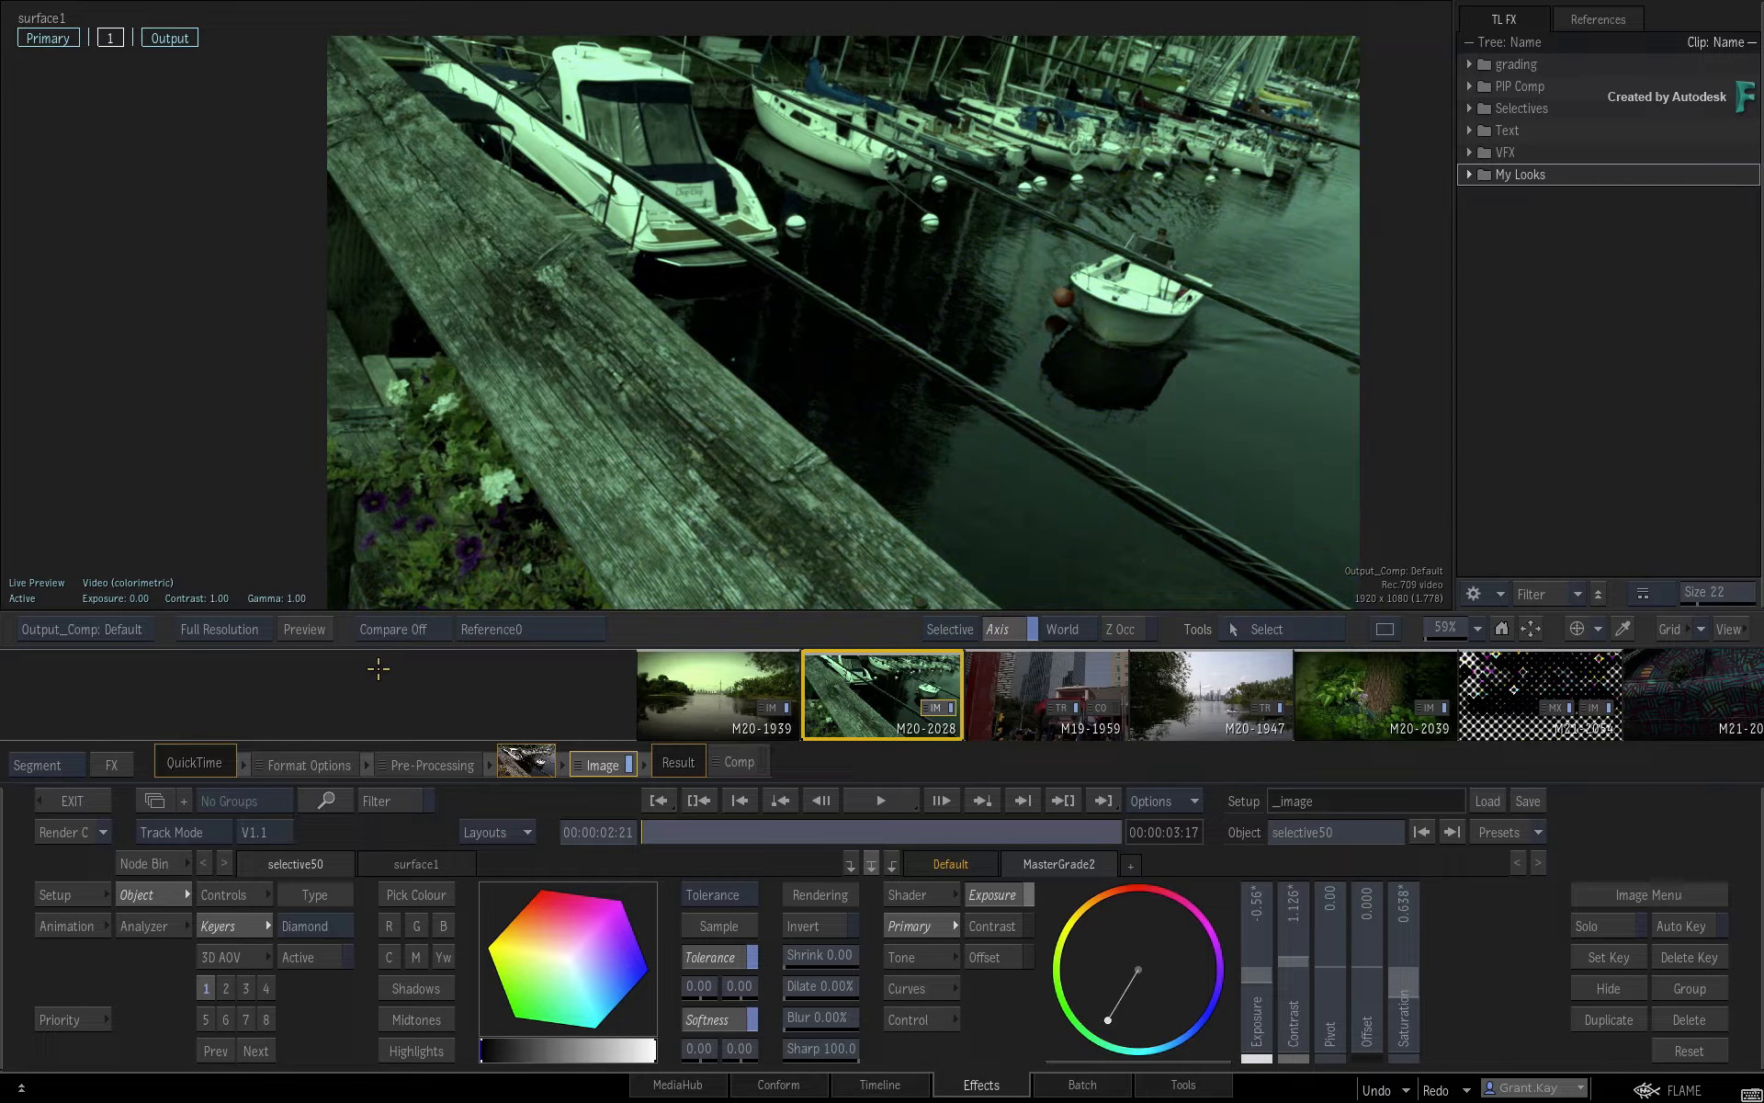
key("Print")
key("Print")
key("Print")
key("Print")
key("ctrl+b")
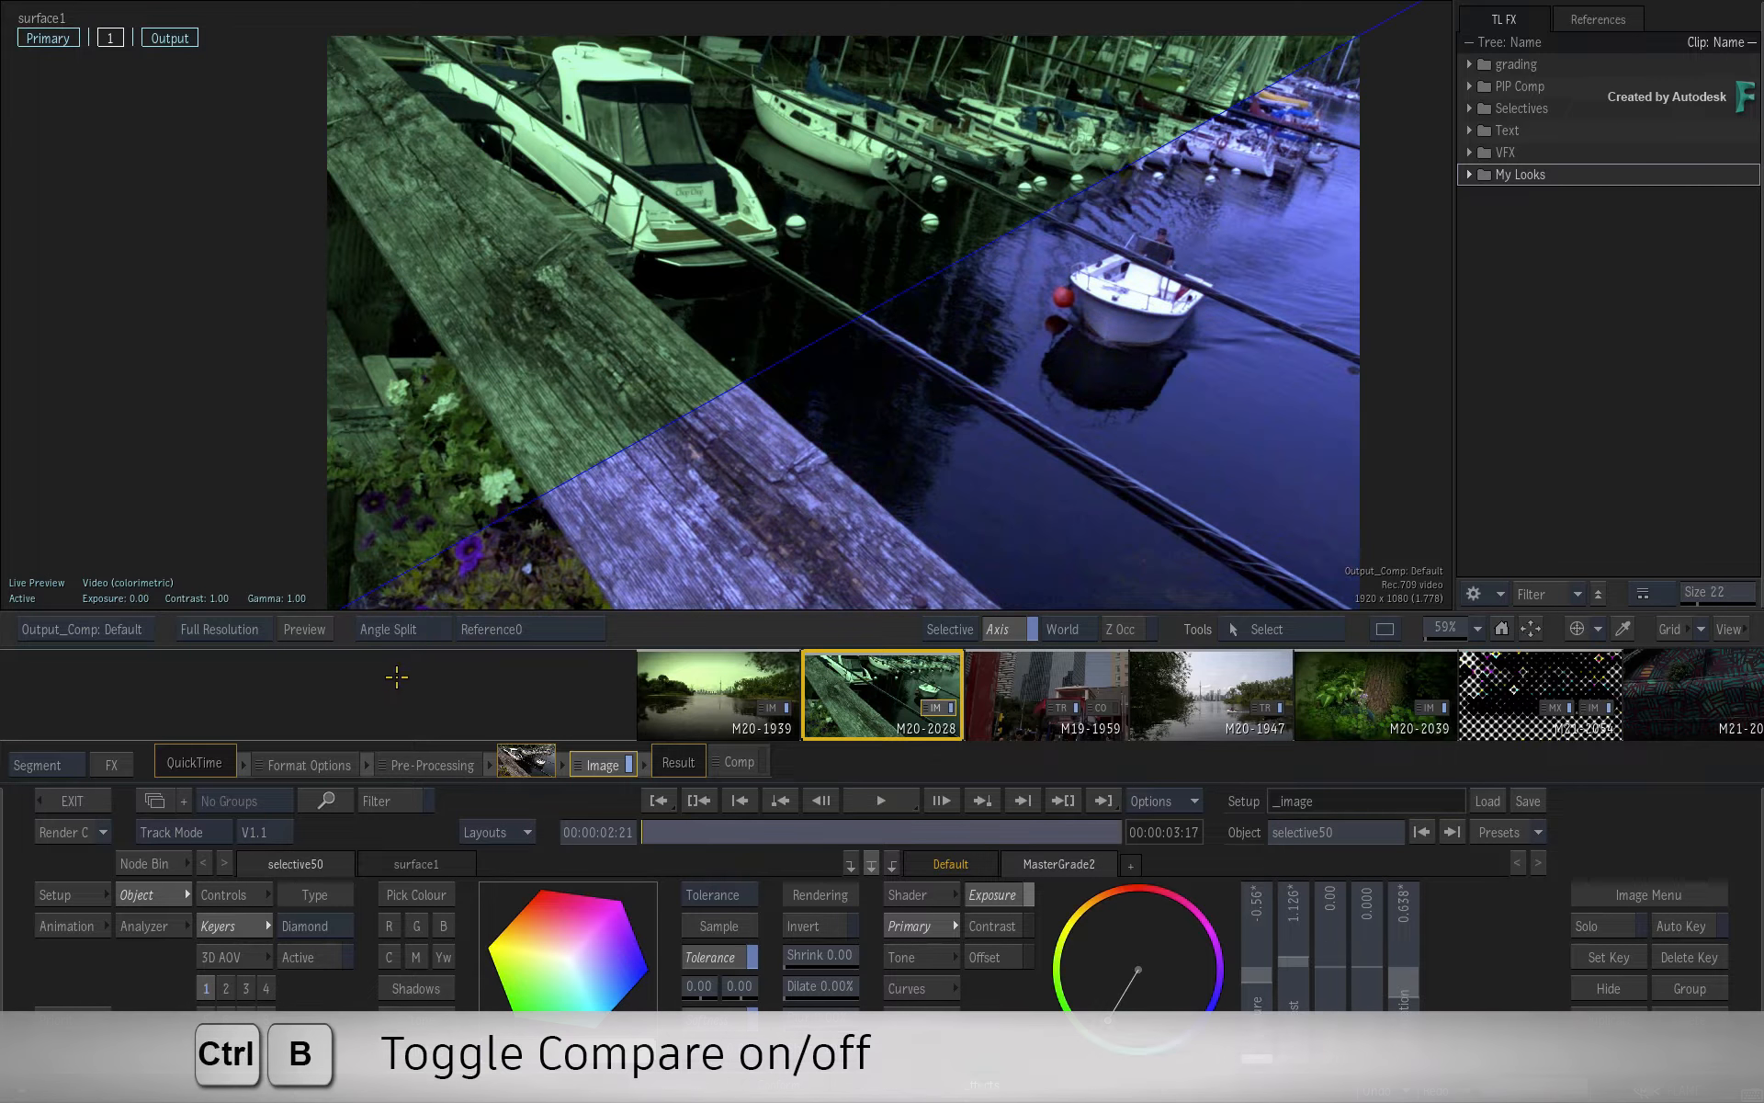
key("ctrl+b")
key("ctrl+b")
key("ctrl+b")
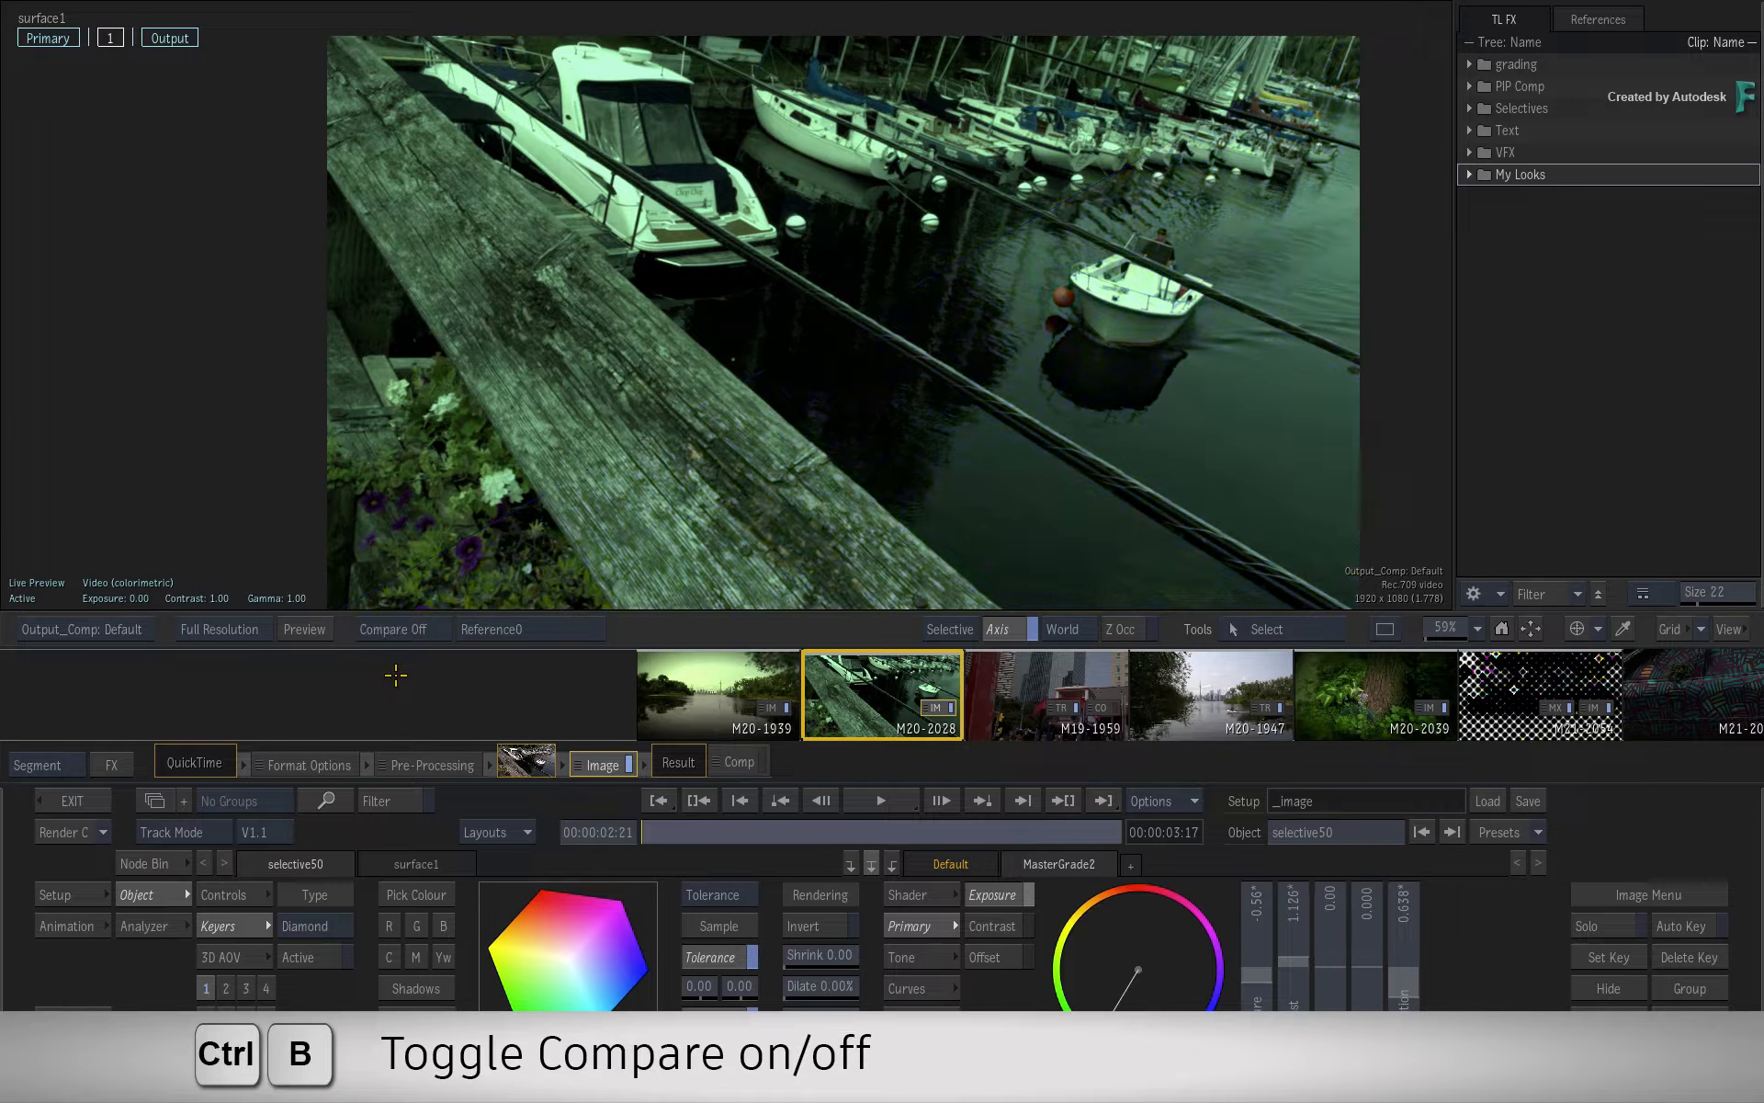
key("ctrl+b")
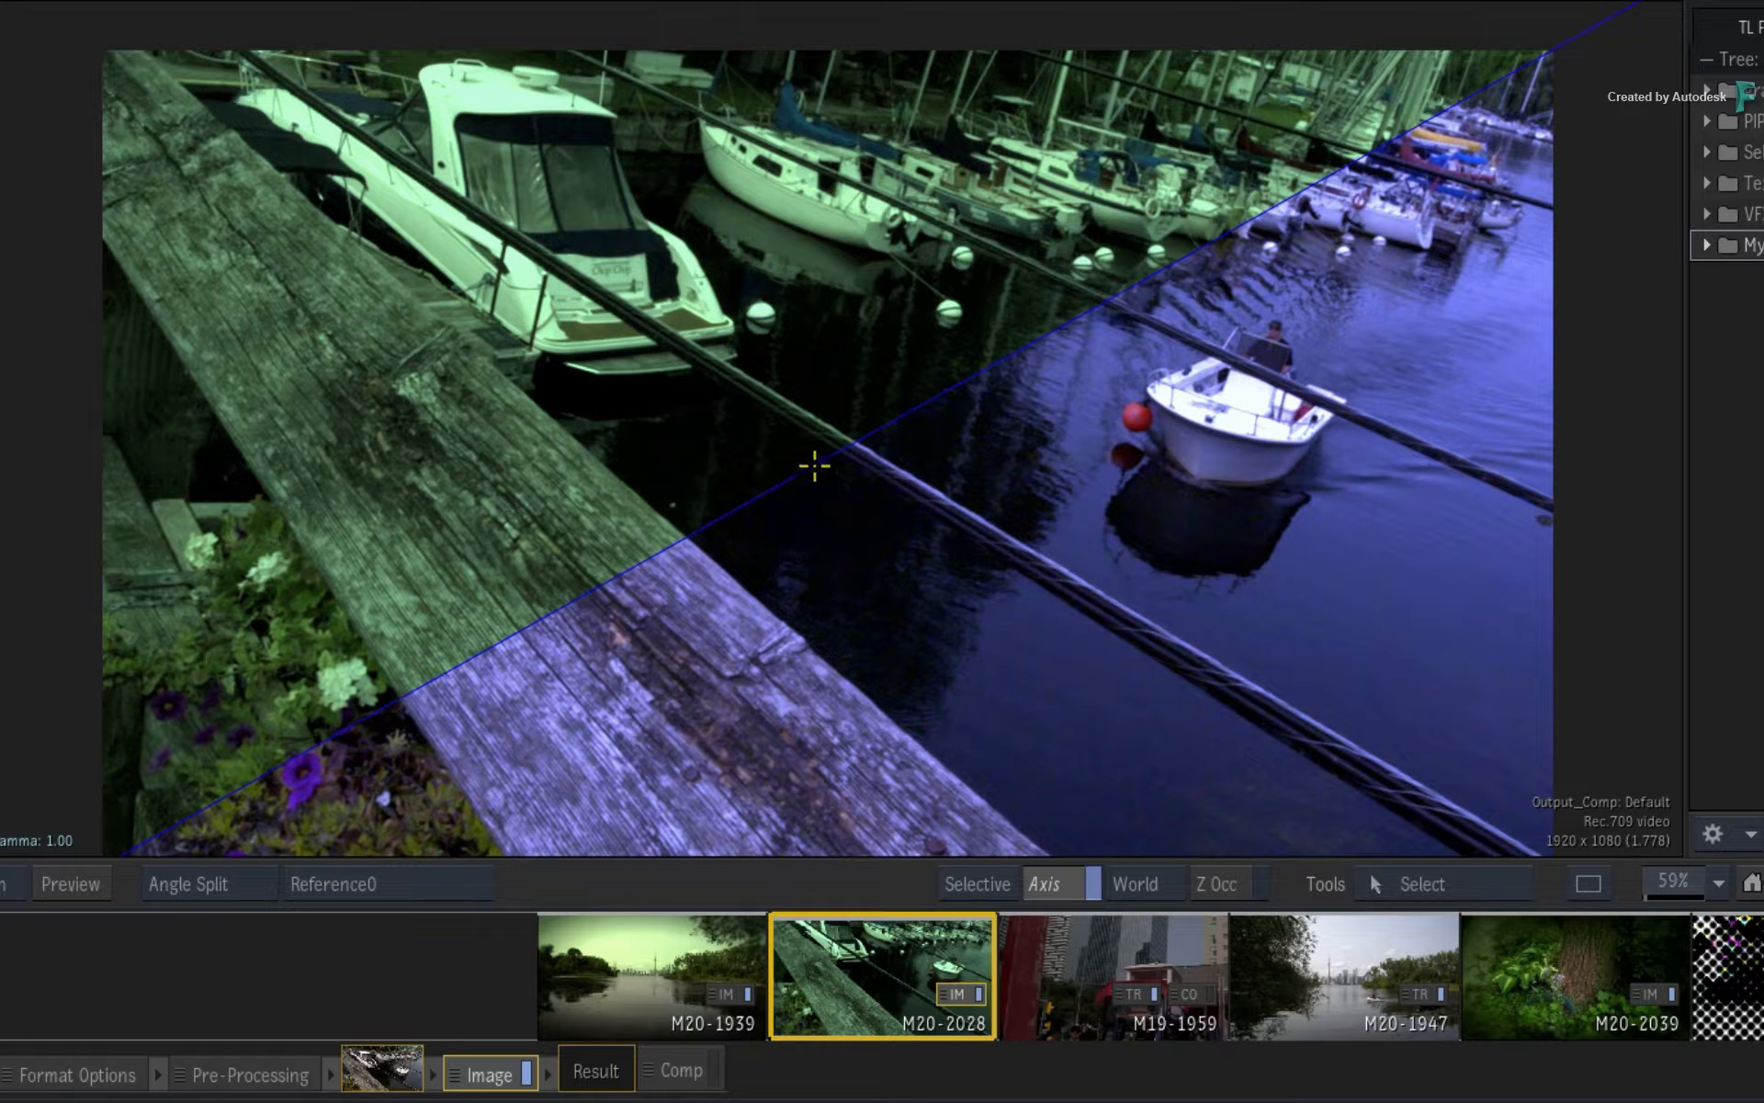
- Move the split line, pull the wheel away from green and set exposure to -0.27
mouse_move(813, 467)
left_mouse_down()
mouse_move(579, 467)
mouse_move(706, 588)
left_mouse_up()
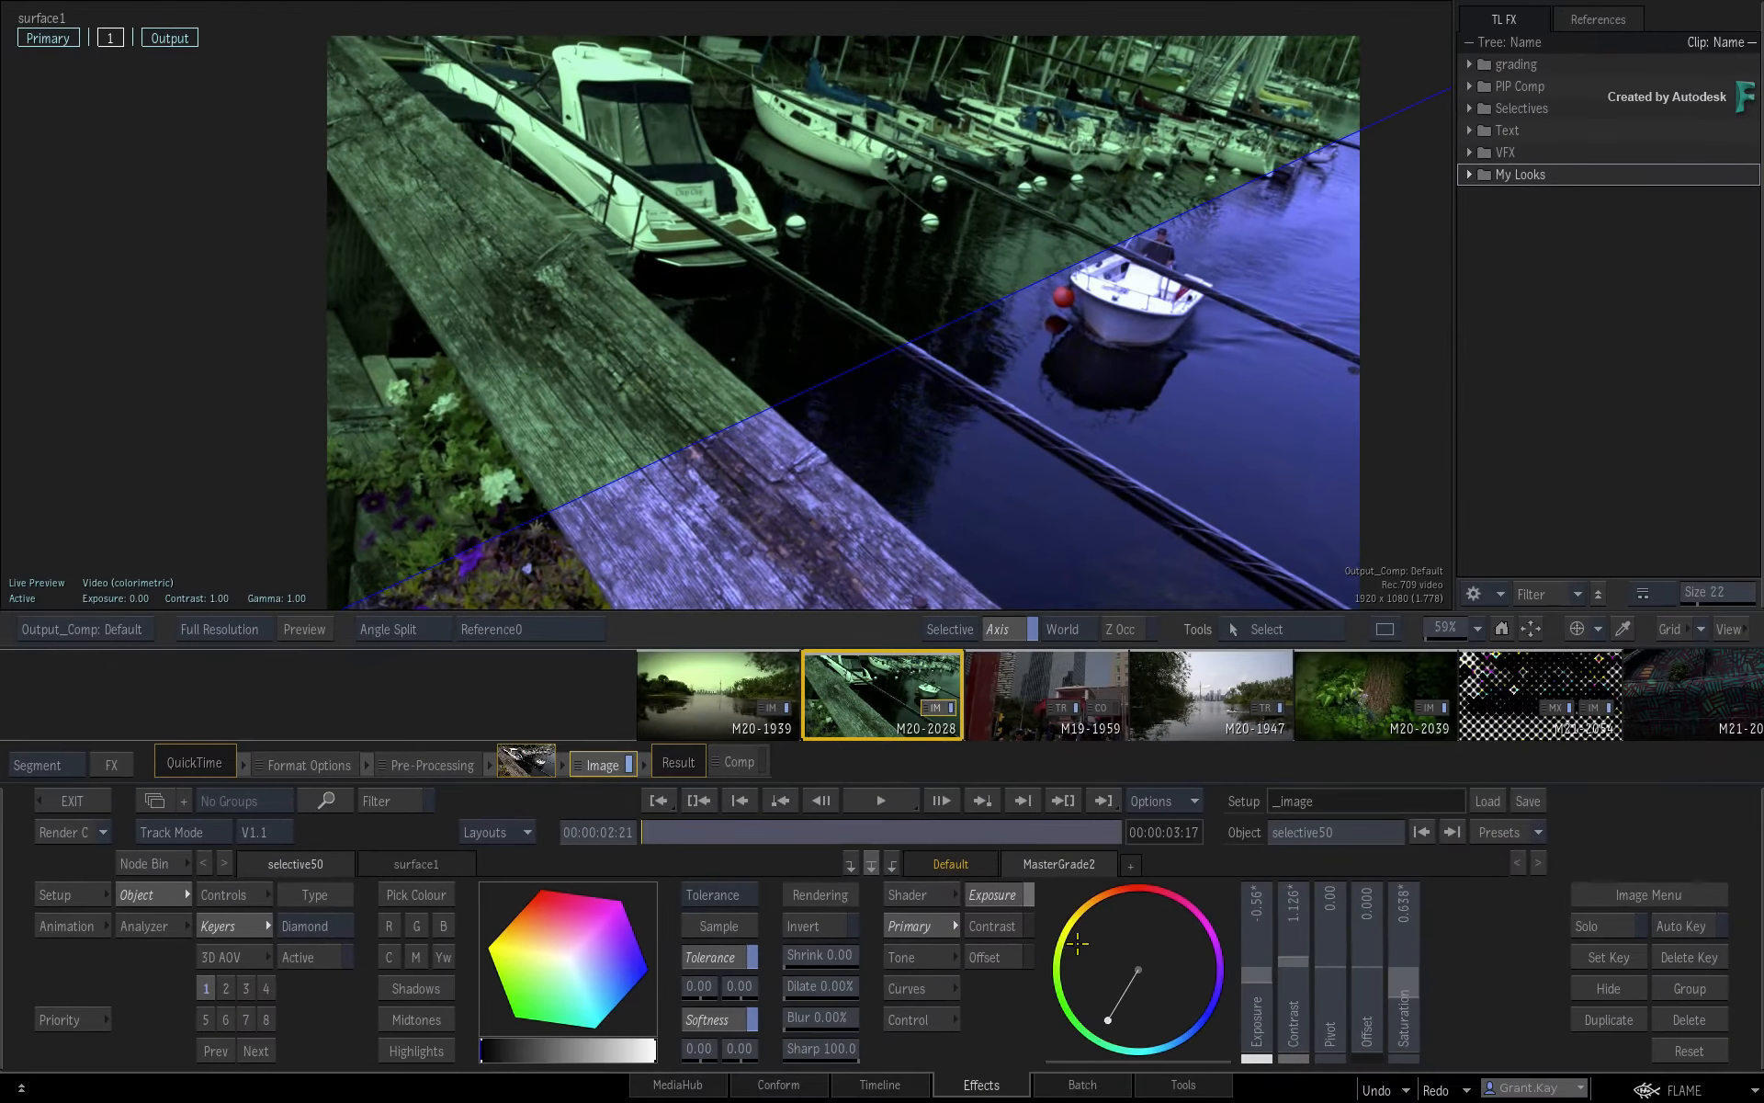
left_click_drag(1107, 973, 1148, 953)
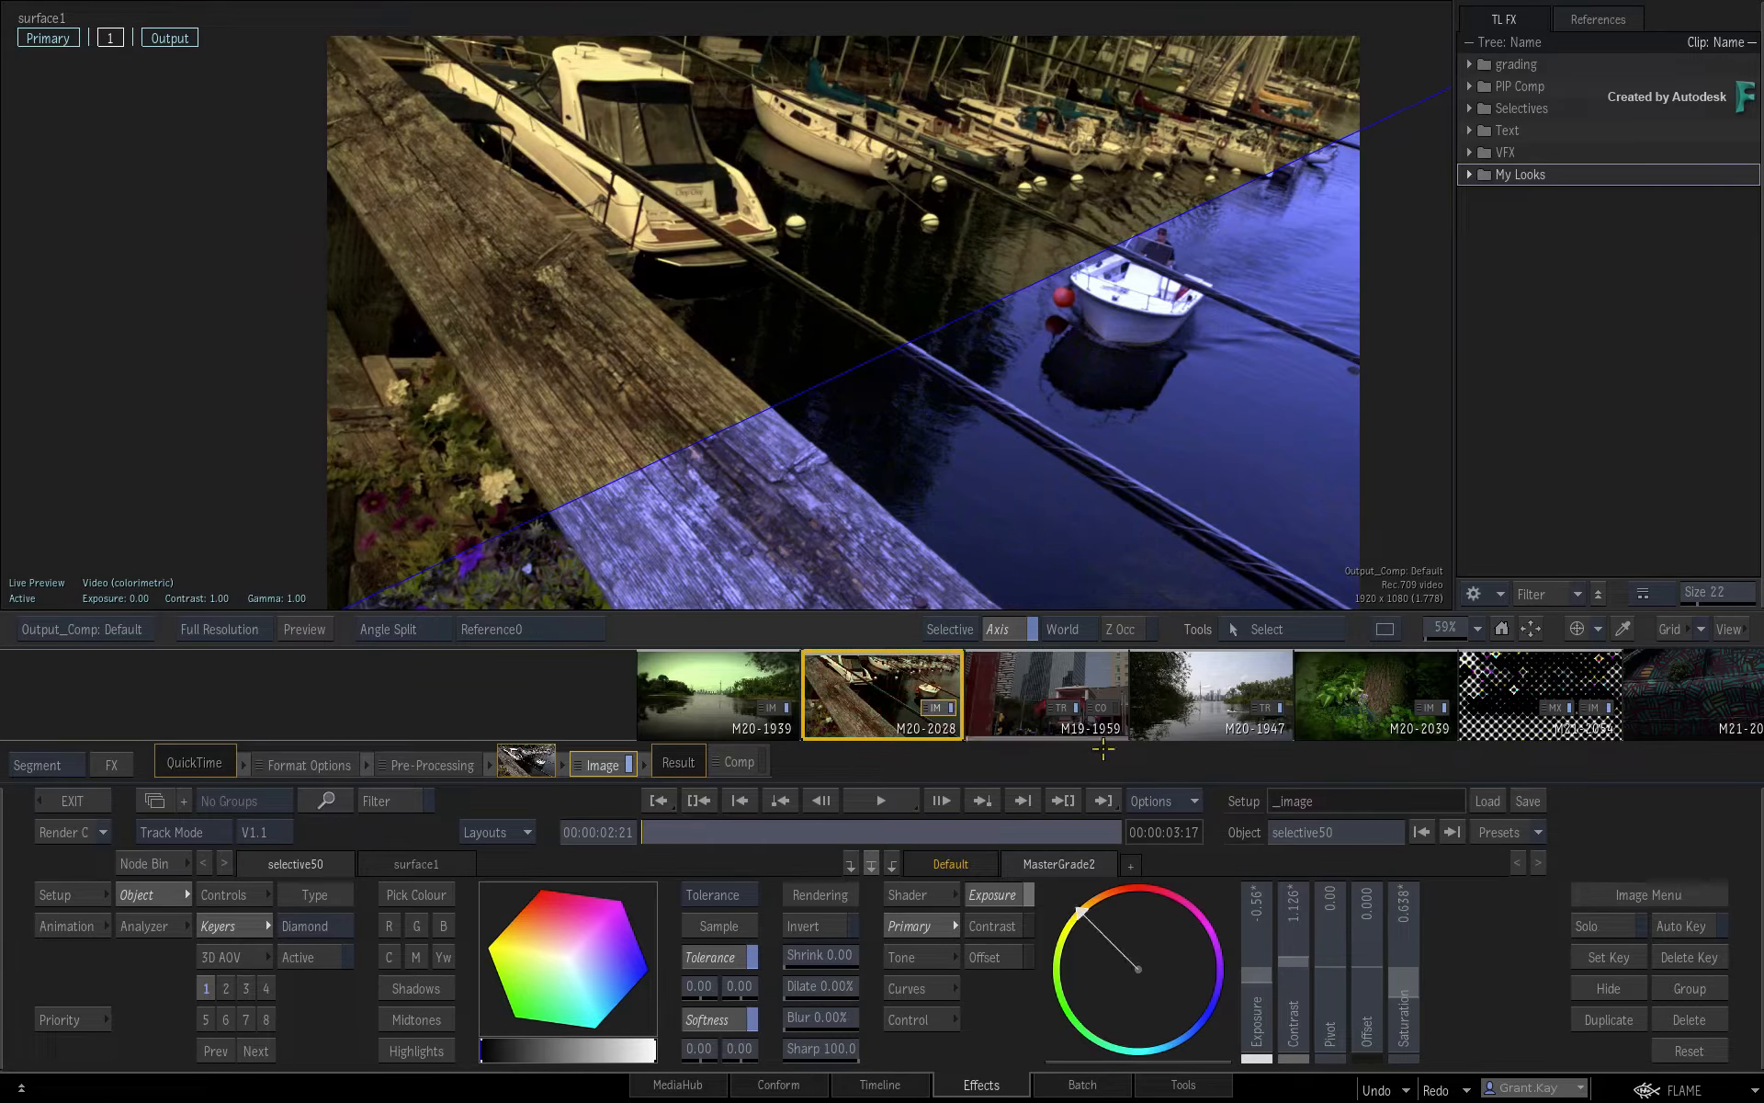
left_click_drag(1276, 972, 1285, 953)
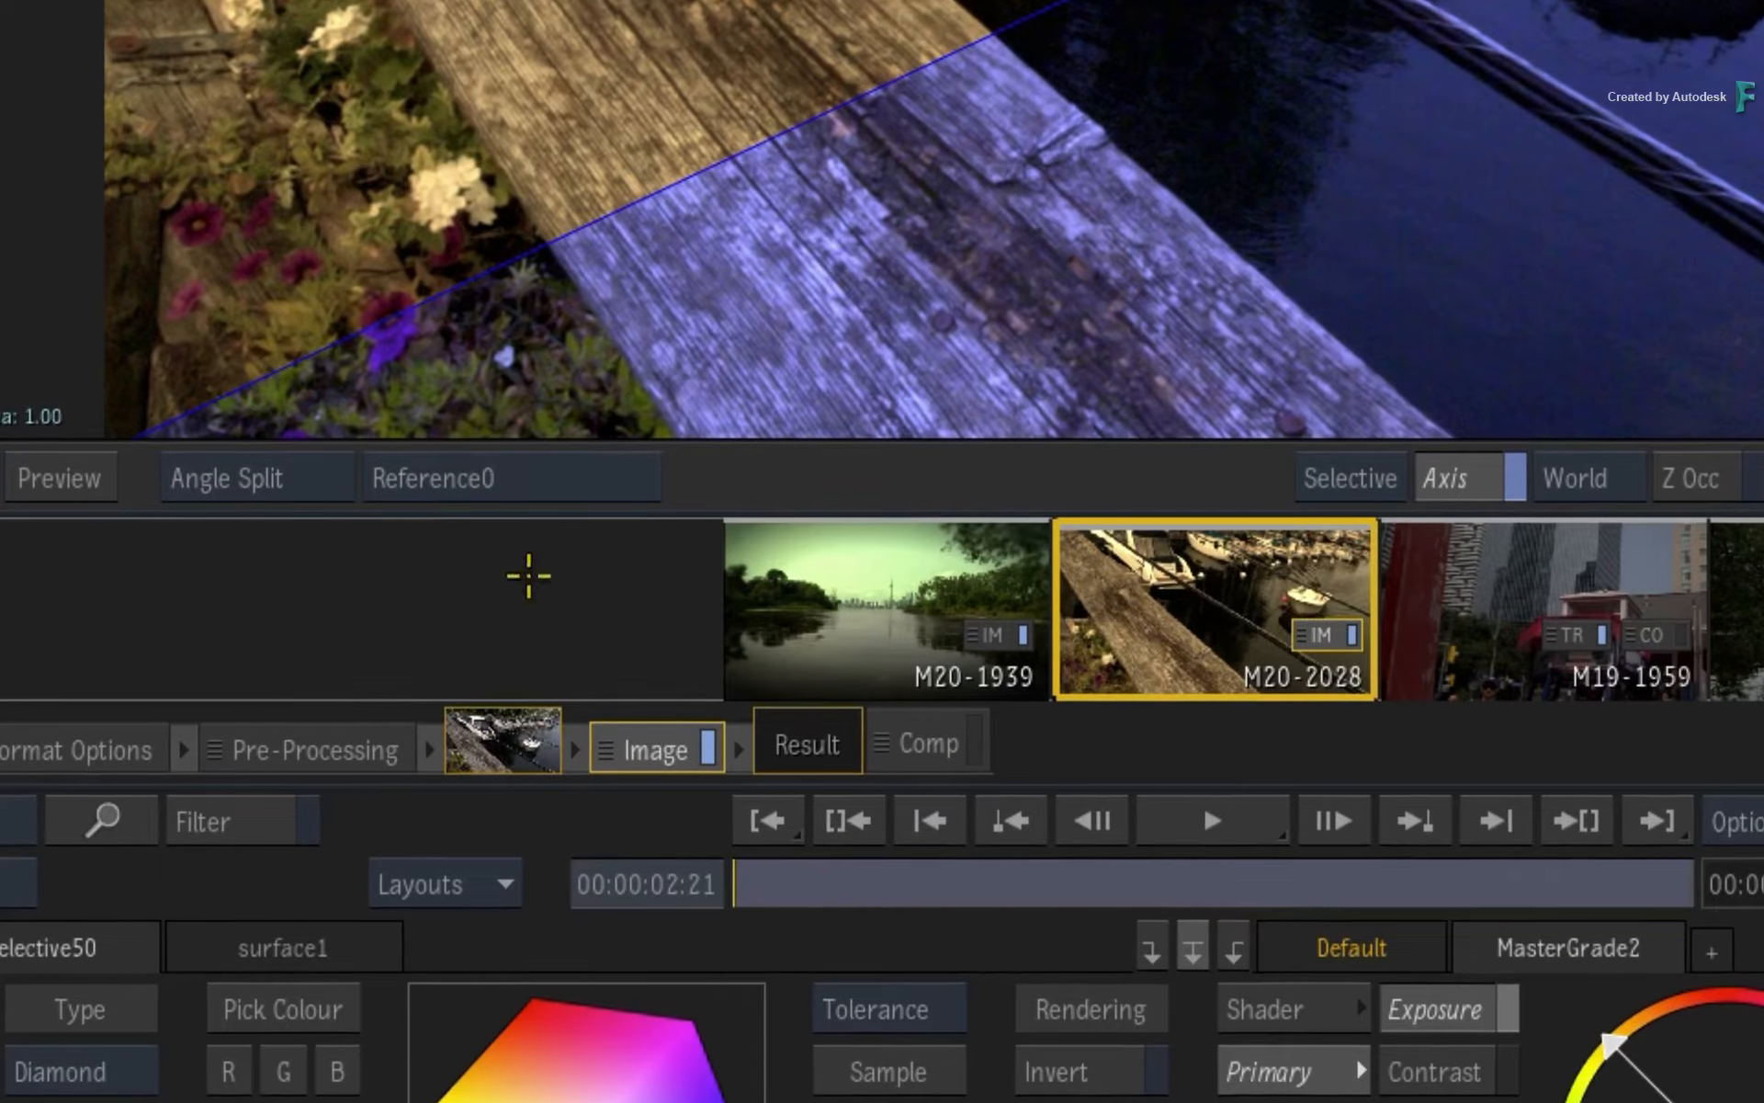
right_click(569, 624)
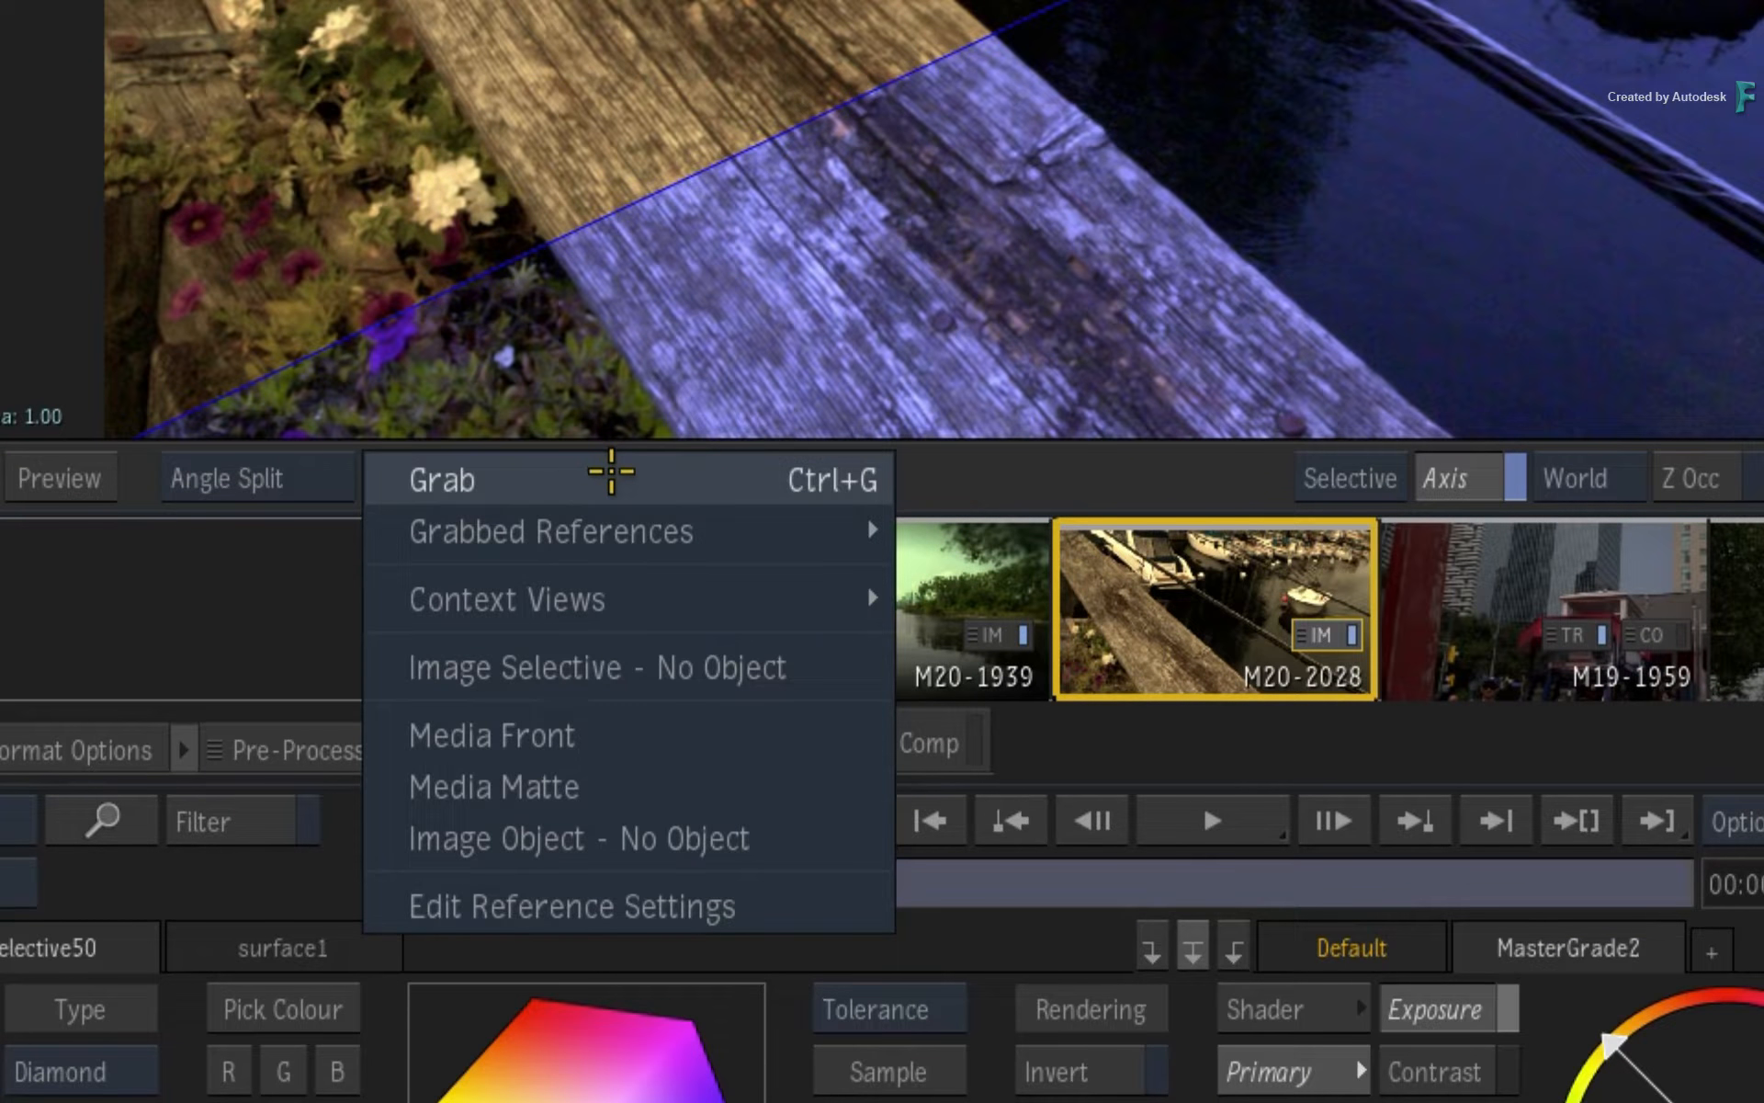
mouse_move(552, 533)
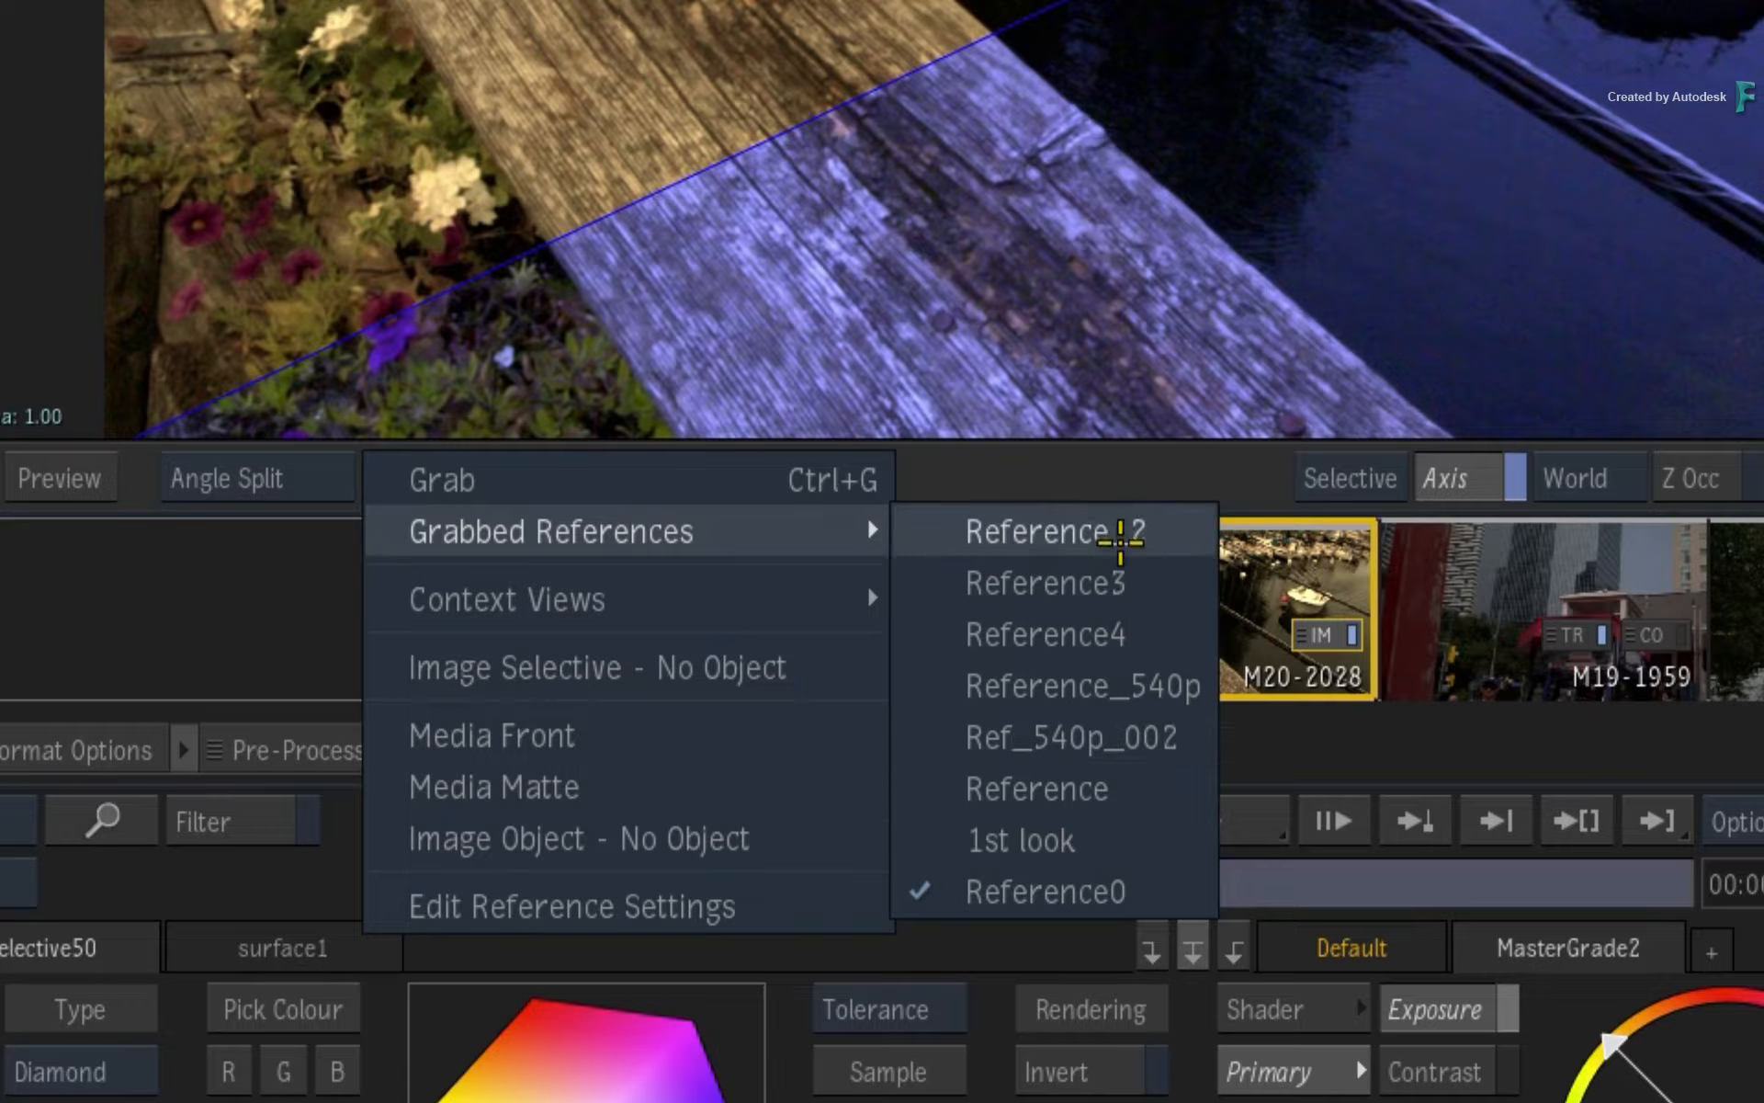
left_click(1090, 839)
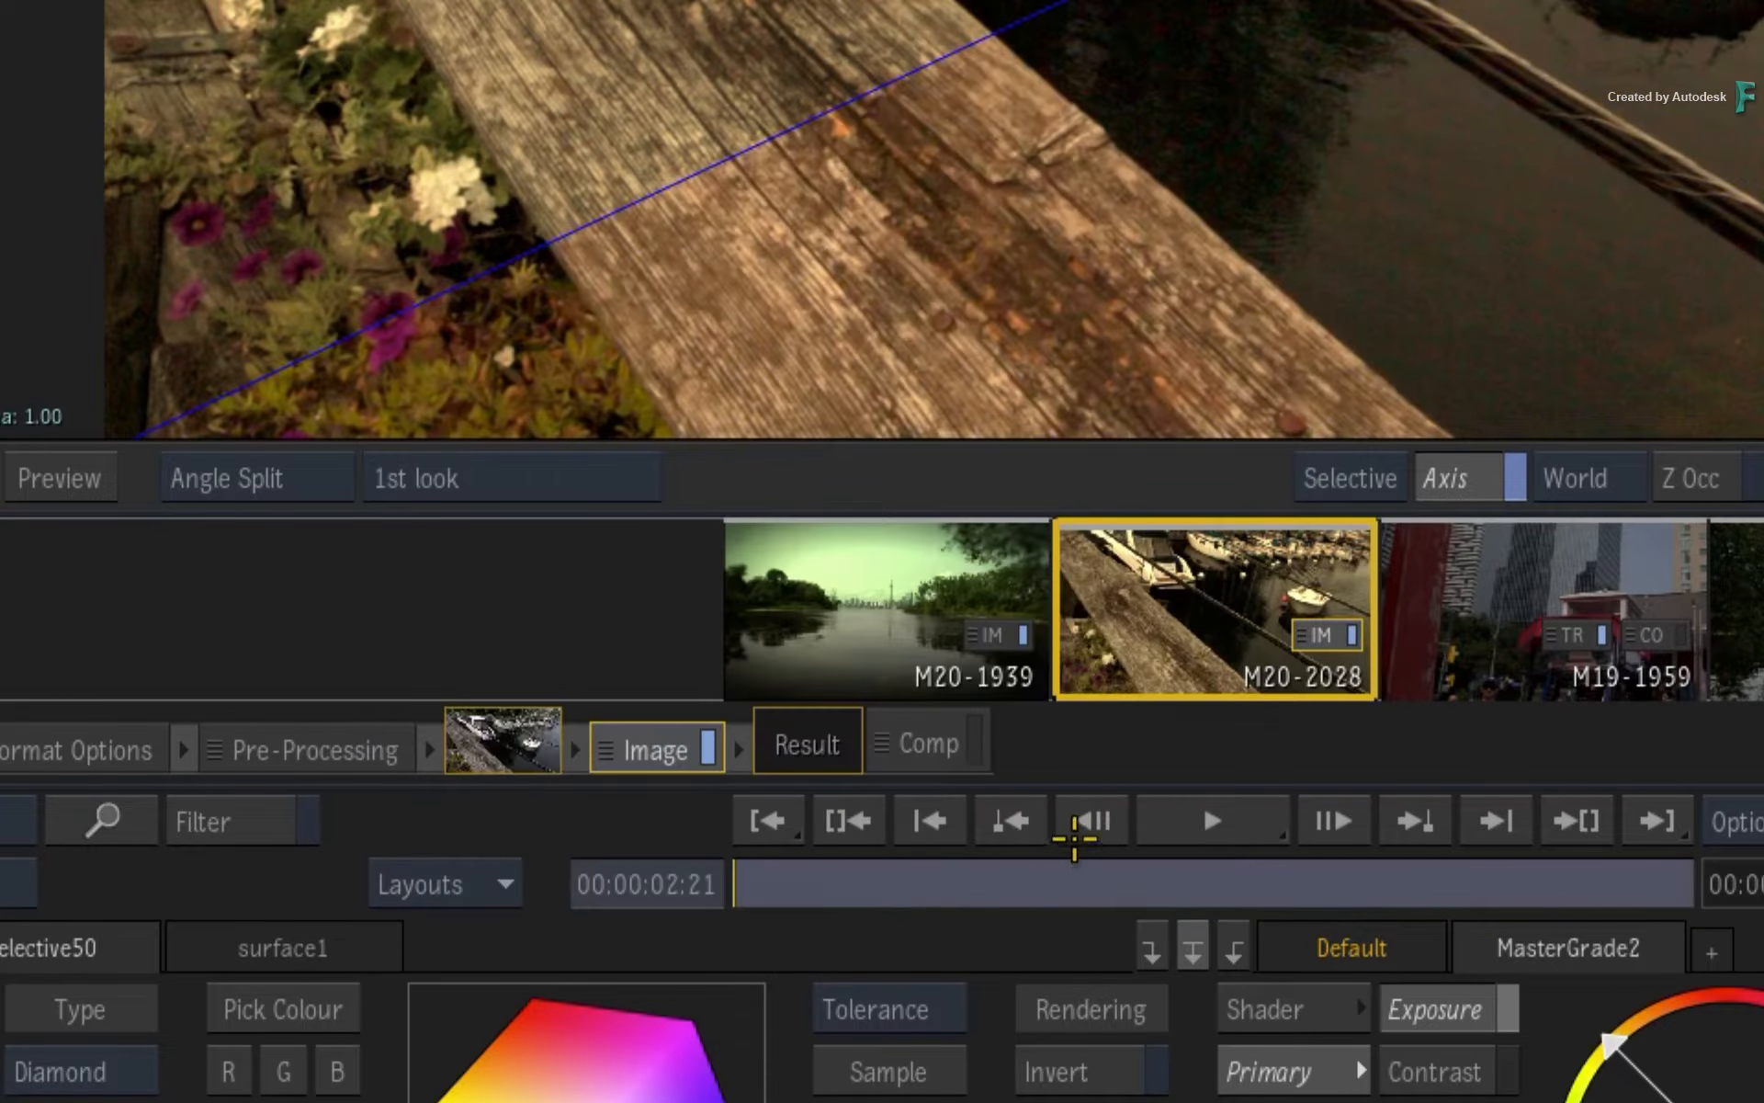
right_click(607, 498)
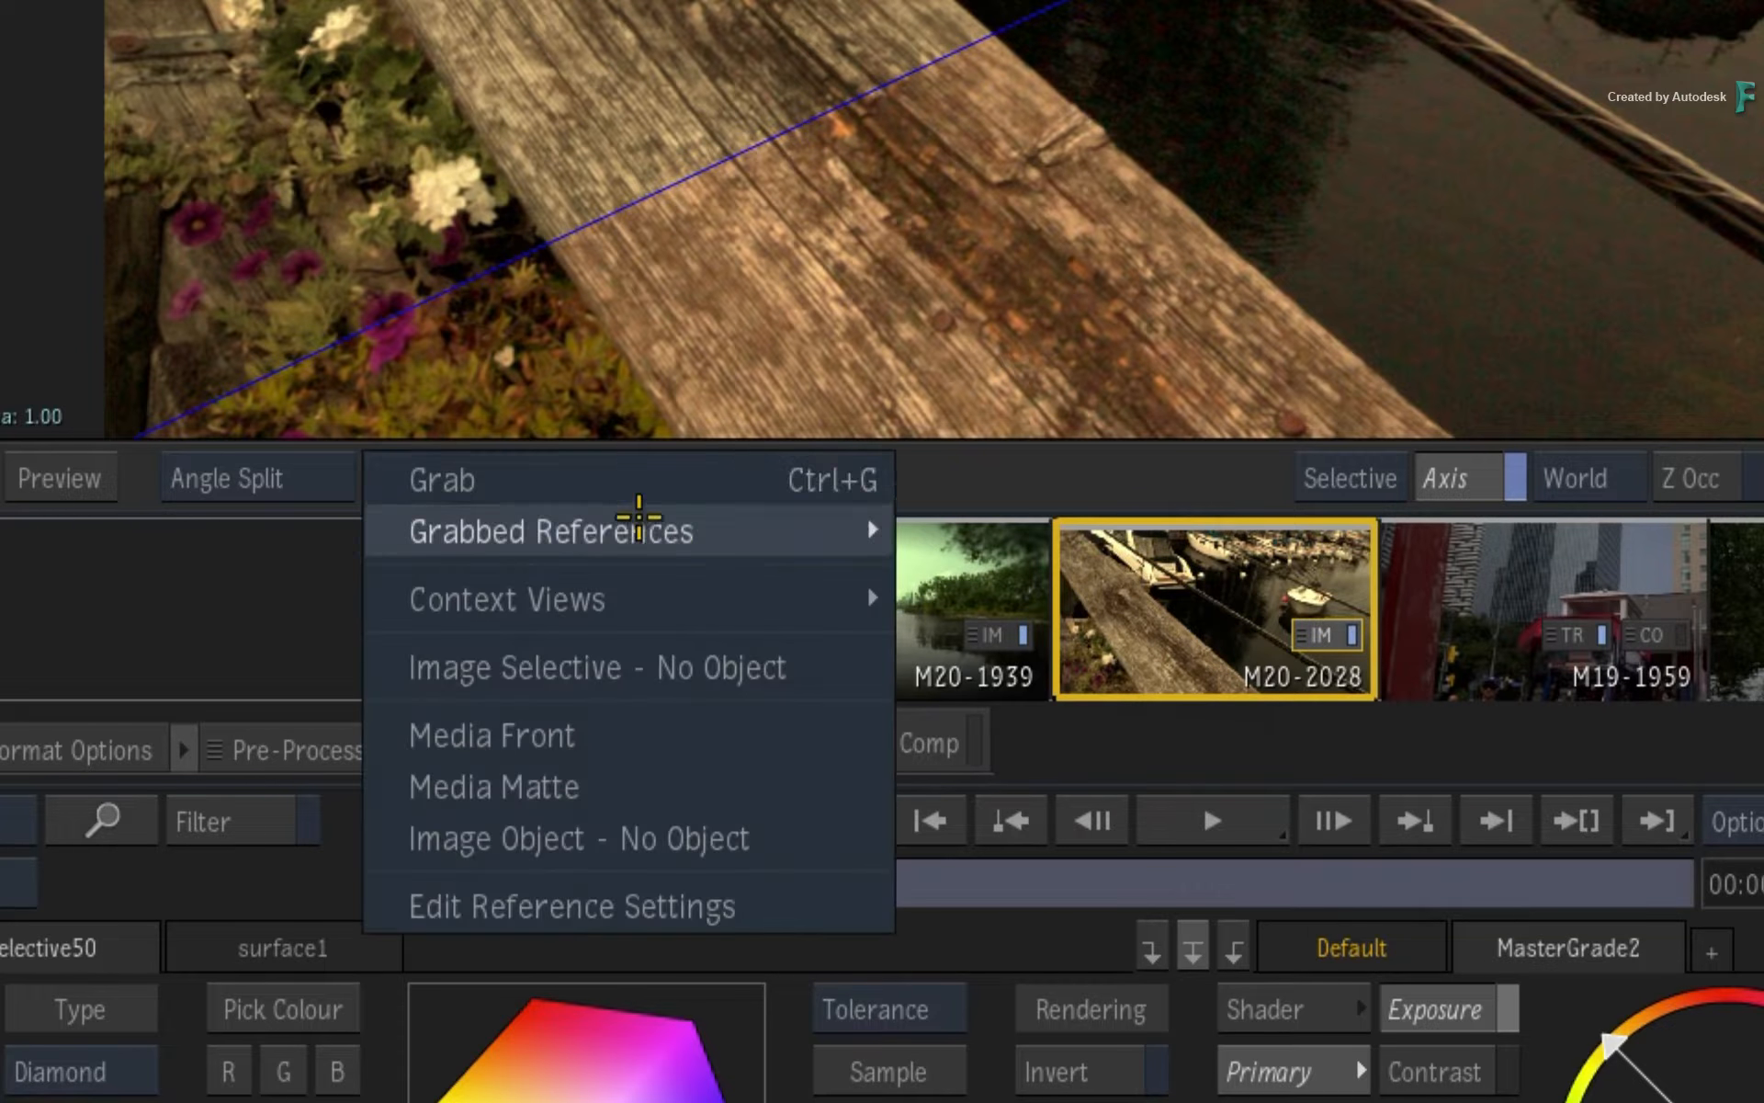
mouse_move(551, 530)
left_click(1044, 882)
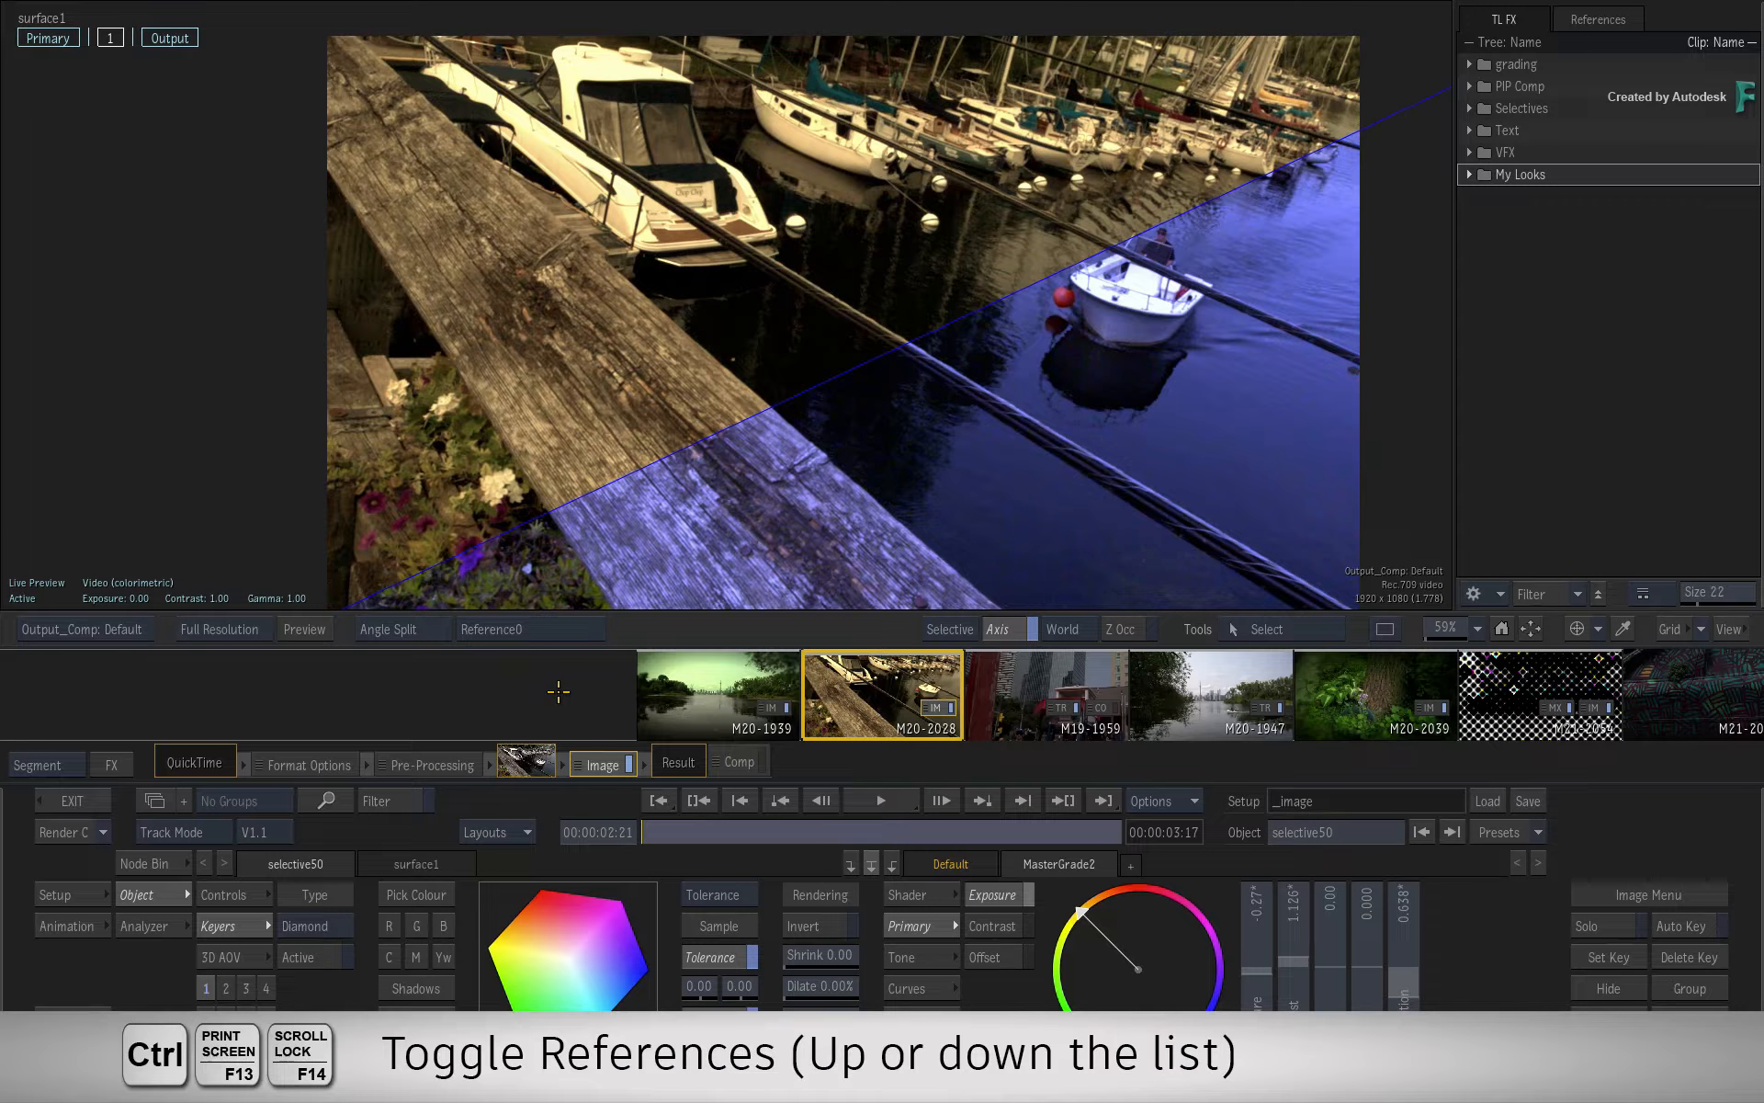
- Step through the grabbed reference stills, past Reference4 and 1st look
key("ctrl+Print")
key("ctrl+Print")
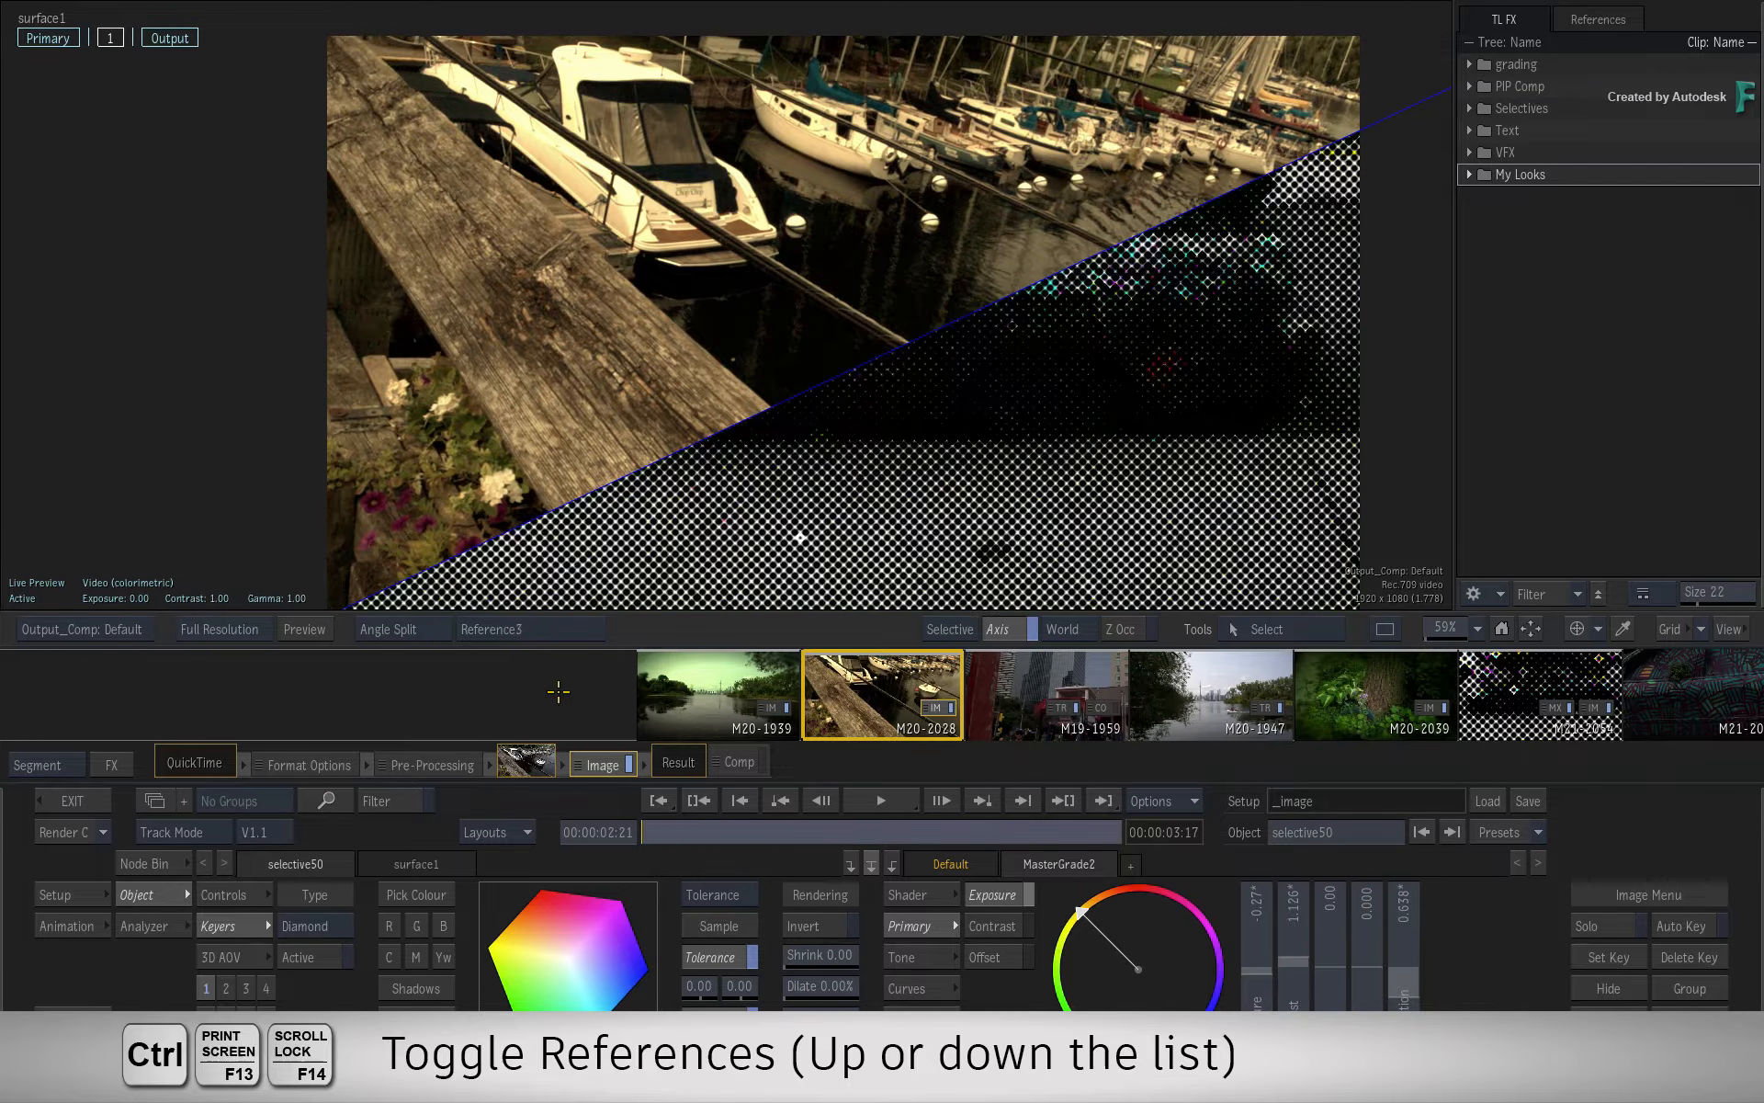
key("ctrl+Print")
key("ctrl+Print")
key("ctrl+Print")
key("ctrl+Print")
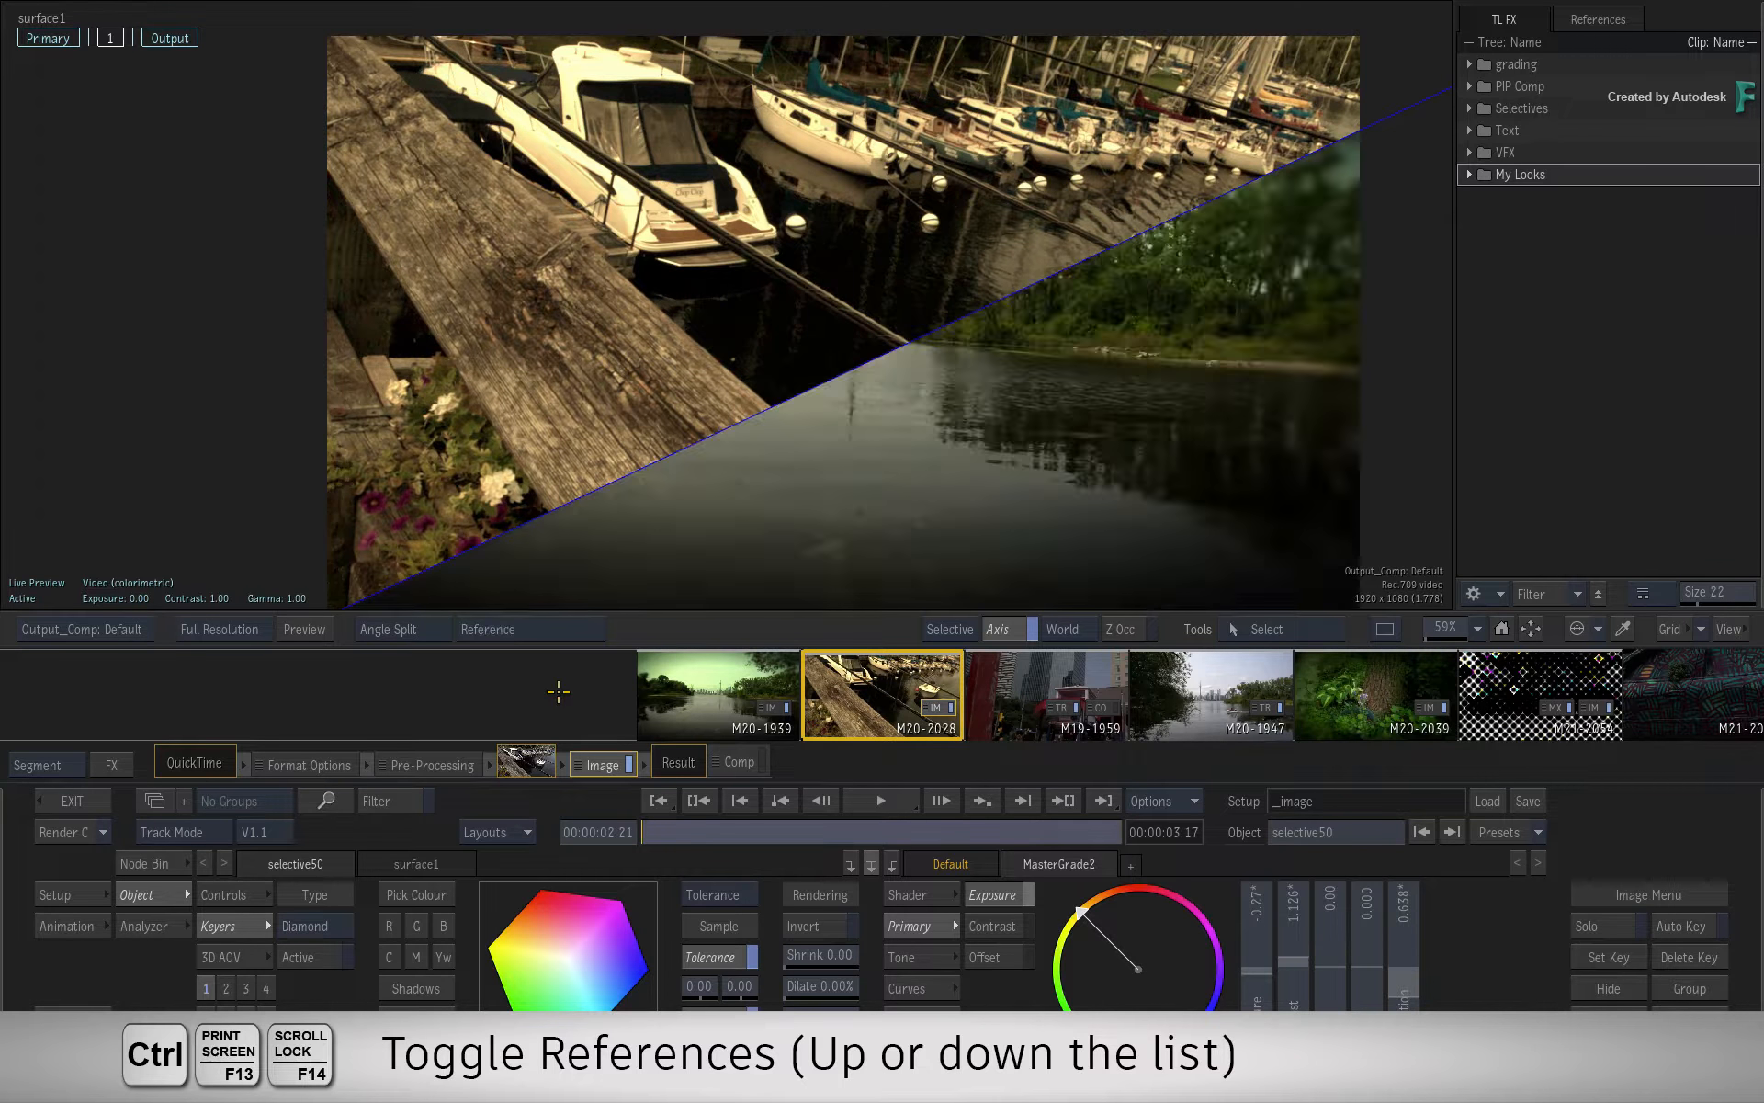
key("ctrl+Print")
key("ctrl+Print")
key("ctrl+Print")
key("ctrl+Print")
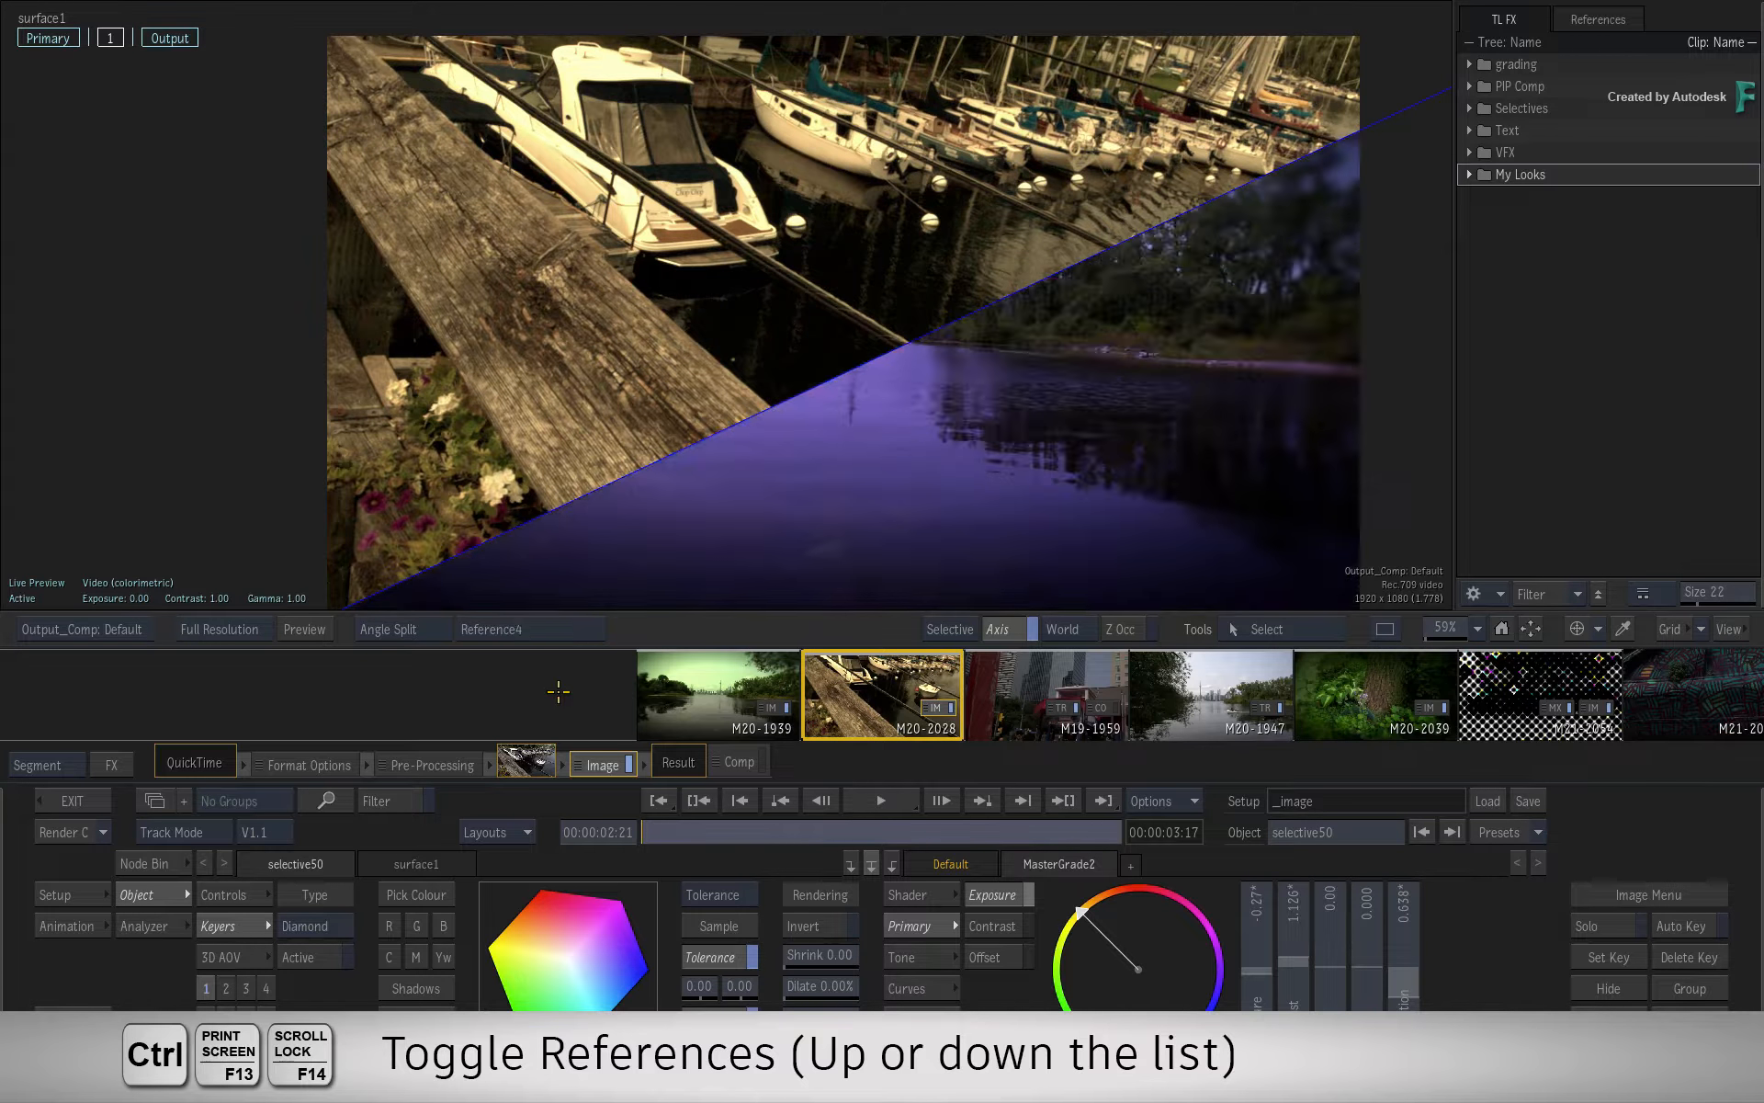
key("ctrl+Print")
key("ctrl+Print")
key("ctrl+Print")
key("ctrl+Print")
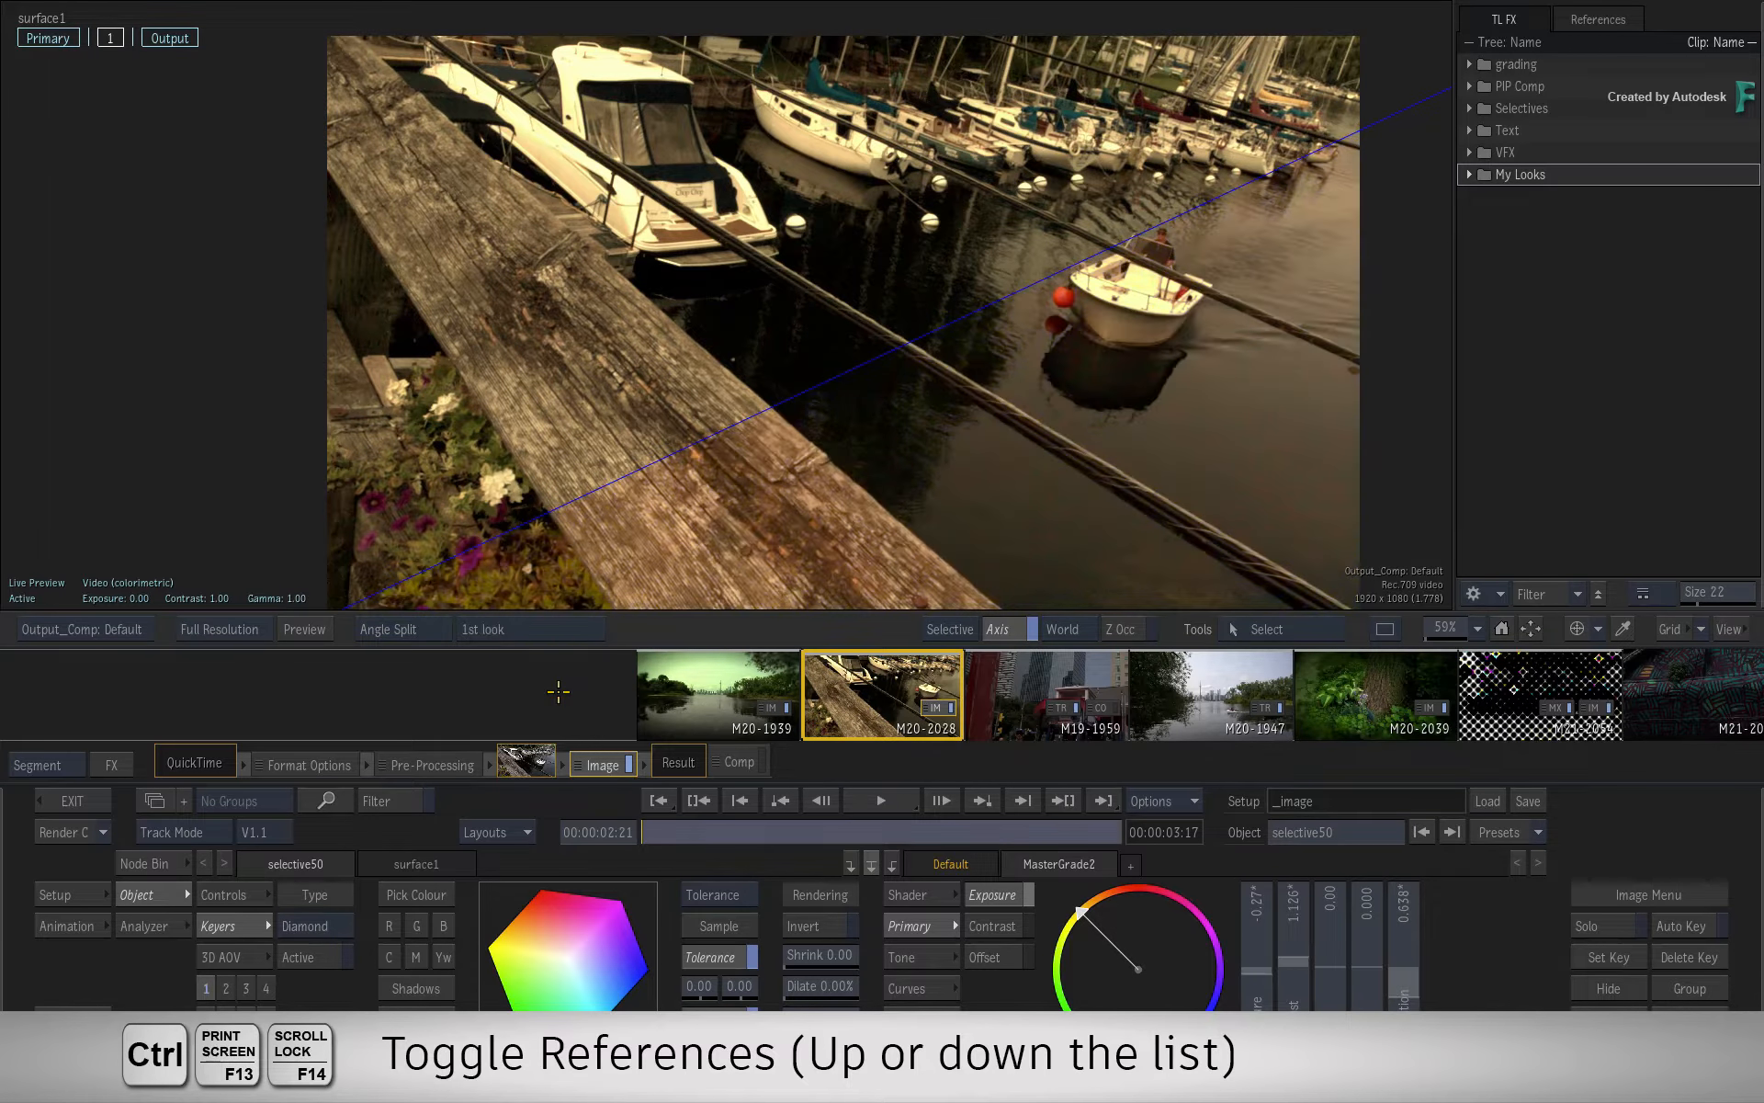
- Step to the Ref_540p_002 still and bring up the Flame main menu
key("ctrl+Print")
key("ctrl+Print")
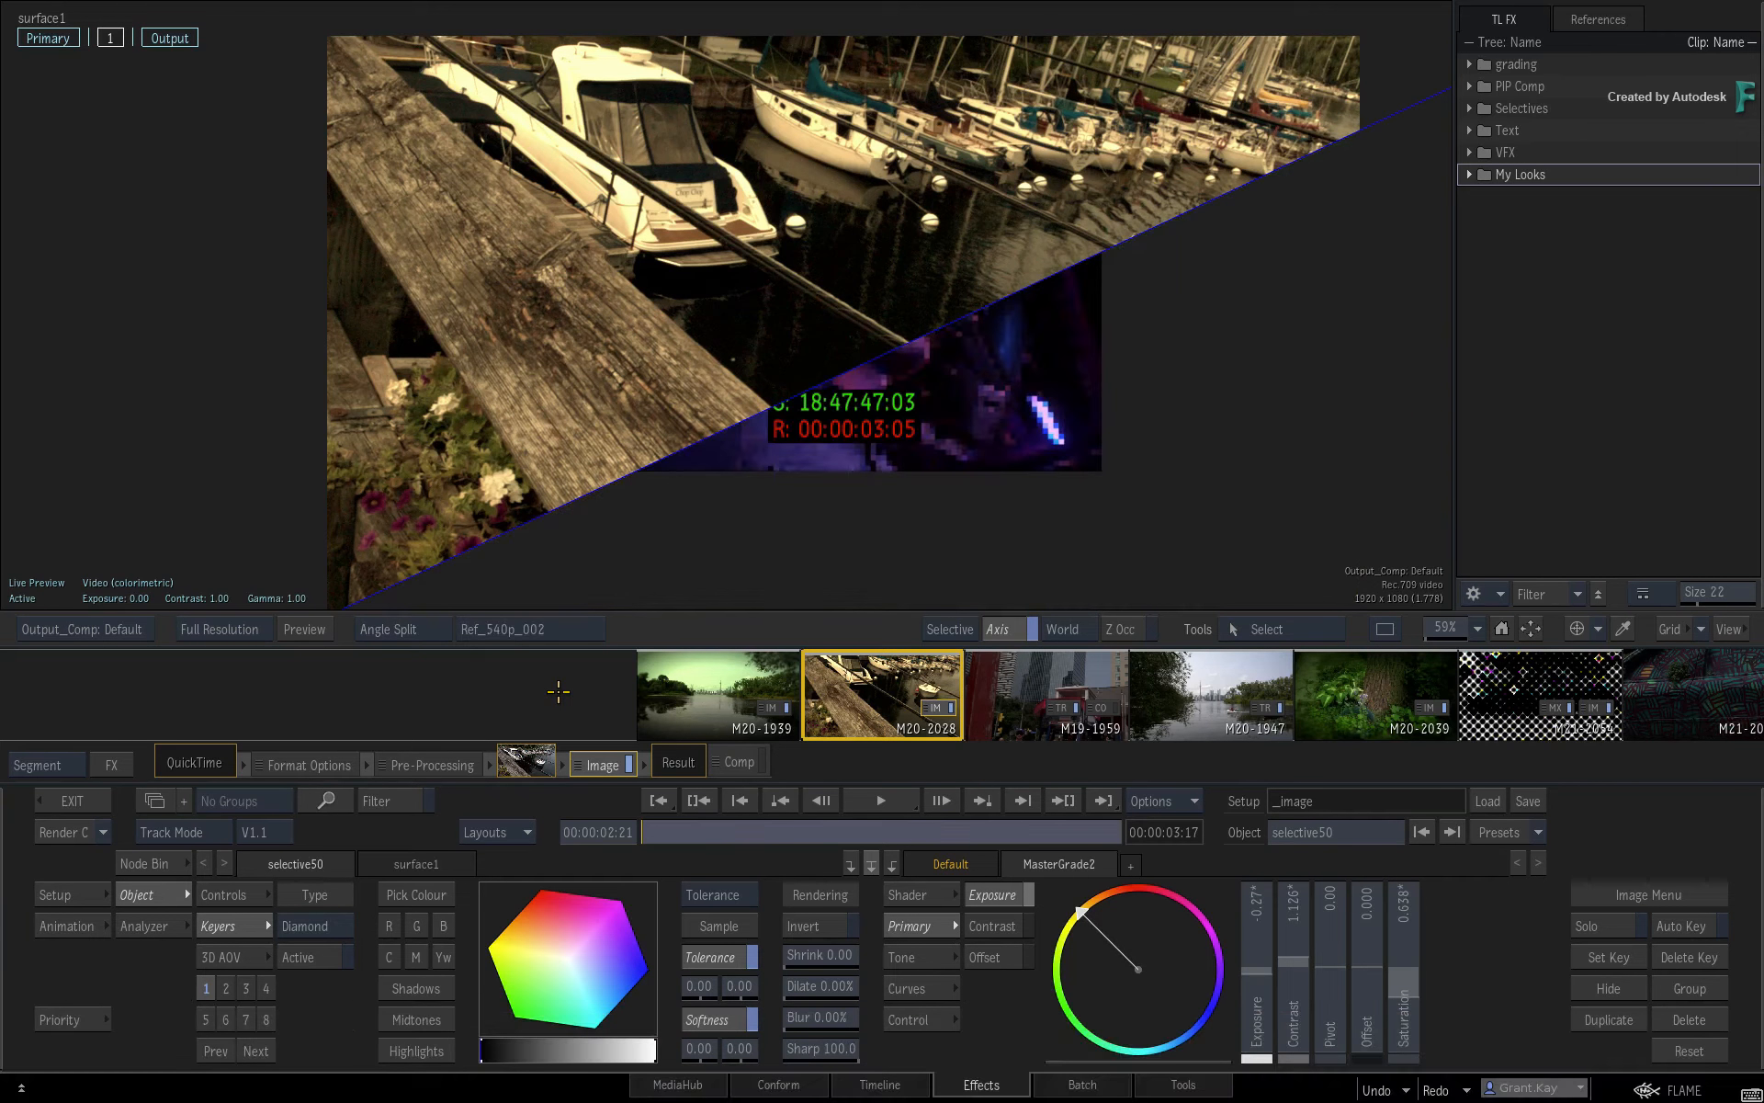
key("ctrl+Print")
key("ctrl+Print")
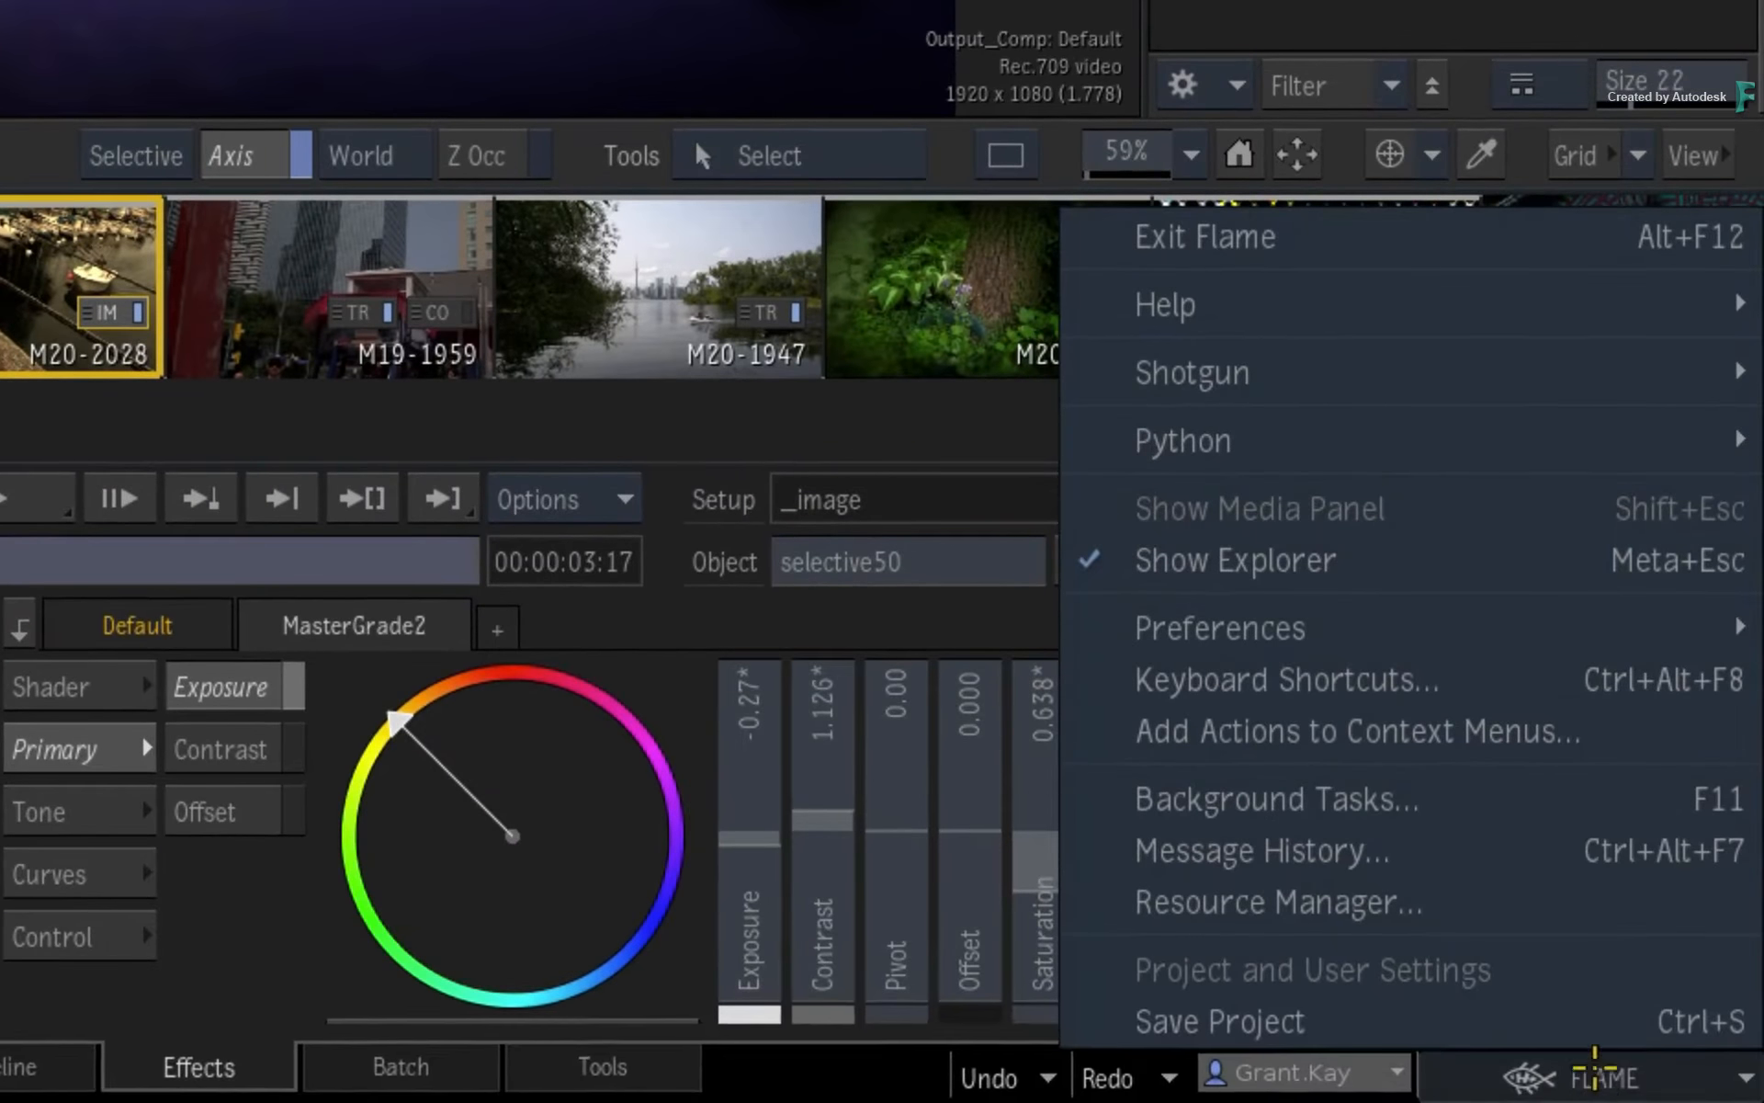
key("super+Escape")
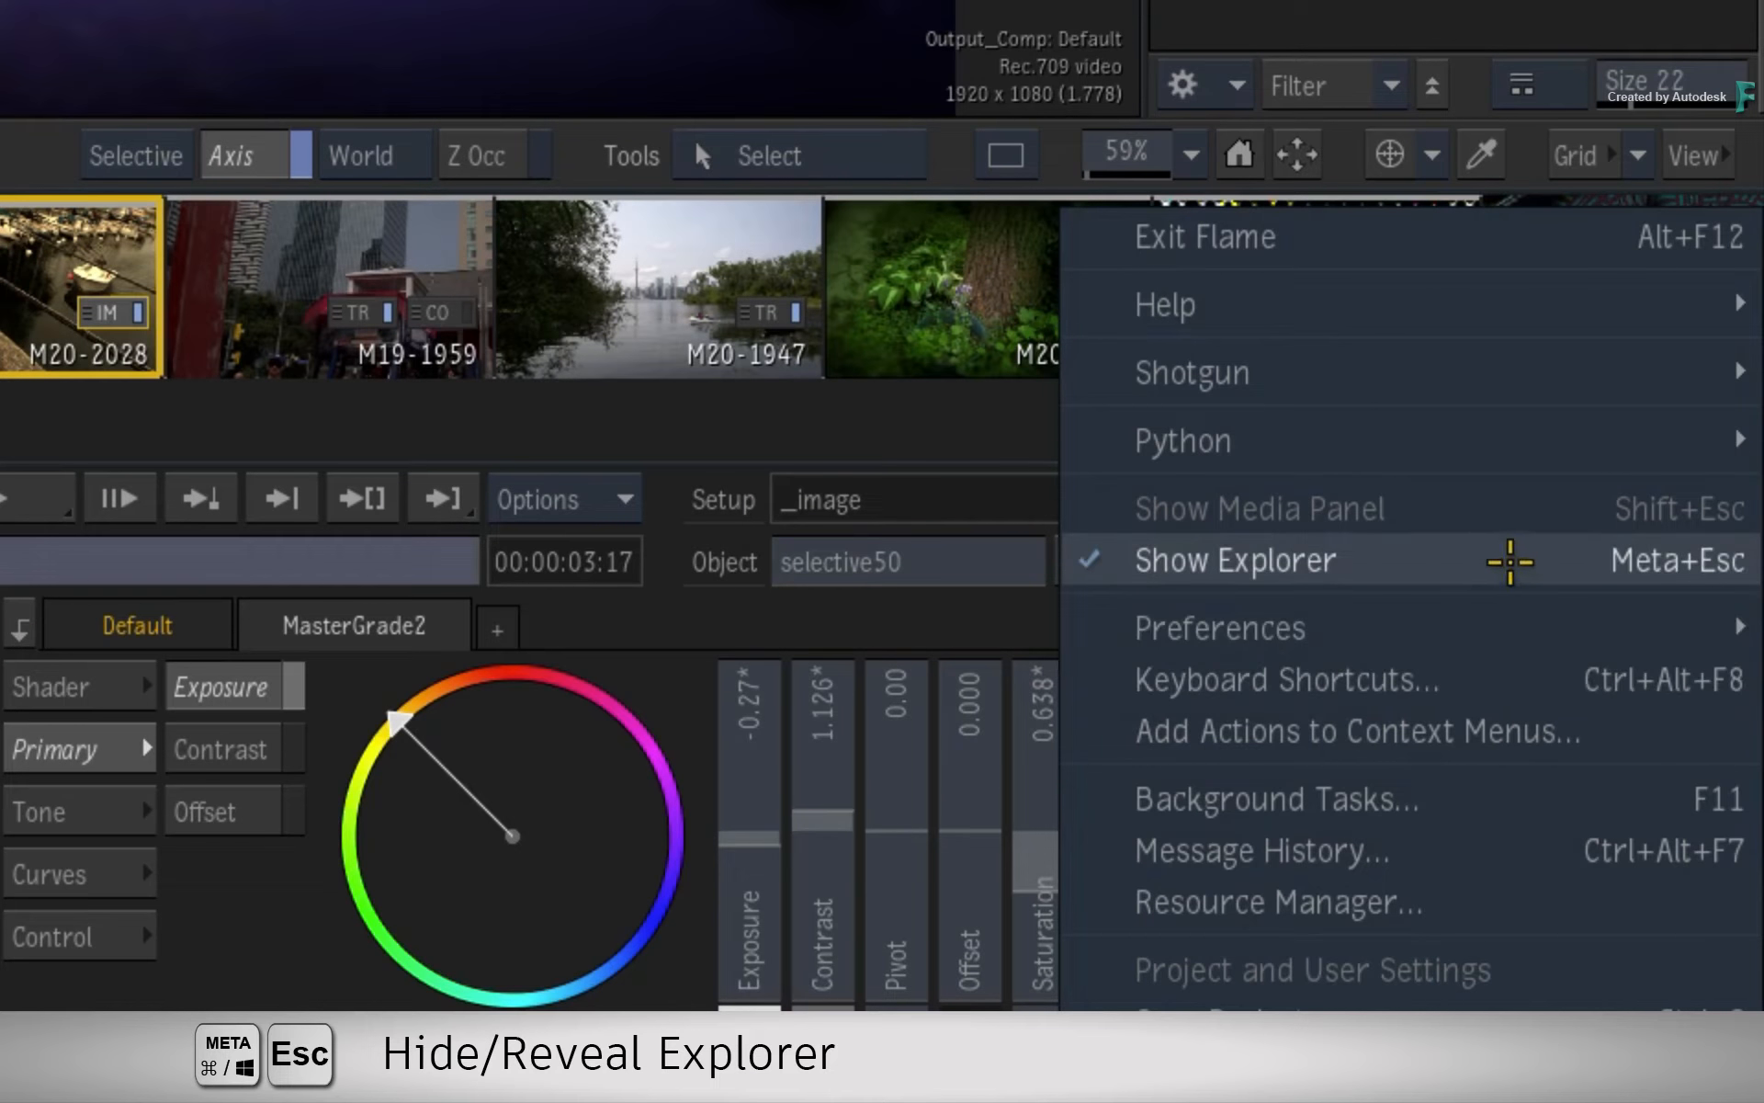
- Show the explorer's References gallery and preview a couple of stills in the split
left_click(1508, 563)
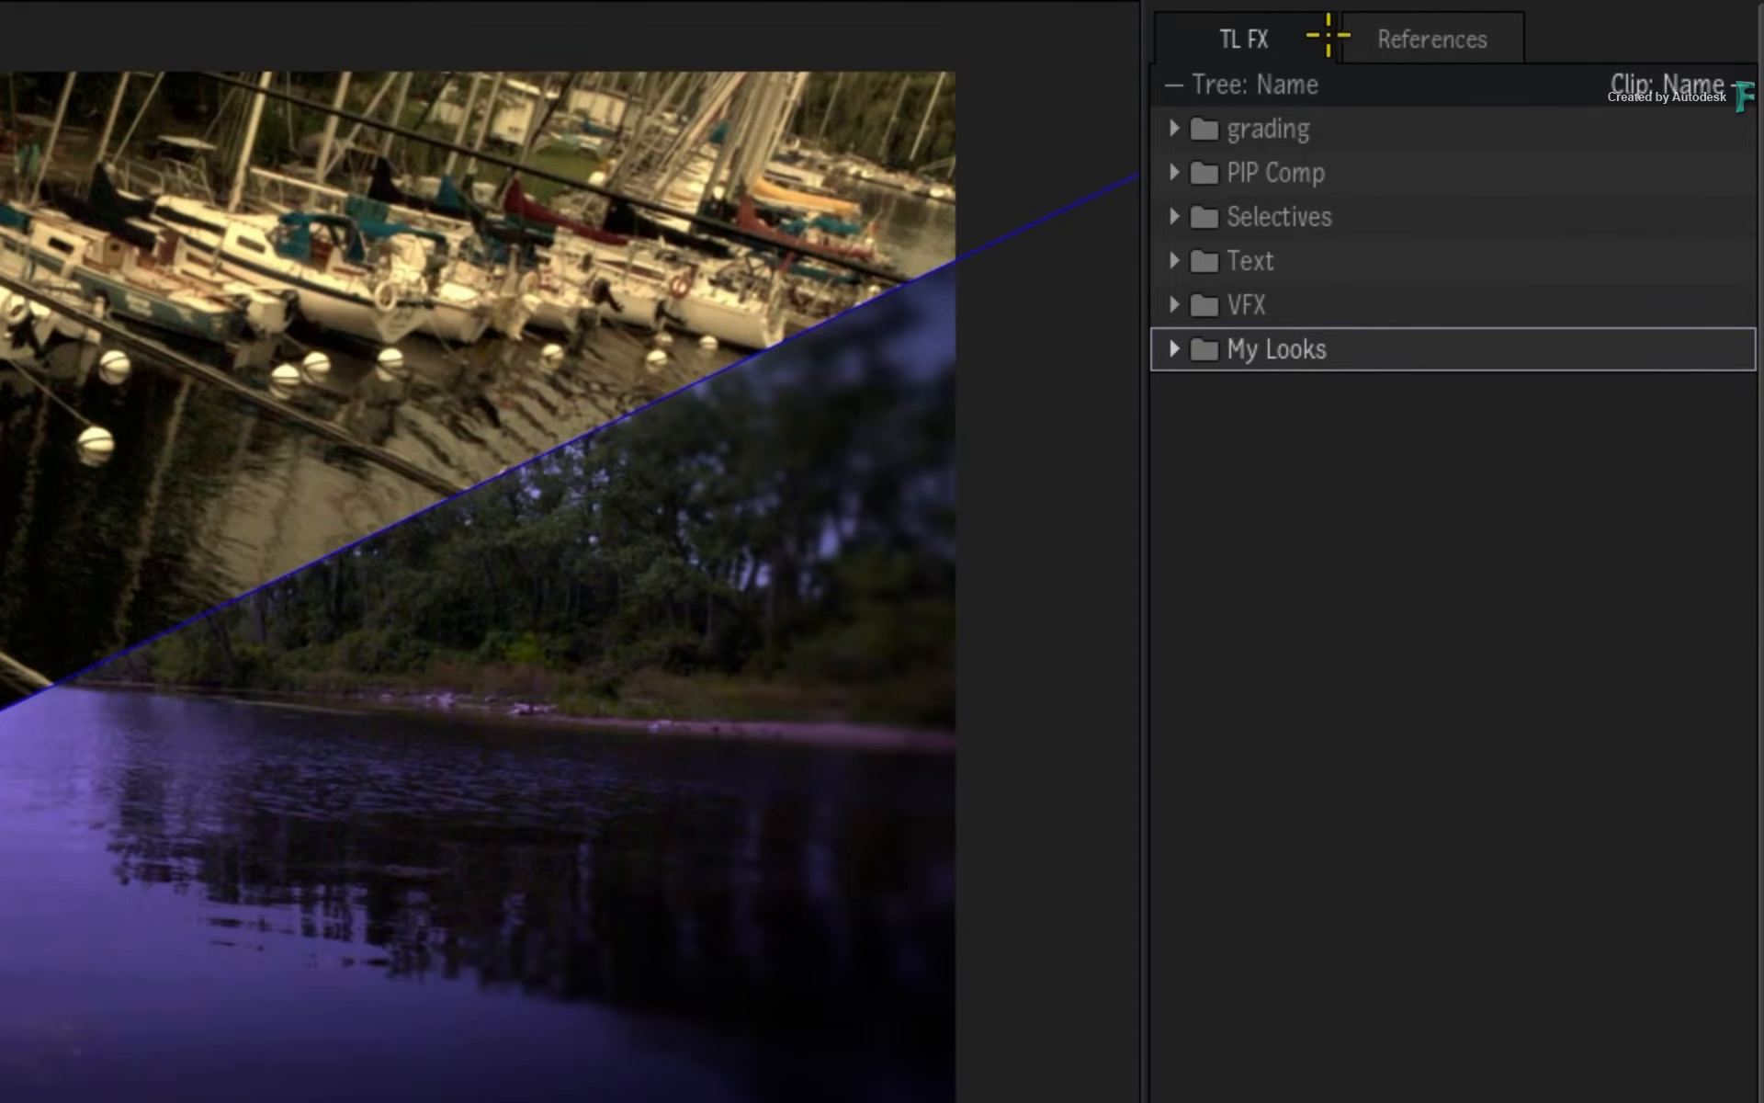
left_click(1464, 39)
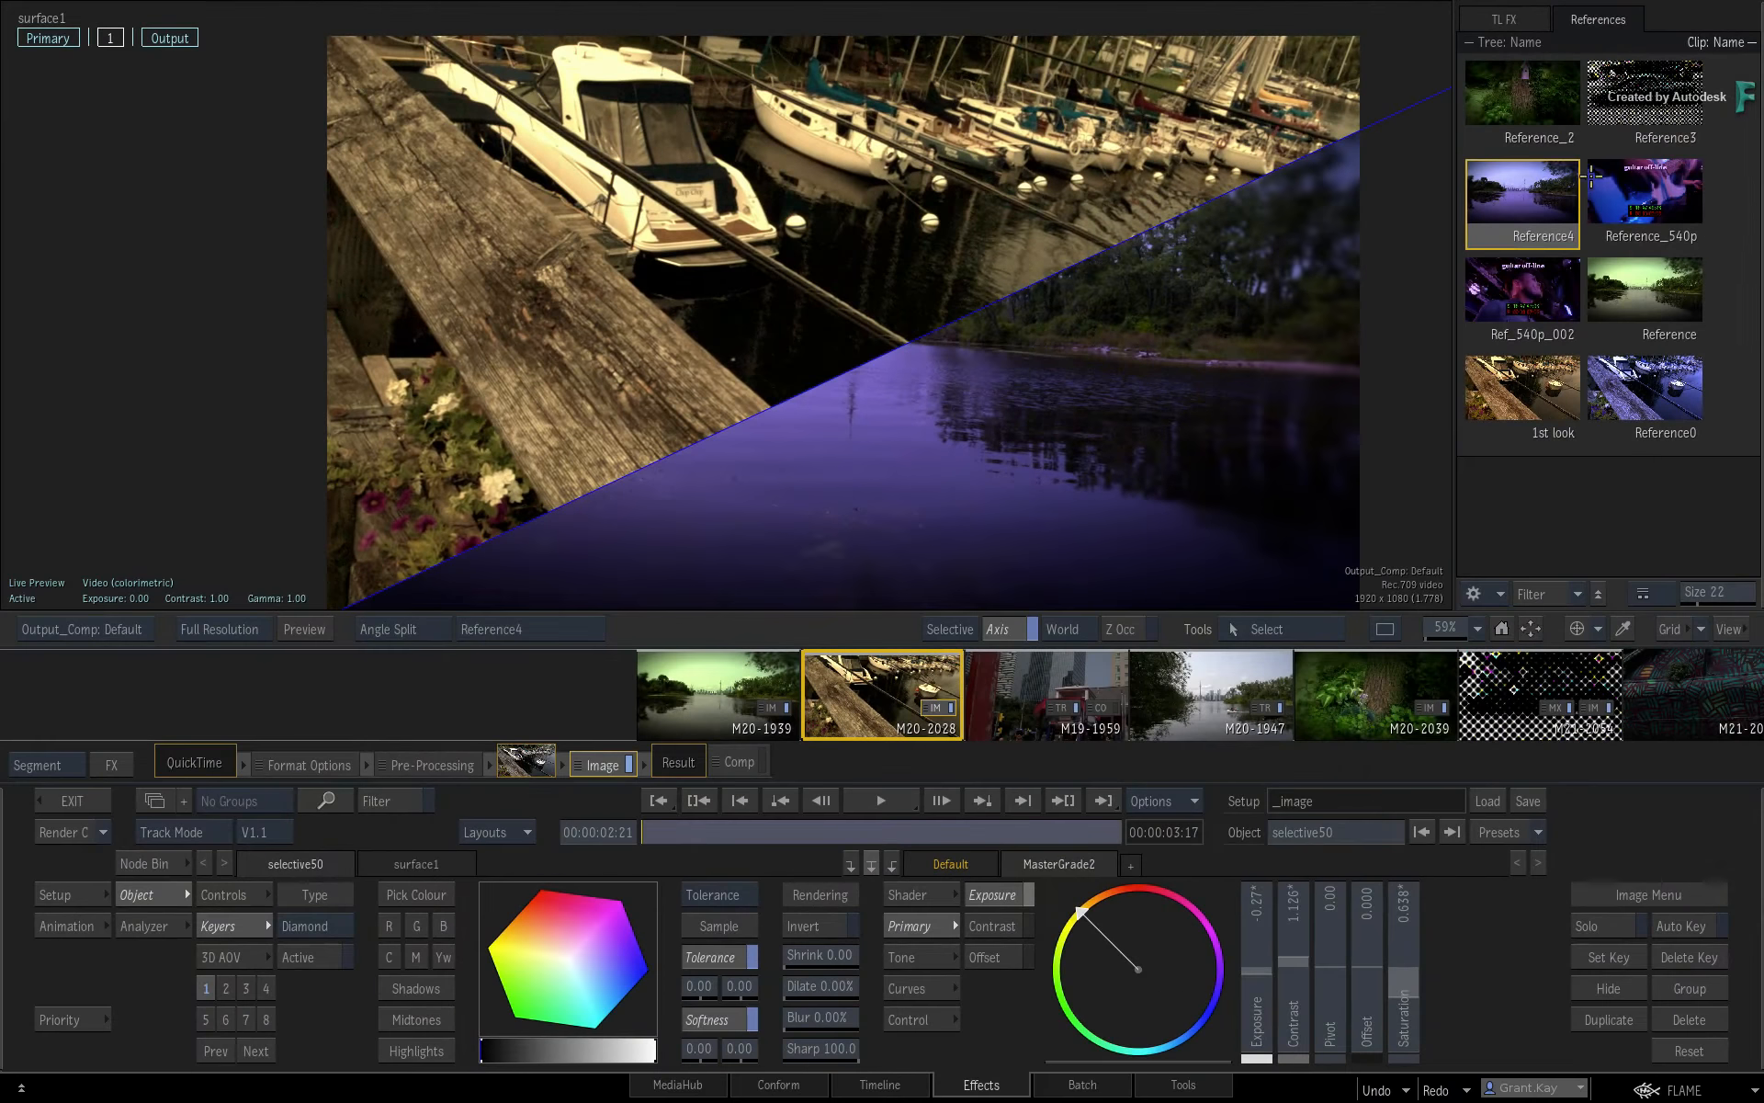
left_click(1510, 81)
left_click(1627, 104)
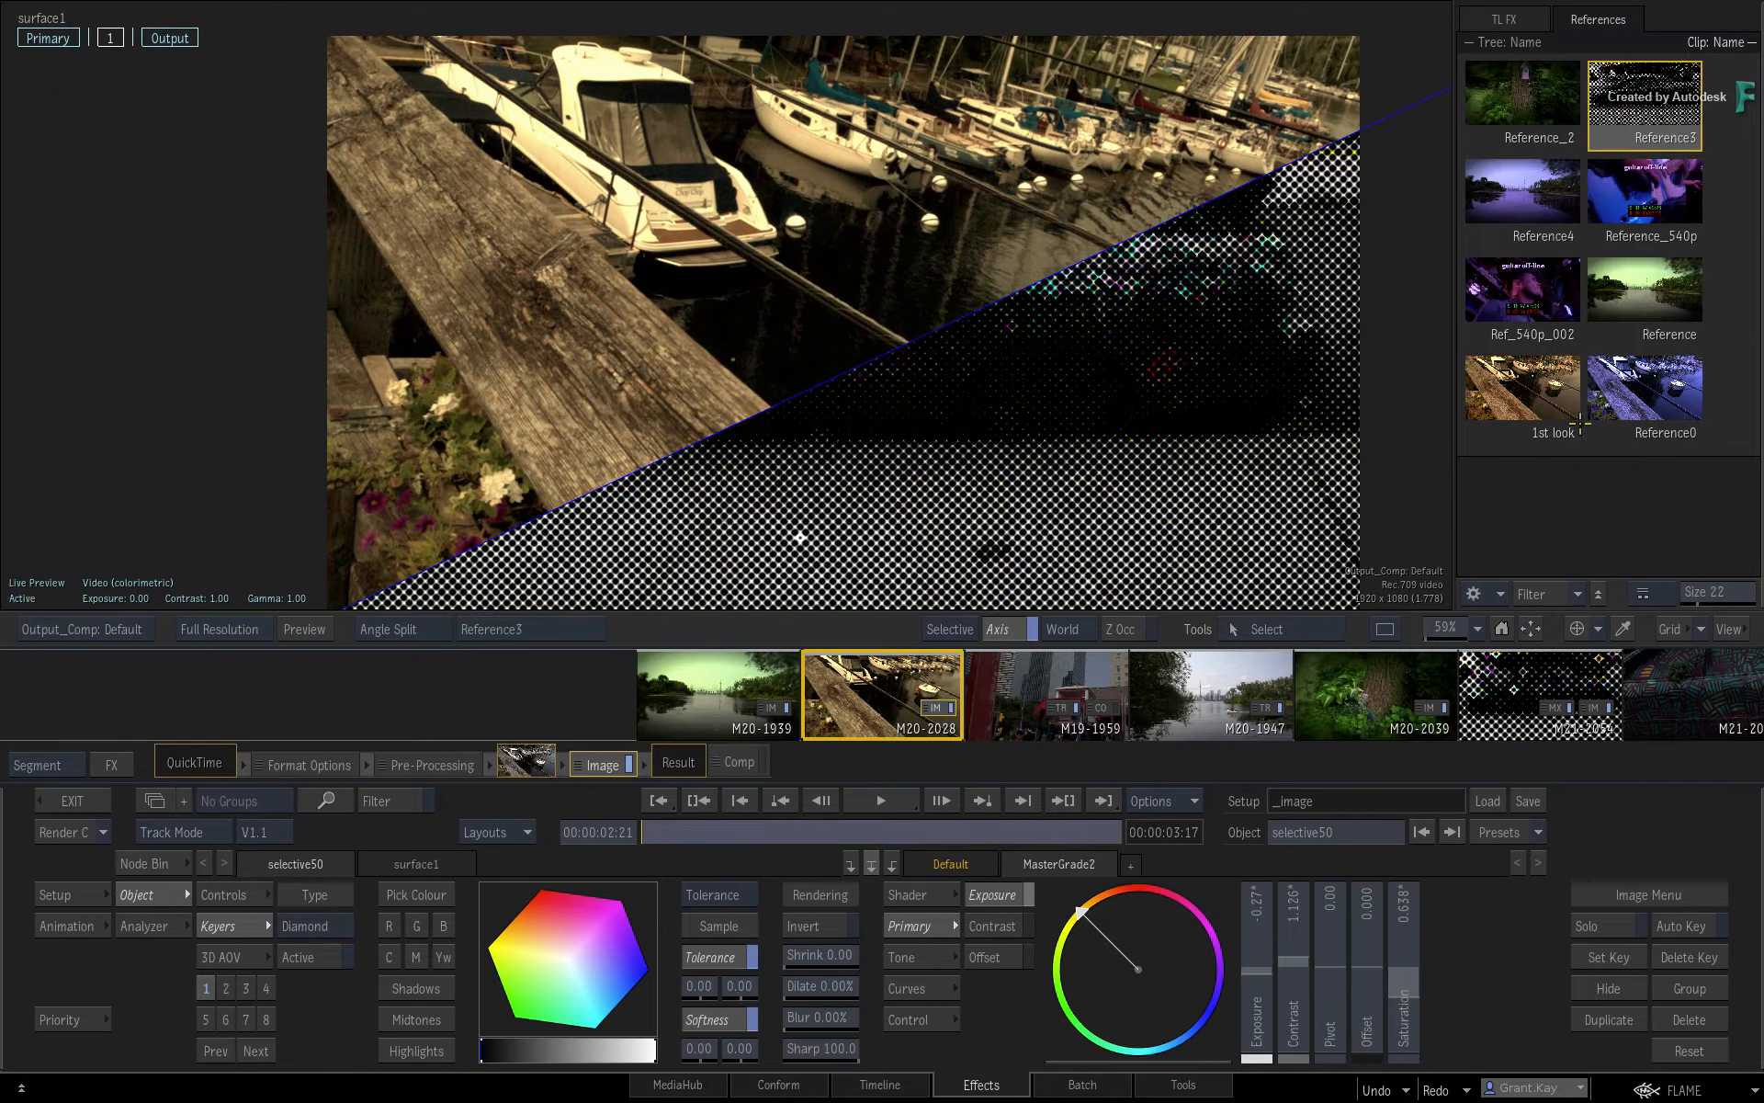
- Preview 1st look and other thumbnails, settling on Reference0 for the split comparison
left_click(1645, 394)
left_click(1523, 389)
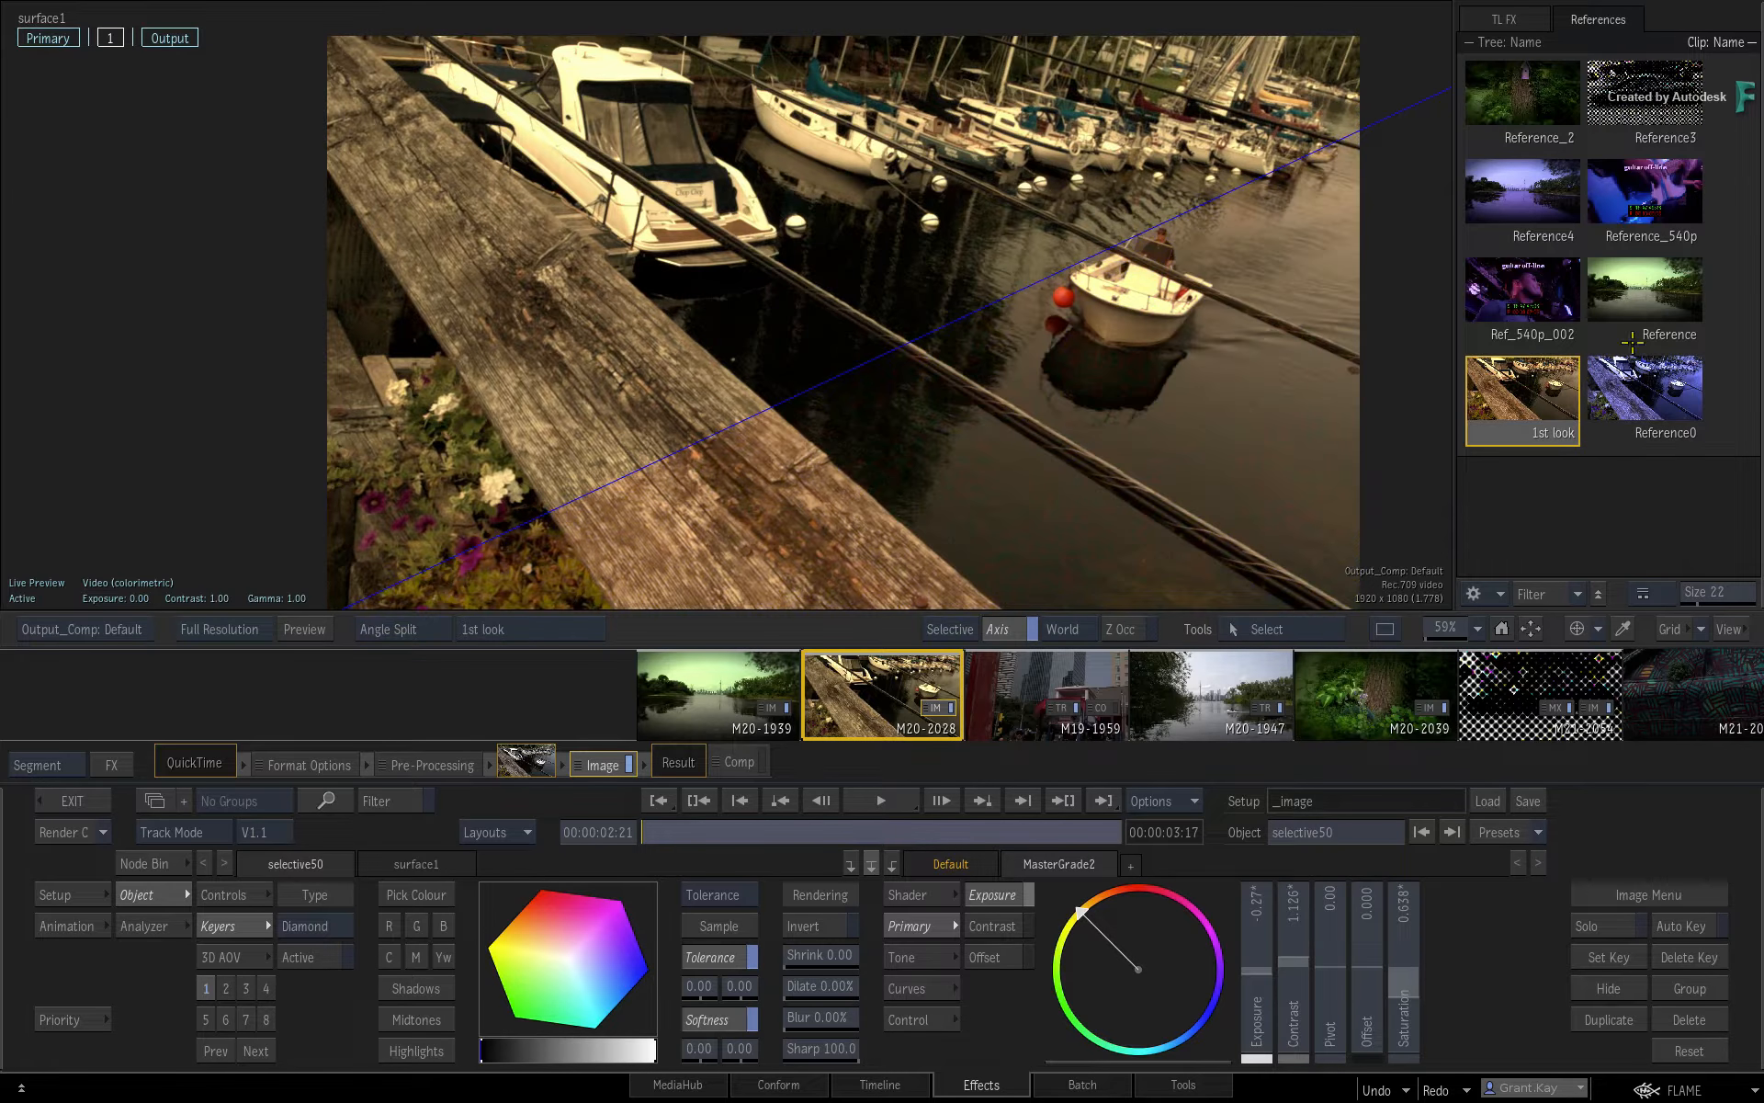
left_click(1644, 292)
left_click(1543, 390)
left_click(1634, 400)
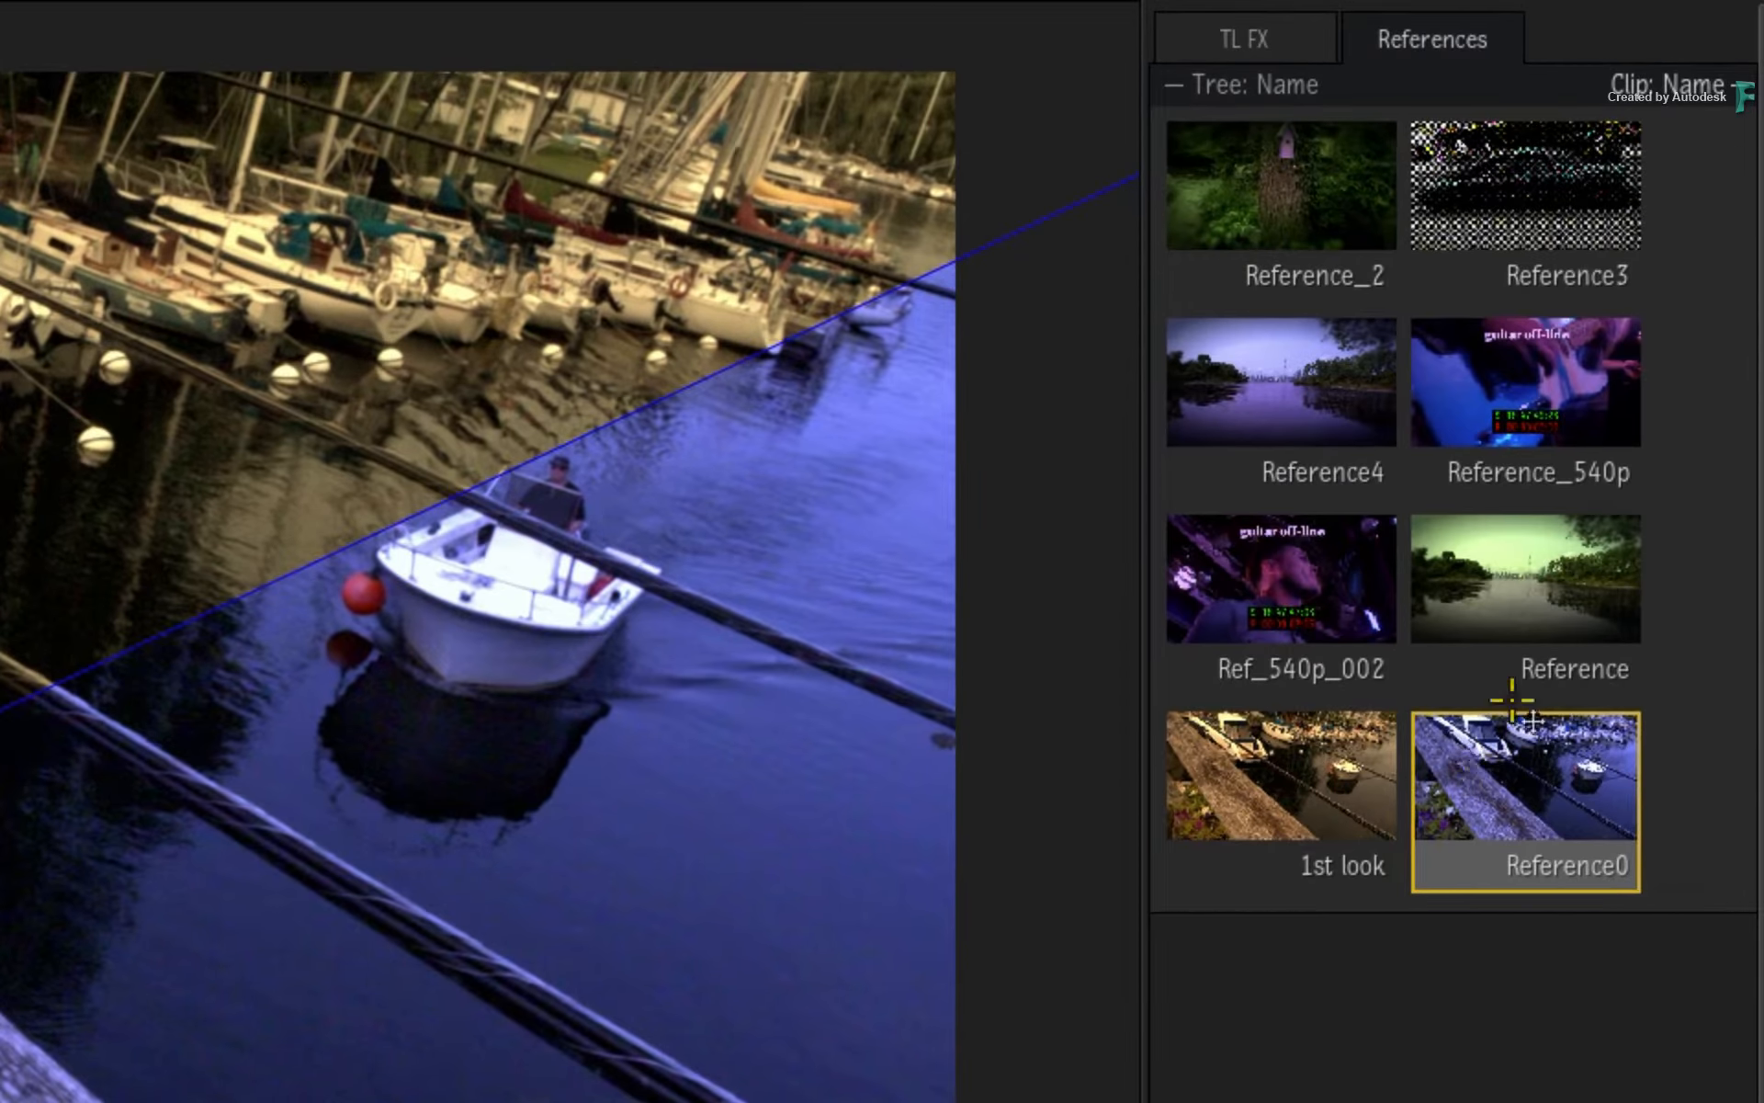
- Reorder Reference0 in the gallery, then compare against 1st look and back to Reference0
left_click_drag(1461, 776, 1515, 604)
right_click(1491, 585)
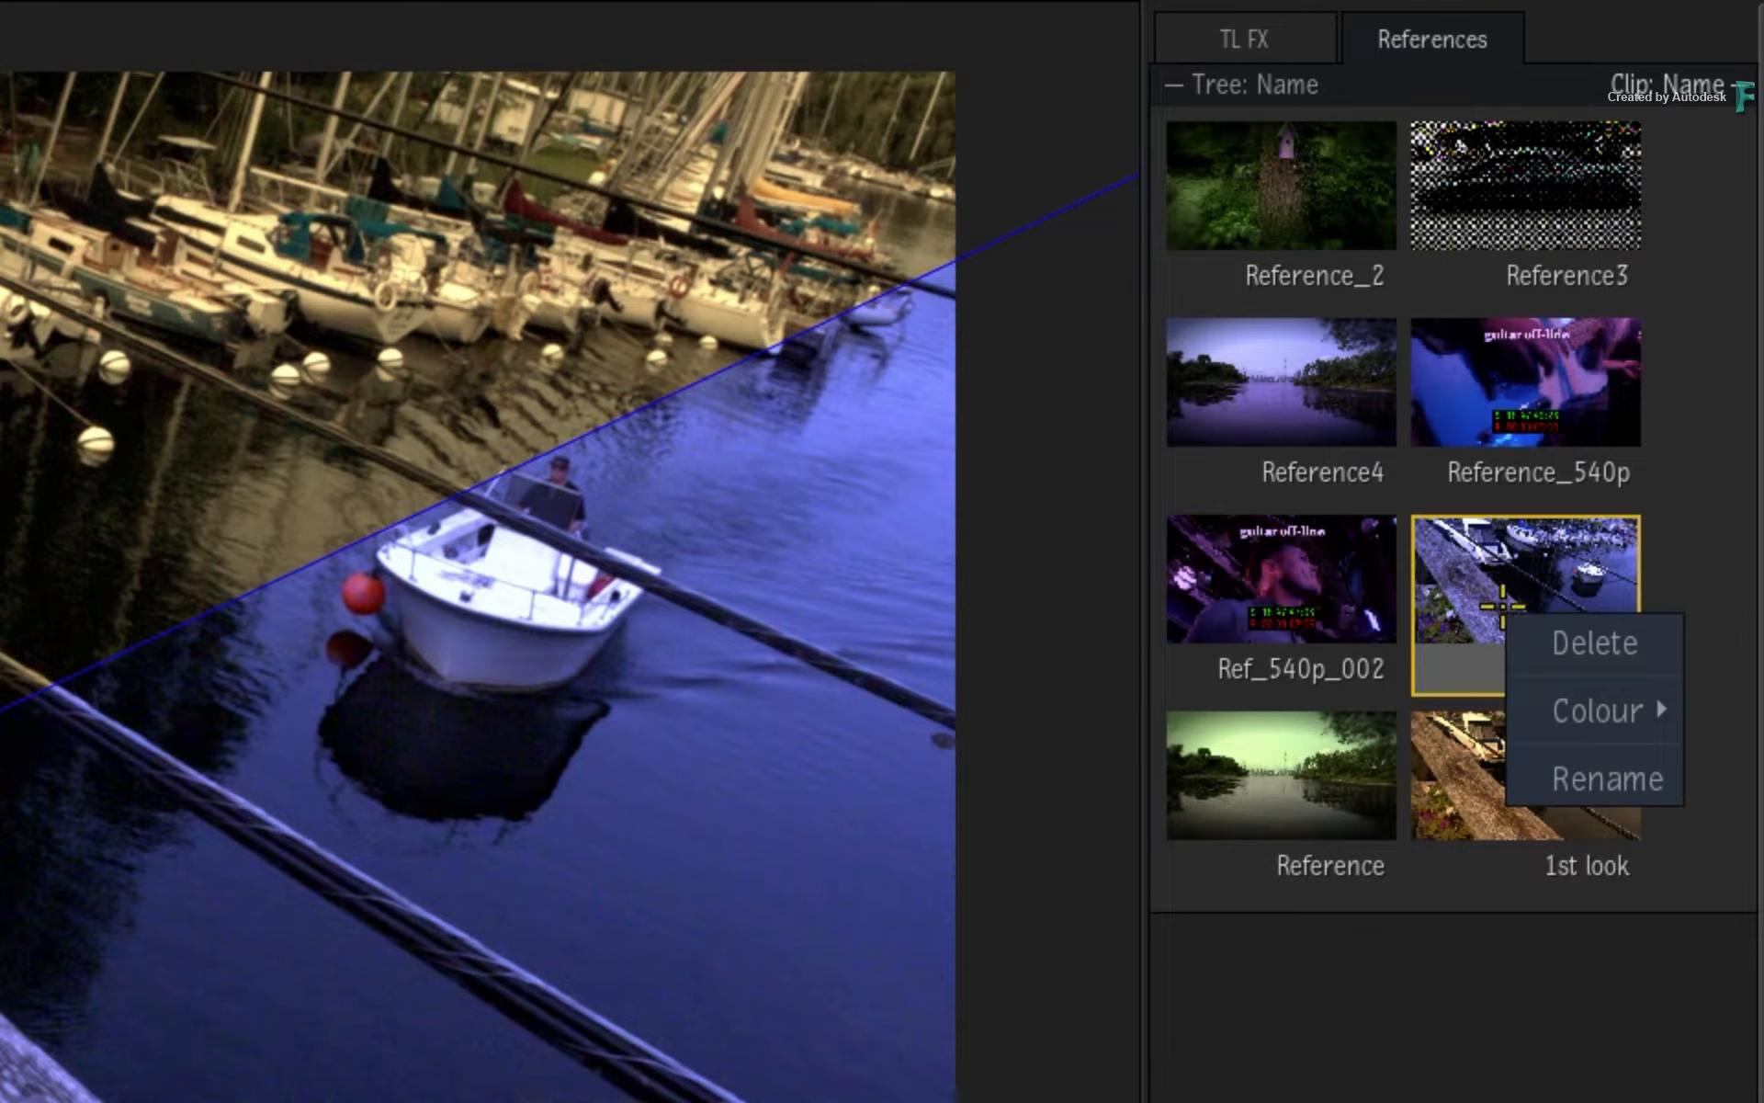
left_click(1465, 999)
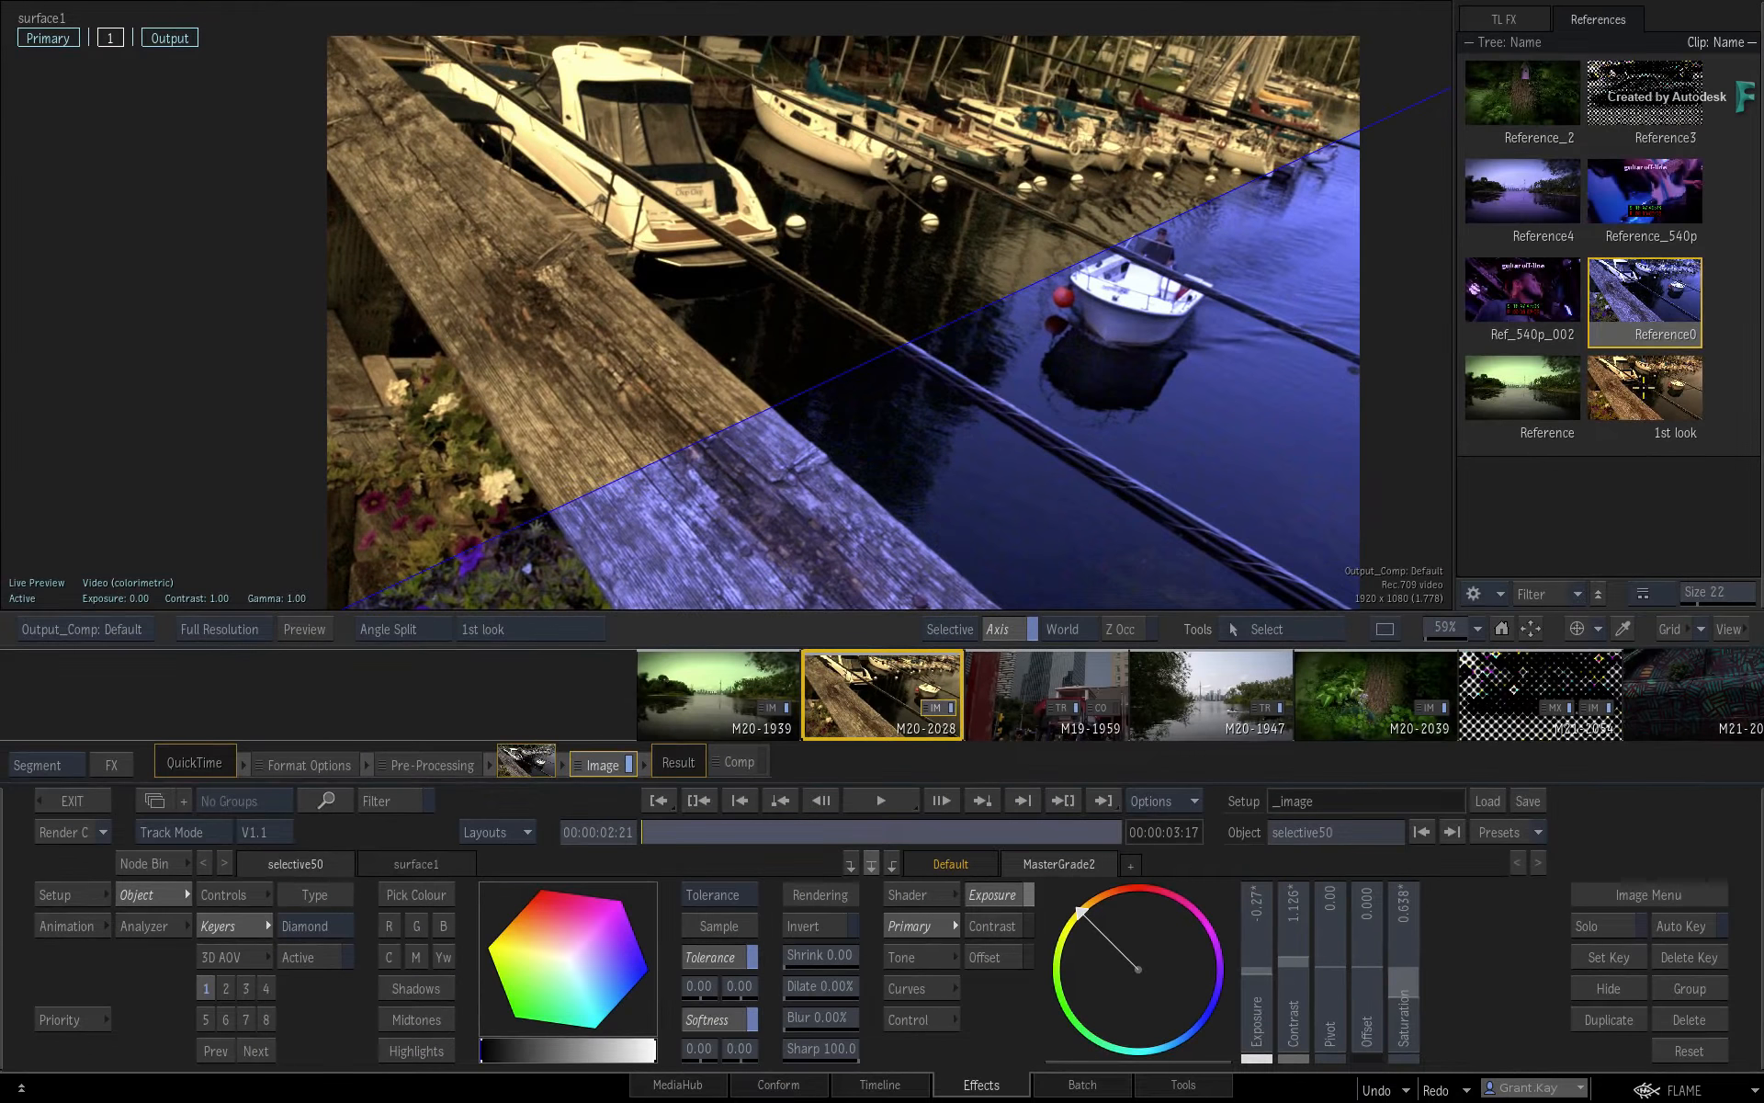
left_click(1644, 388)
left_click(1641, 293)
- Compare against the Reference_540p clip with the split line tilted steeper
left_click(1640, 184)
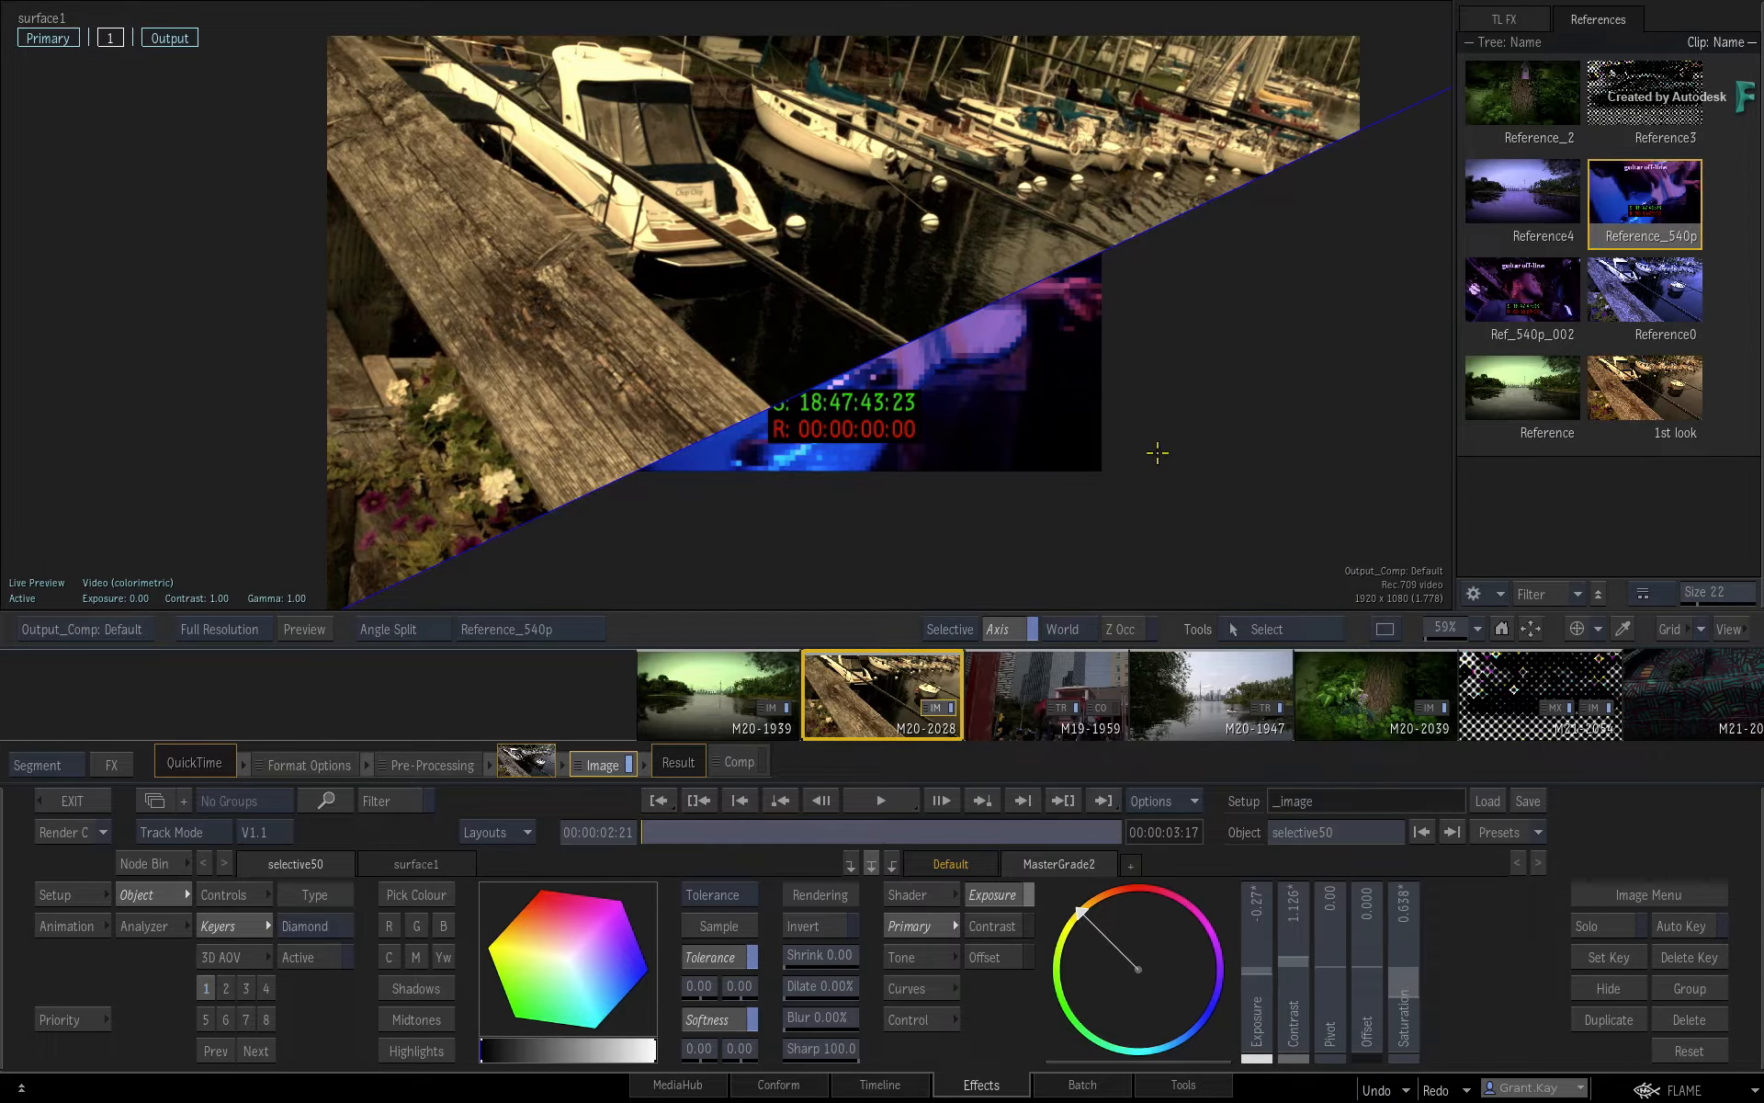
left_click_drag(1245, 183, 1235, 97)
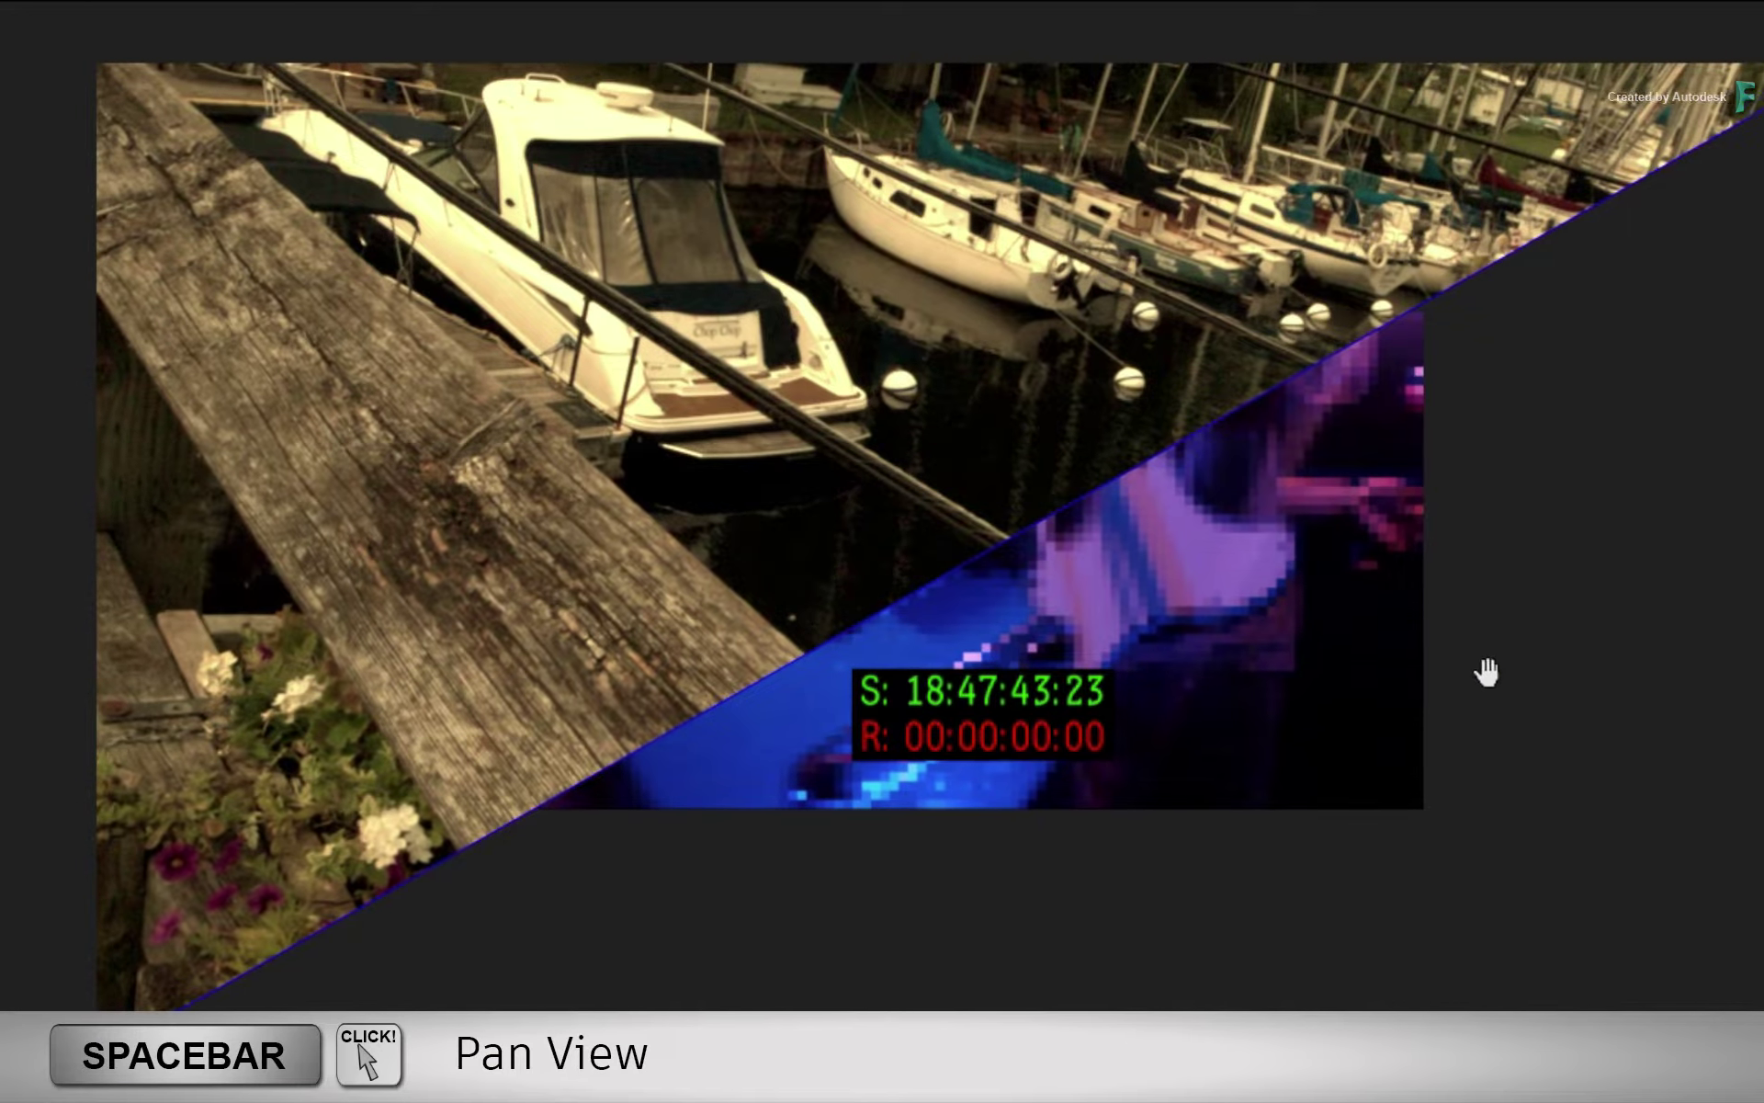
- Pan and zoom the shot view out, then reposition the reference image within the split
left_click_drag(1459, 682, 1379, 689)
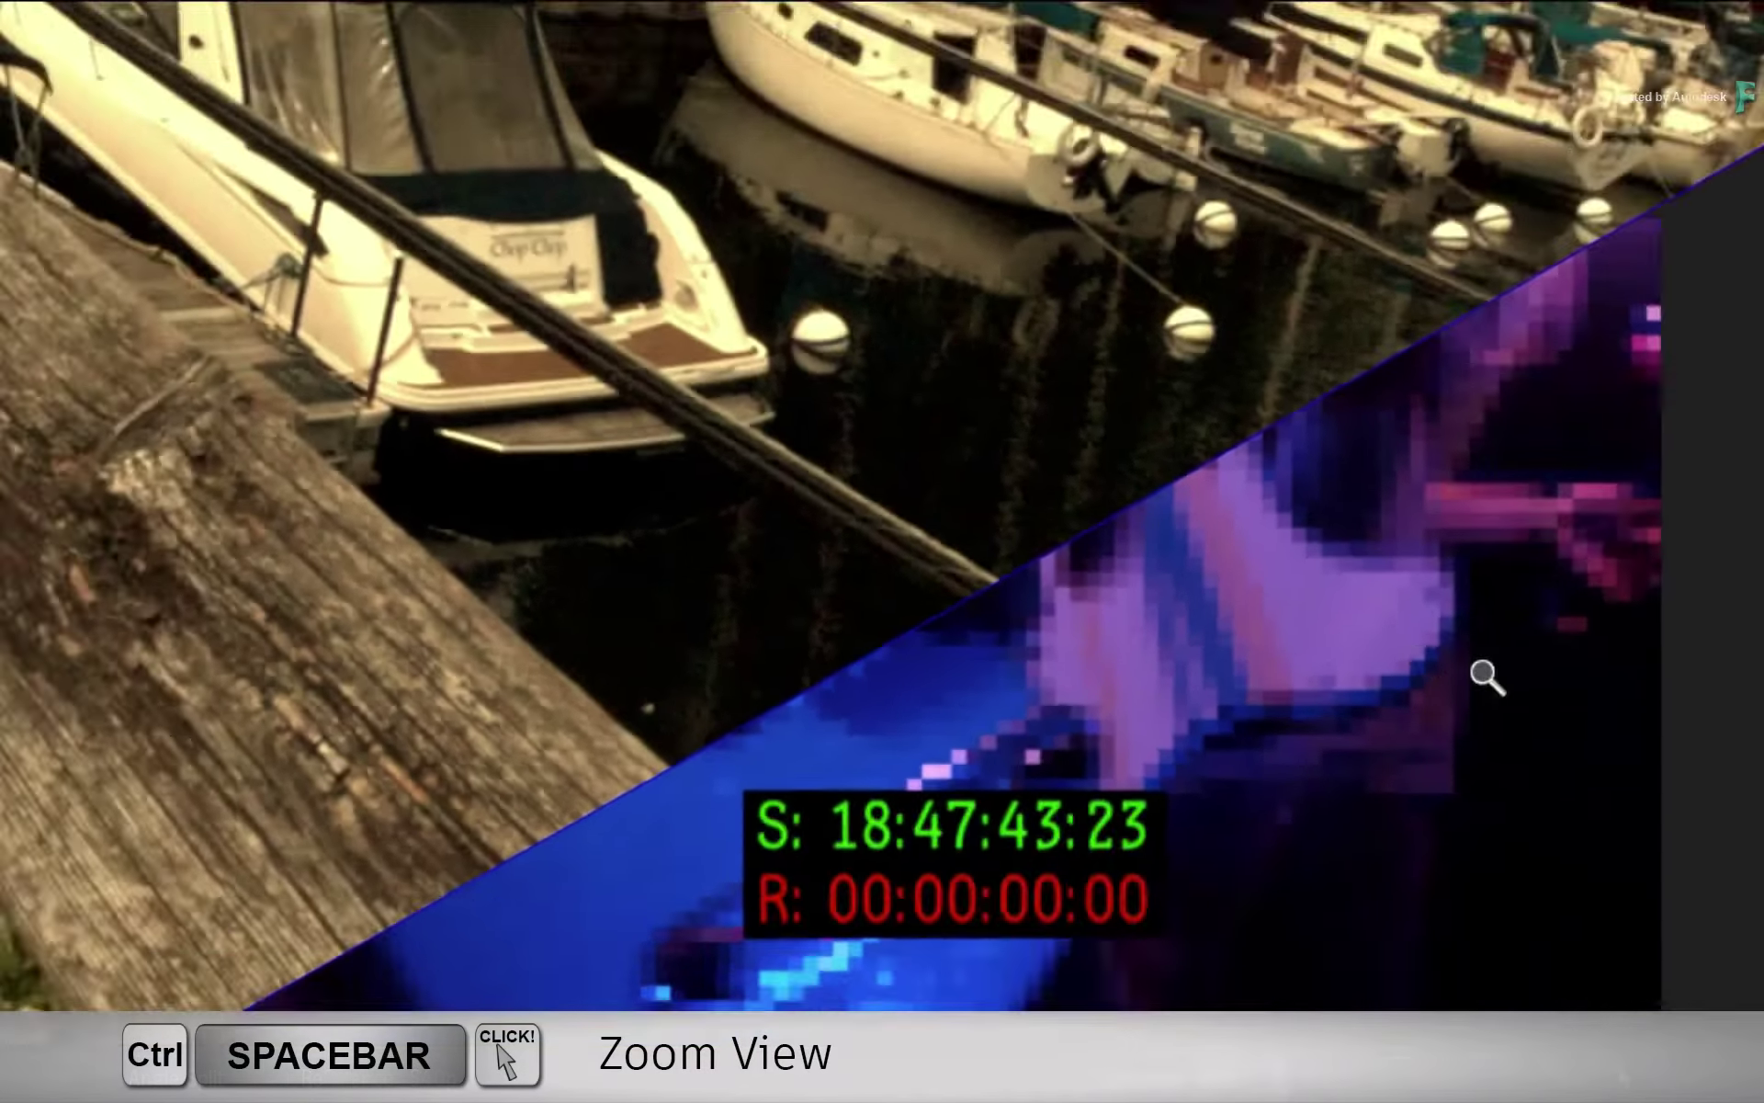
left_click_drag(1531, 679, 1472, 716)
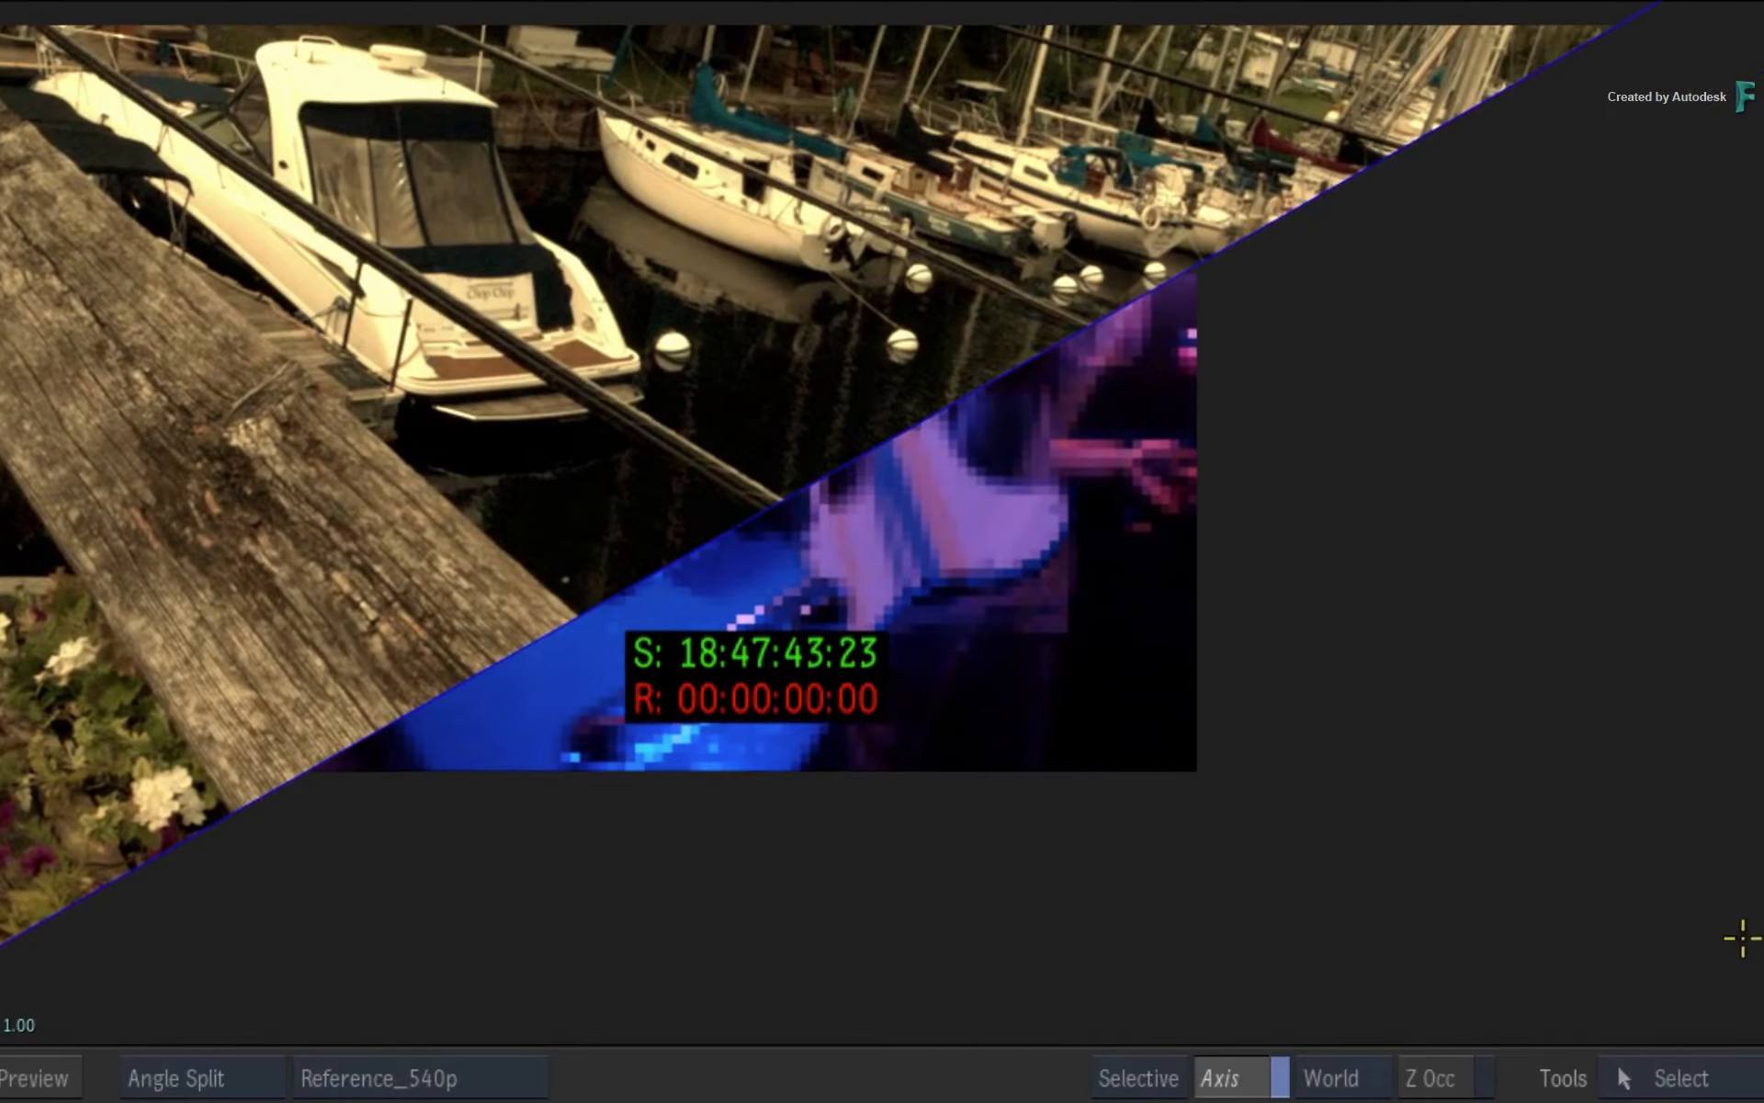
mouse_move(1466, 645)
left_mouse_down()
mouse_move(1361, 634)
mouse_move(1298, 715)
left_mouse_up()
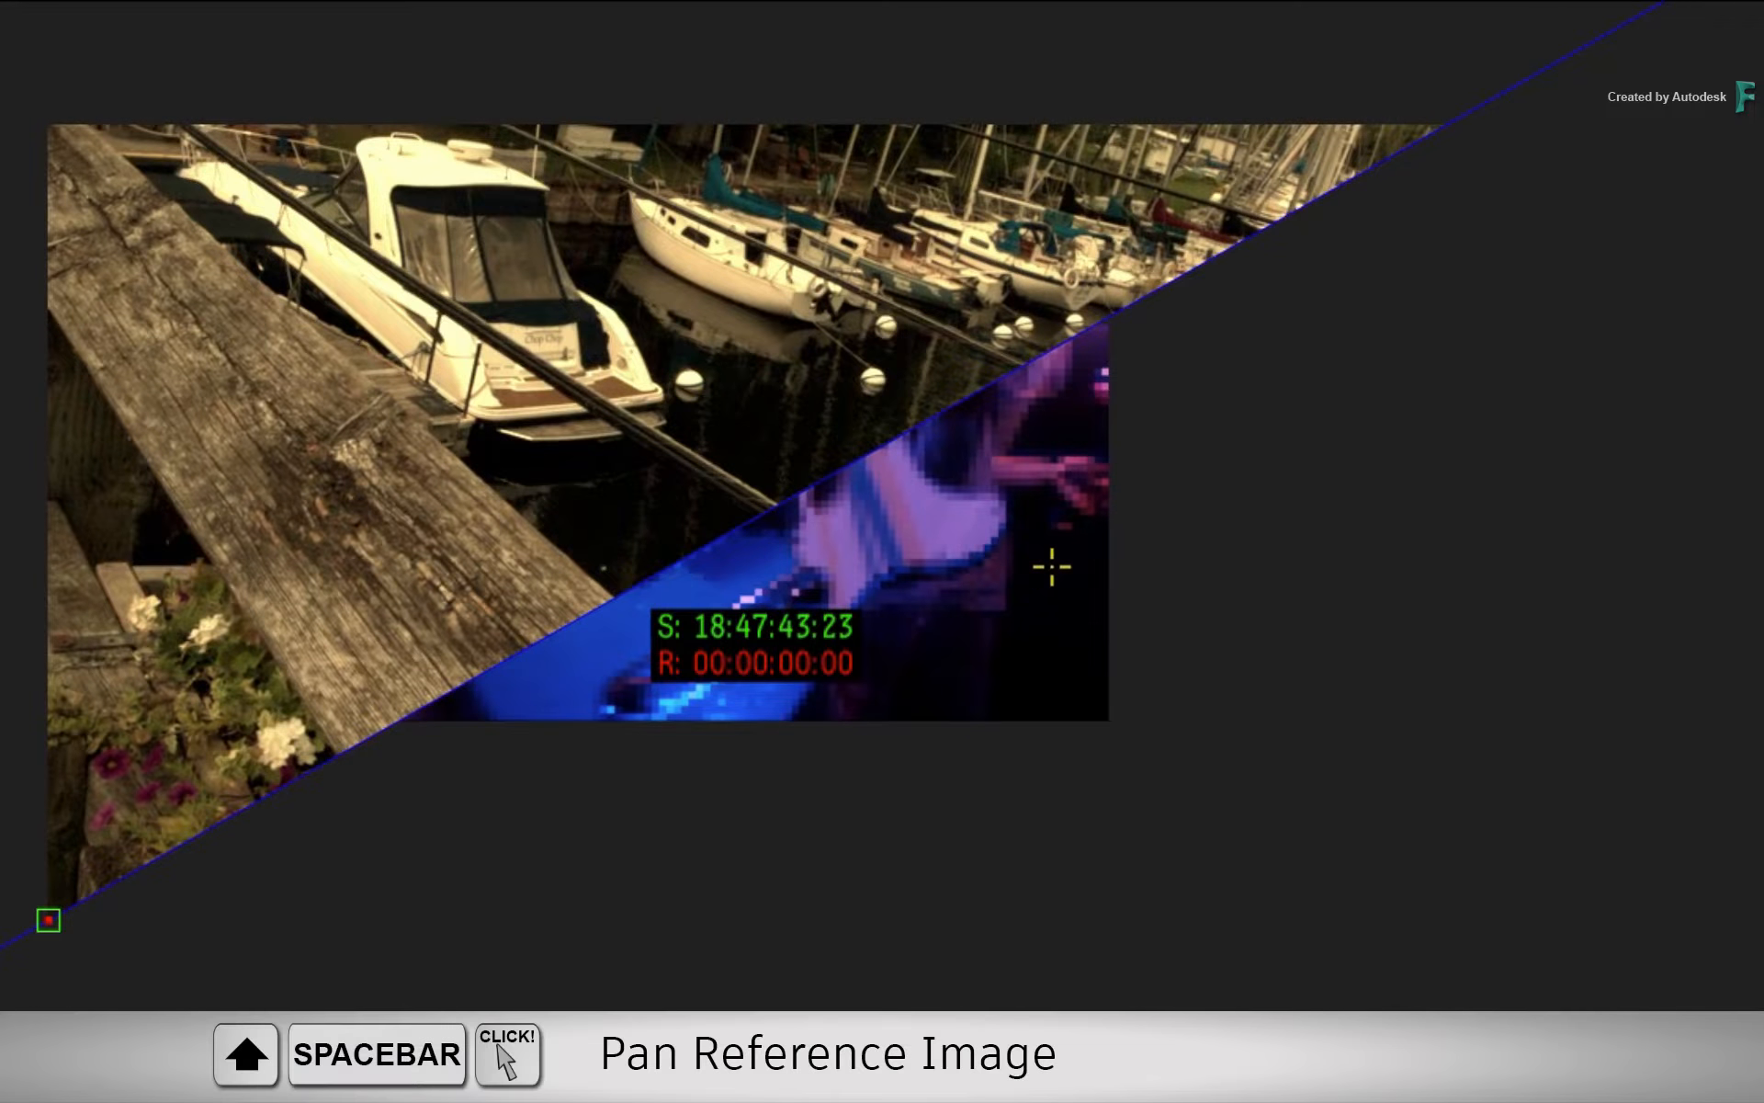
left_click_drag(951, 589, 1272, 707)
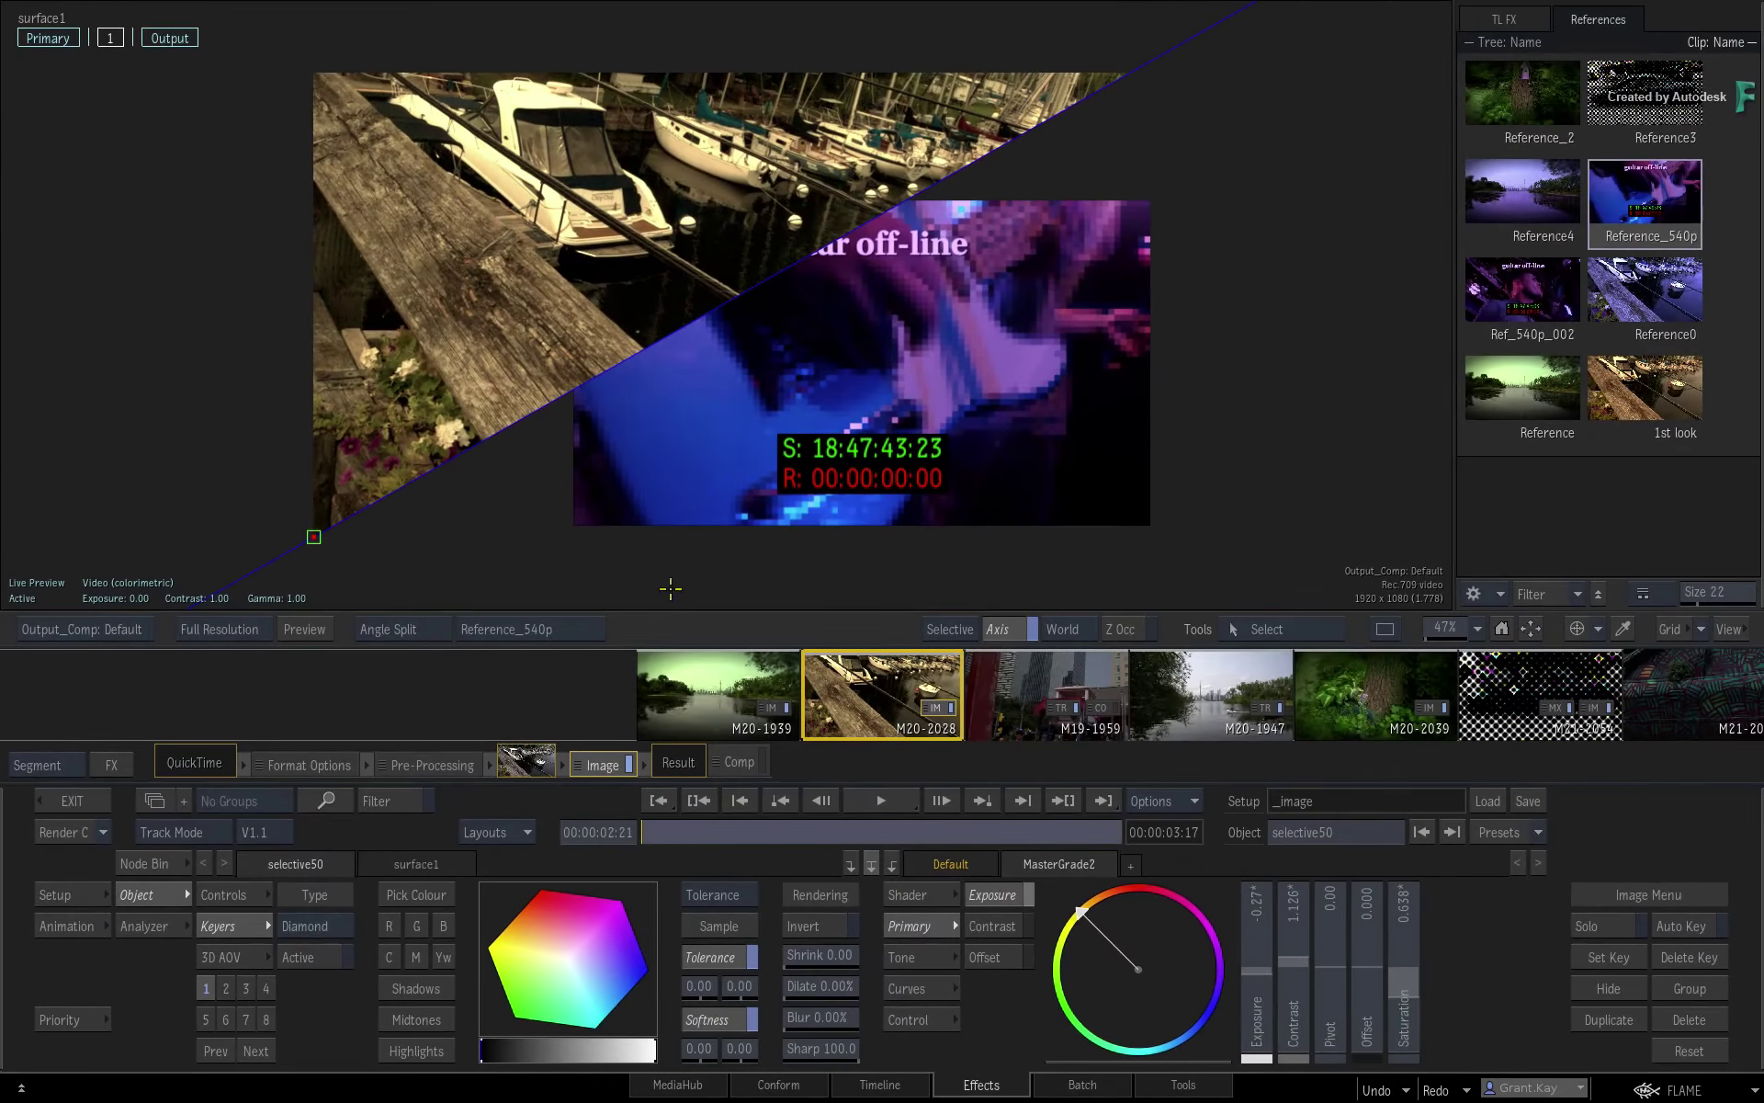
- Nudge the Reference_540p image's position and scale in the reference settings, then reset them to default
left_click(573, 629)
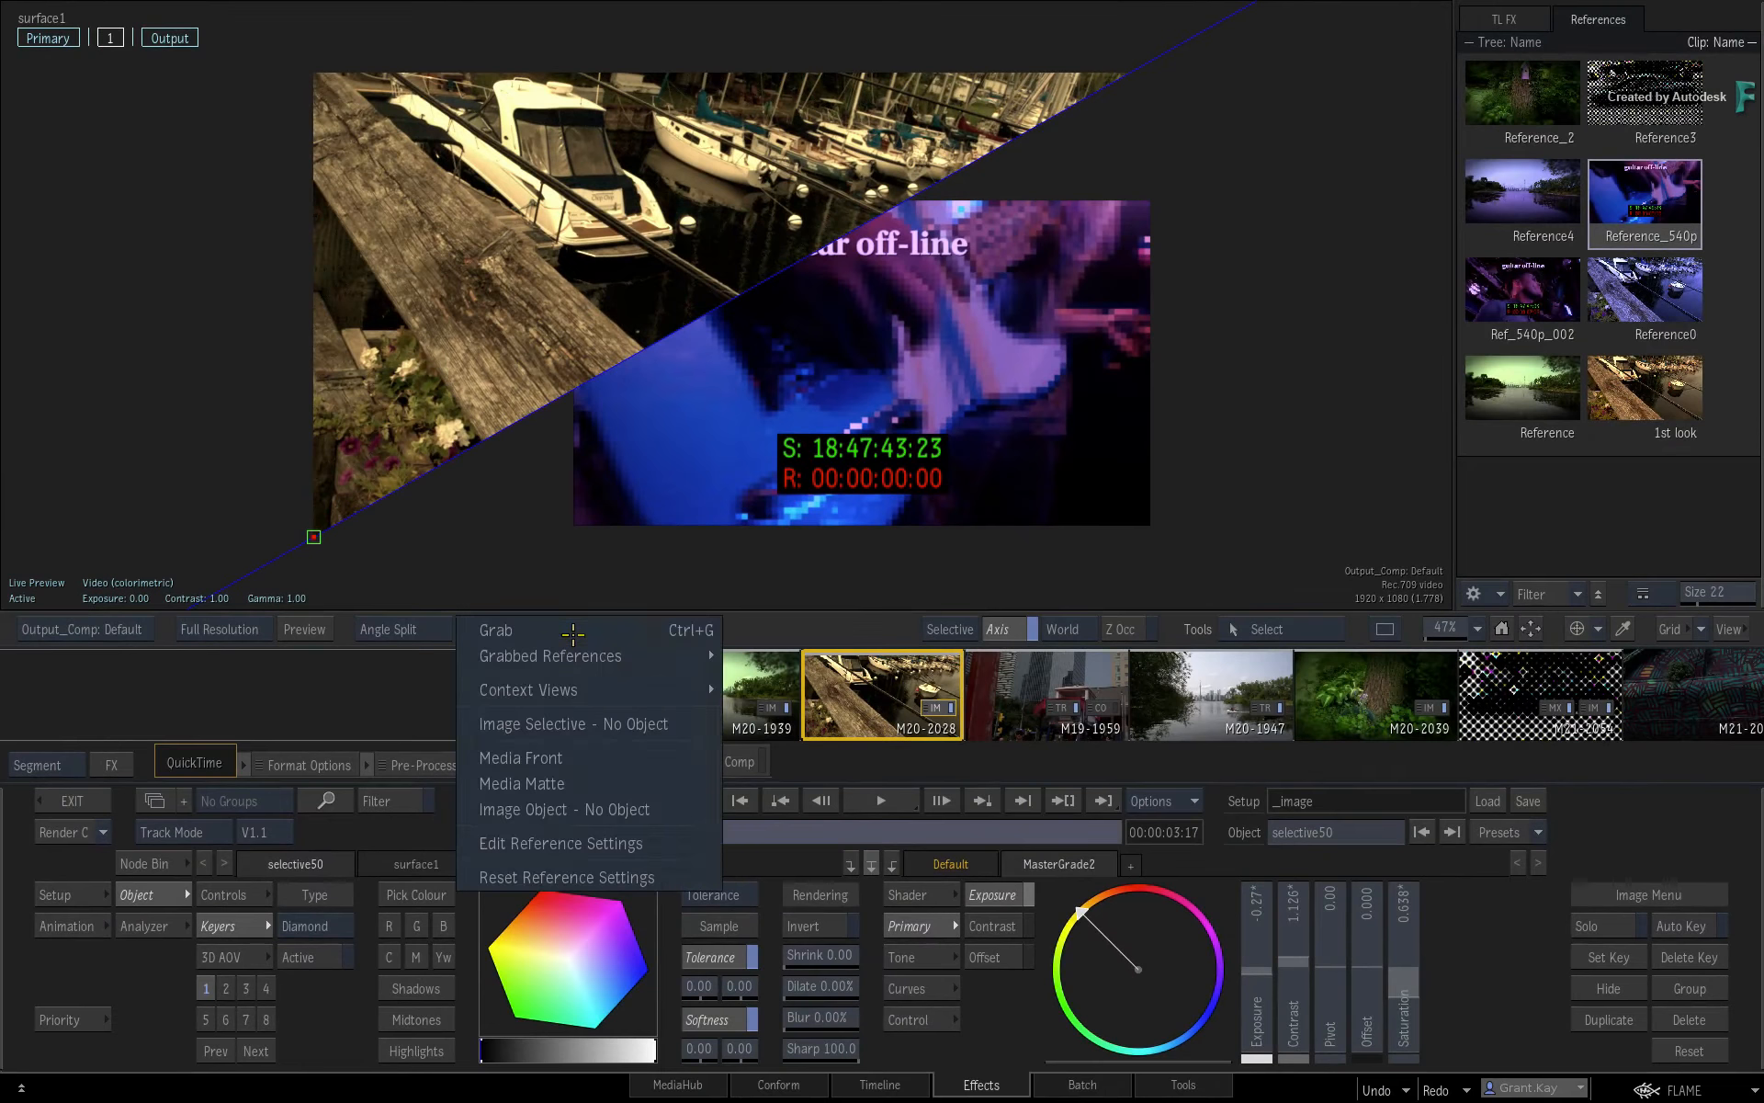
left_click(651, 841)
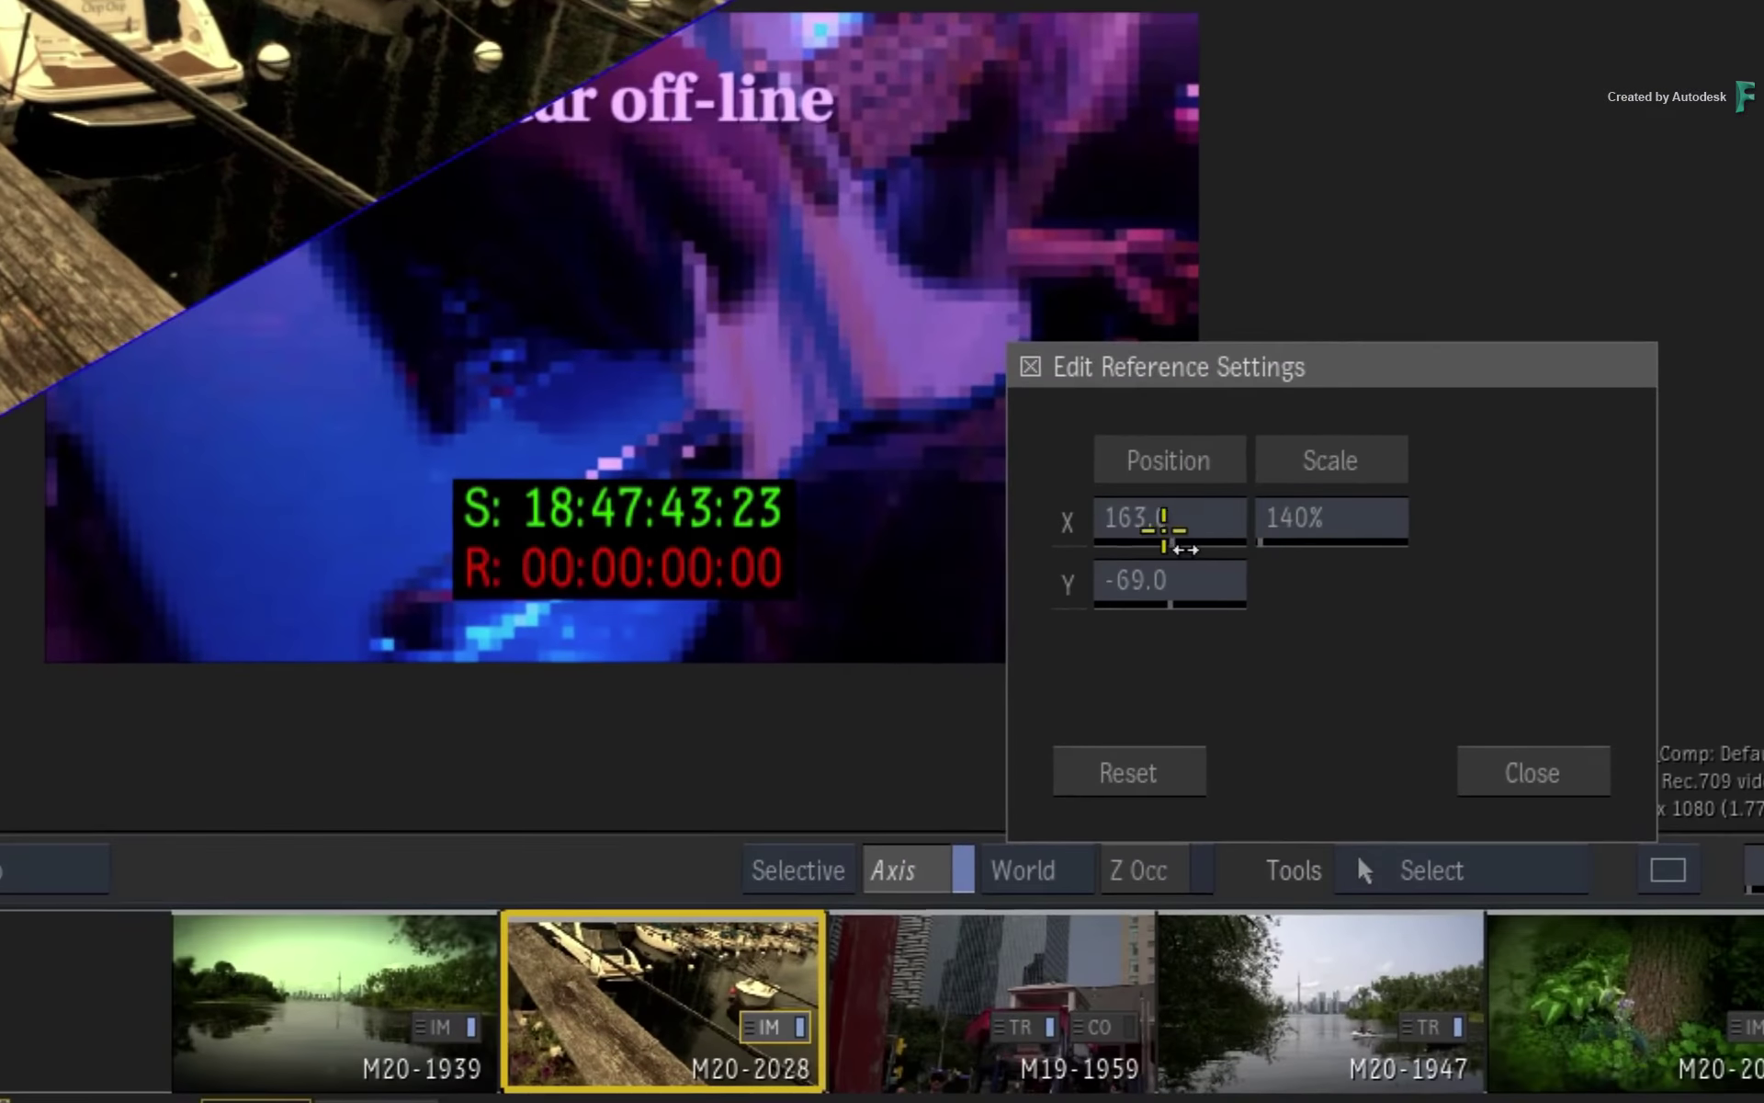
left_click_drag(788, 481, 850, 481)
left_click_drag(1264, 521, 1185, 521)
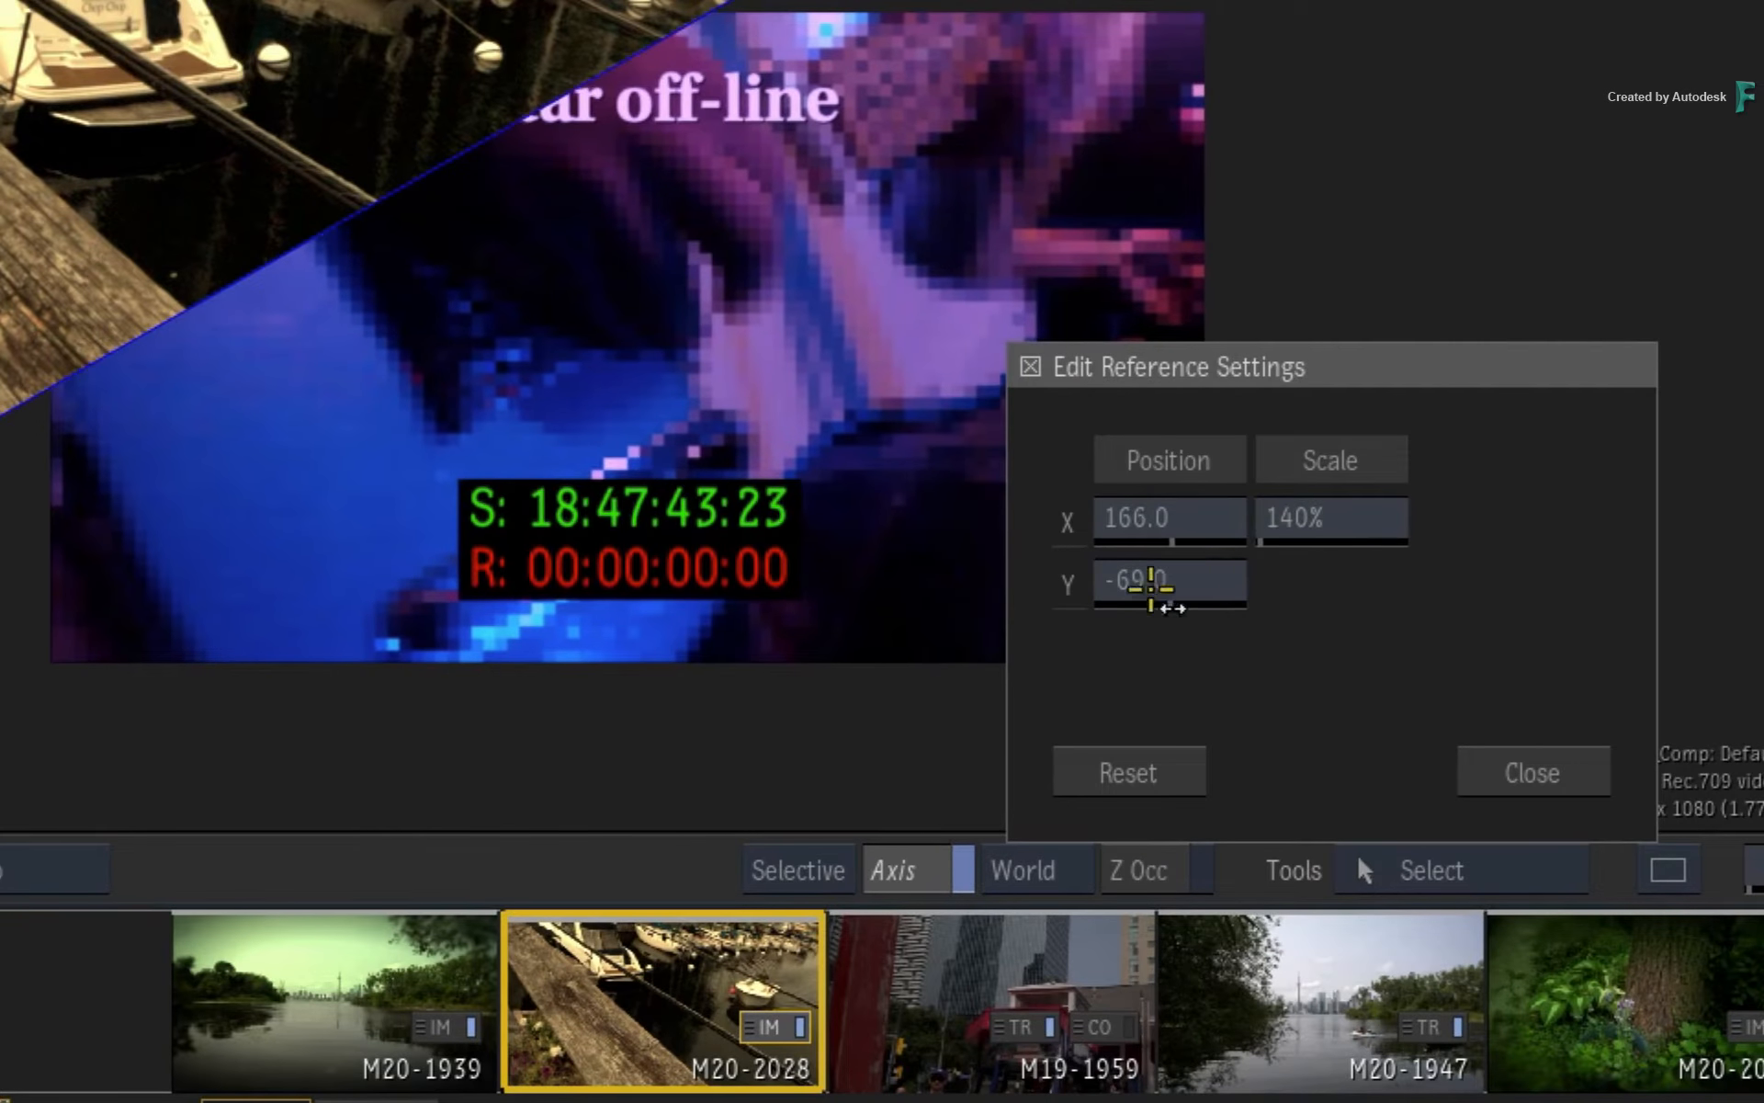
mouse_move(1162, 587)
left_mouse_down()
mouse_move(1241, 586)
mouse_move(1166, 586)
left_mouse_up()
mouse_move(1300, 525)
left_mouse_down()
mouse_move(1396, 504)
mouse_move(1302, 517)
left_mouse_up()
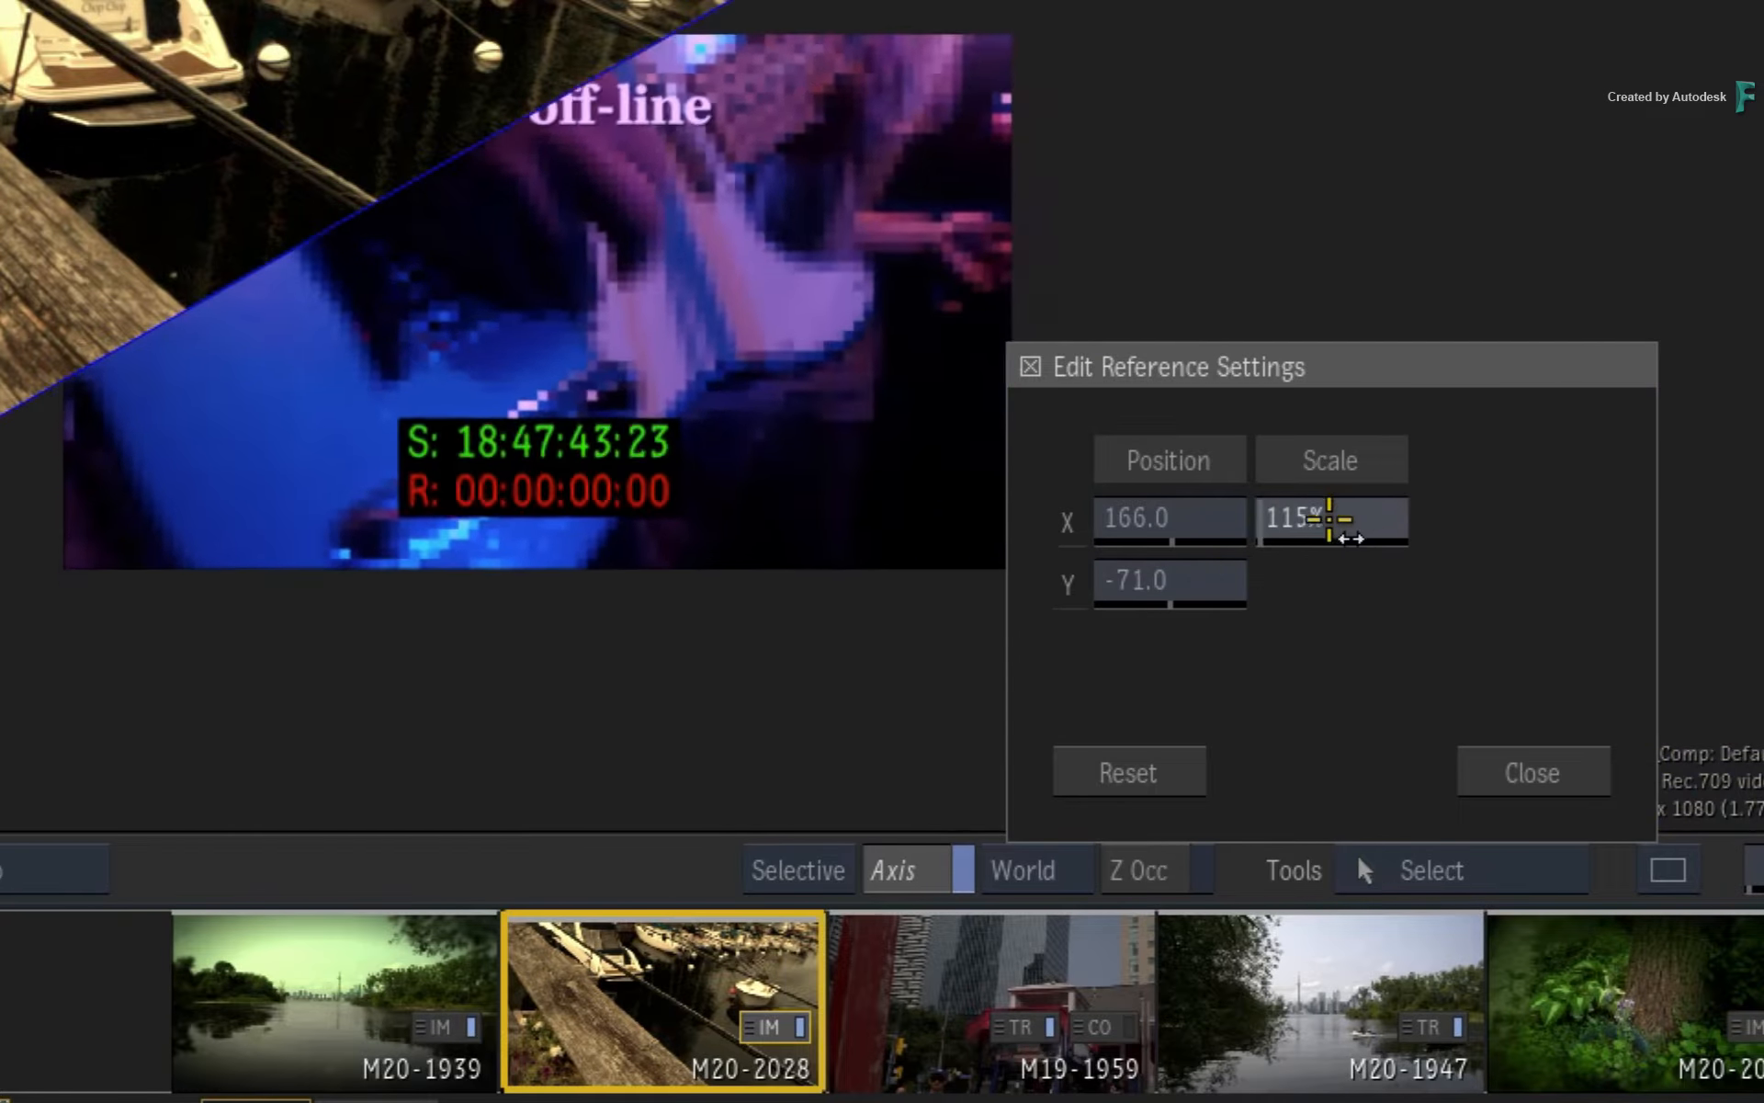
left_click(1147, 773)
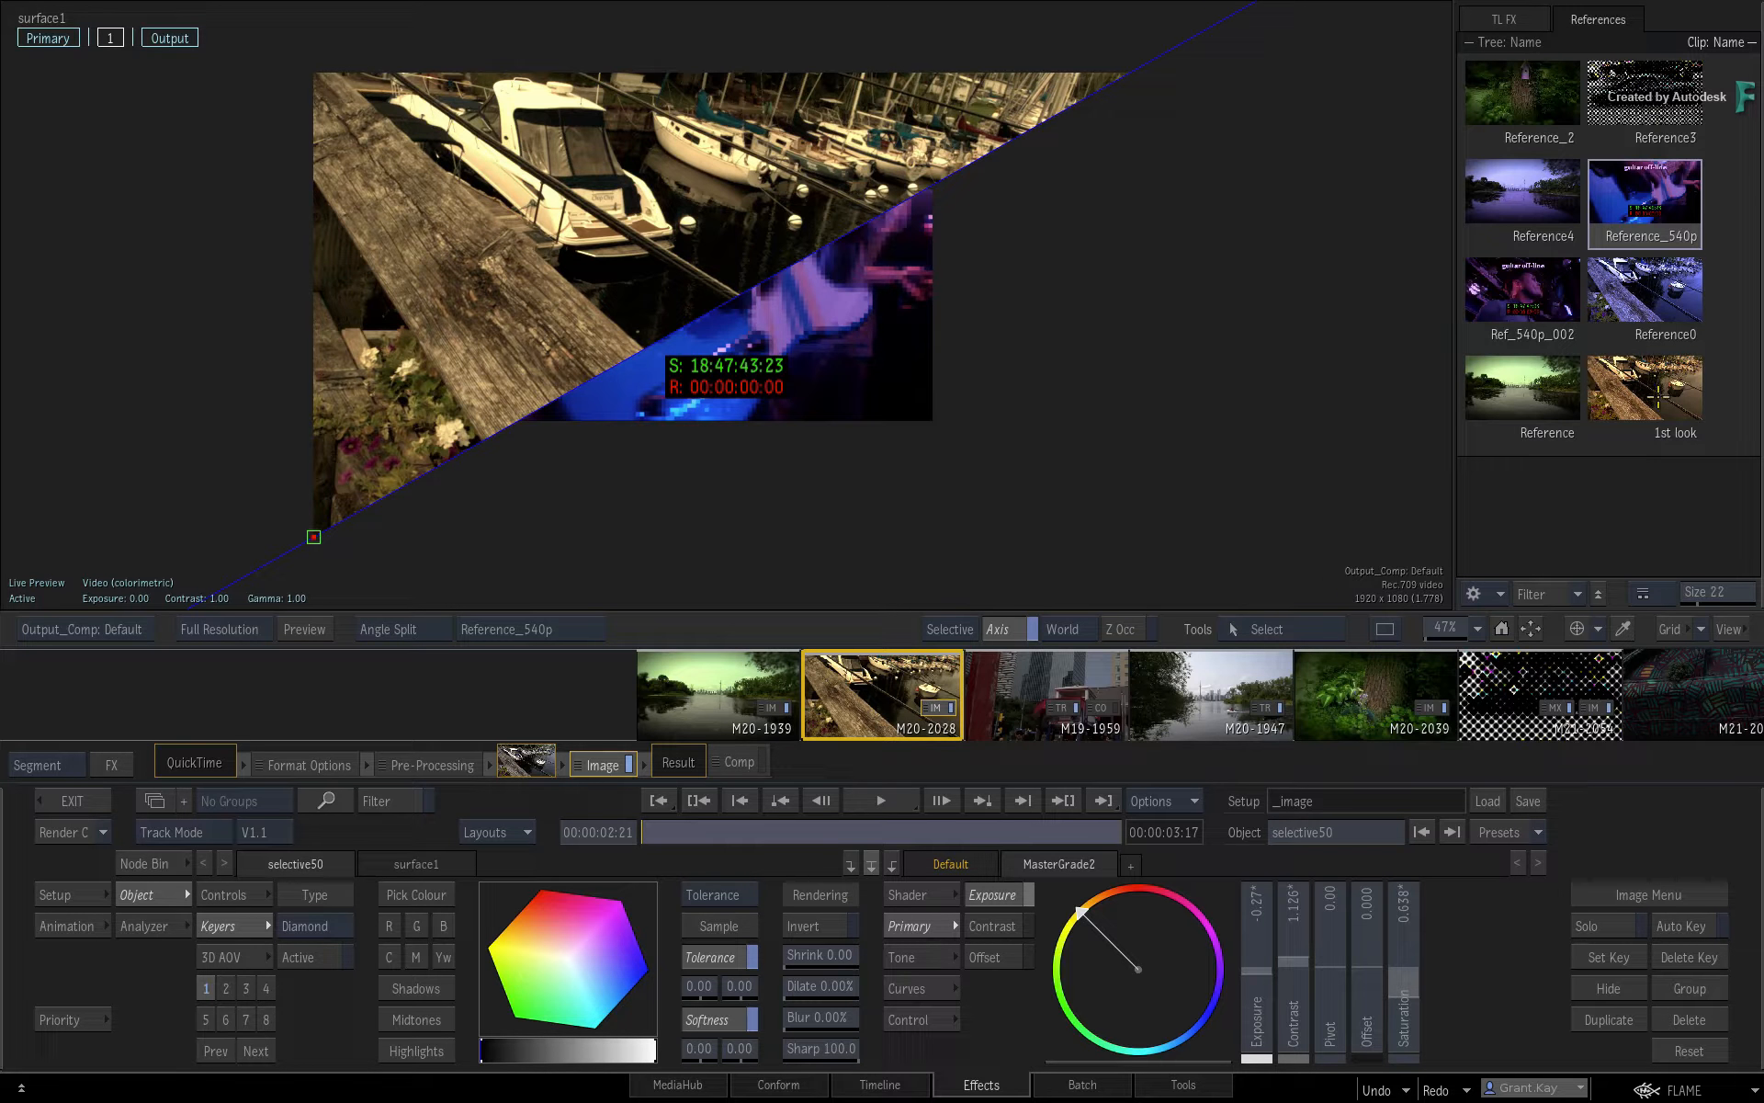
- Compare against the 1st look and Reference stills, then against the ungraded Media Front context view
left_click(1626, 393)
left_click(1522, 384)
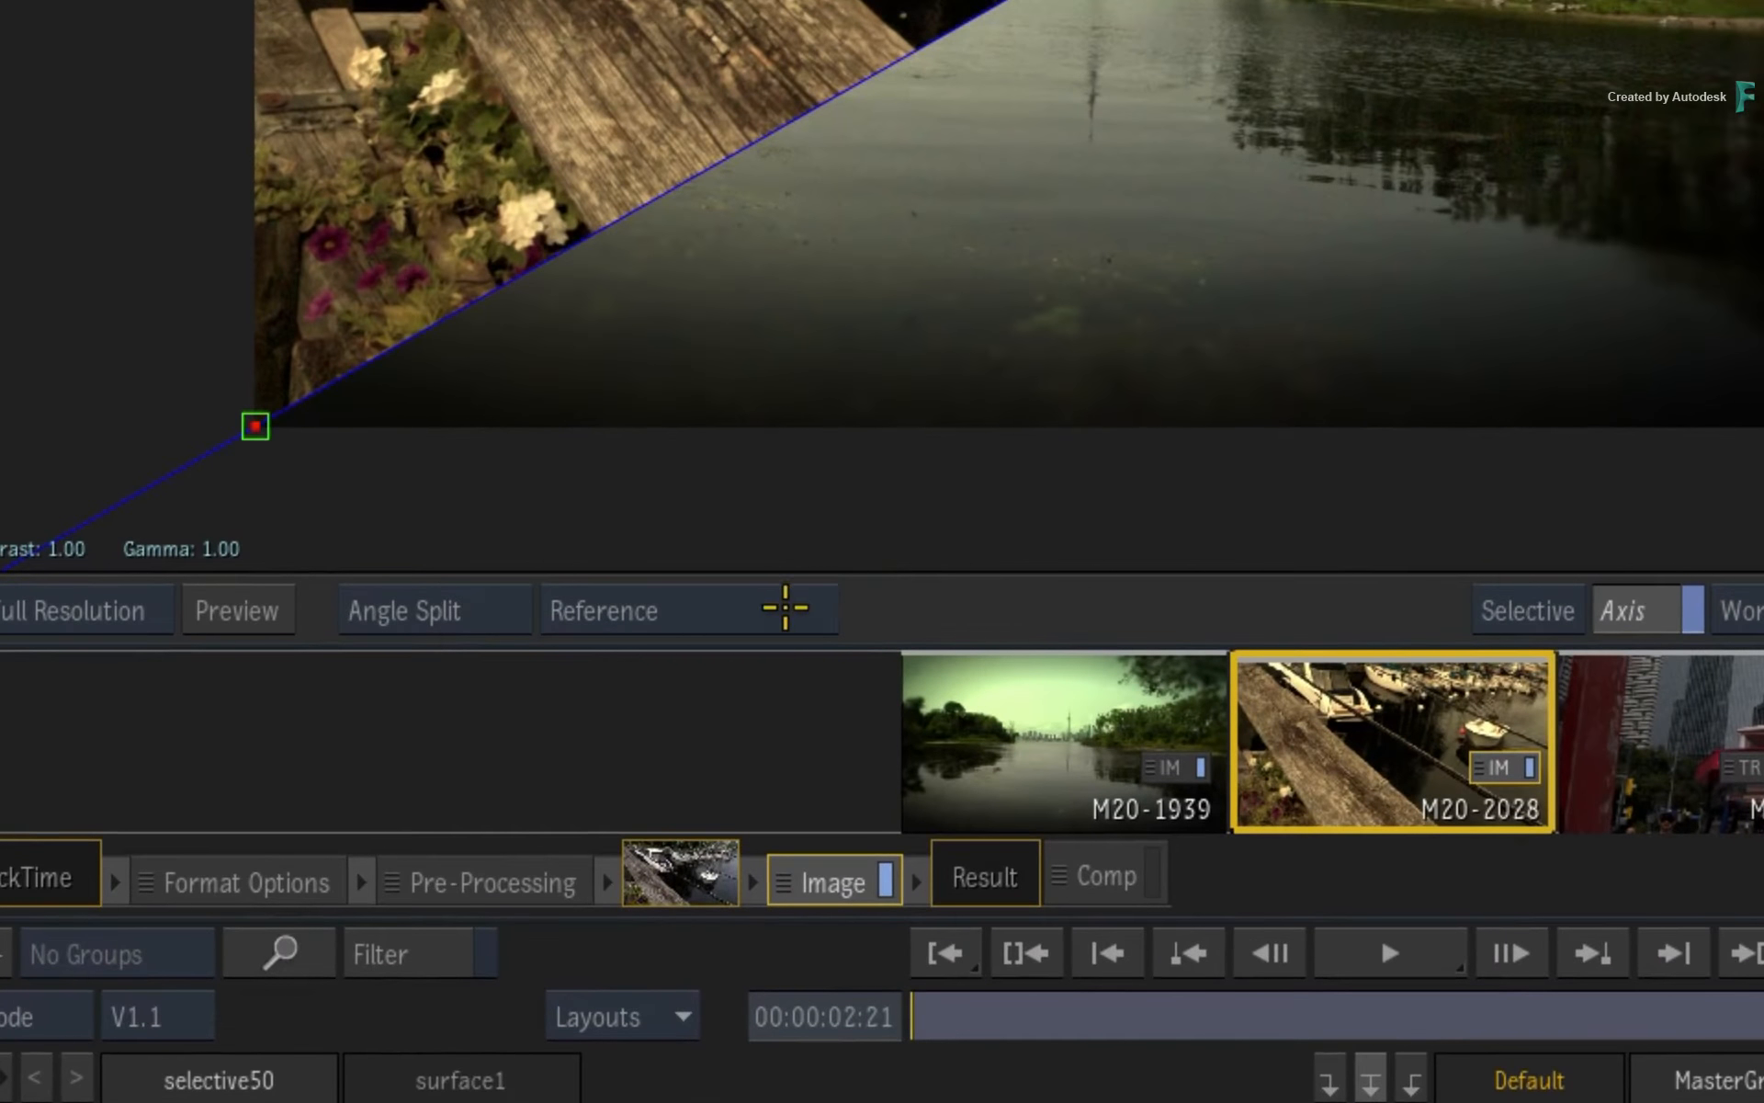
right_click(787, 608)
mouse_move(686, 732)
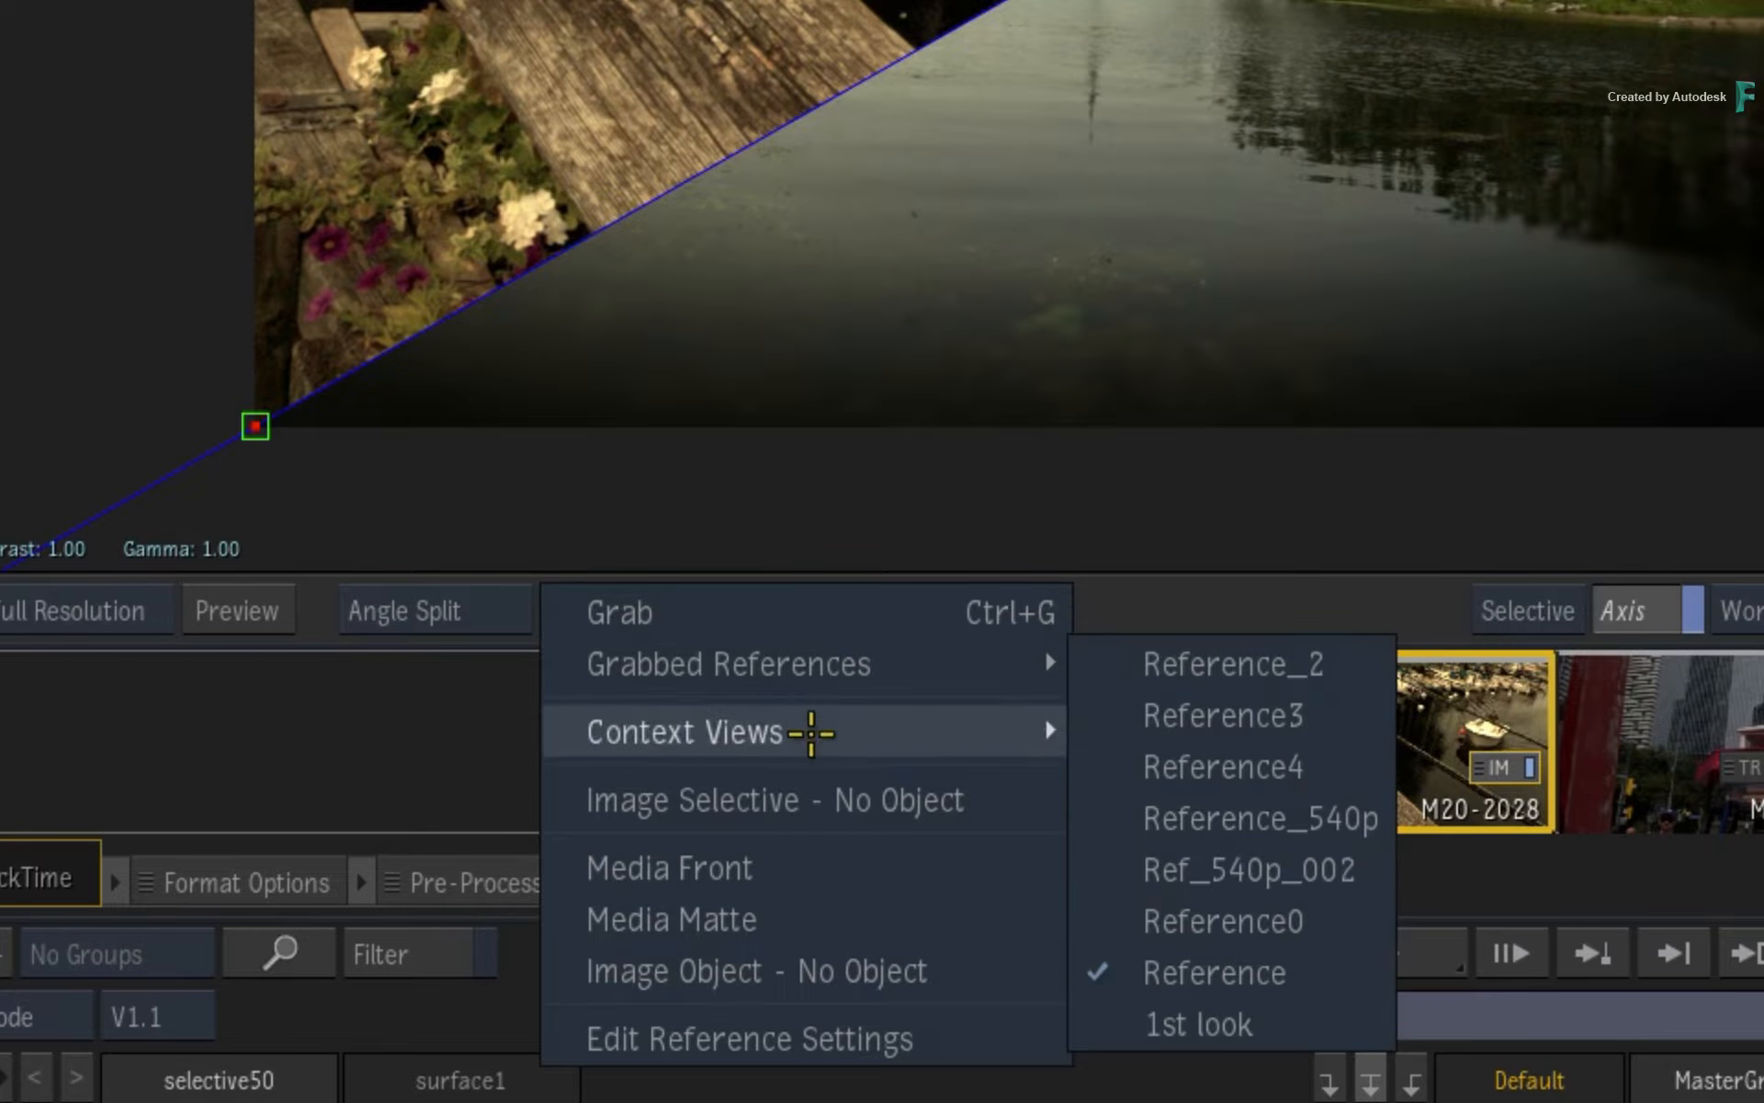
left_click(806, 867)
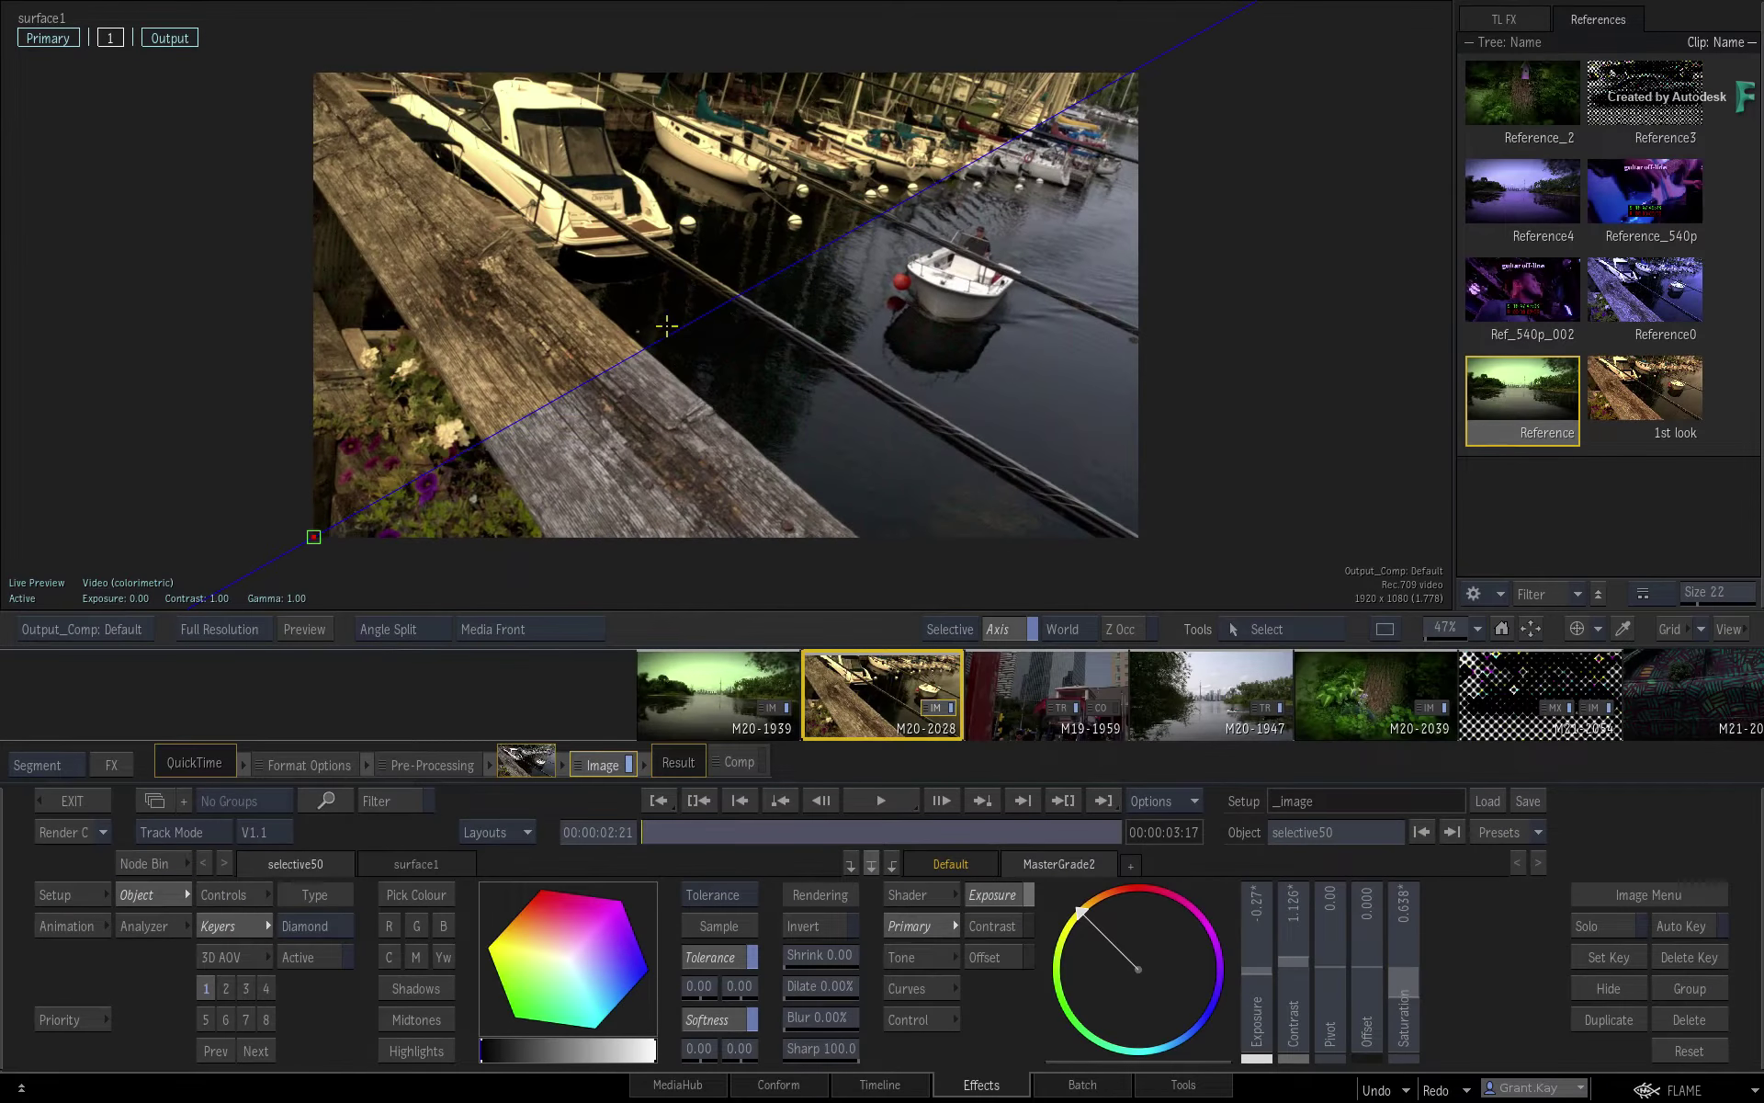
- Rotate the split line across the harbour shot and scrub to frame 00:00:02:21
mouse_move(665, 327)
left_mouse_down()
mouse_move(476, 235)
mouse_move(685, 341)
mouse_move(662, 362)
left_mouse_up()
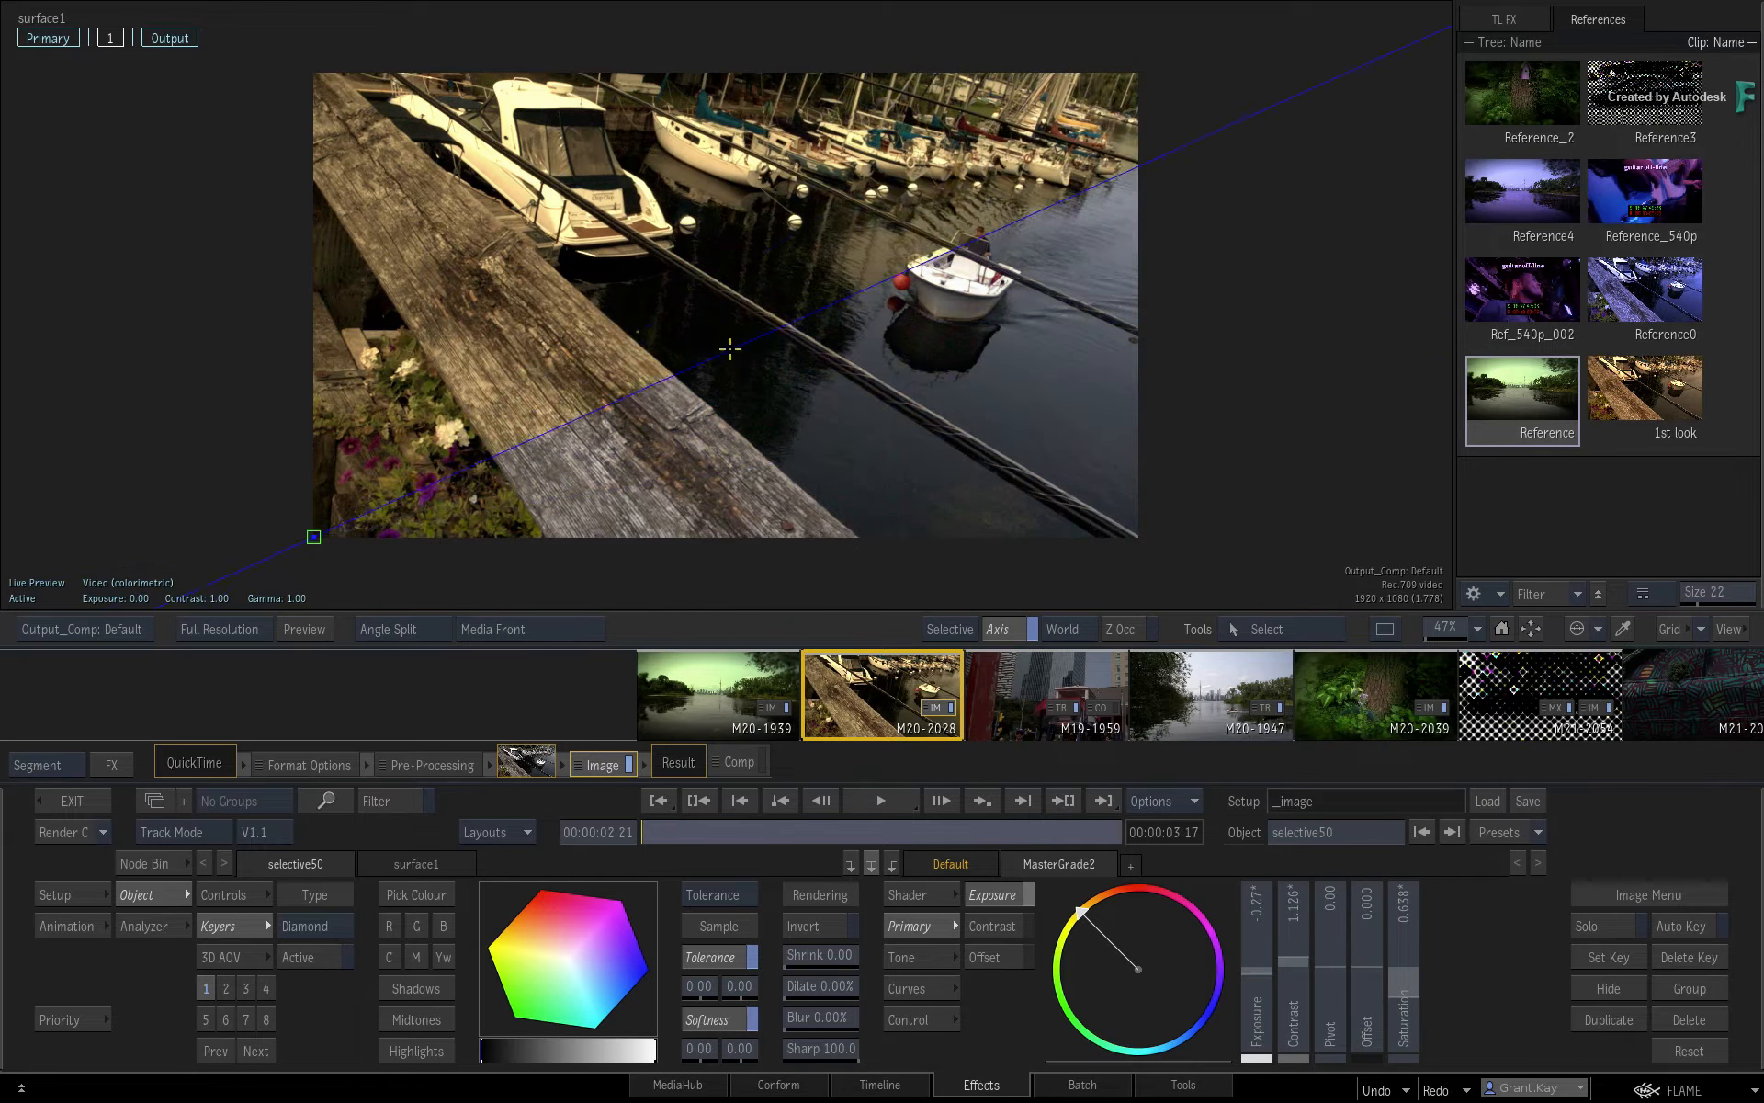
mouse_move(666, 833)
left_mouse_down()
mouse_move(1059, 834)
mouse_move(642, 833)
left_mouse_up()
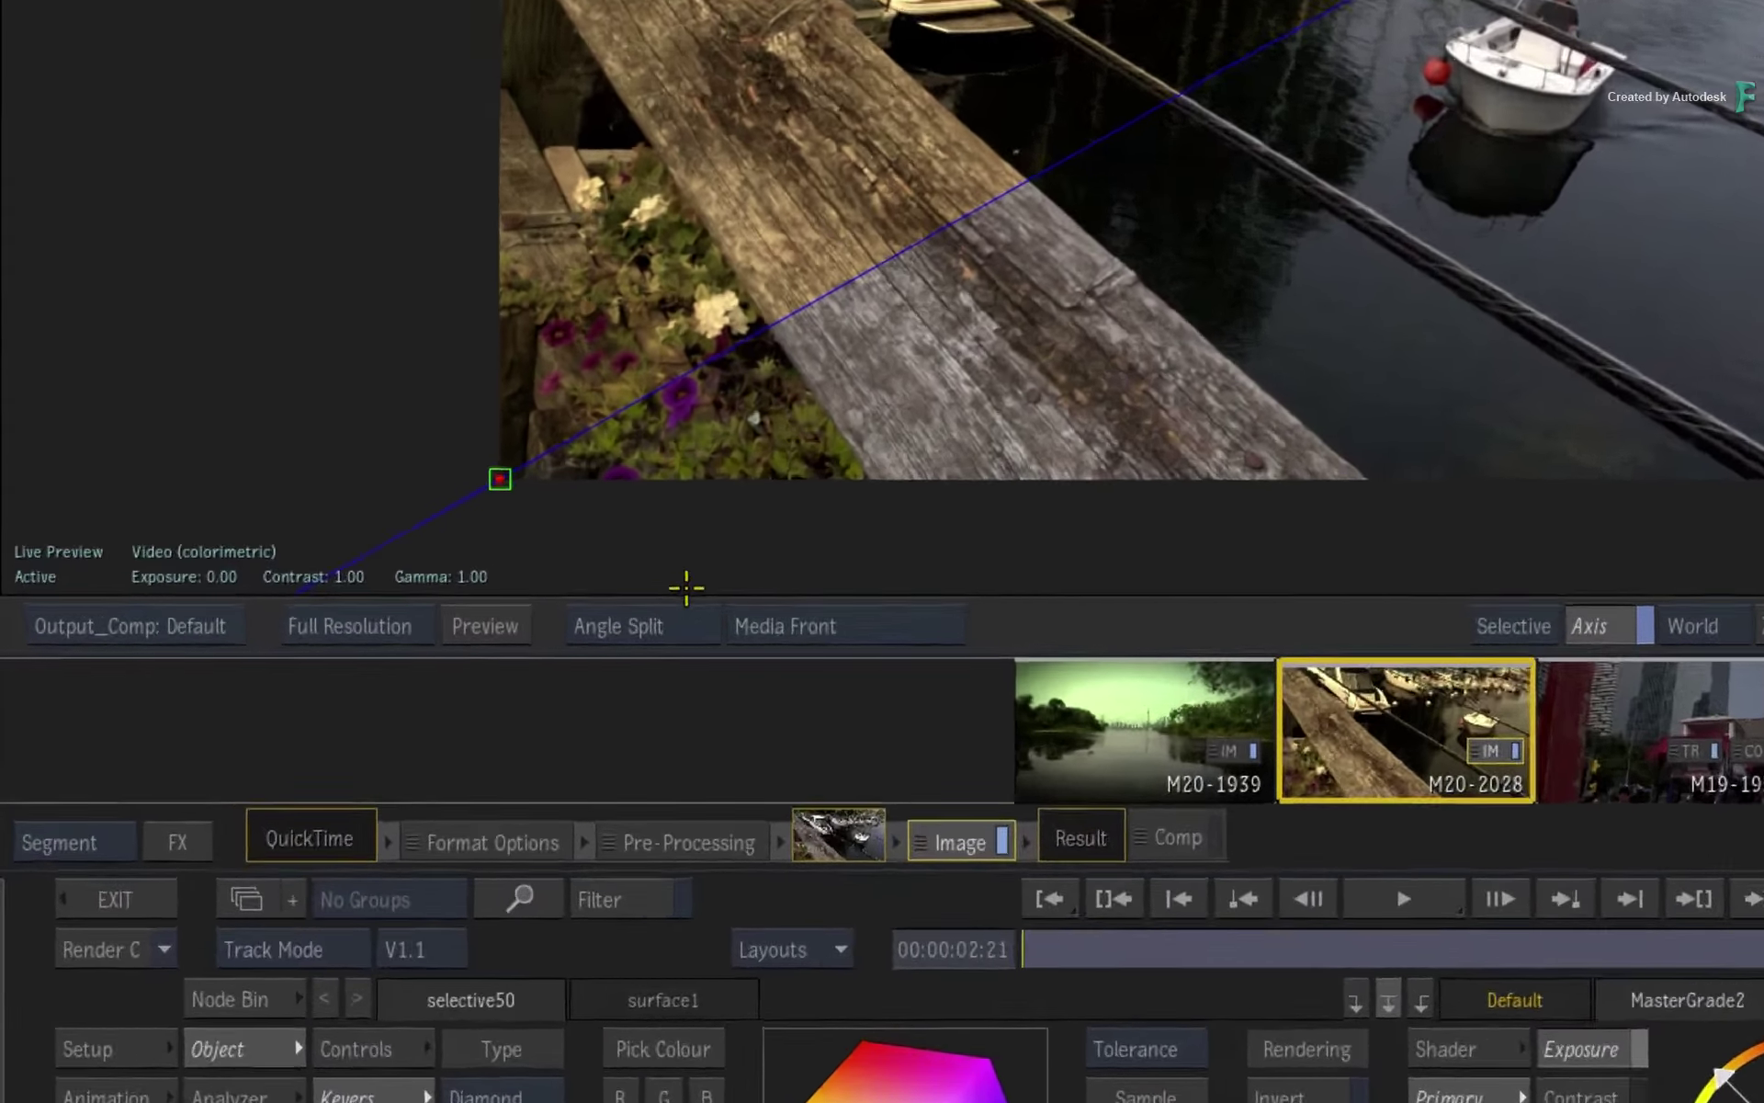
- Keep Angle Split, drag the pivot toward the lower right and swing the line vertical then diagonal
left_click(389, 628)
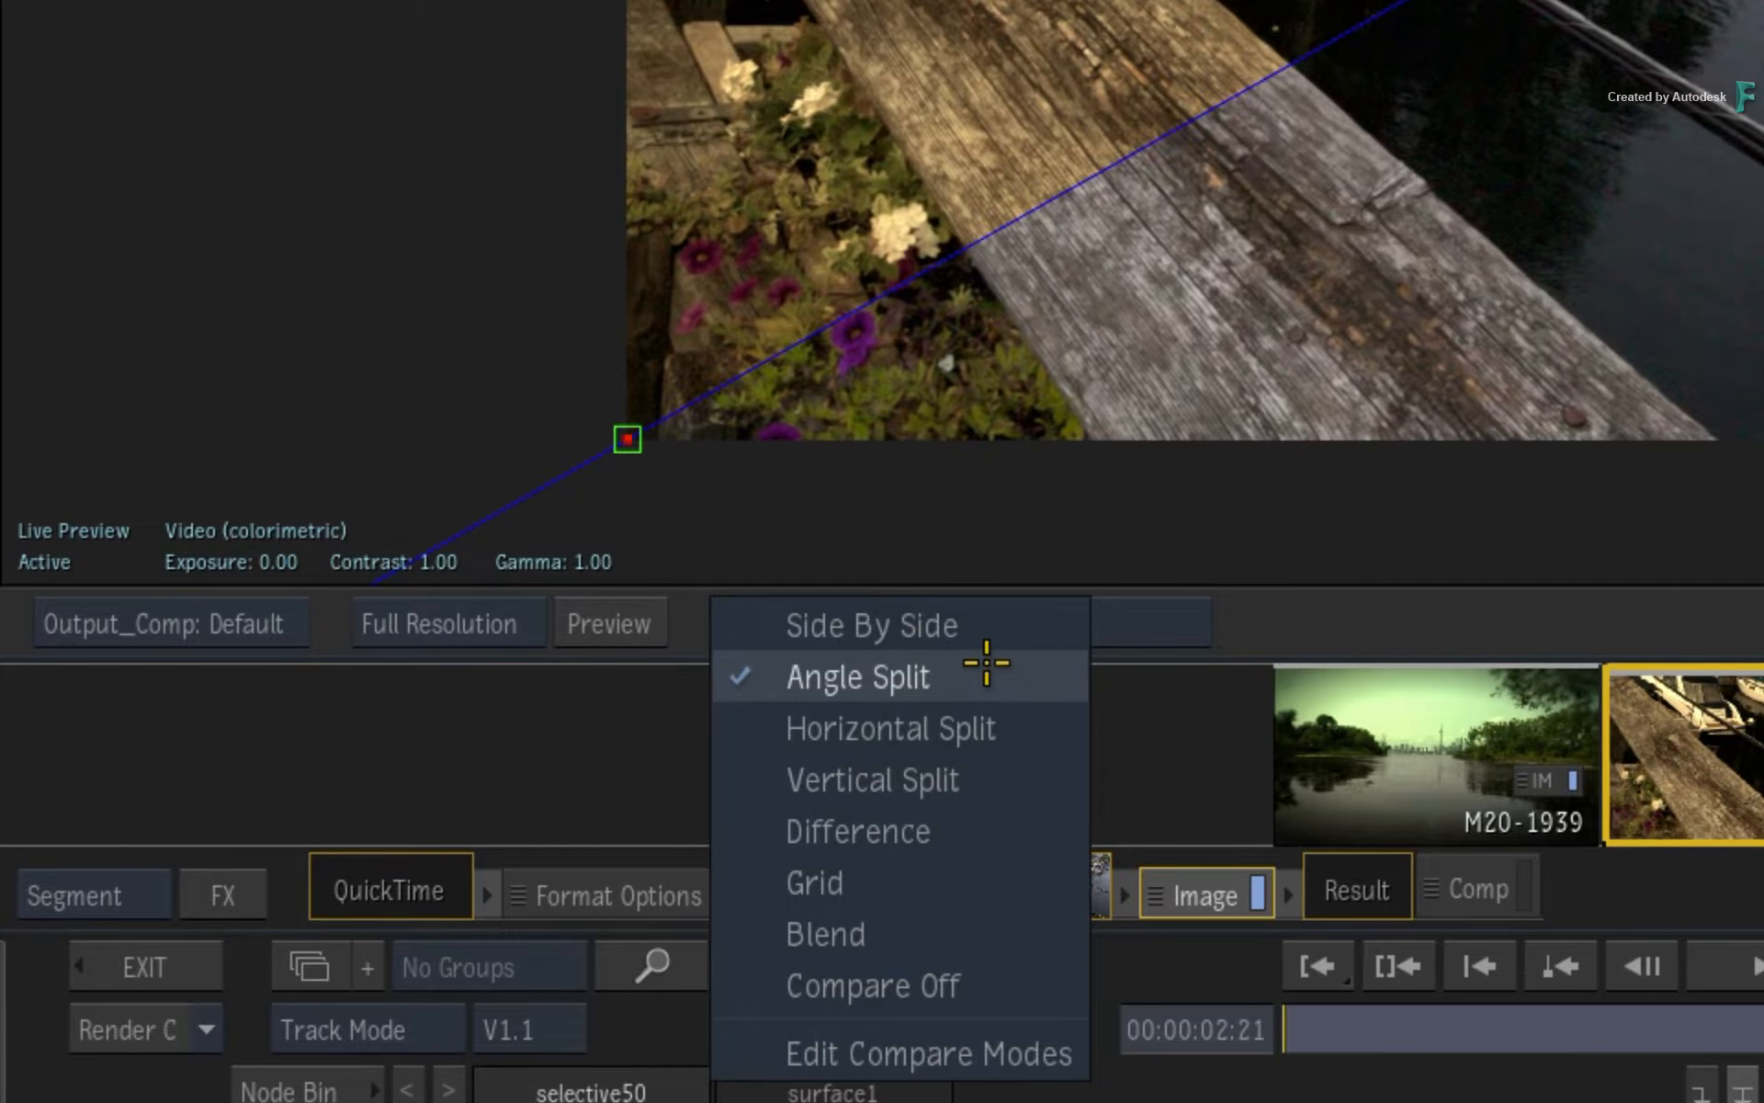
left_click(988, 665)
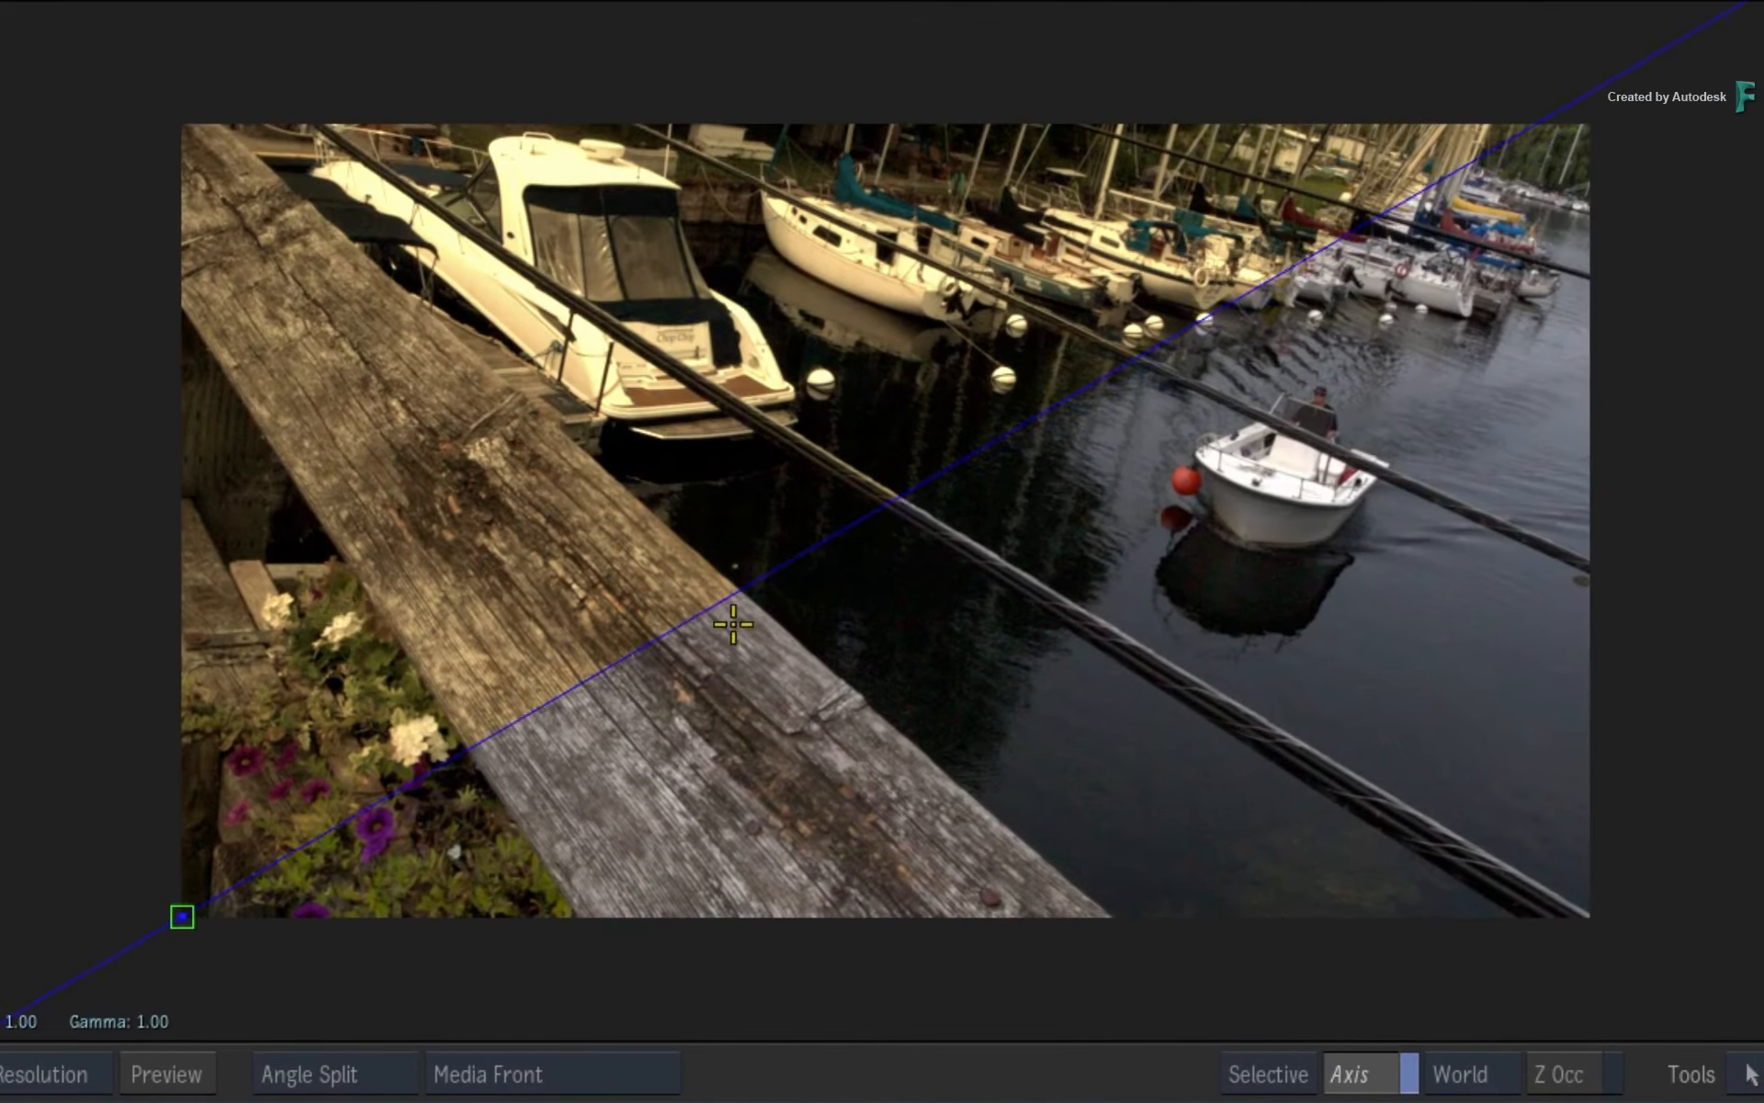
left_click_drag(734, 624, 437, 782)
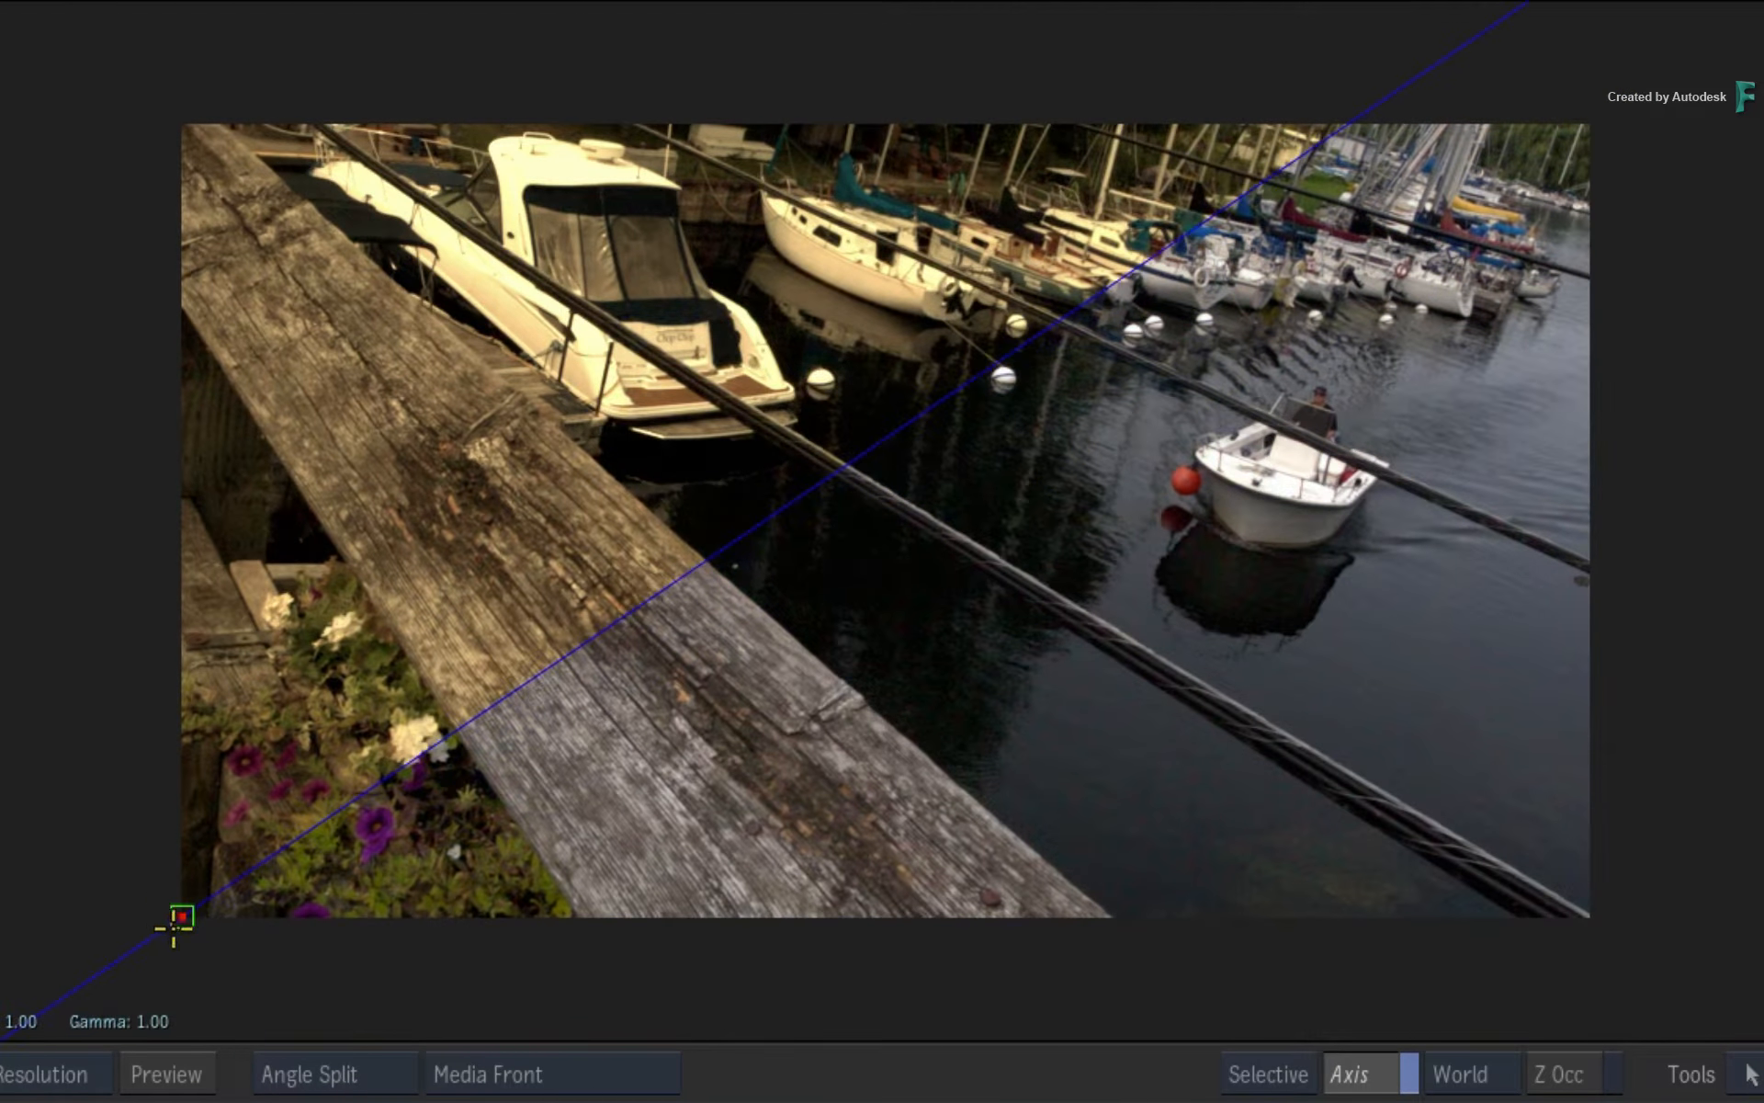
left_click_drag(175, 926, 1145, 949)
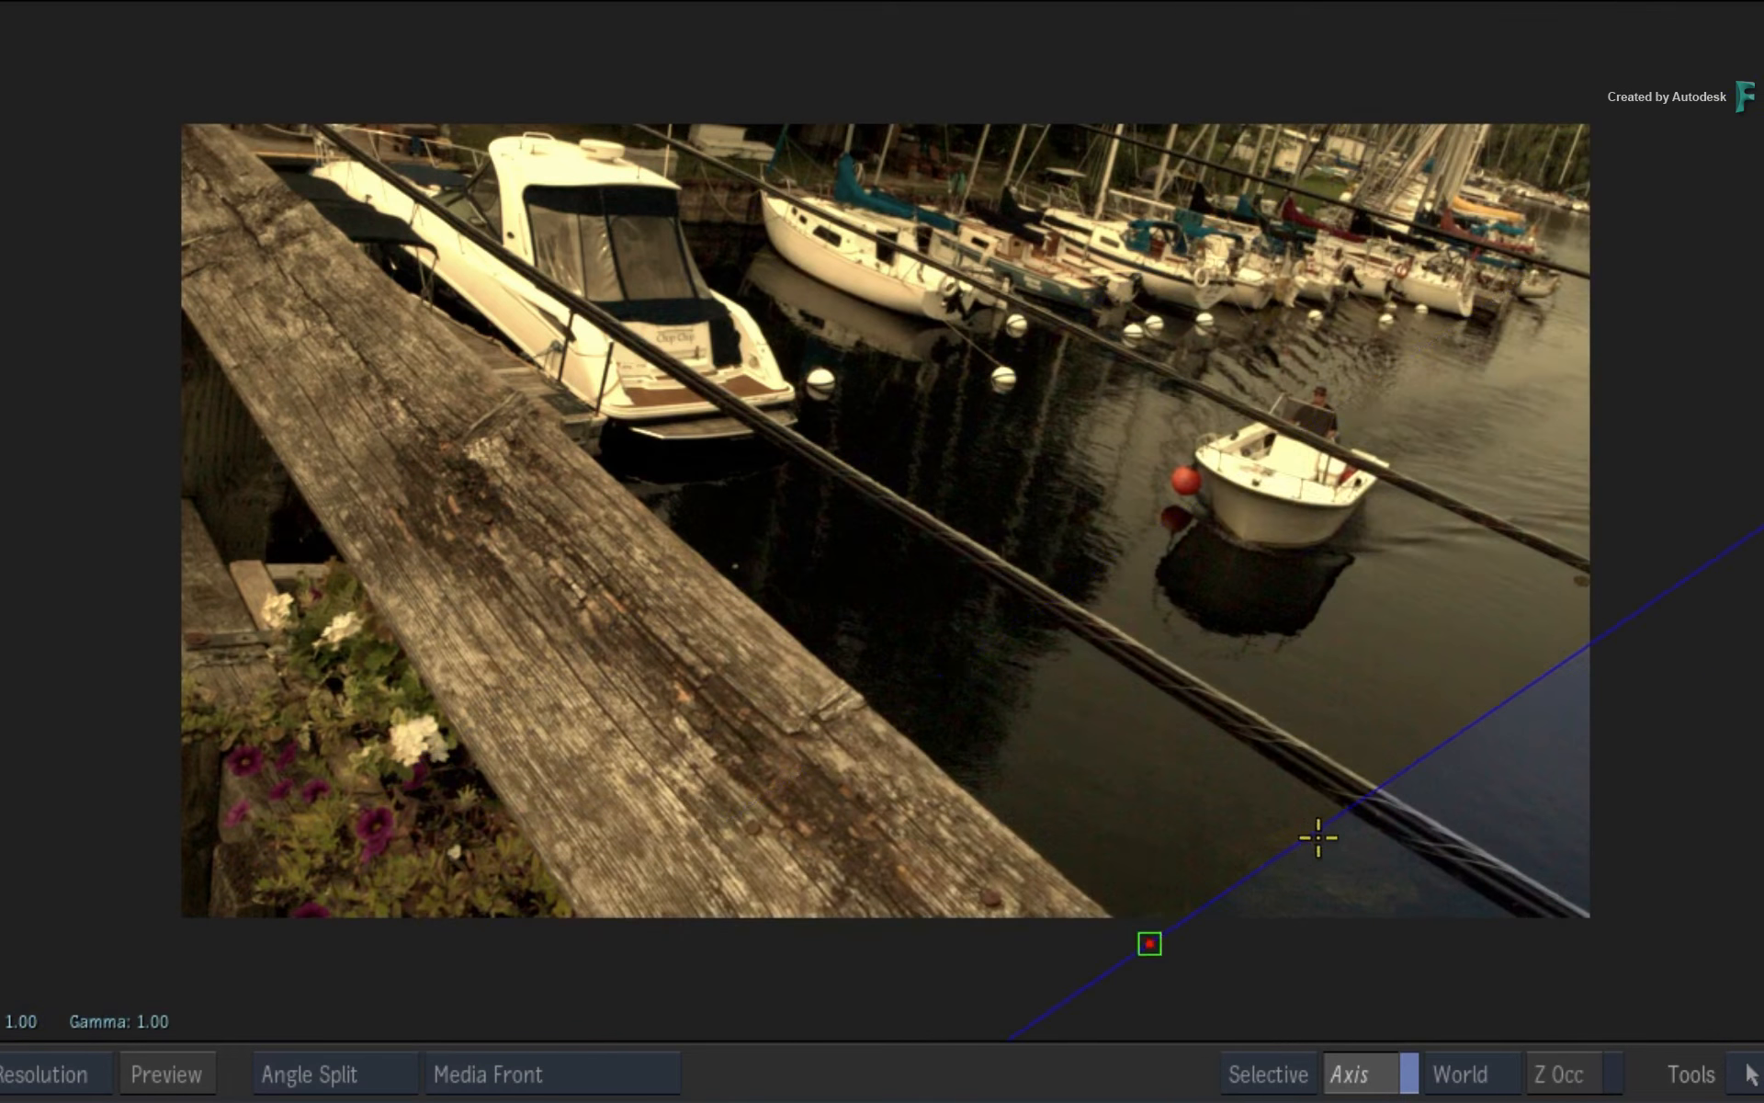
left_click_drag(1317, 837, 1151, 686)
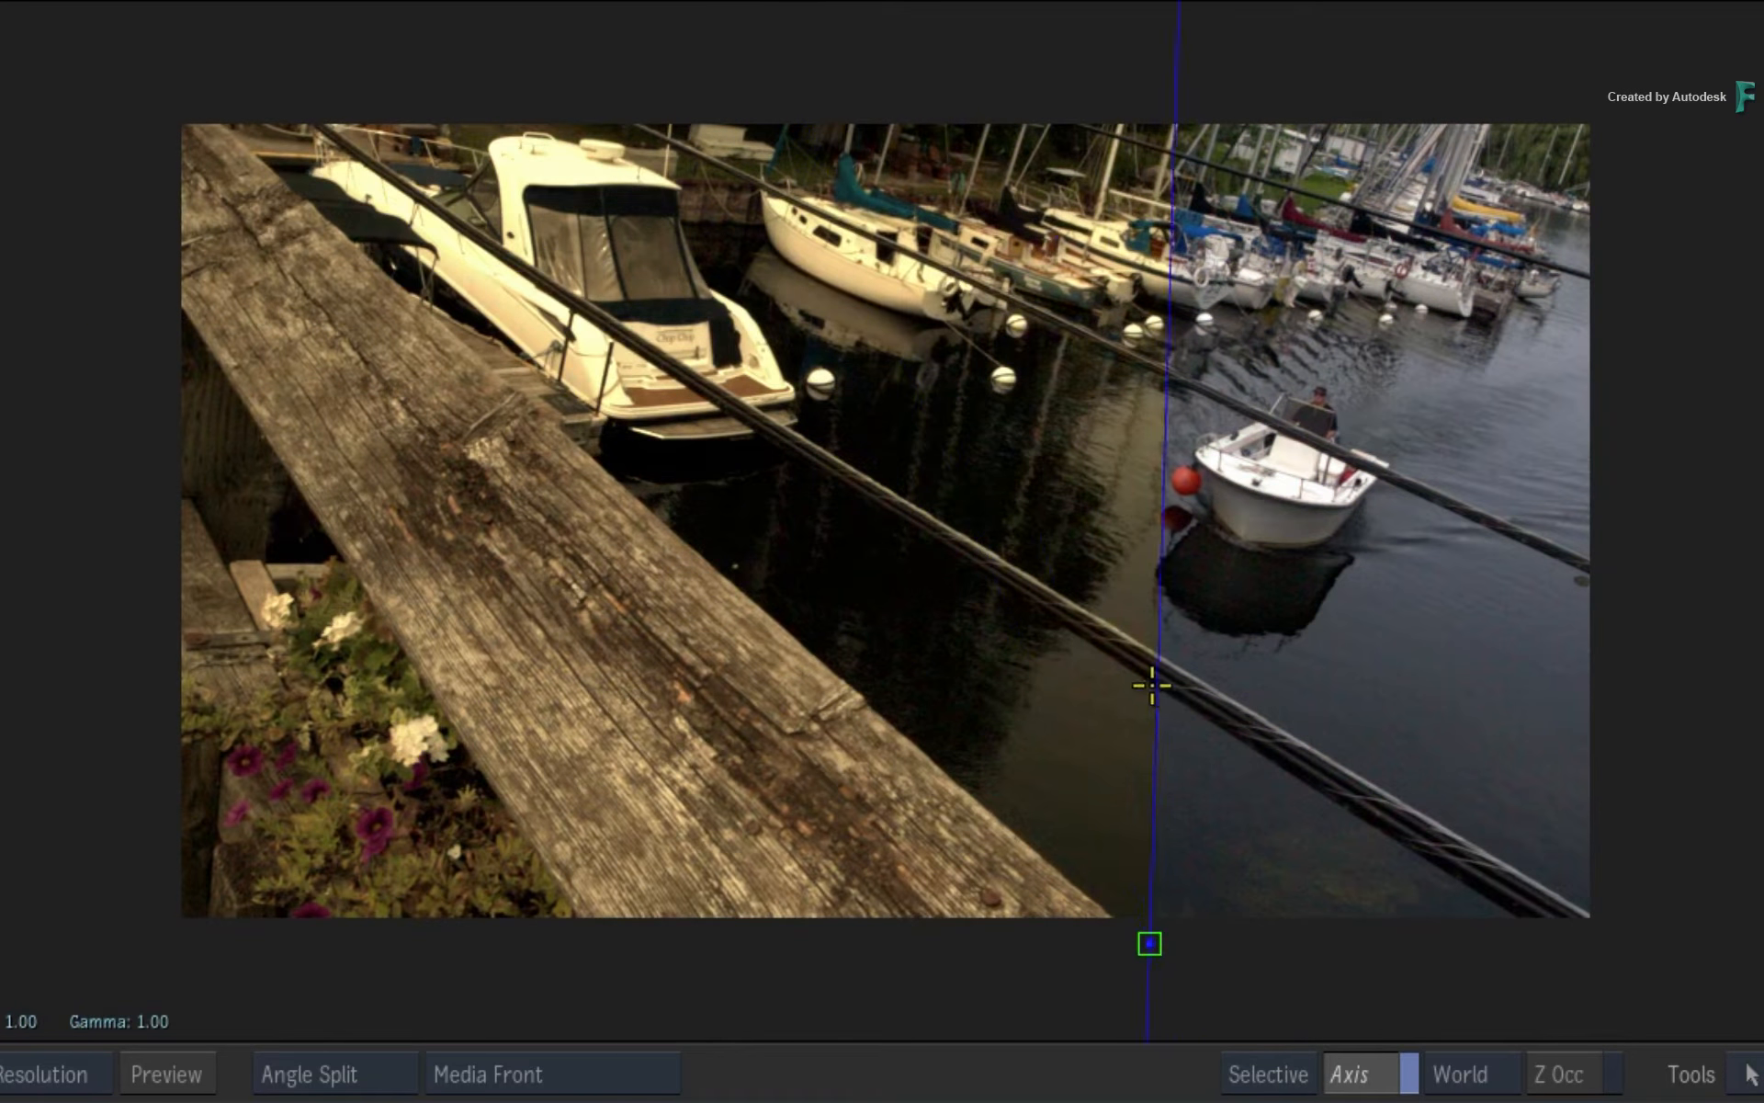
left_click_drag(1149, 943, 1325, 871)
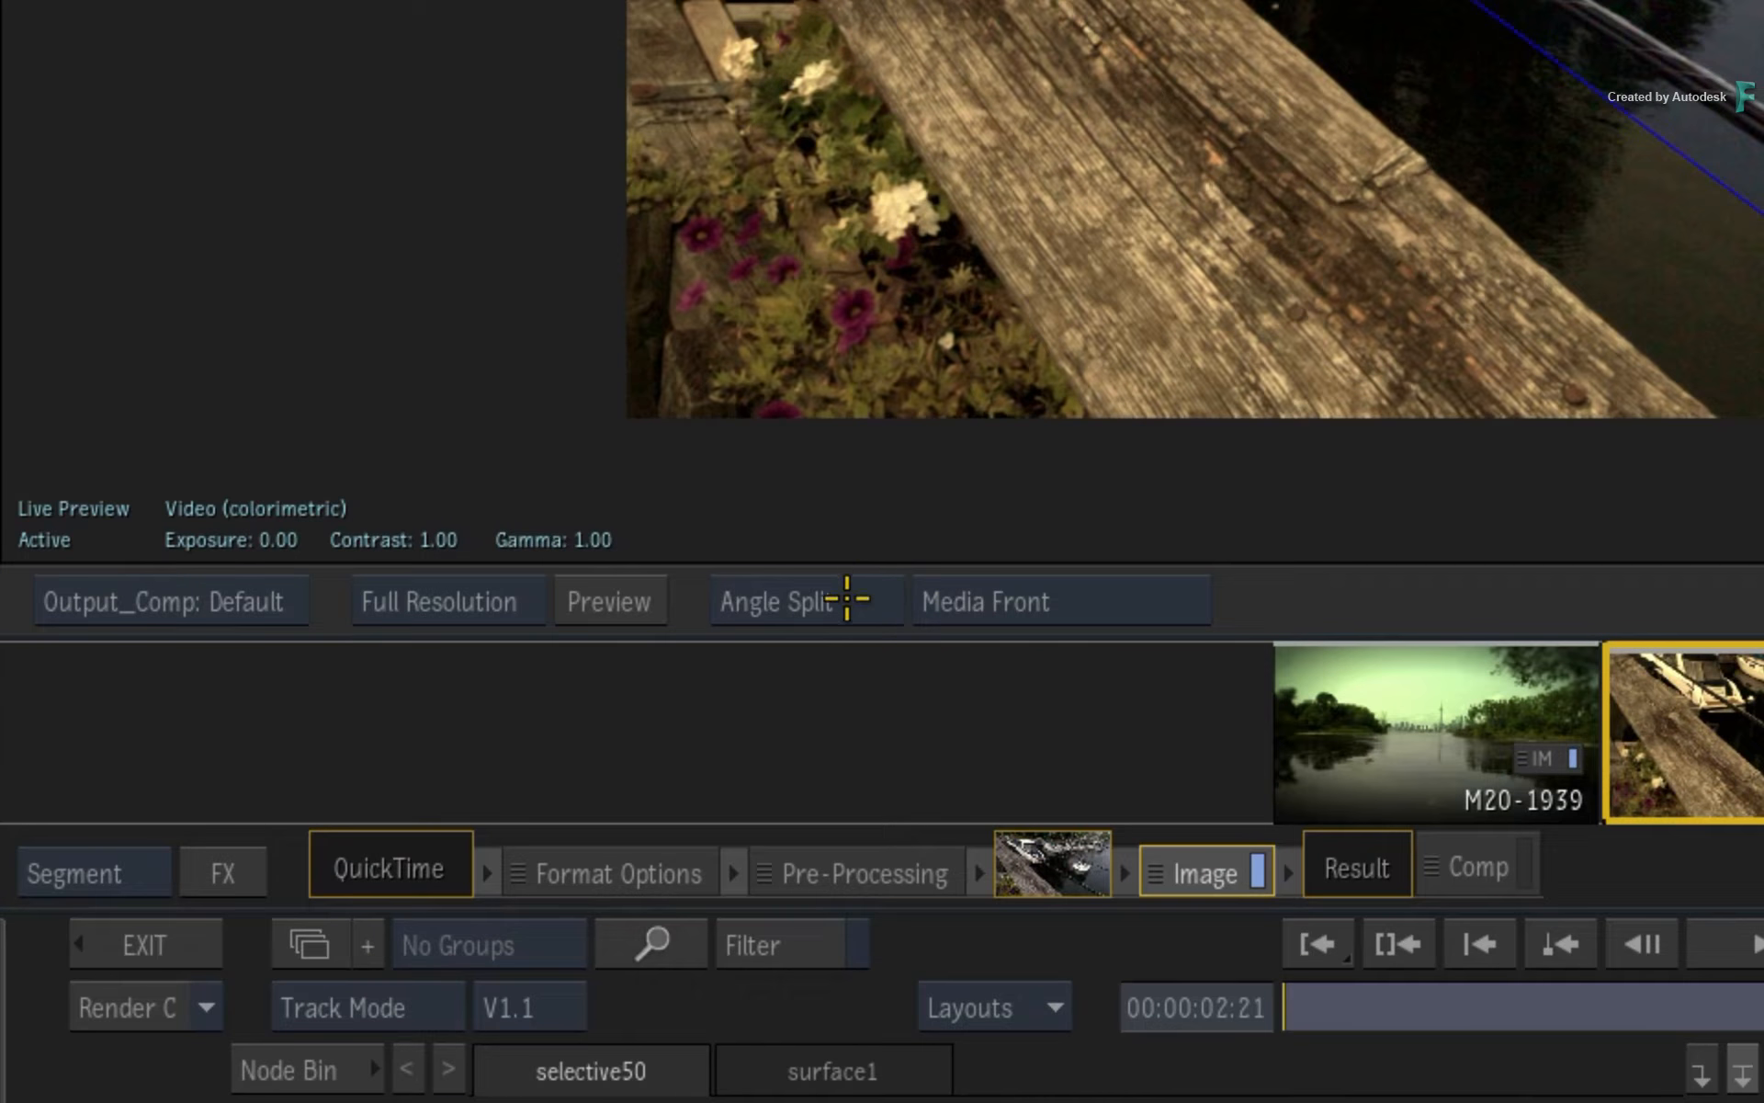
- Bring up Edit Compare Modes, move it aside and switch the comparison to Horizontal Split
left_click(846, 598)
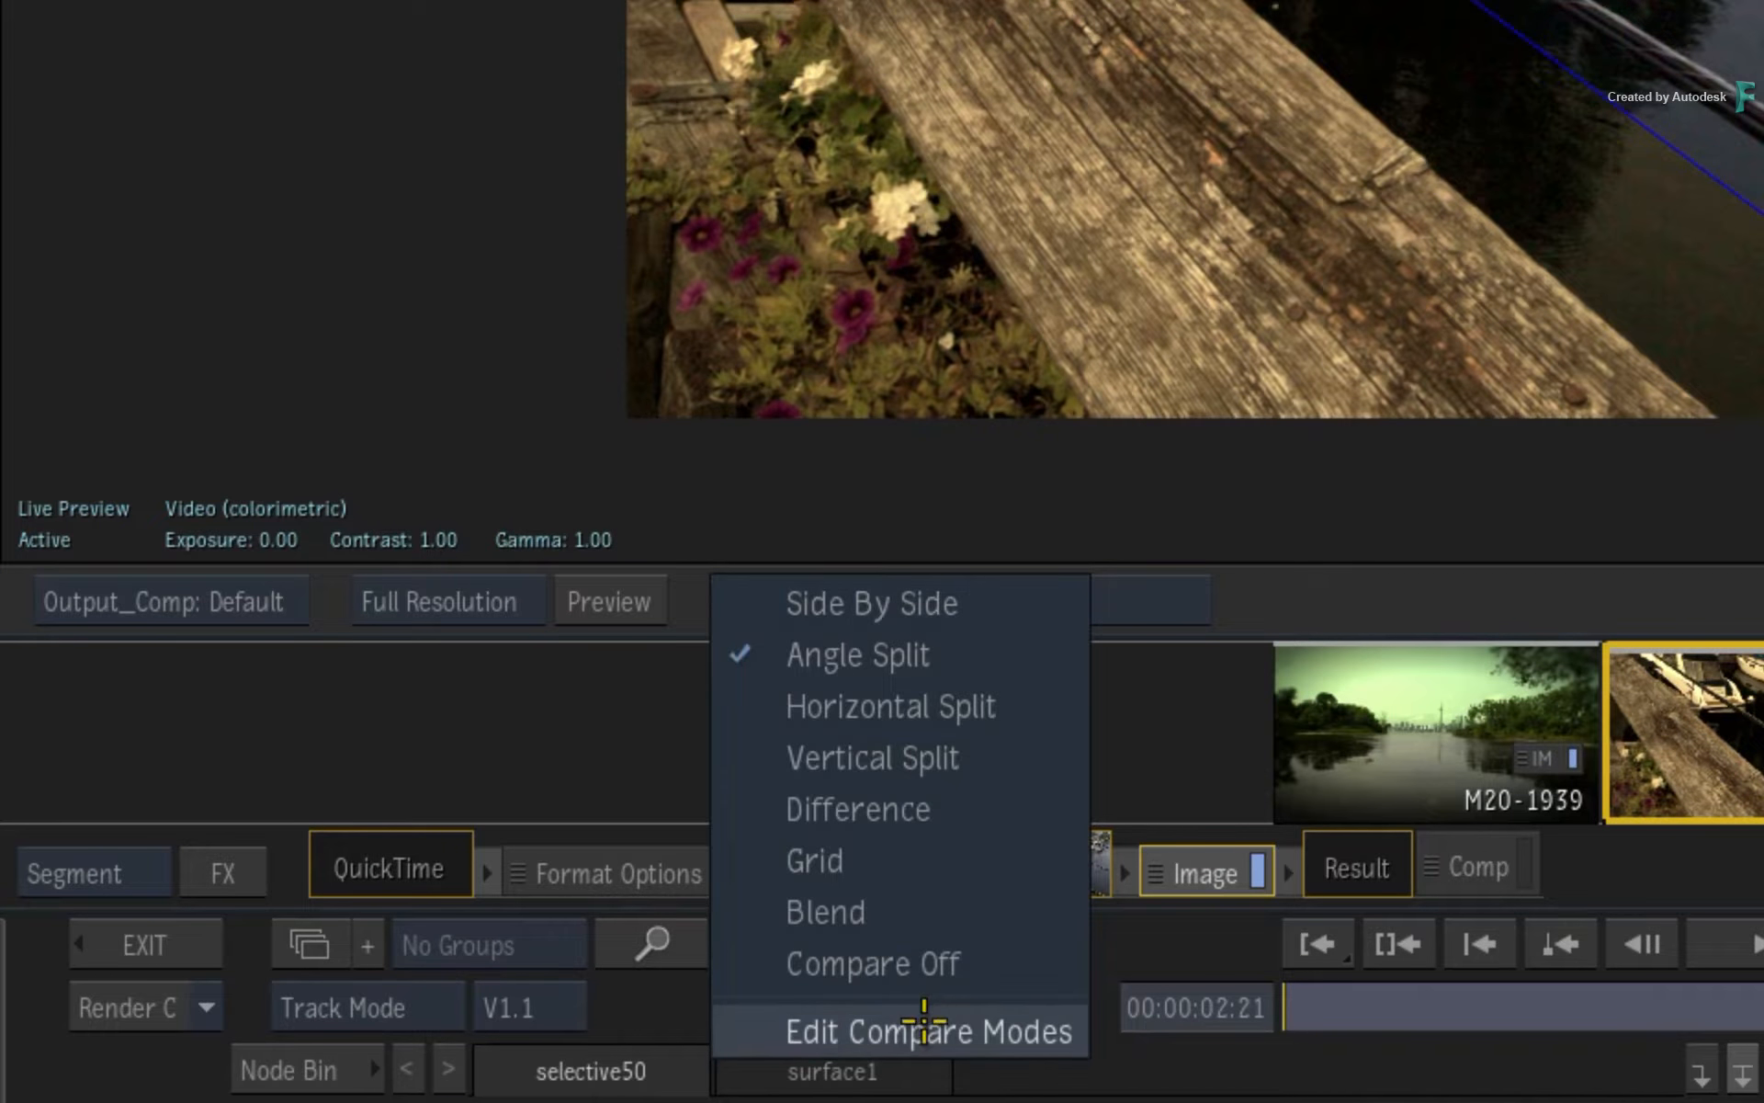
left_click(924, 1031)
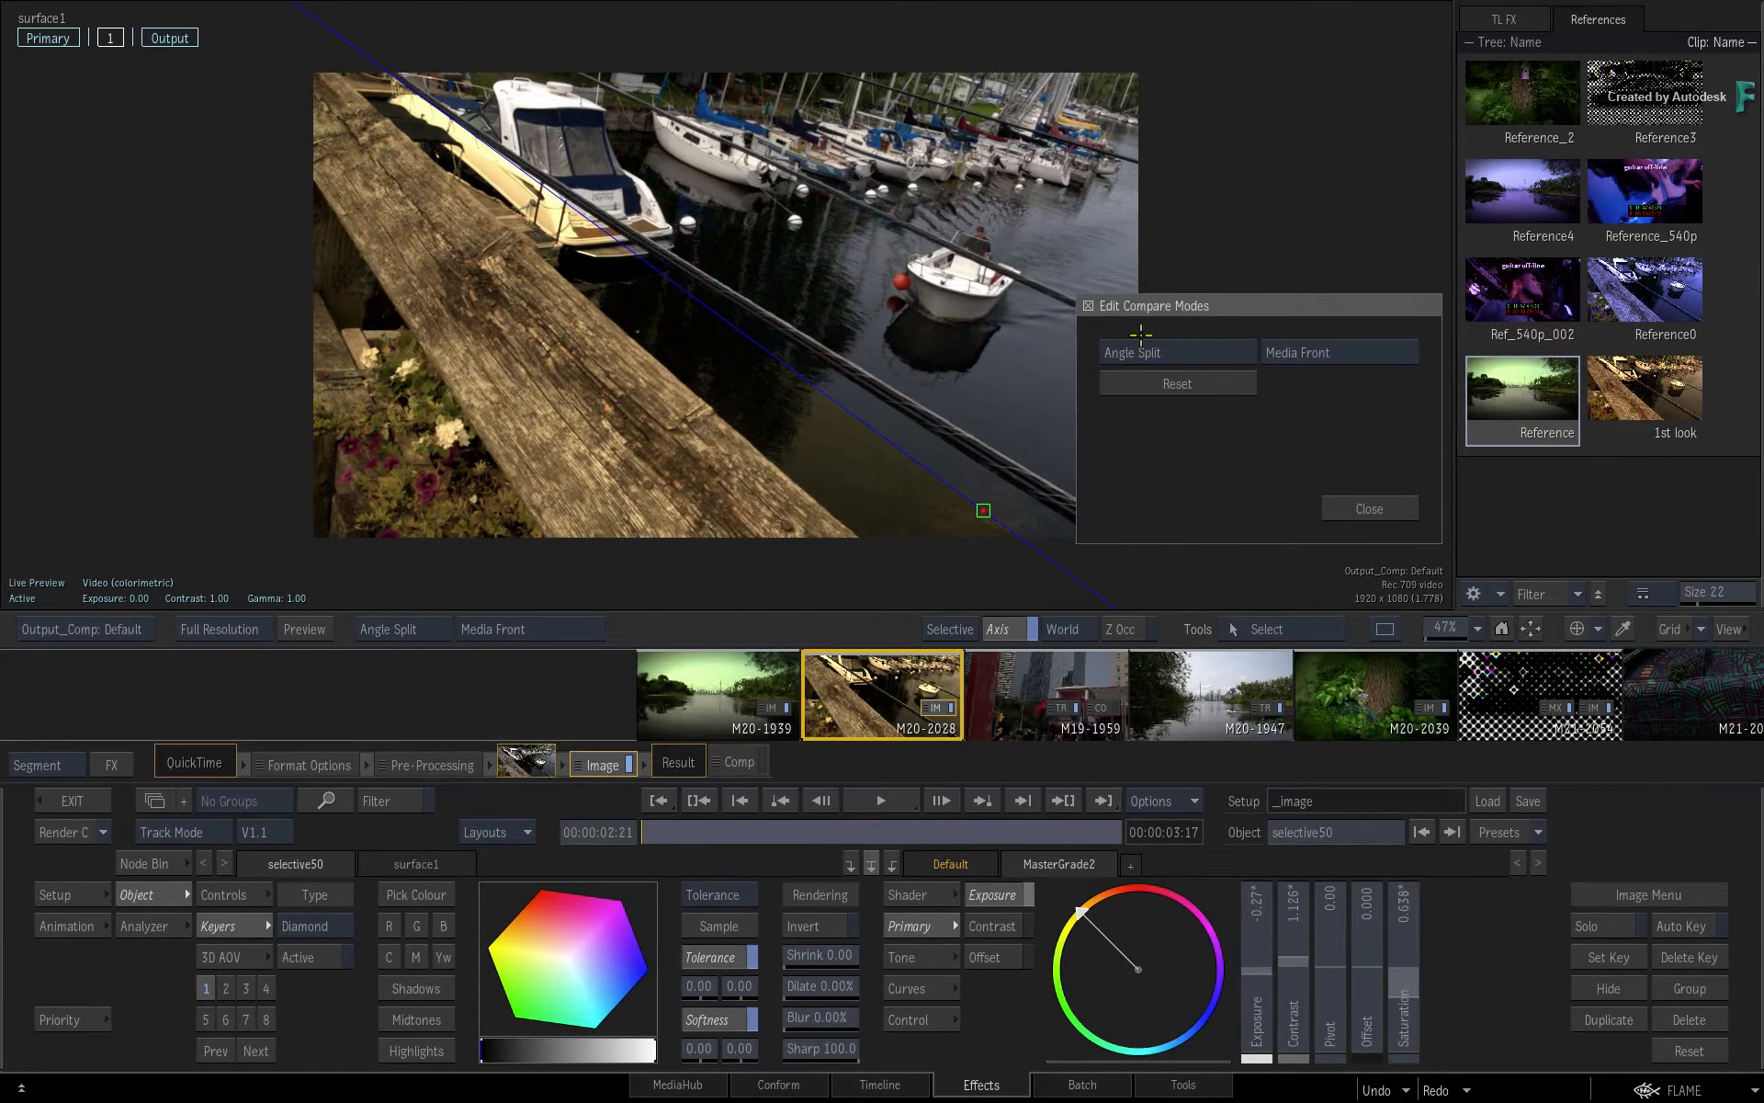
left_click_drag(823, 263, 661, 270)
left_click_drag(1177, 305, 1127, 272)
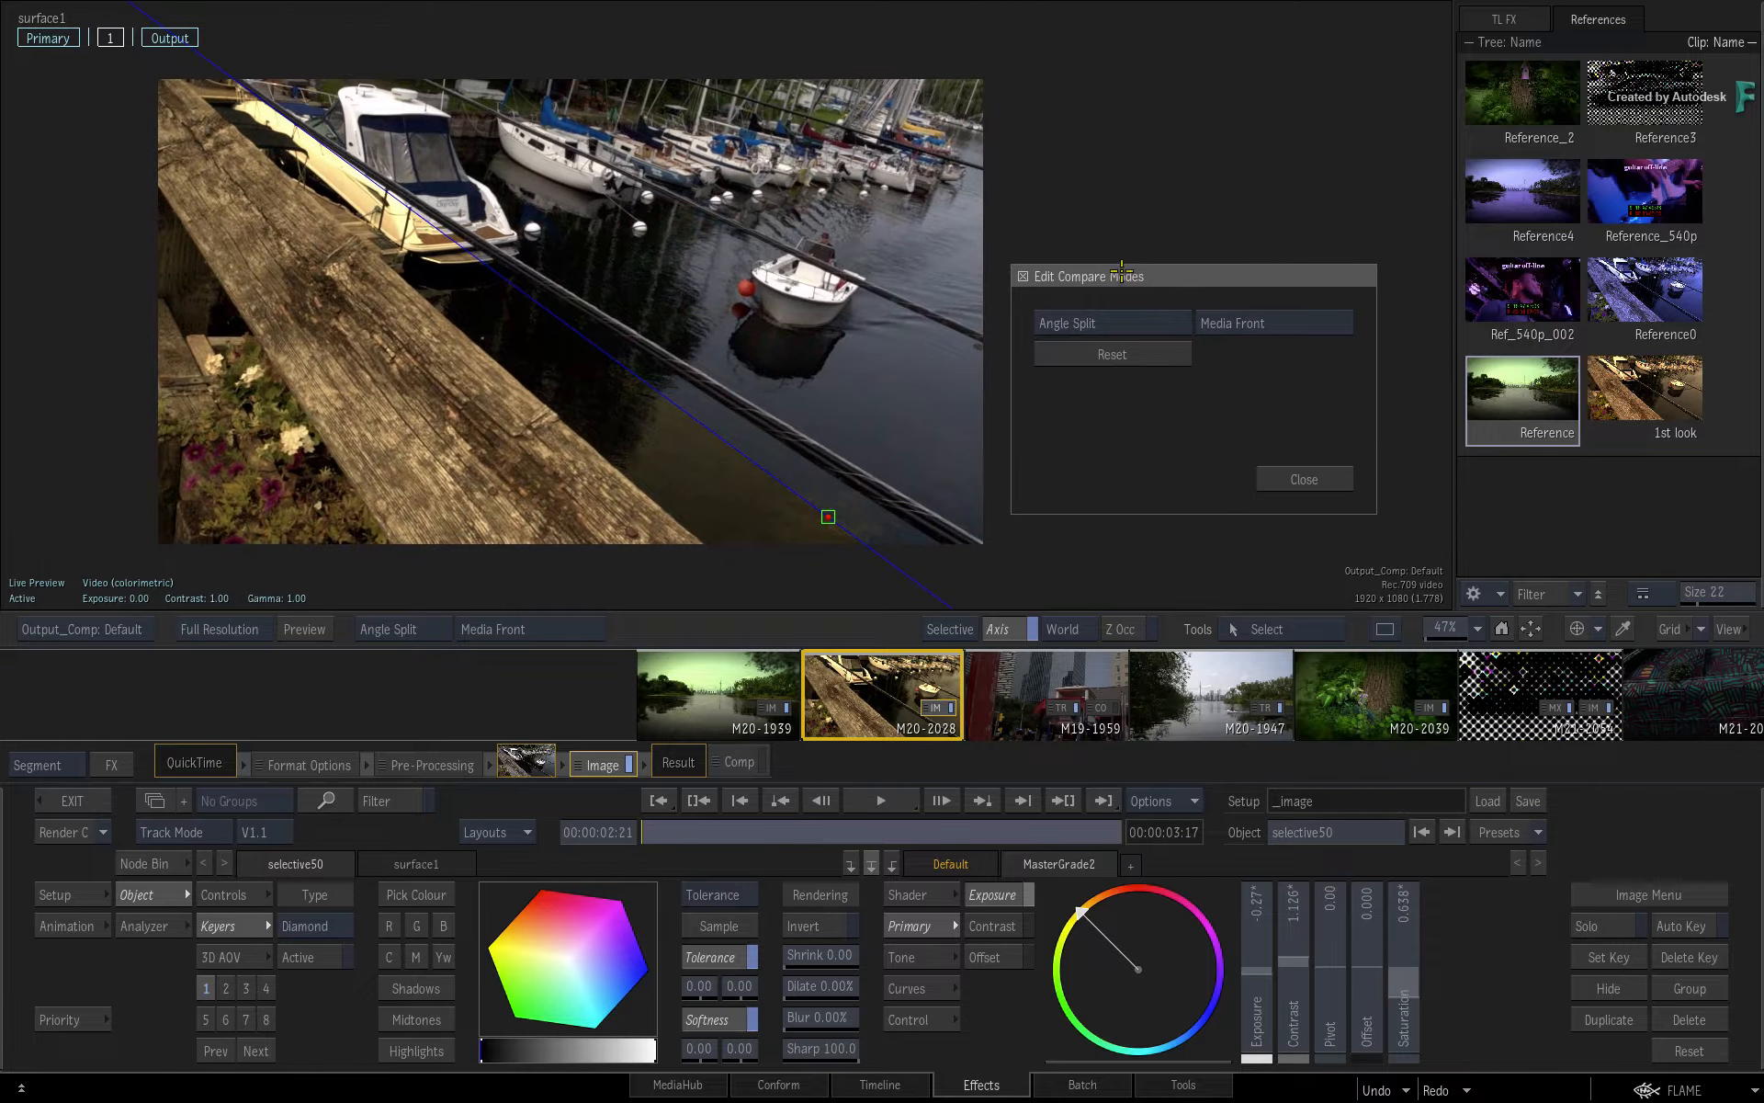
left_click(1129, 328)
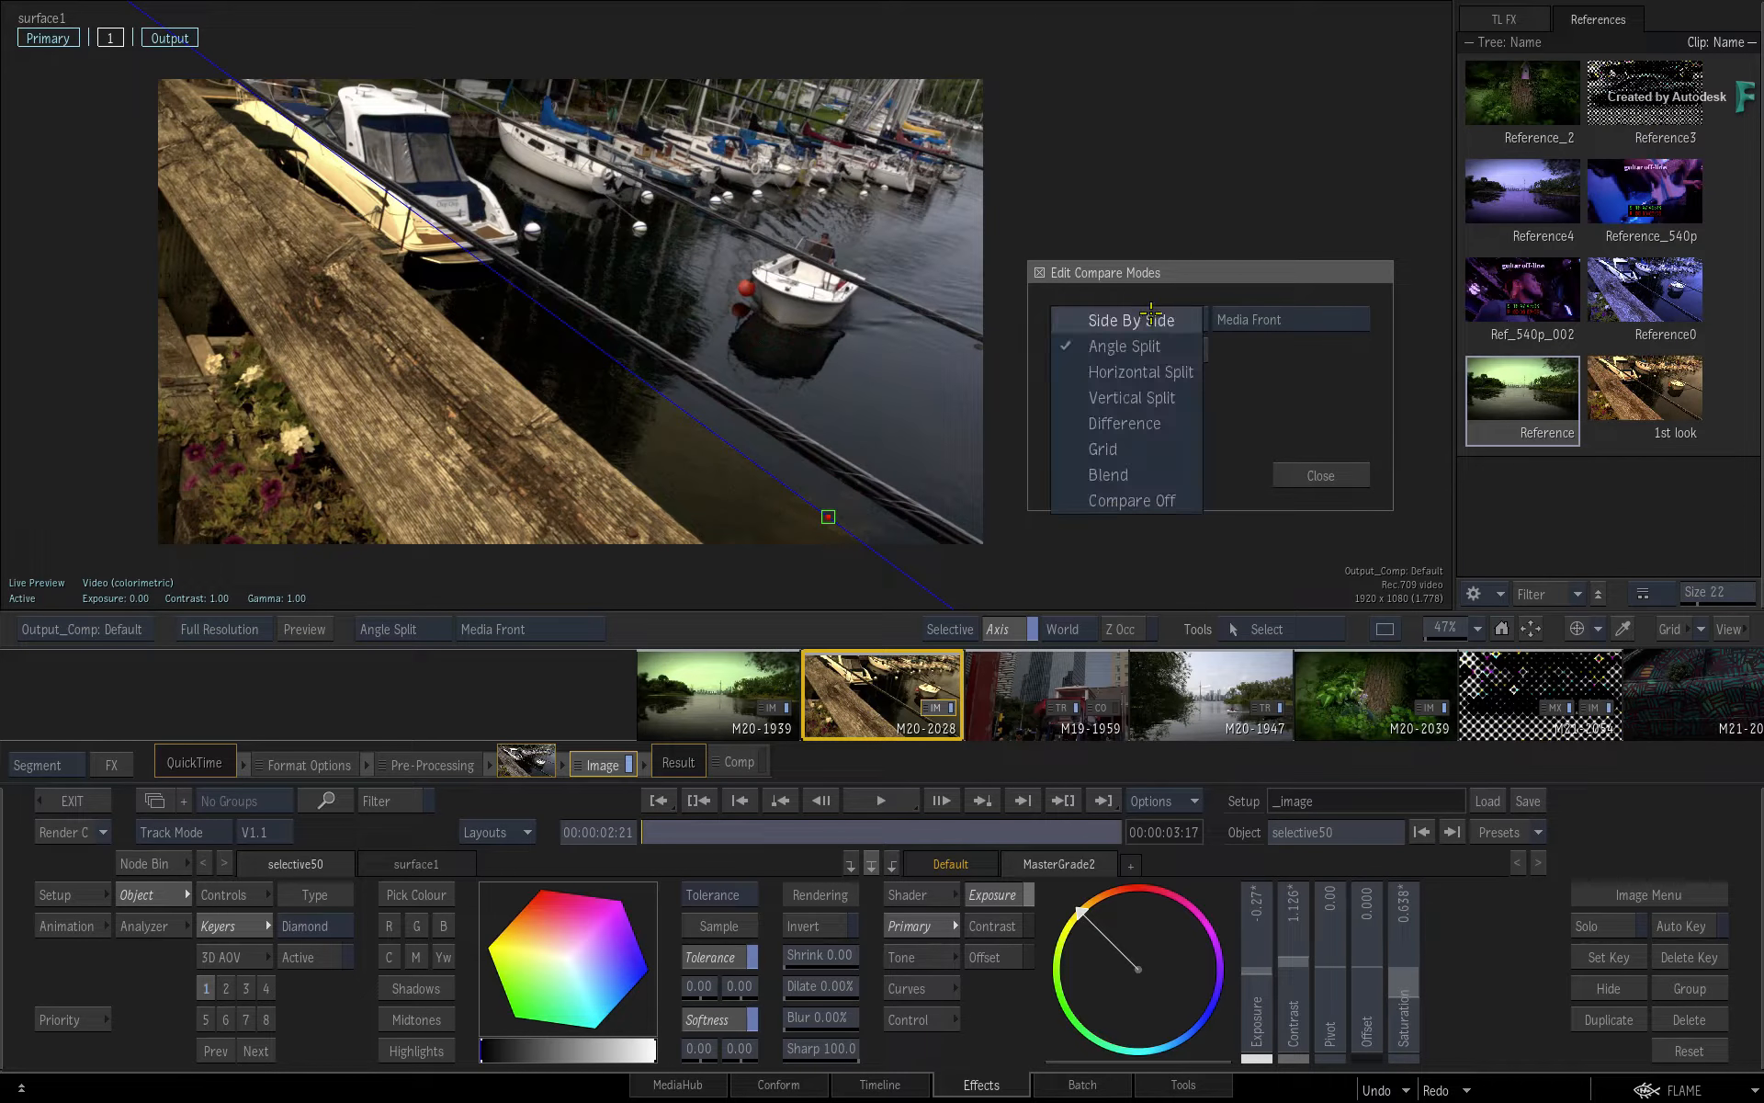
left_click(1130, 370)
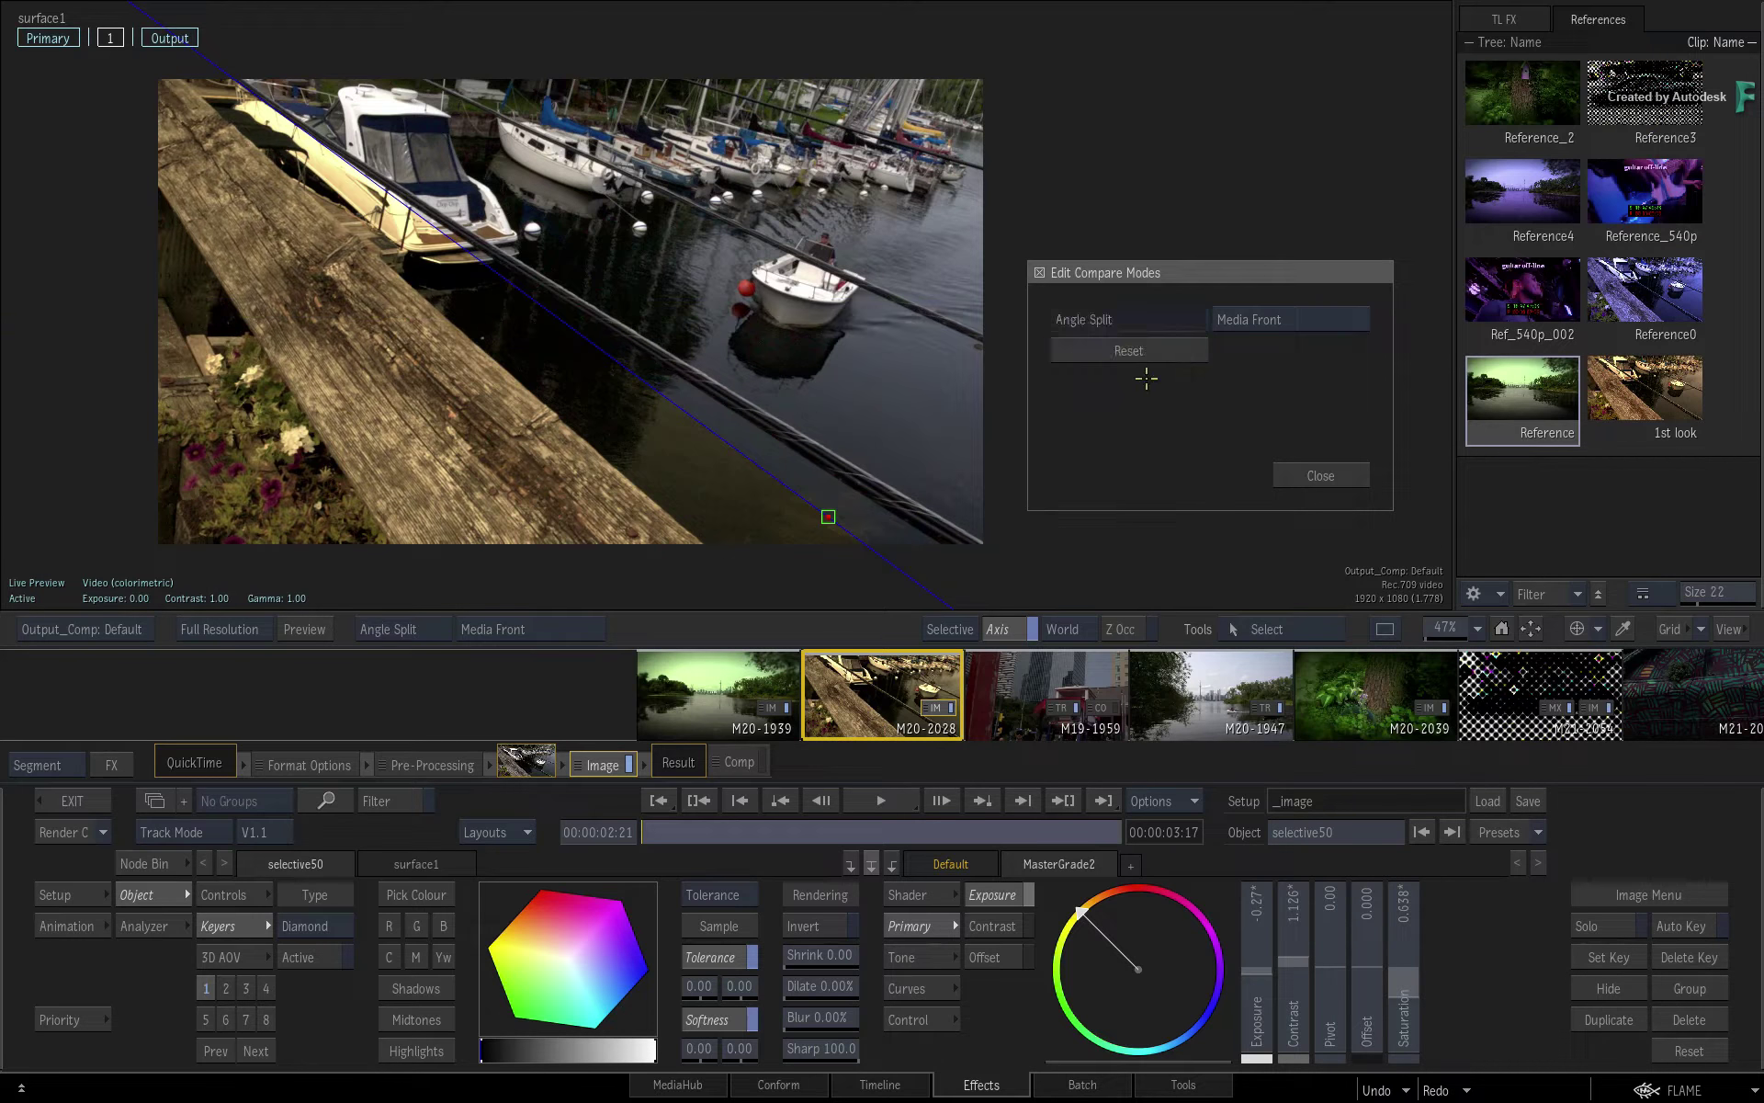
left_click(1131, 318)
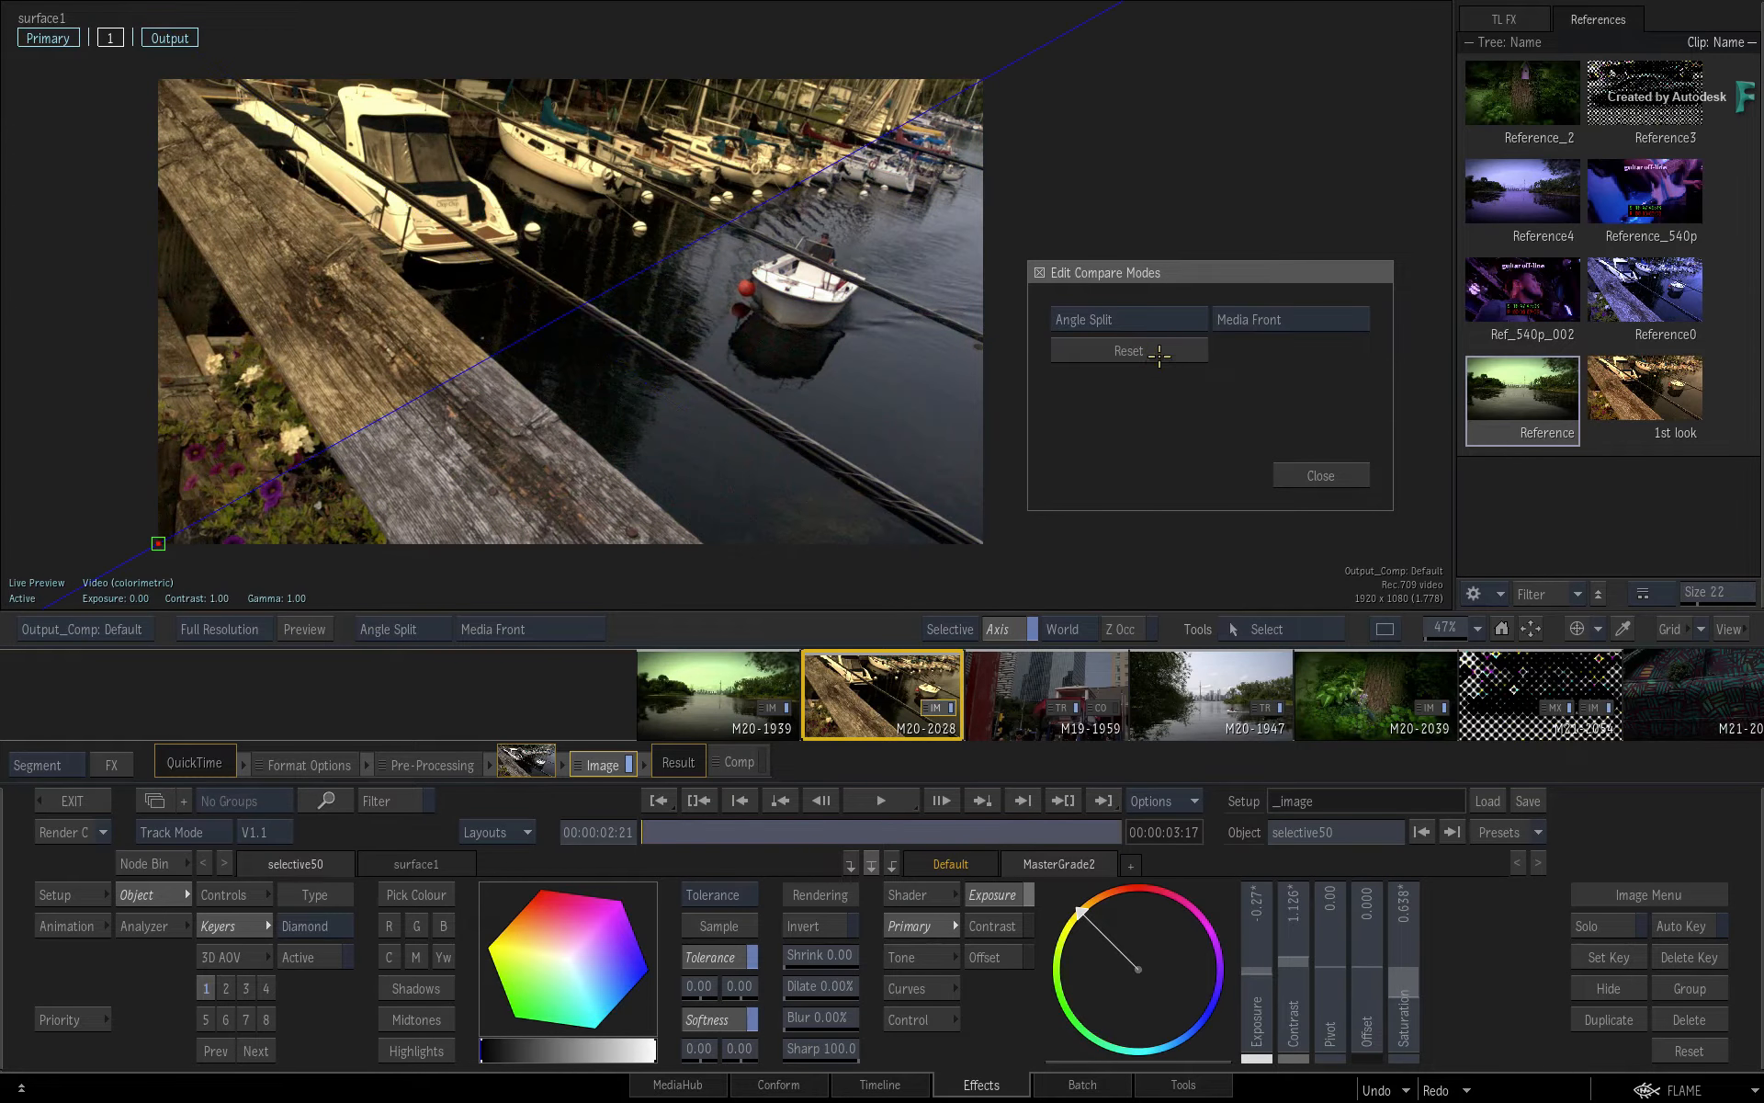
- Switch to Grid compare and resize the checkerboard squares through several values up to 68
left_click(1159, 331)
left_click(1156, 504)
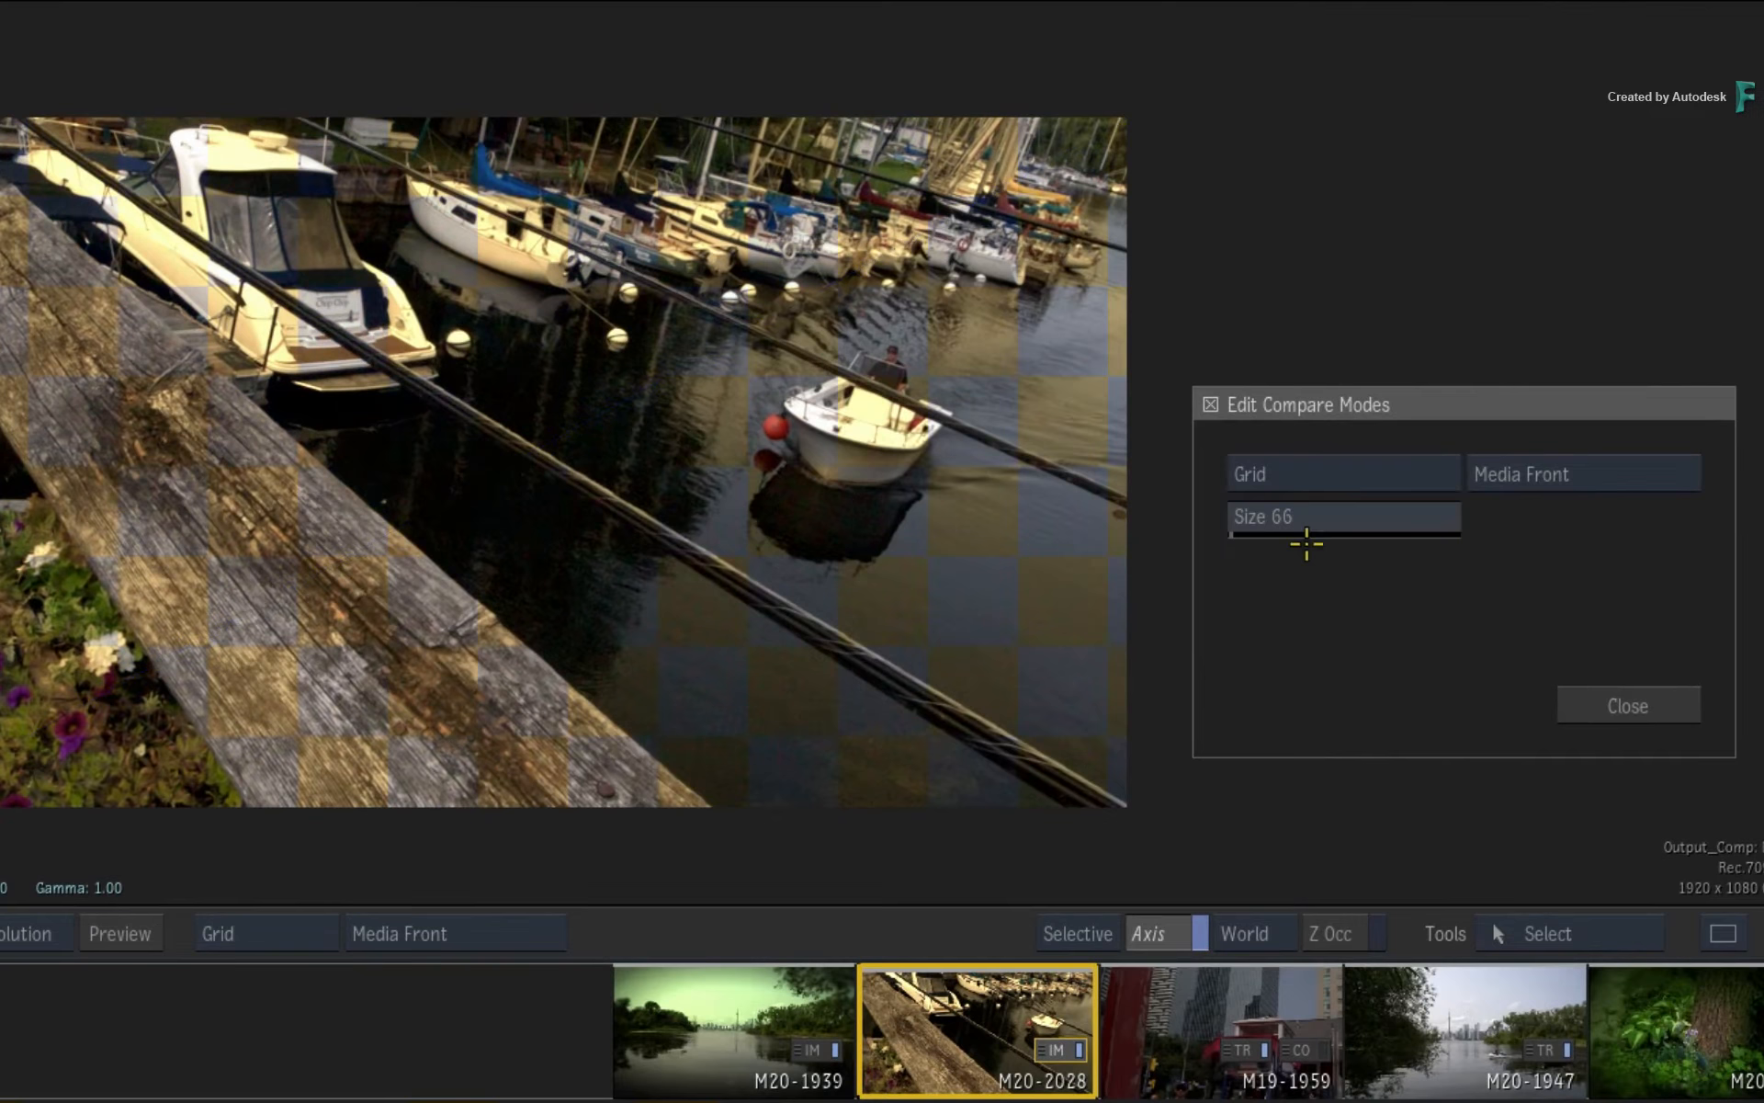
mouse_move(1307, 539)
left_mouse_down()
mouse_move(1343, 520)
mouse_move(1309, 521)
left_mouse_up()
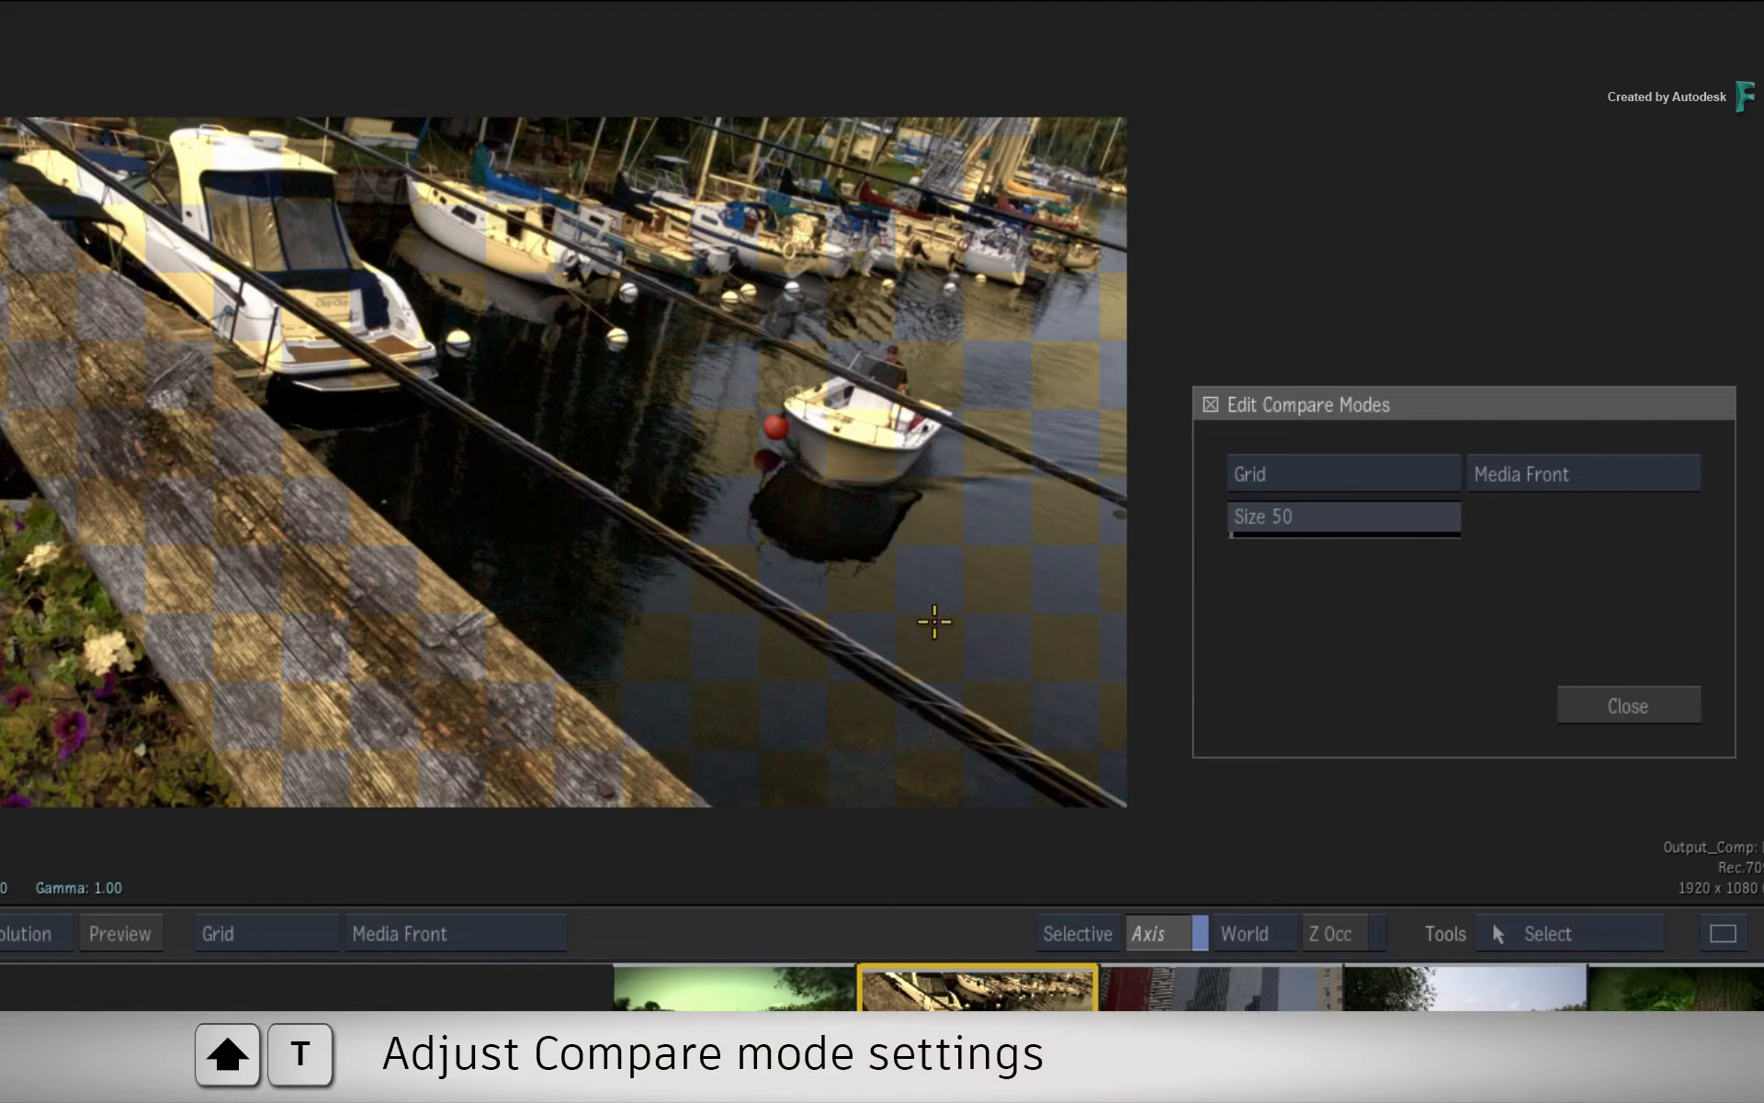
mouse_move(414, 545)
left_mouse_down()
mouse_move(501, 511)
mouse_move(398, 477)
mouse_move(425, 506)
left_mouse_up()
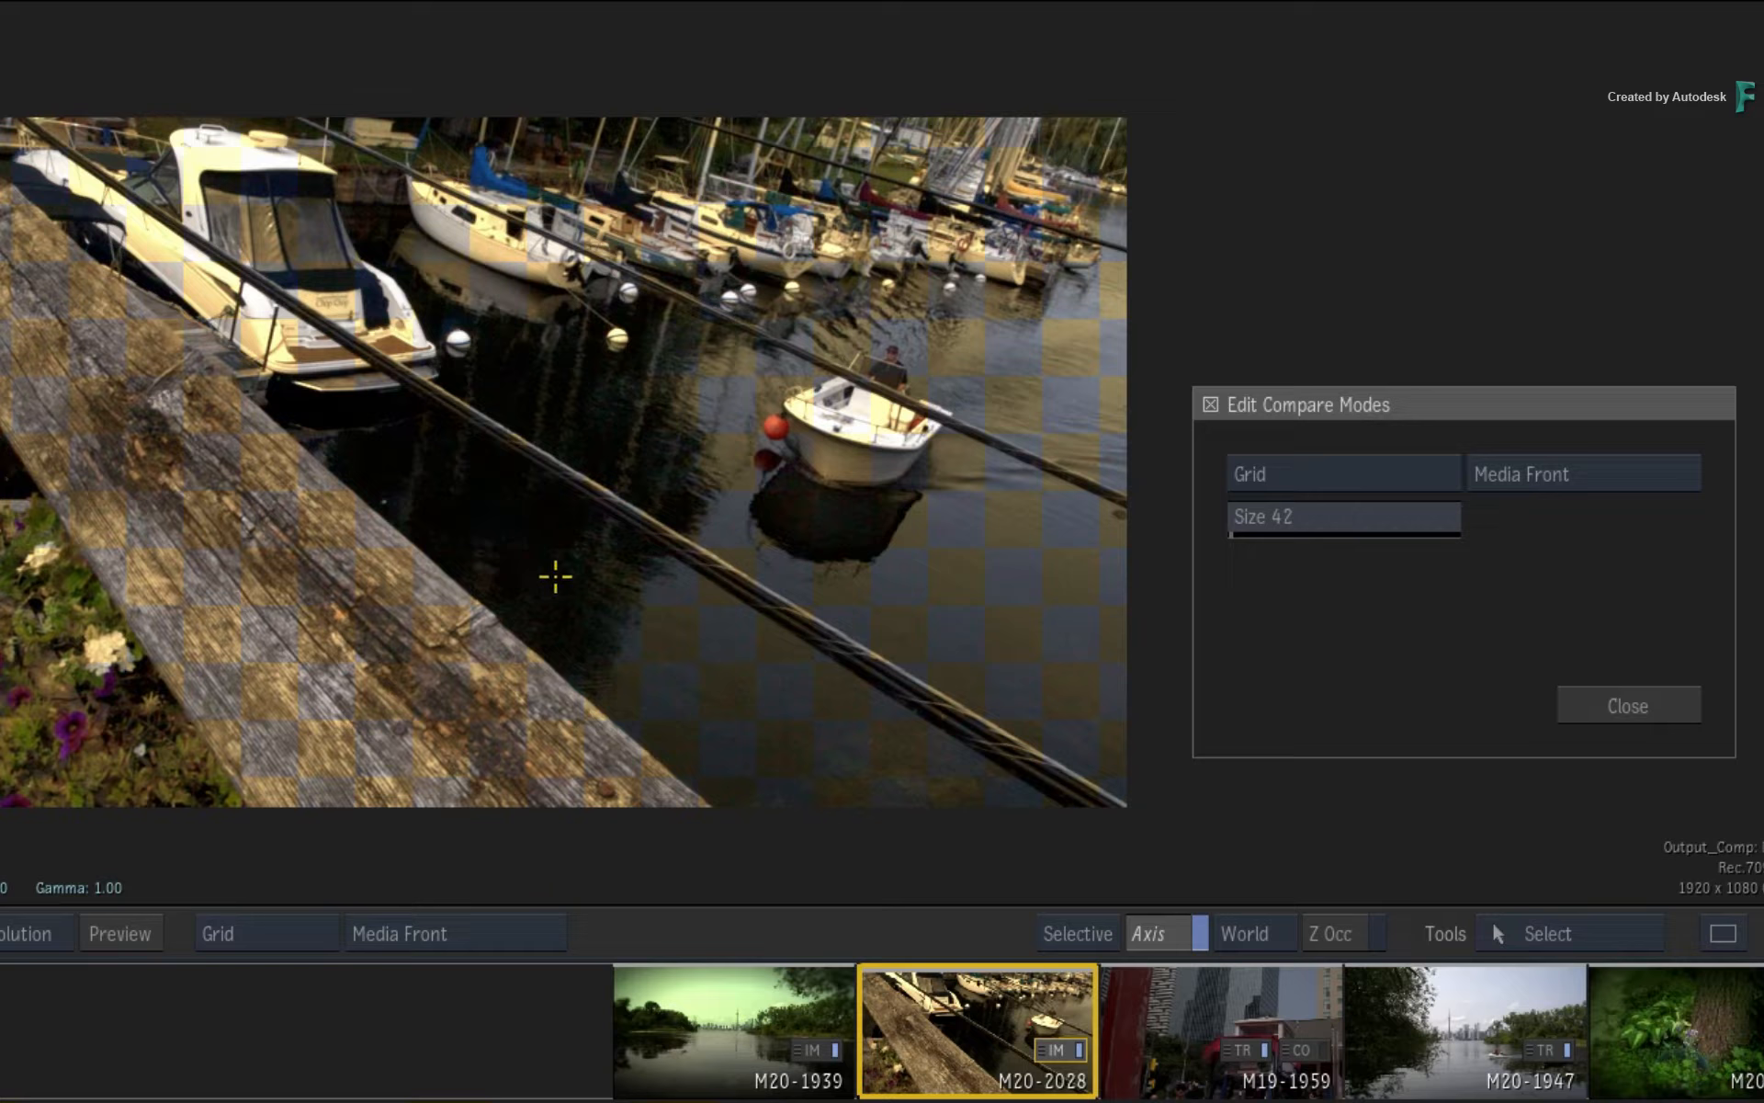
left_click_drag(612, 513, 664, 534)
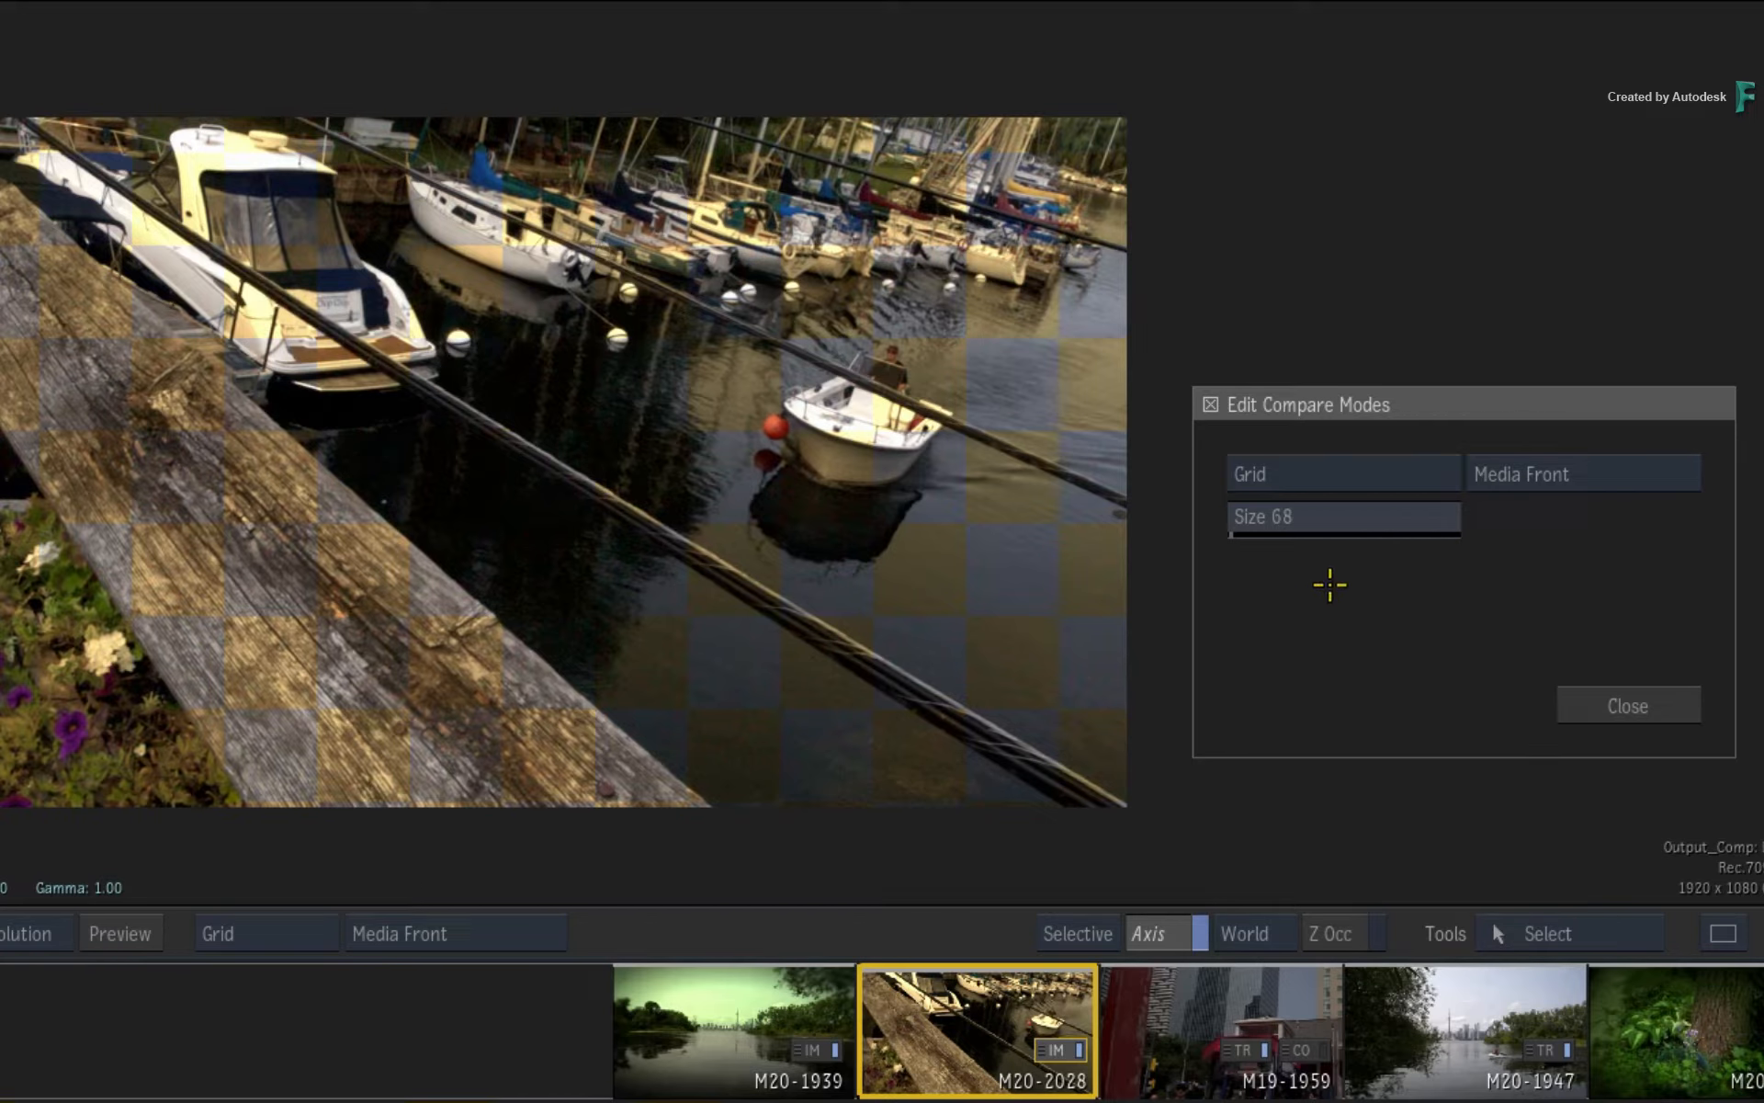
- Switch to Difference compare, try gain, minimum and maximum, then reset gain to 1.00
left_click(1374, 472)
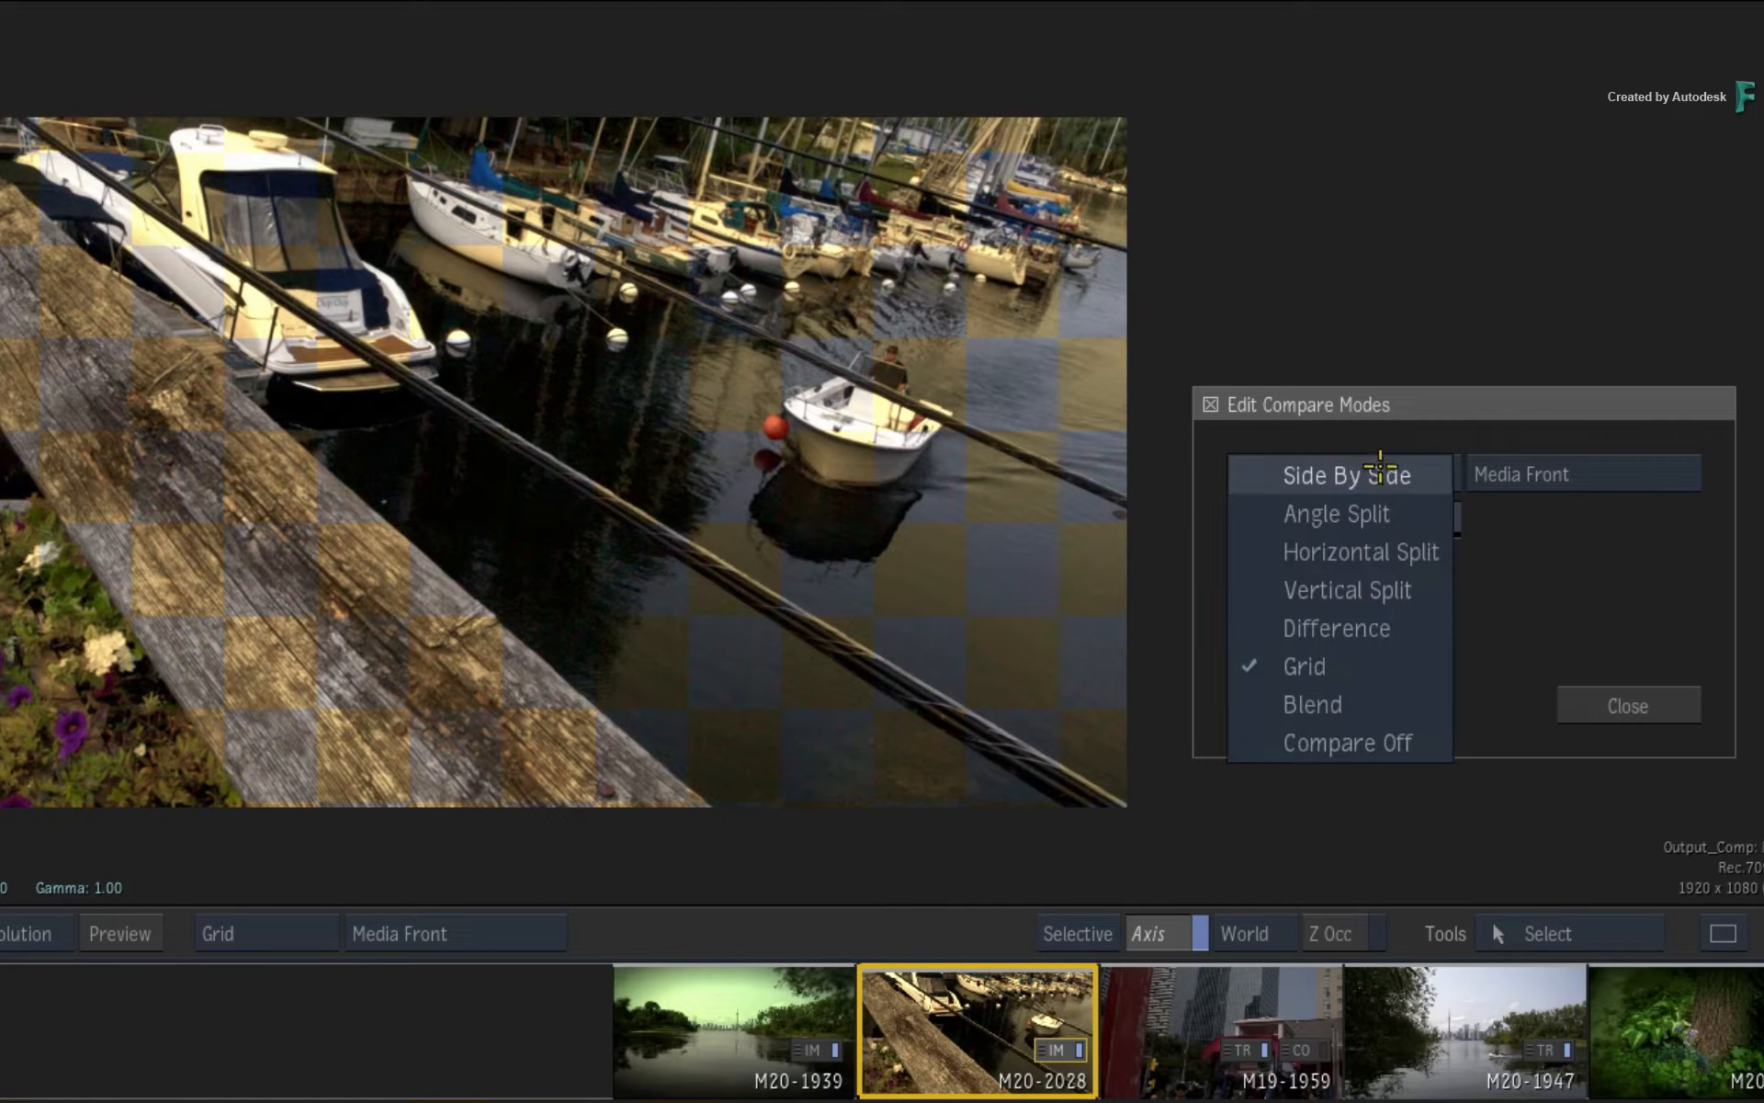
left_click(1338, 628)
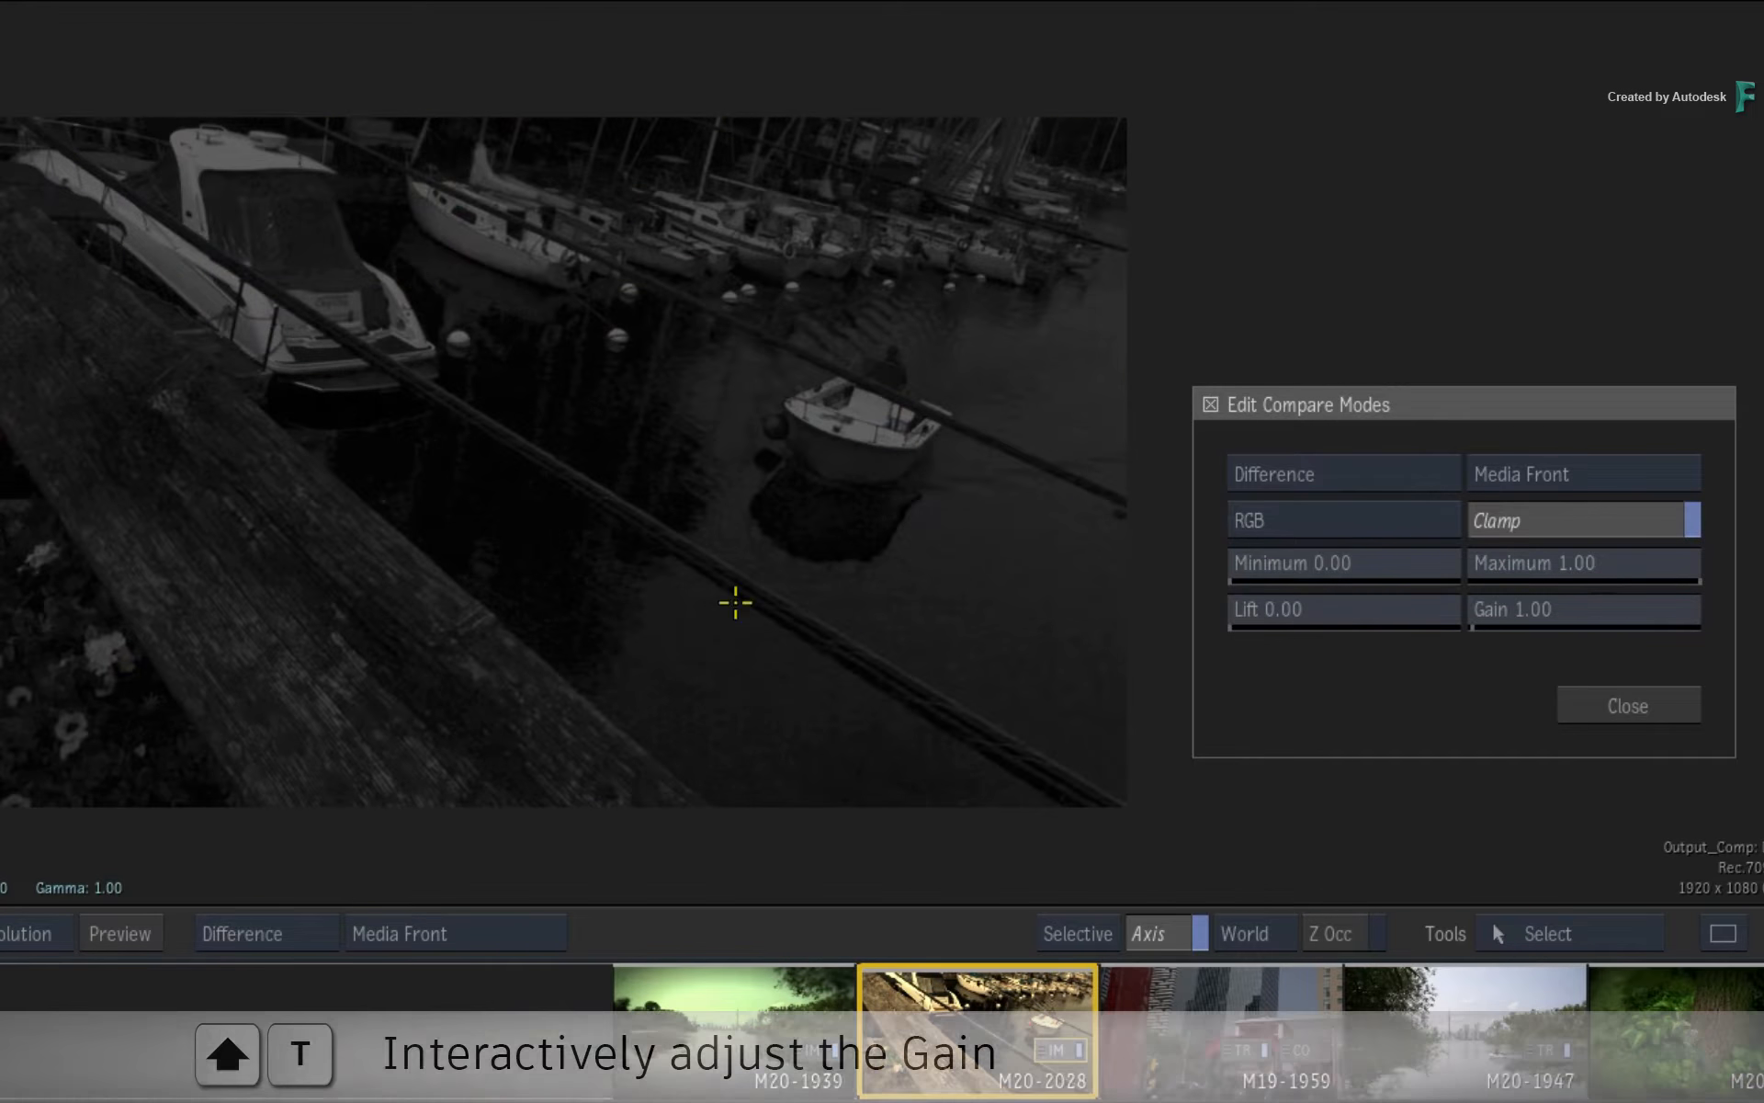
mouse_move(618, 513)
left_mouse_down()
mouse_move(775, 474)
mouse_move(704, 479)
left_mouse_up()
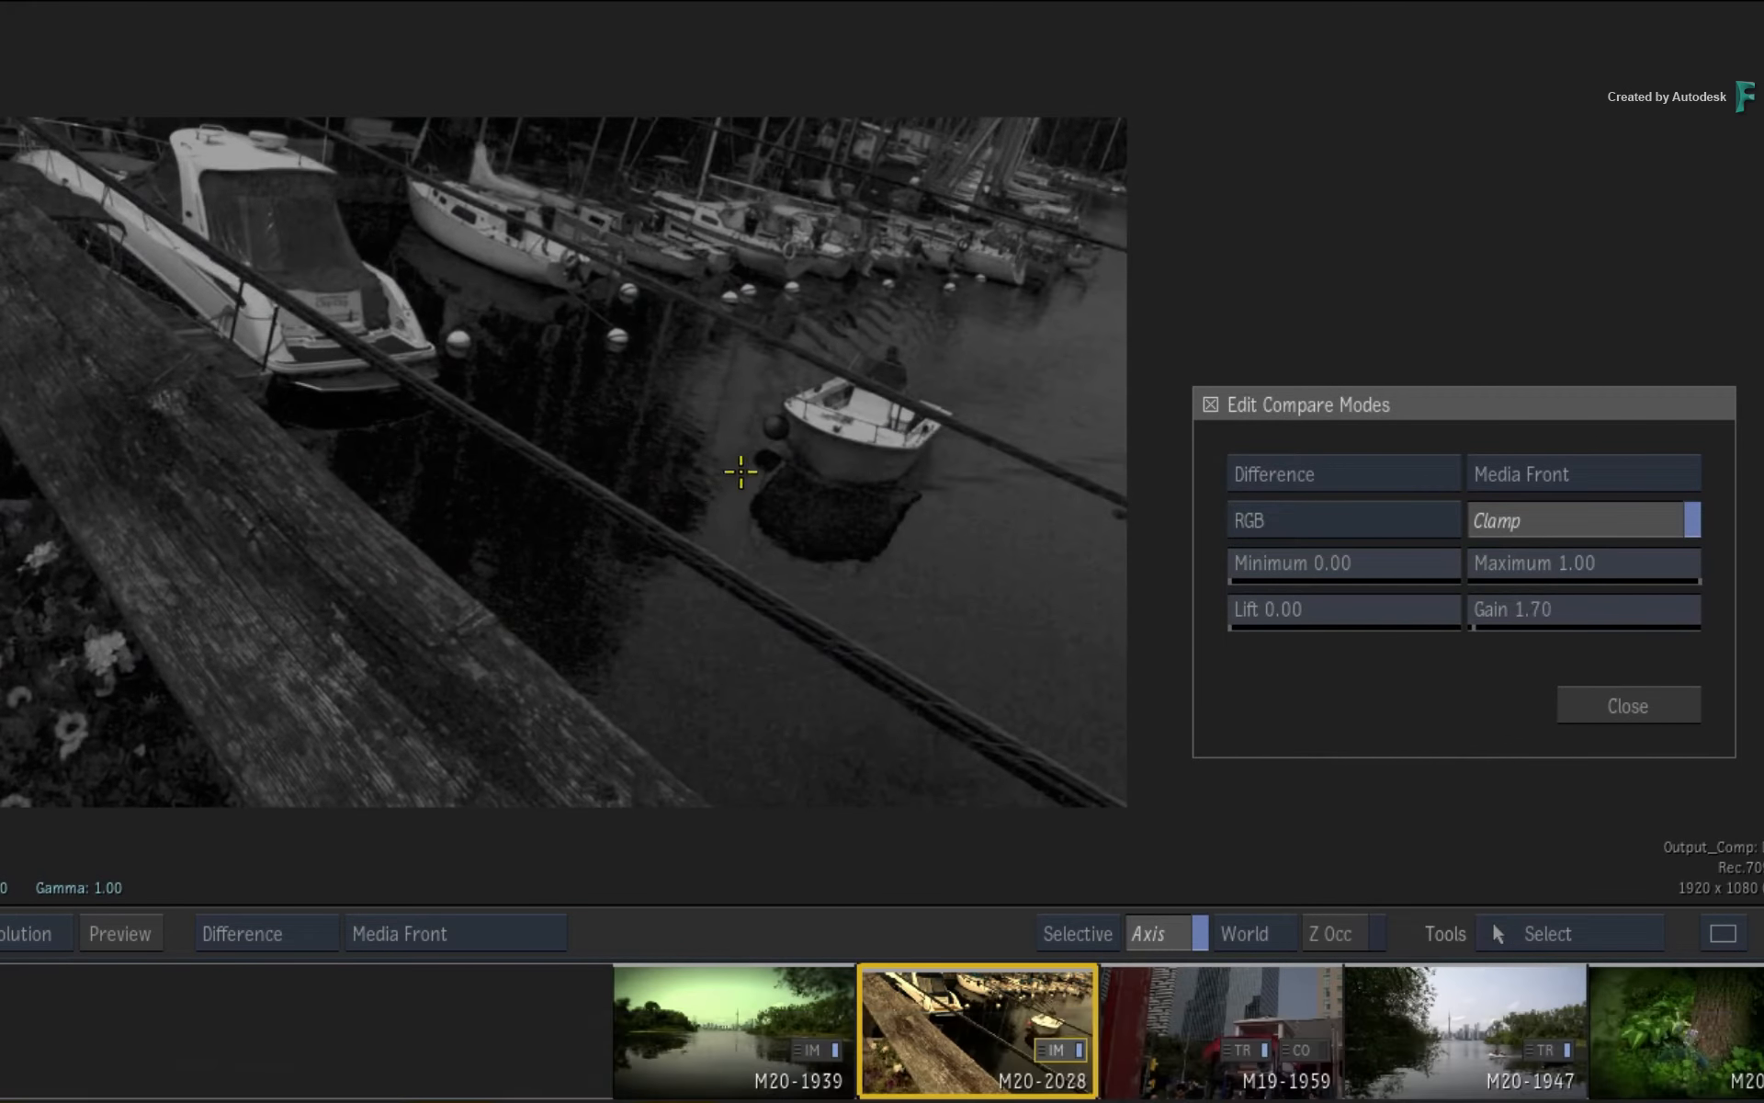
left_click_drag(580, 500, 424, 530)
key("shift+u")
mouse_move(563, 549)
left_mouse_down()
mouse_move(361, 528)
mouse_move(595, 527)
left_mouse_up()
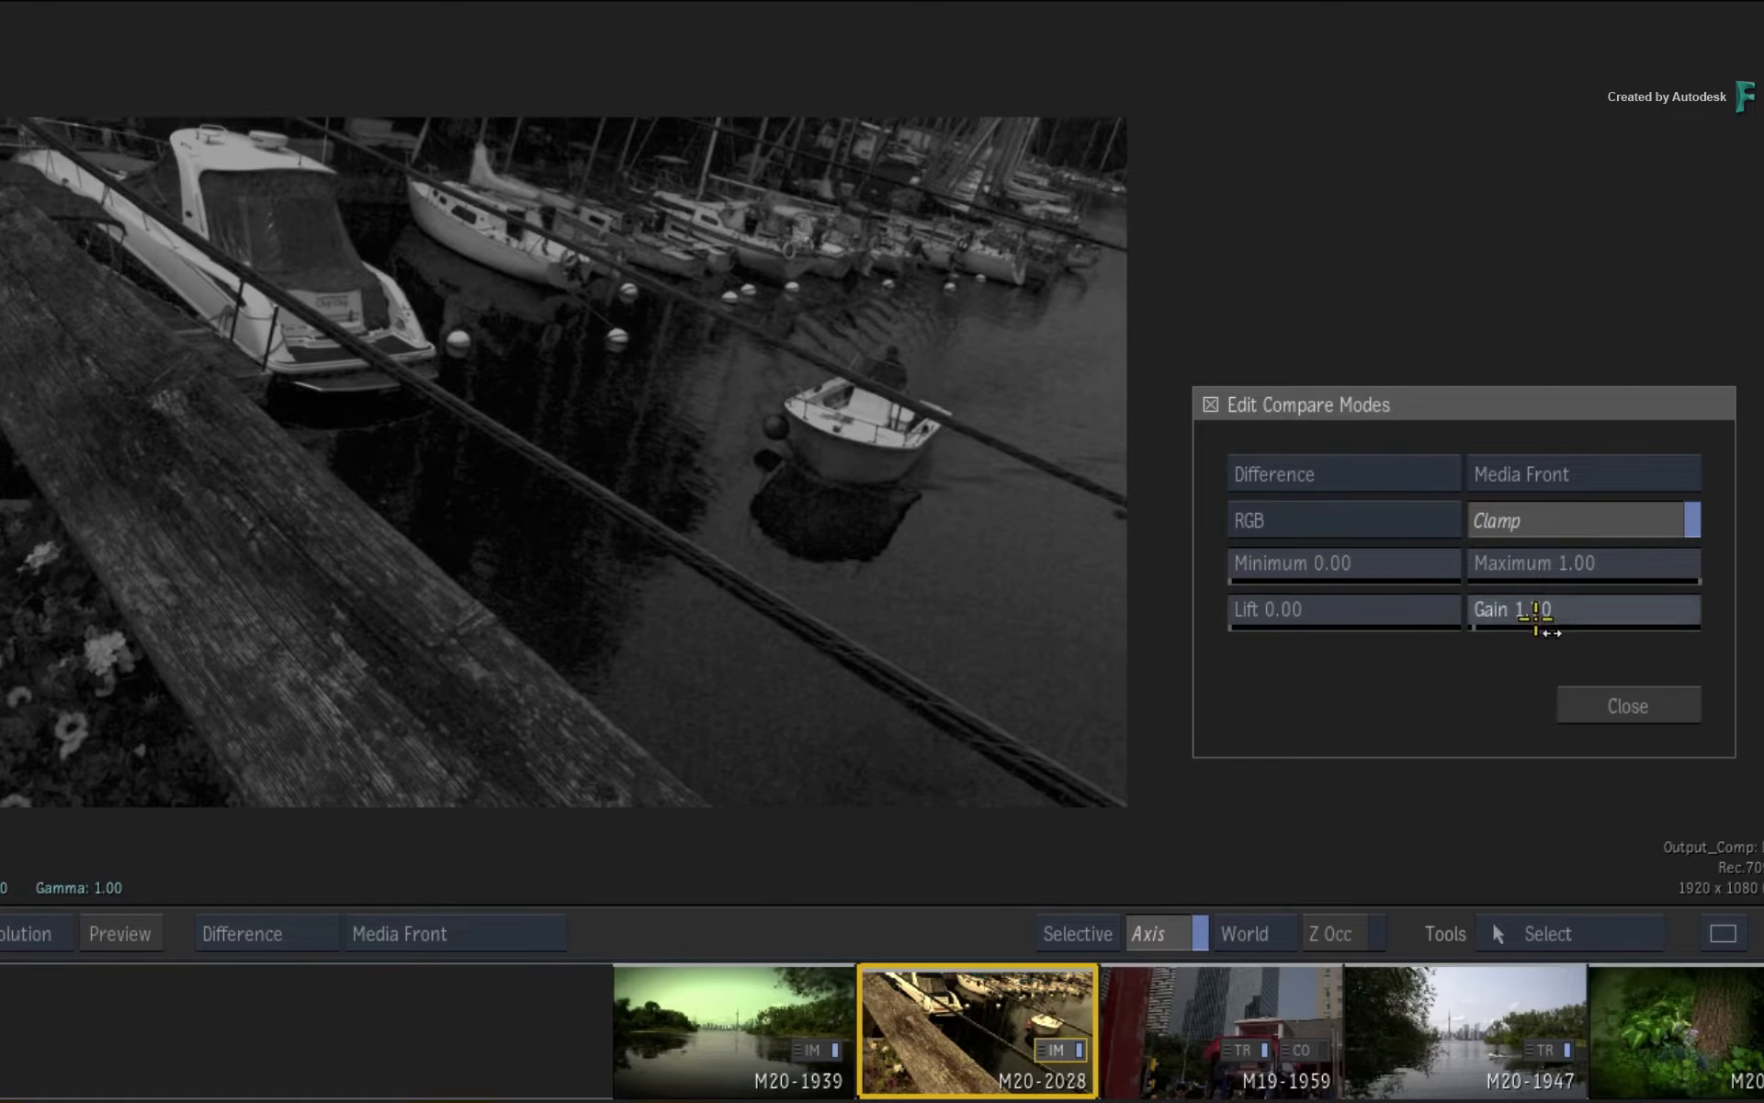
left_click(1536, 618, "ctrl")
- Switch to Blend compare and increase the blend between shot and reference with Shift+T
left_click(1344, 473)
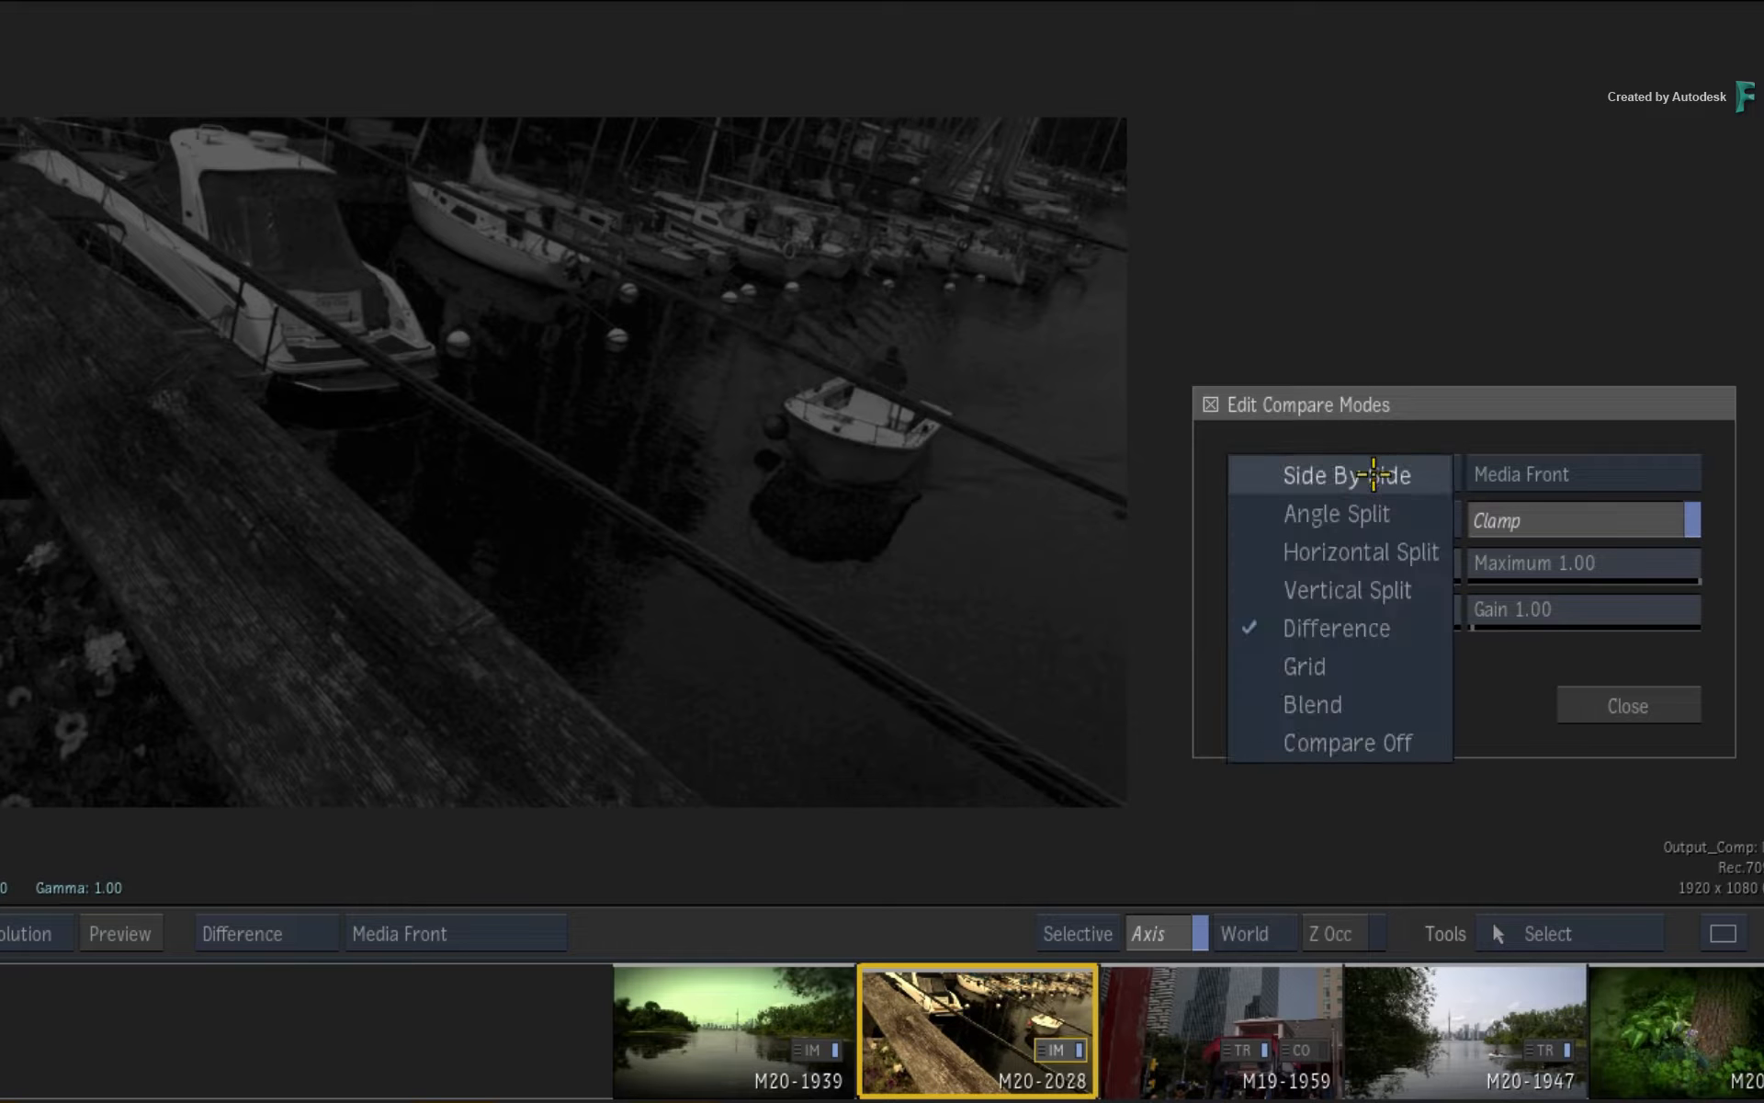
left_click(1327, 683)
key("shift+t")
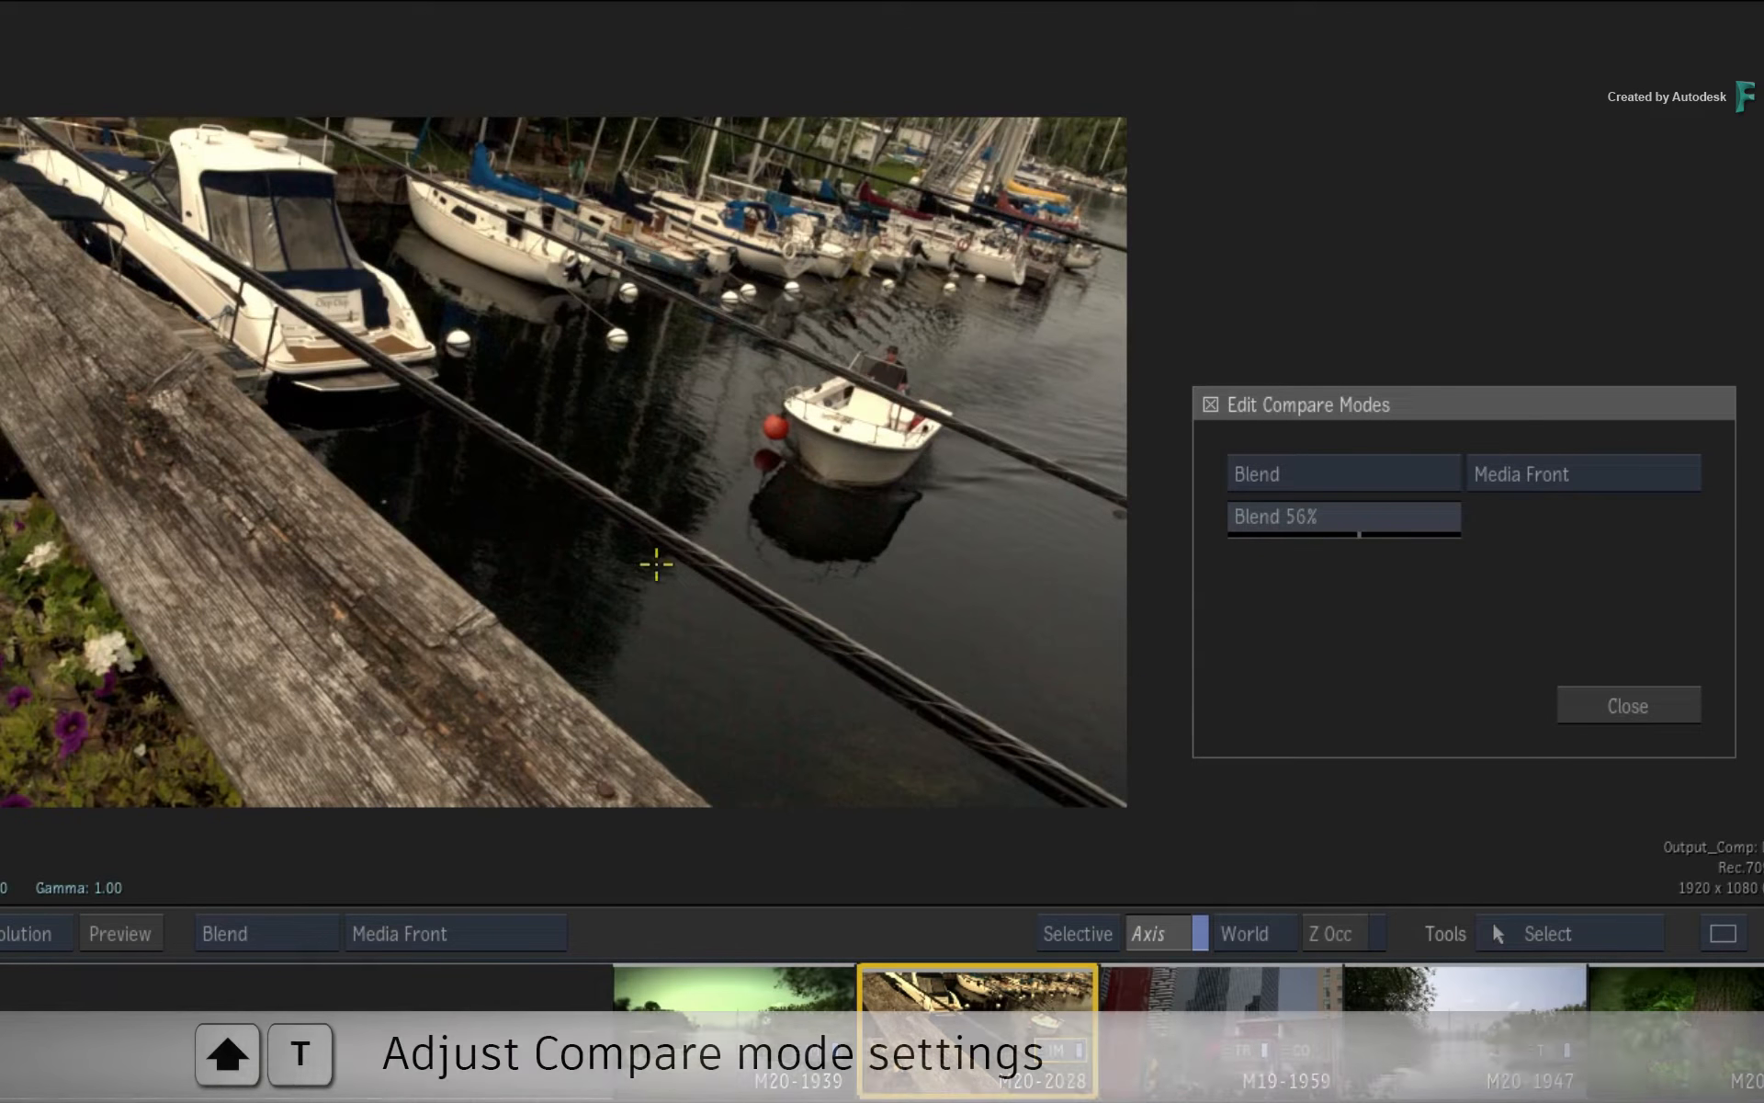
mouse_move(630, 584)
left_mouse_down()
mouse_move(647, 568)
mouse_move(607, 559)
left_mouse_up()
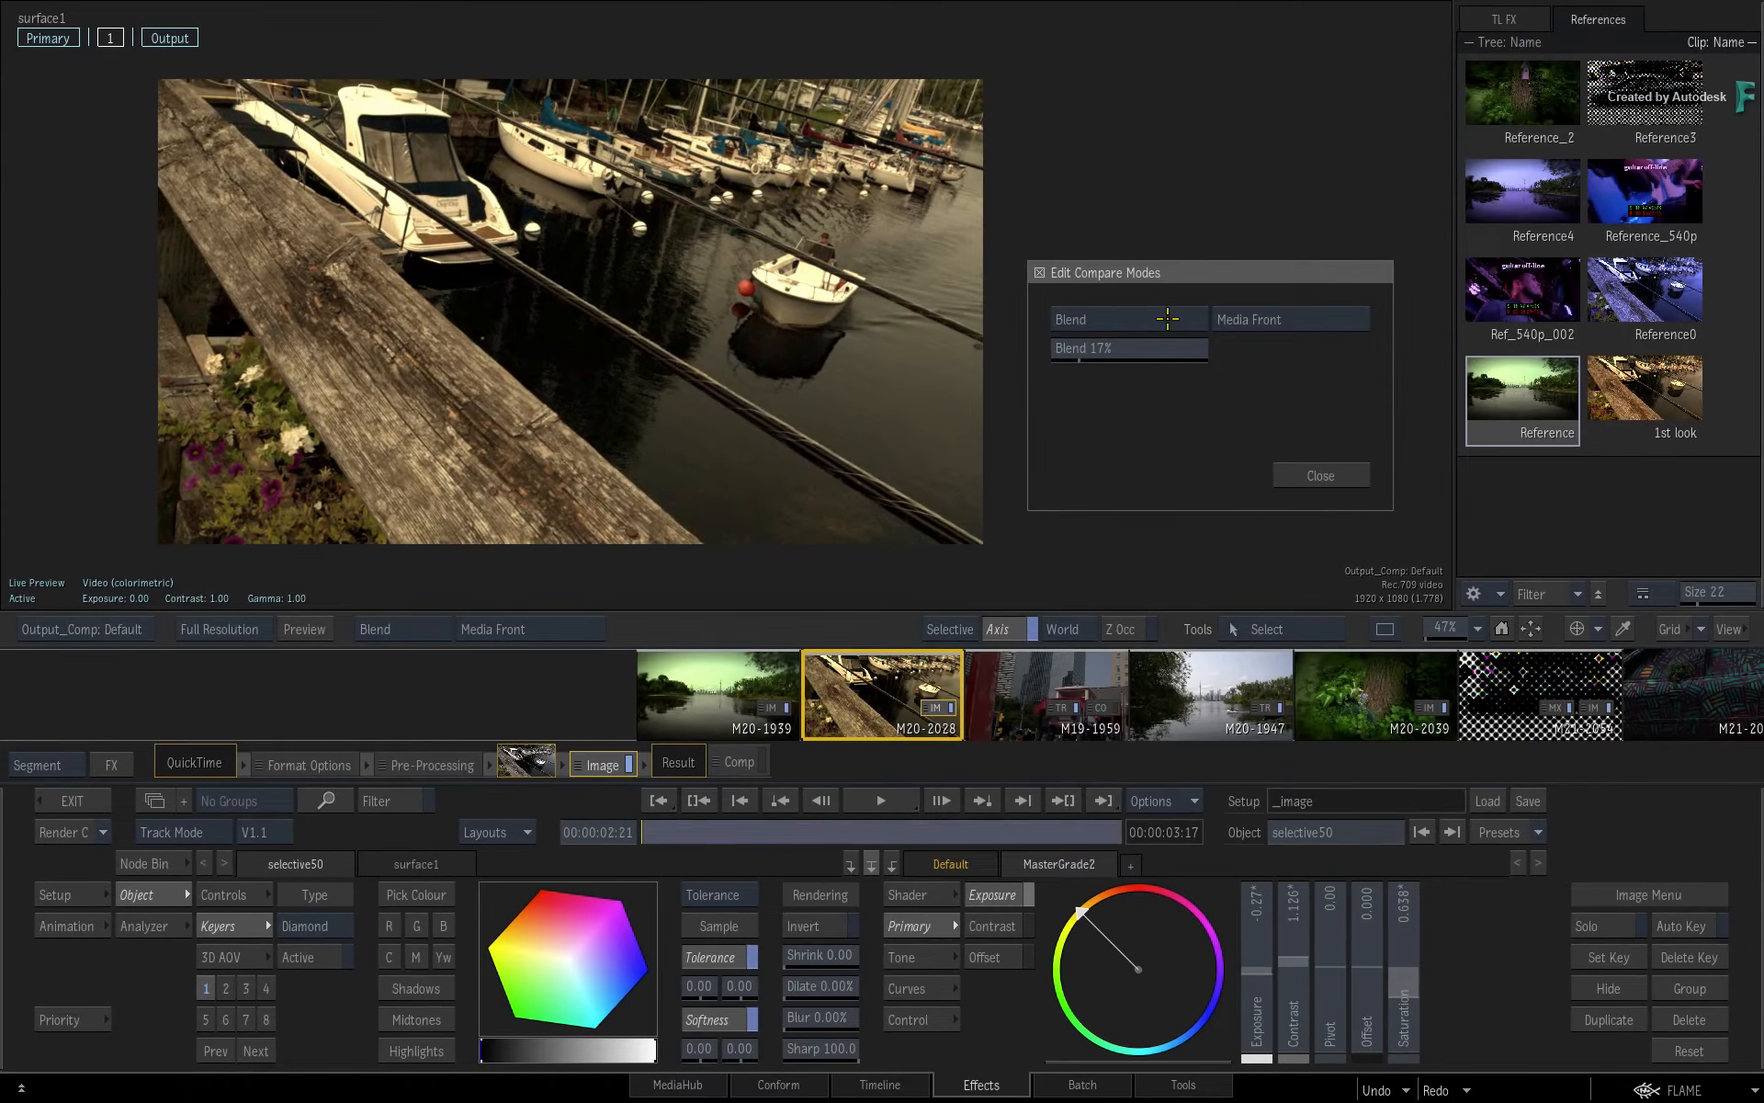
- Show shot and reference Side By Side, moving the settings dialog away and back
left_click(1162, 320)
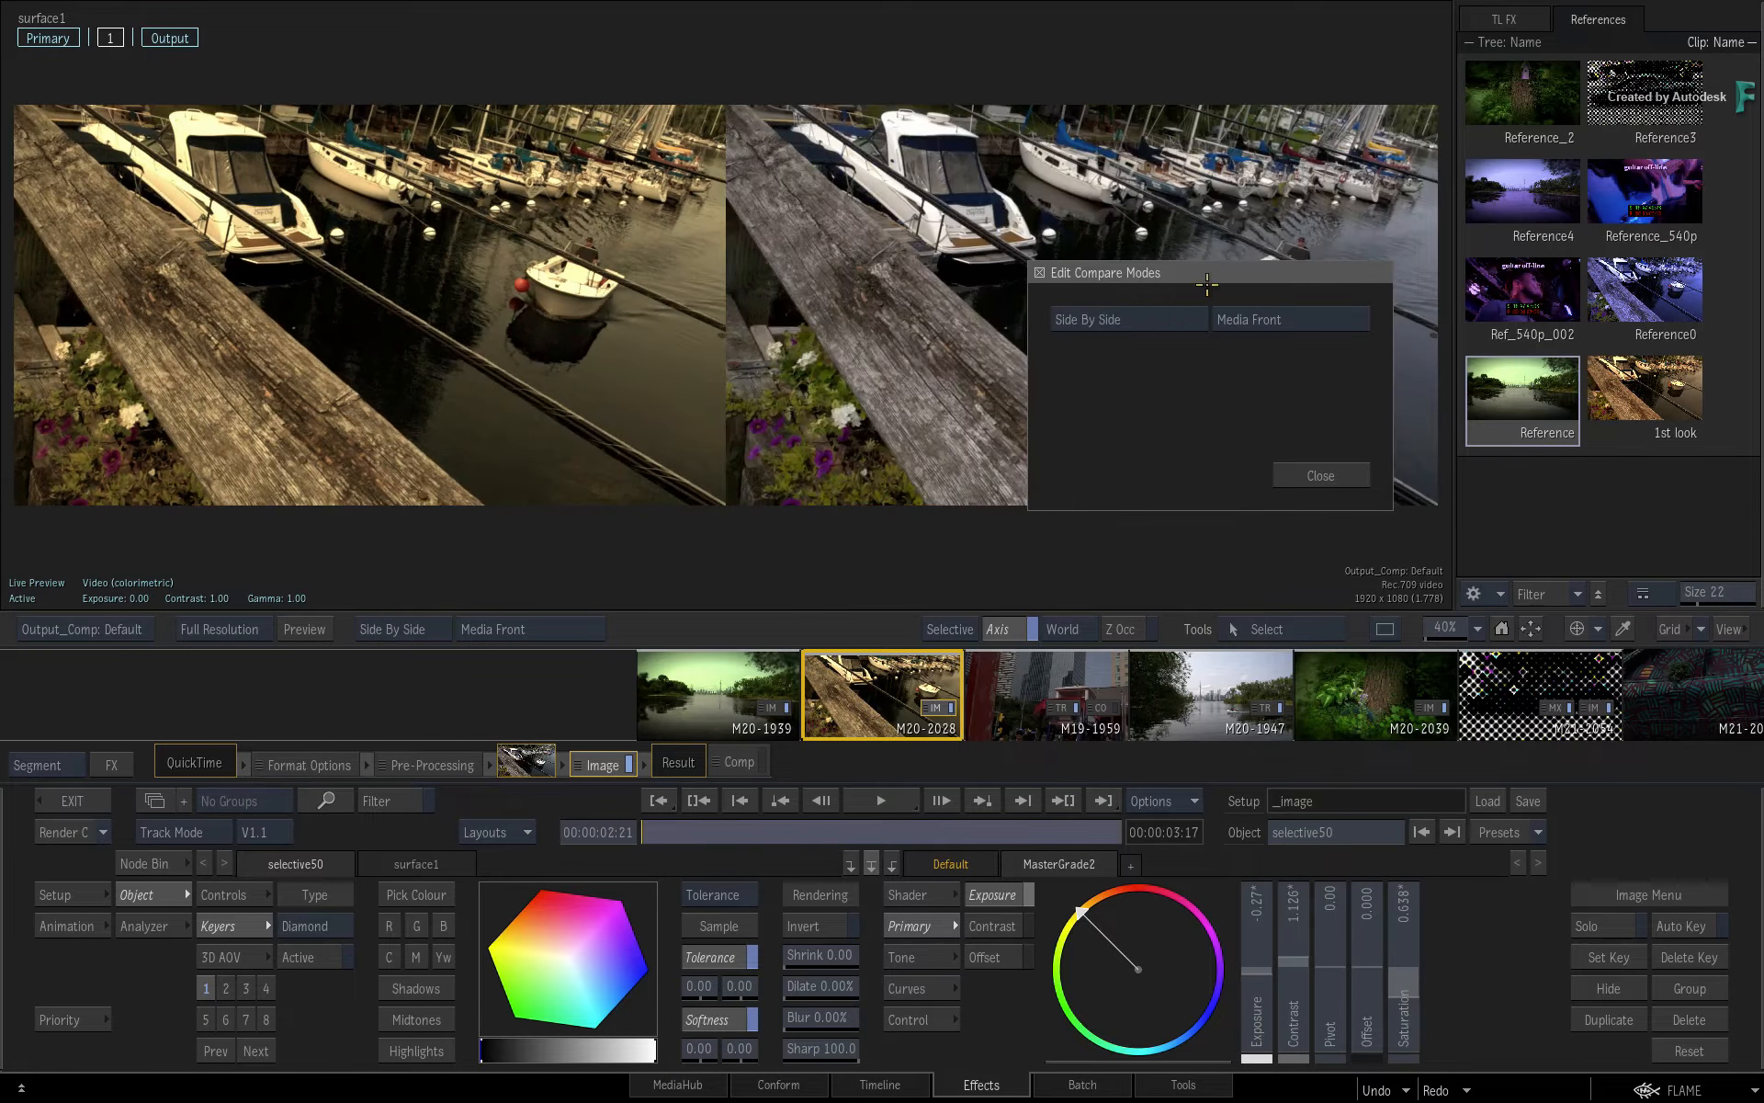
left_click_drag(1208, 282, 725, 554)
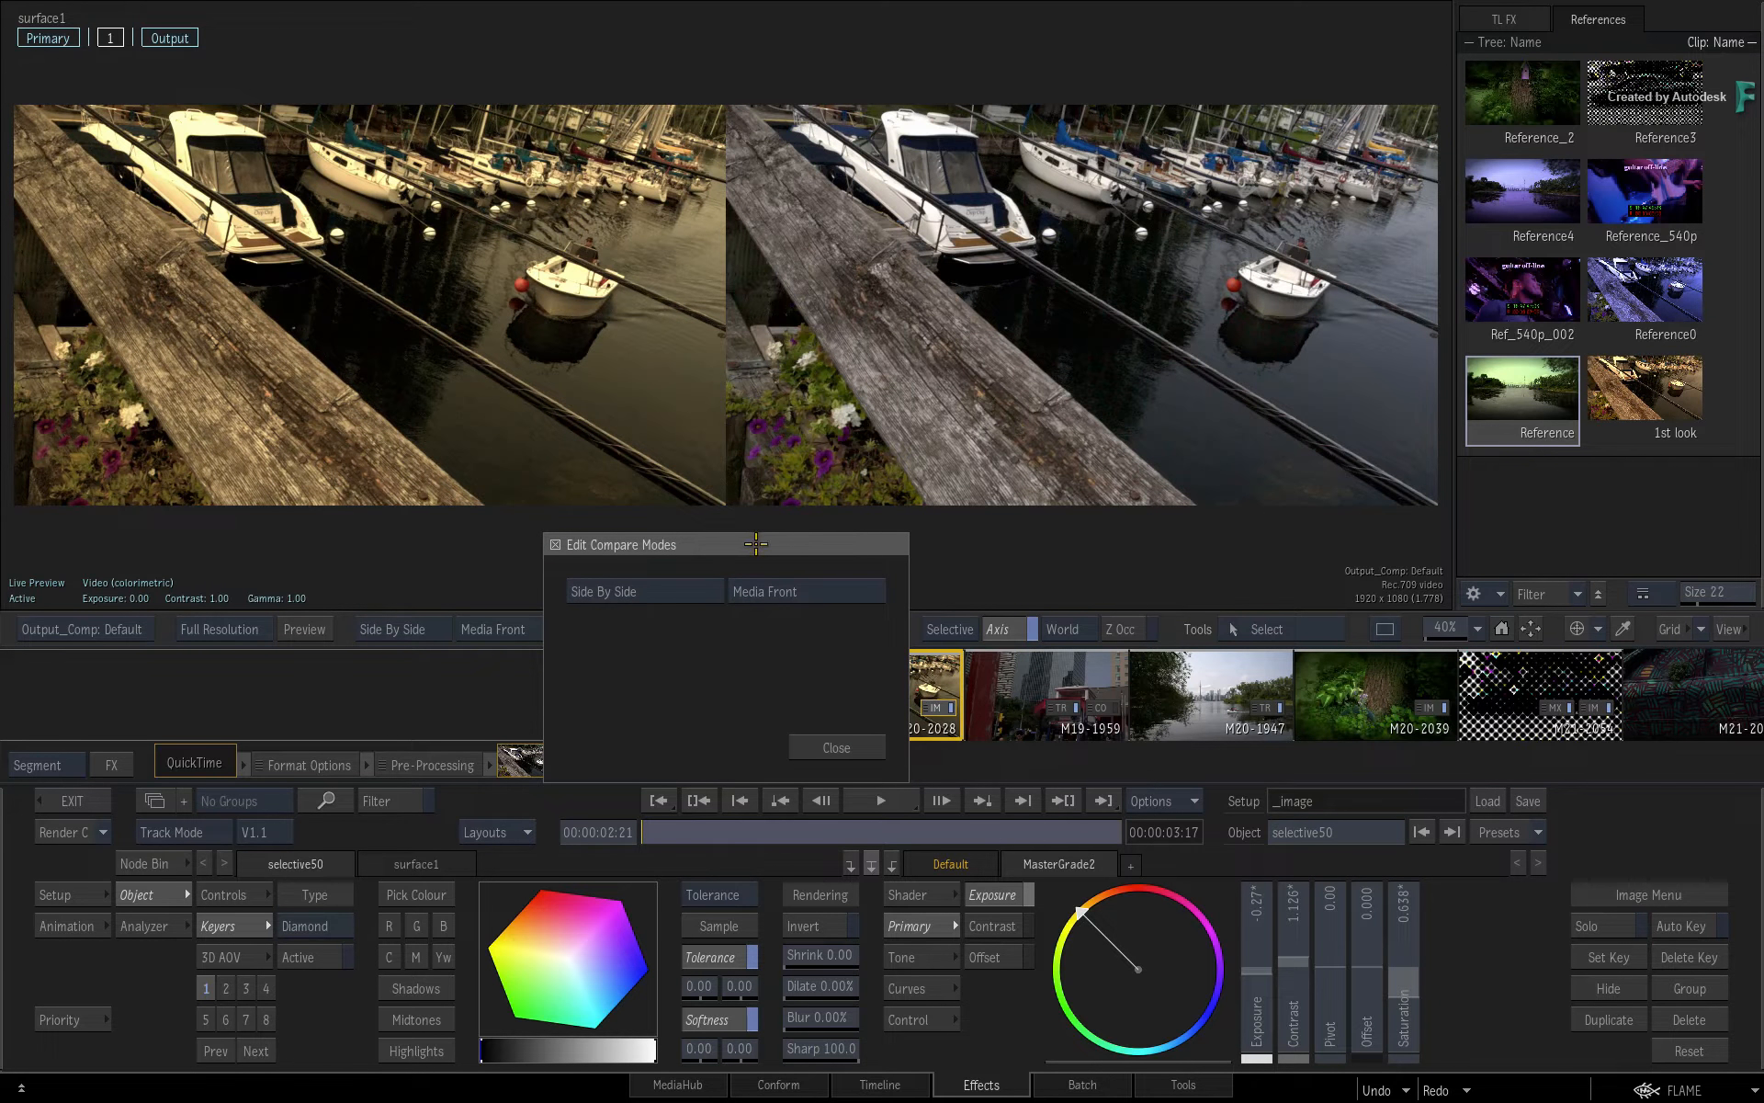
left_click_drag(757, 545, 1228, 245)
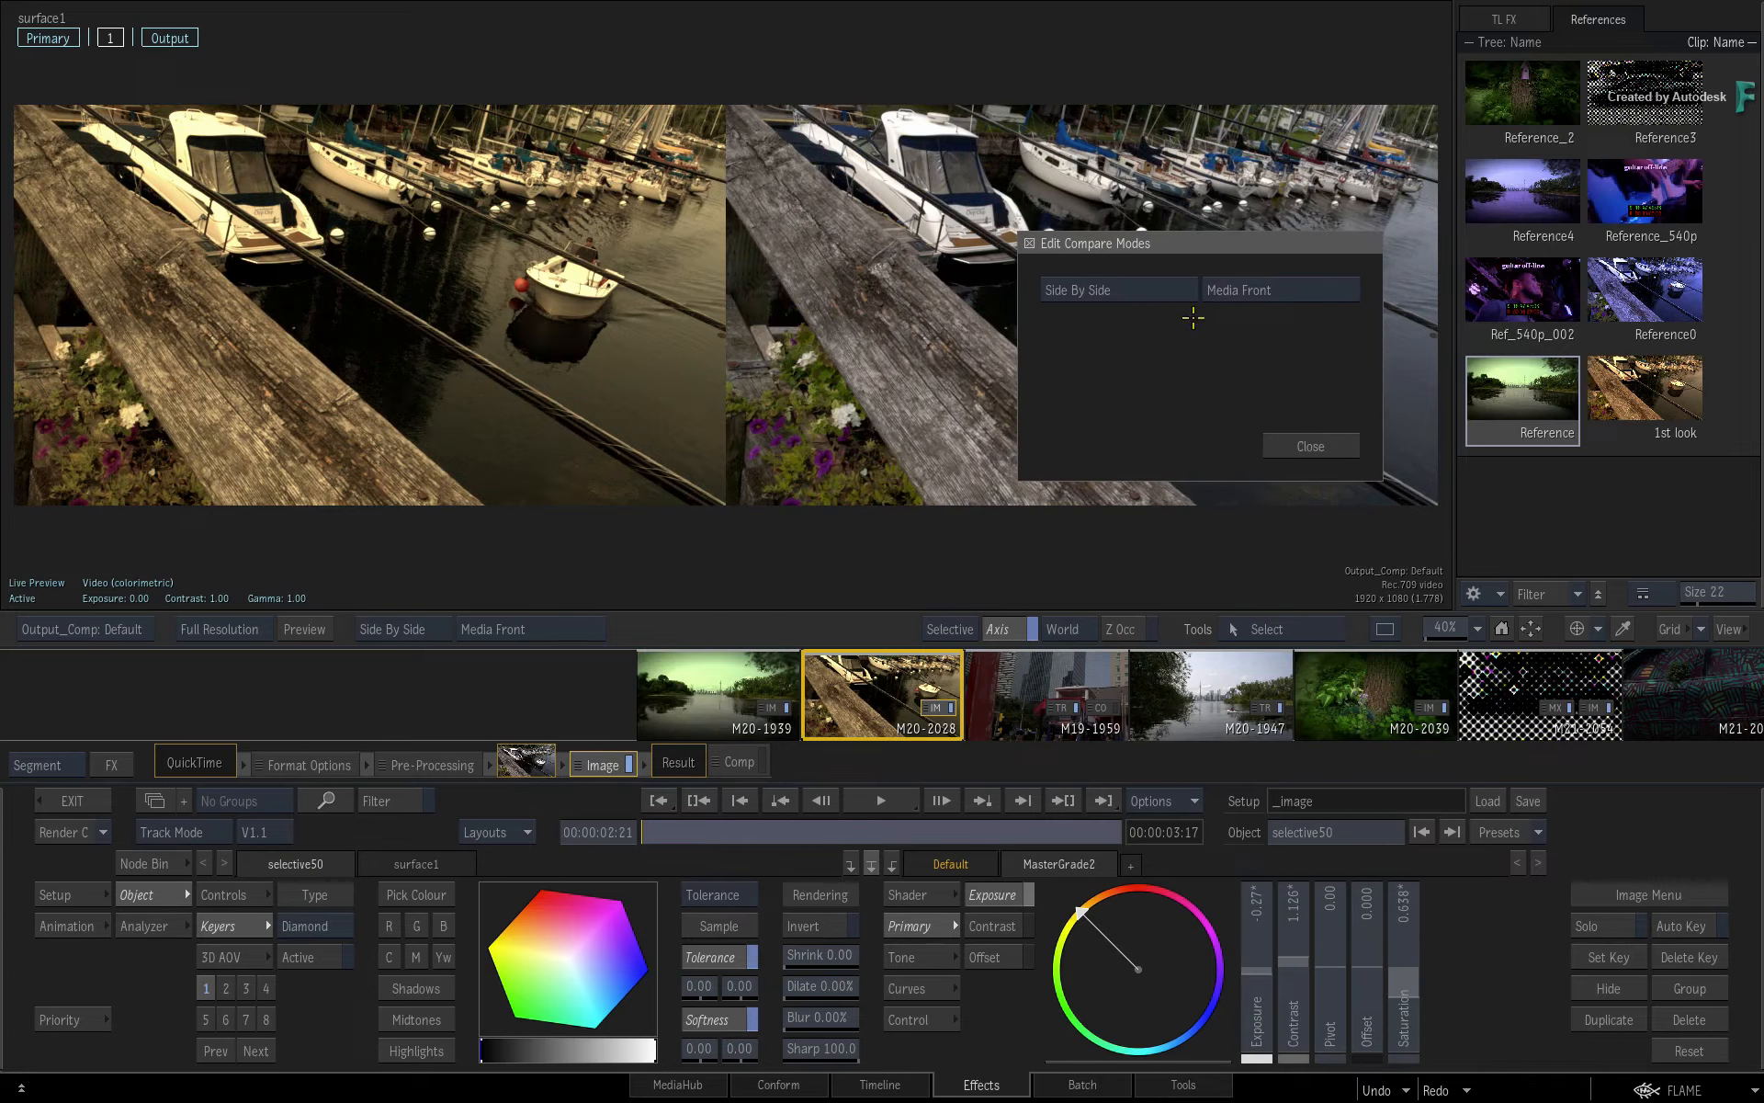
left_click(1150, 293)
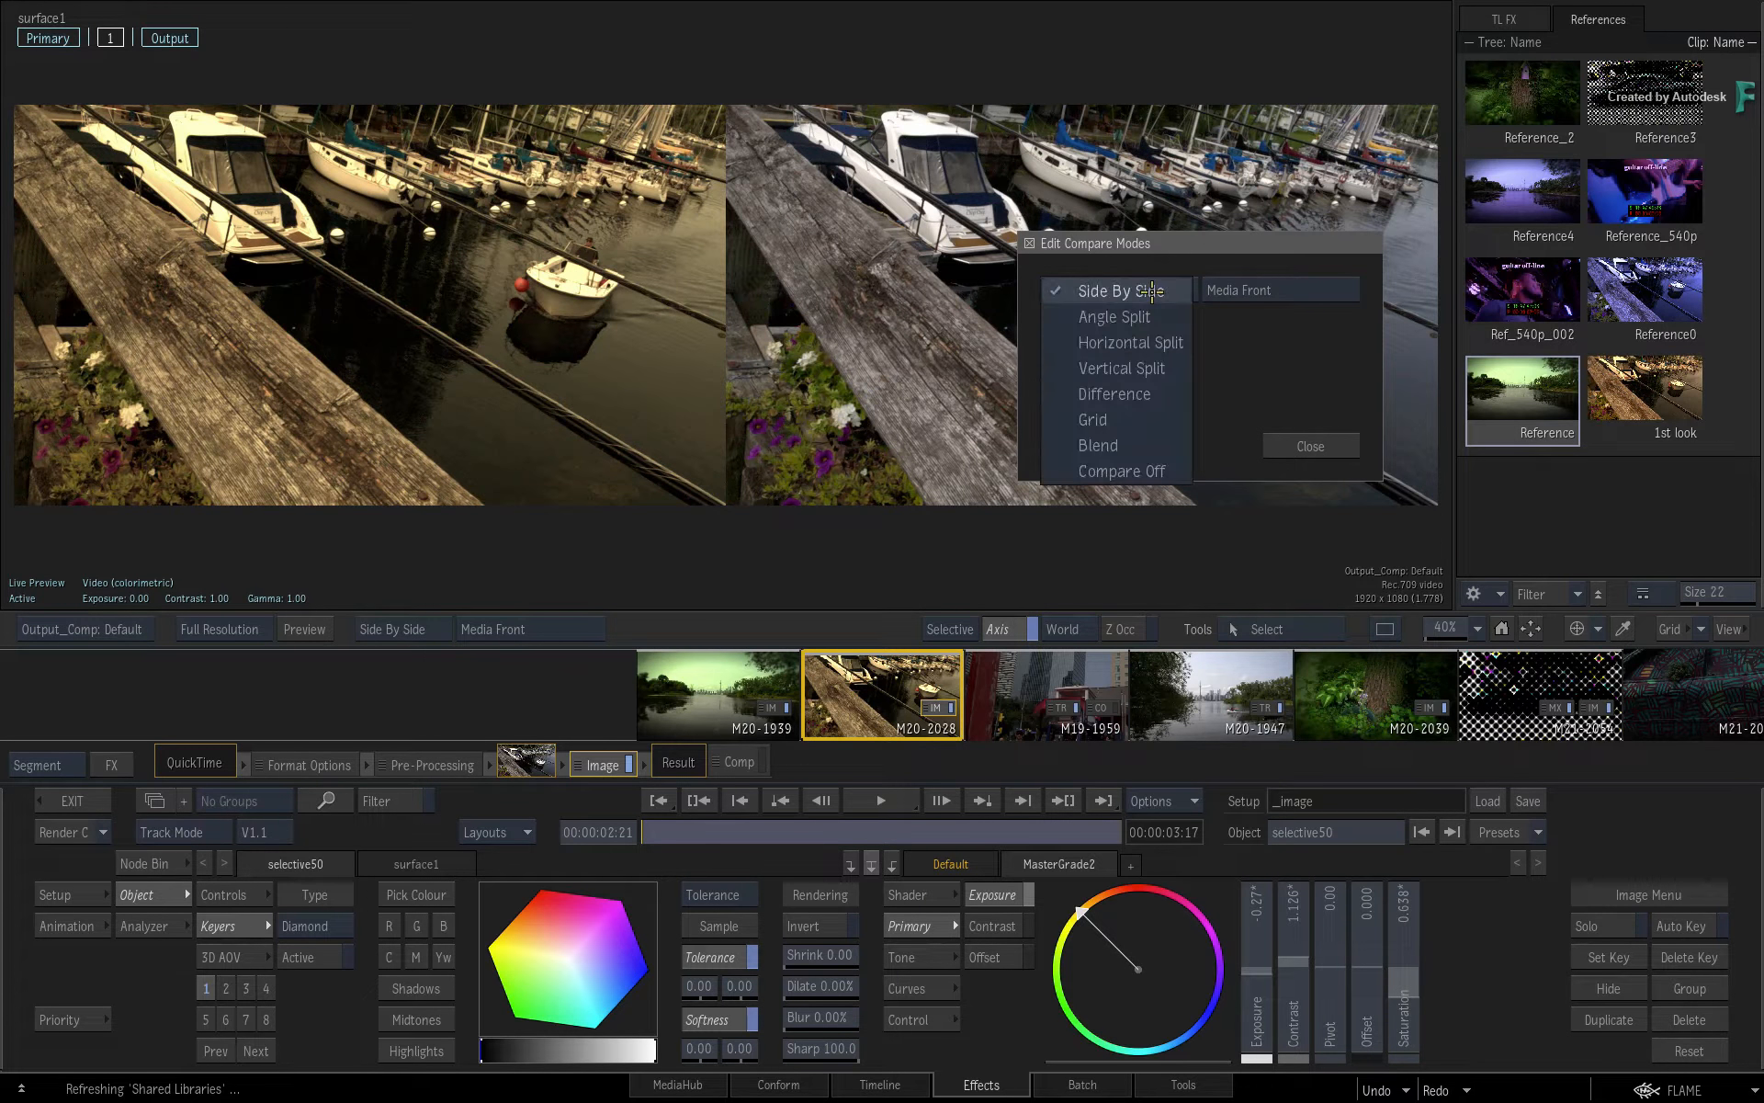
- Go via Horizontal Split back to Angle Split, close Edit Compare Modes and refit the viewer
left_click(1132, 340)
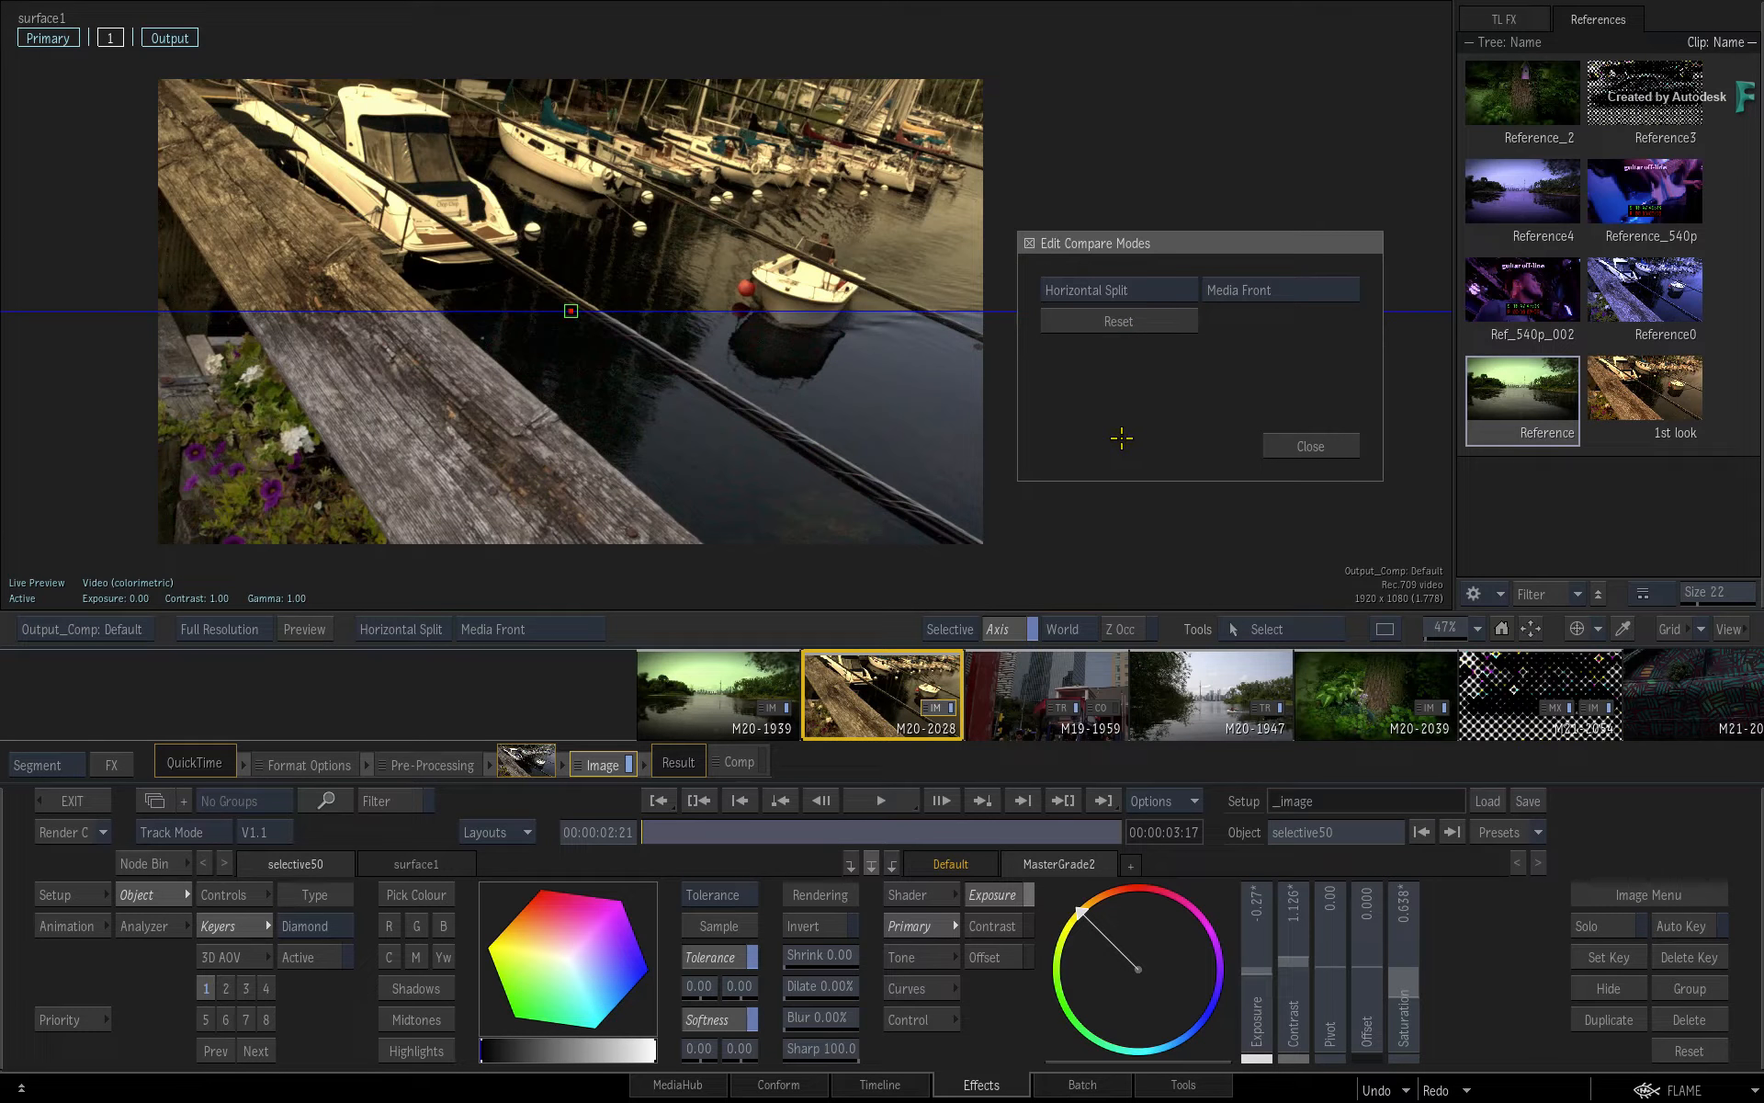
left_click(1148, 301)
left_click(1147, 338)
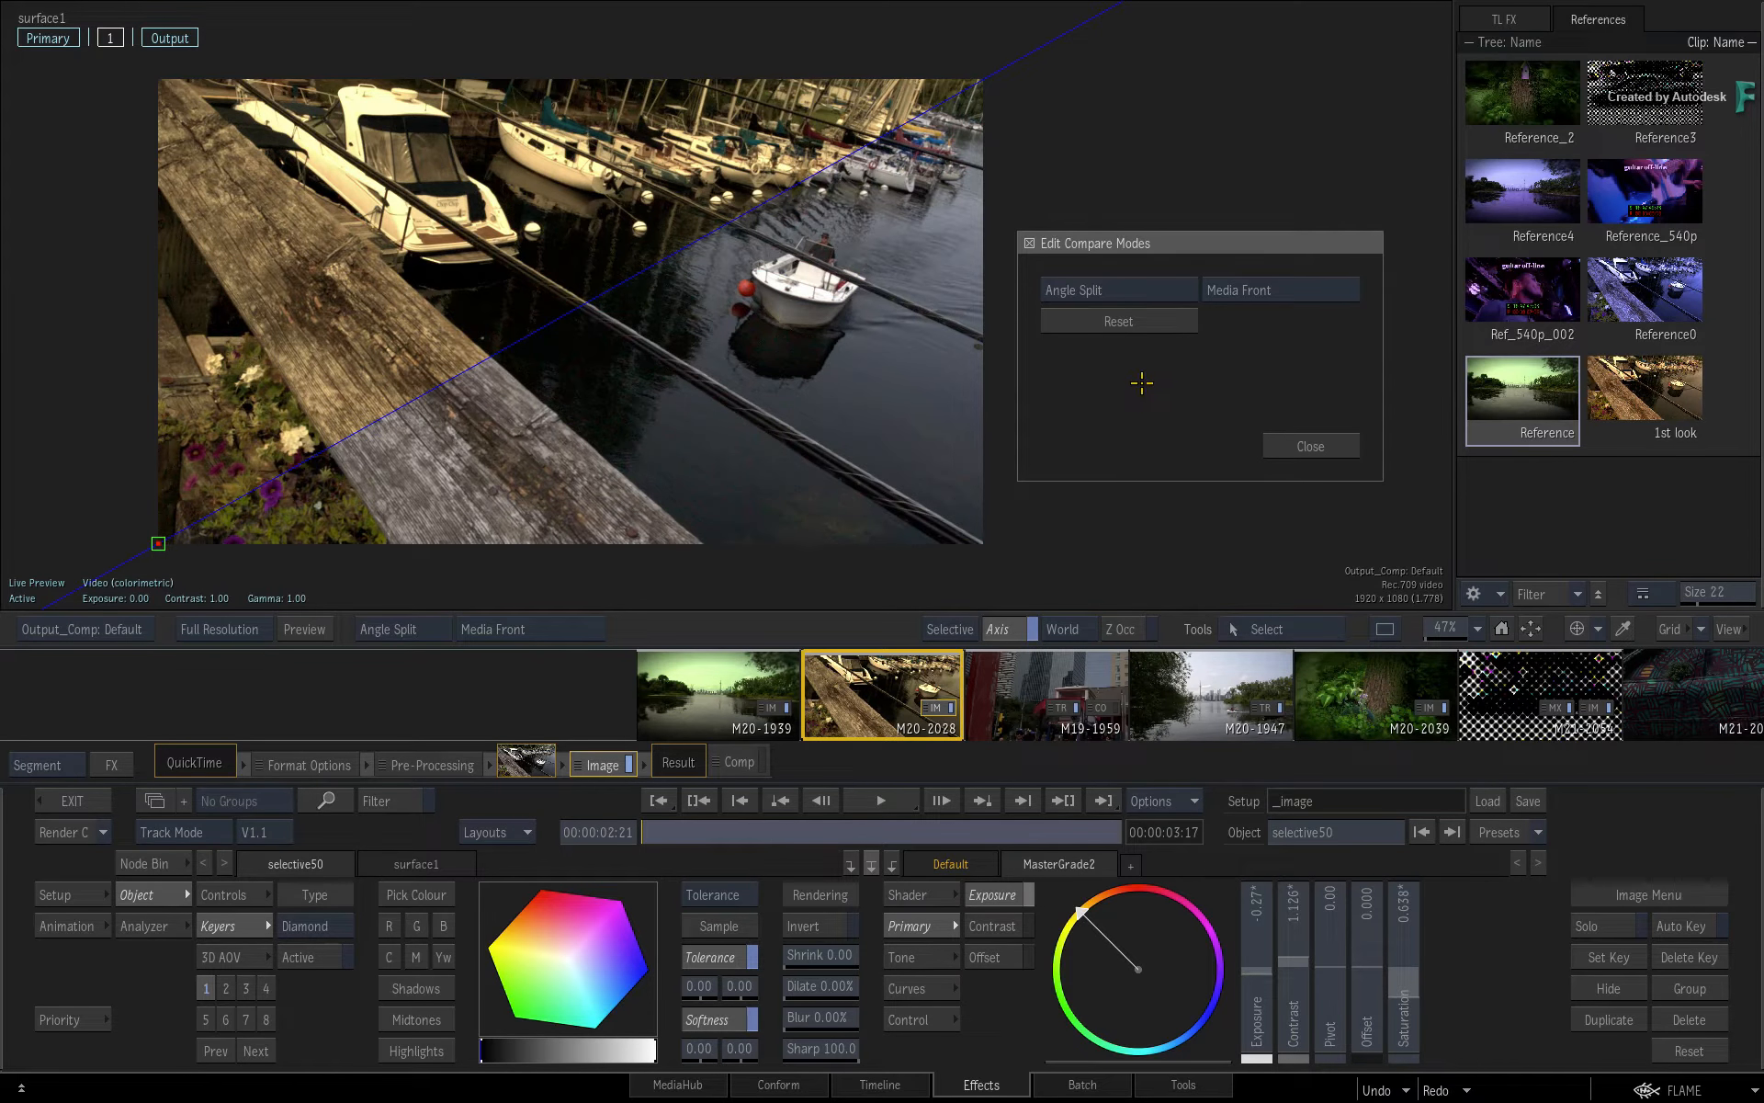
left_click(1317, 447)
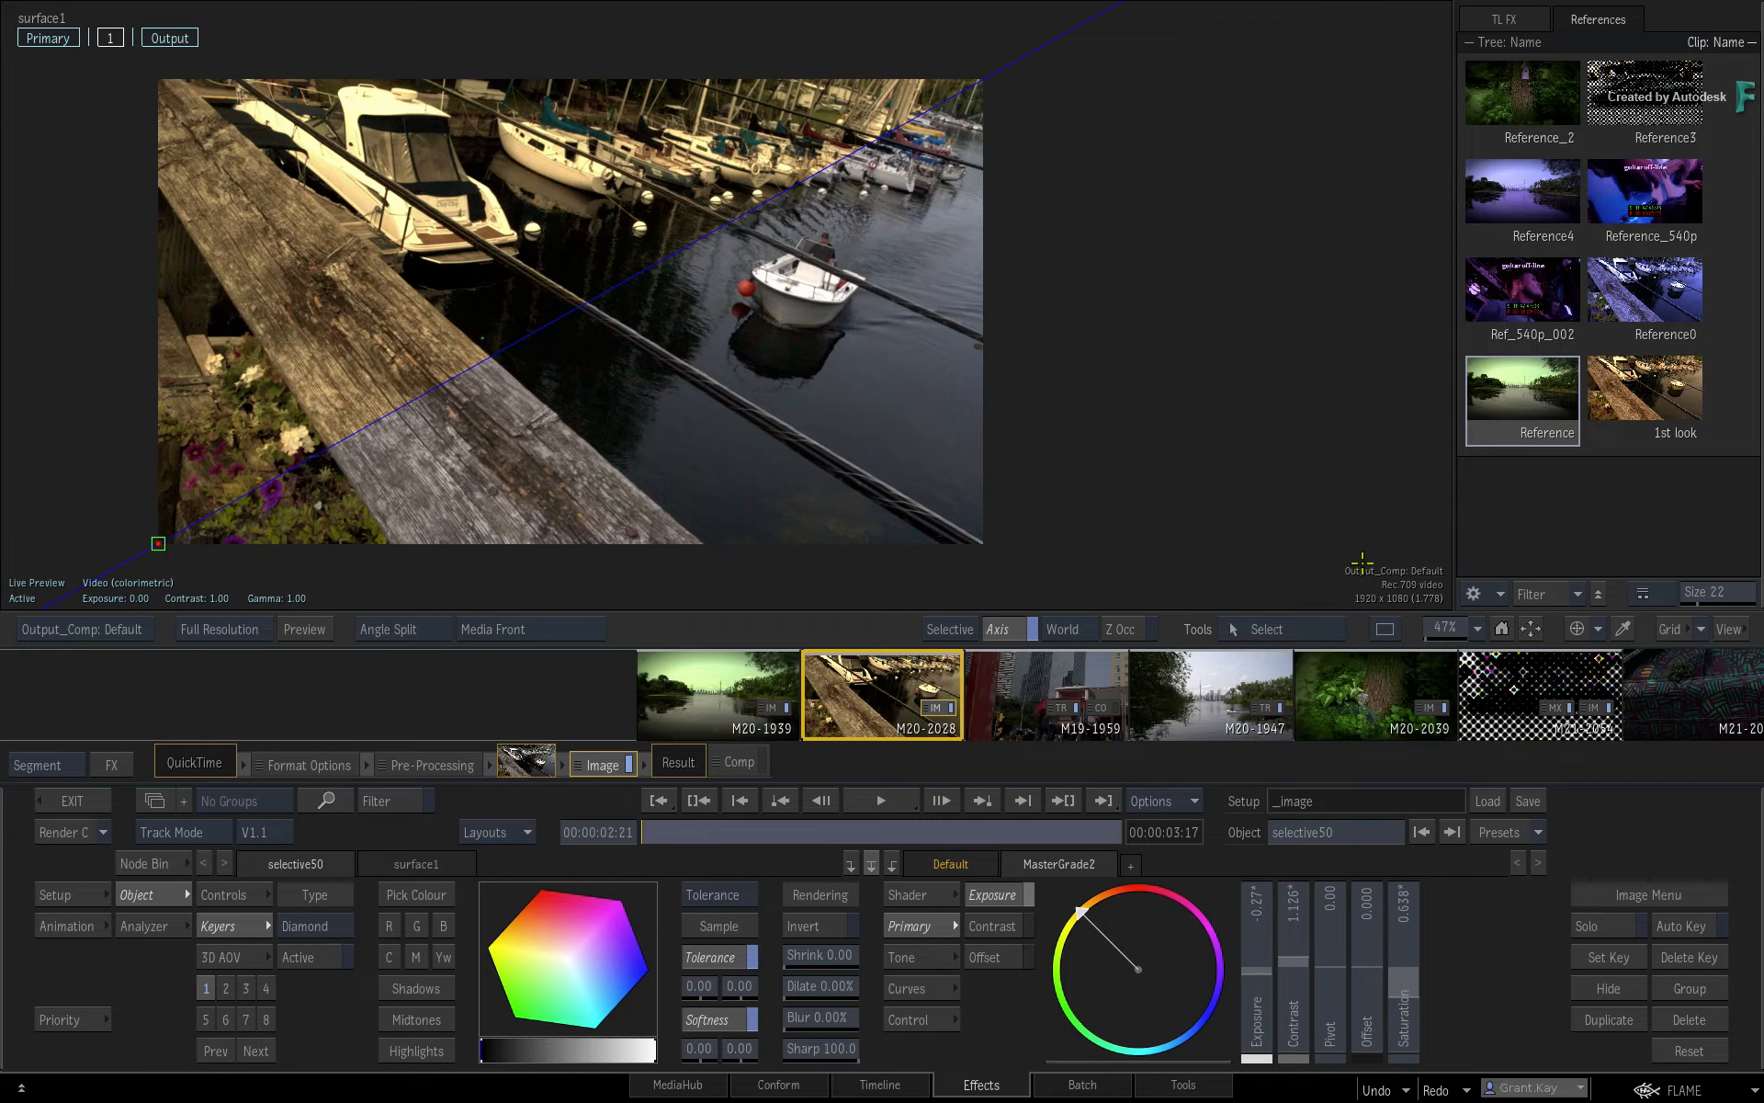
left_click(1533, 629)
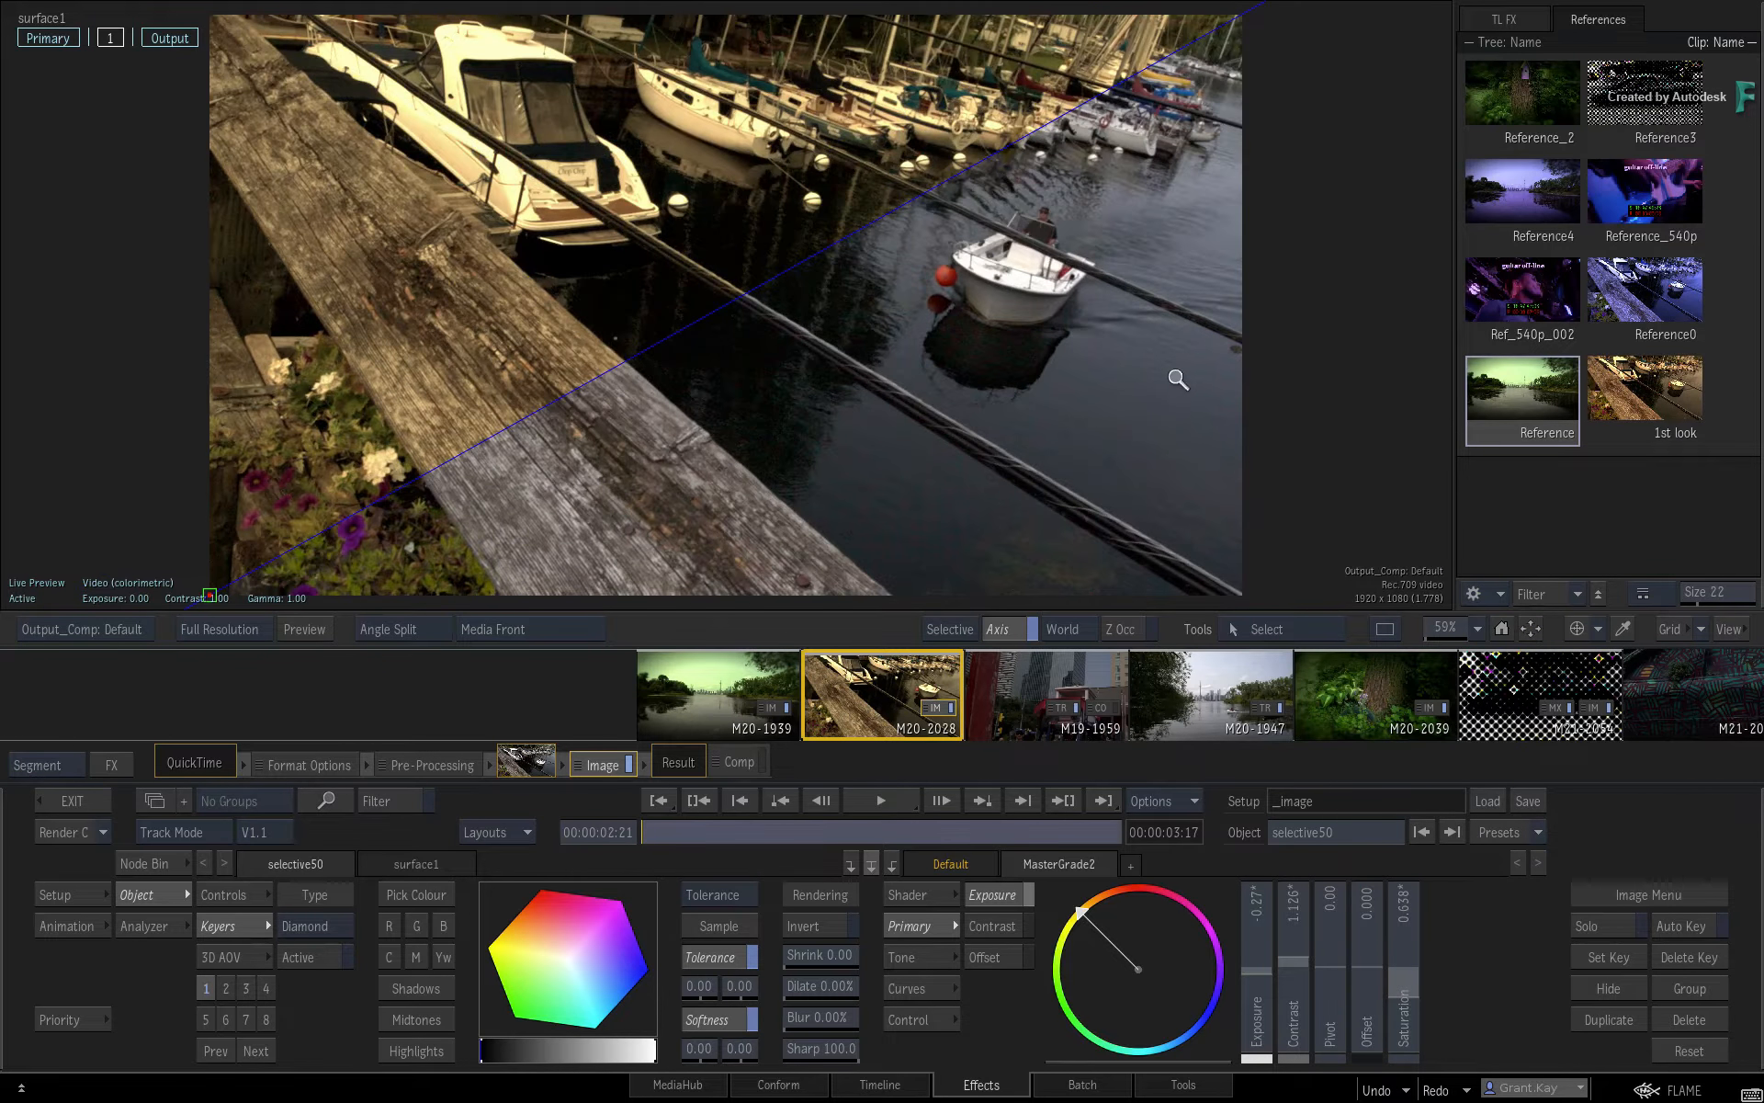
scroll(1144, 383, "down", 2)
scroll(1144, 383, "up", 1)
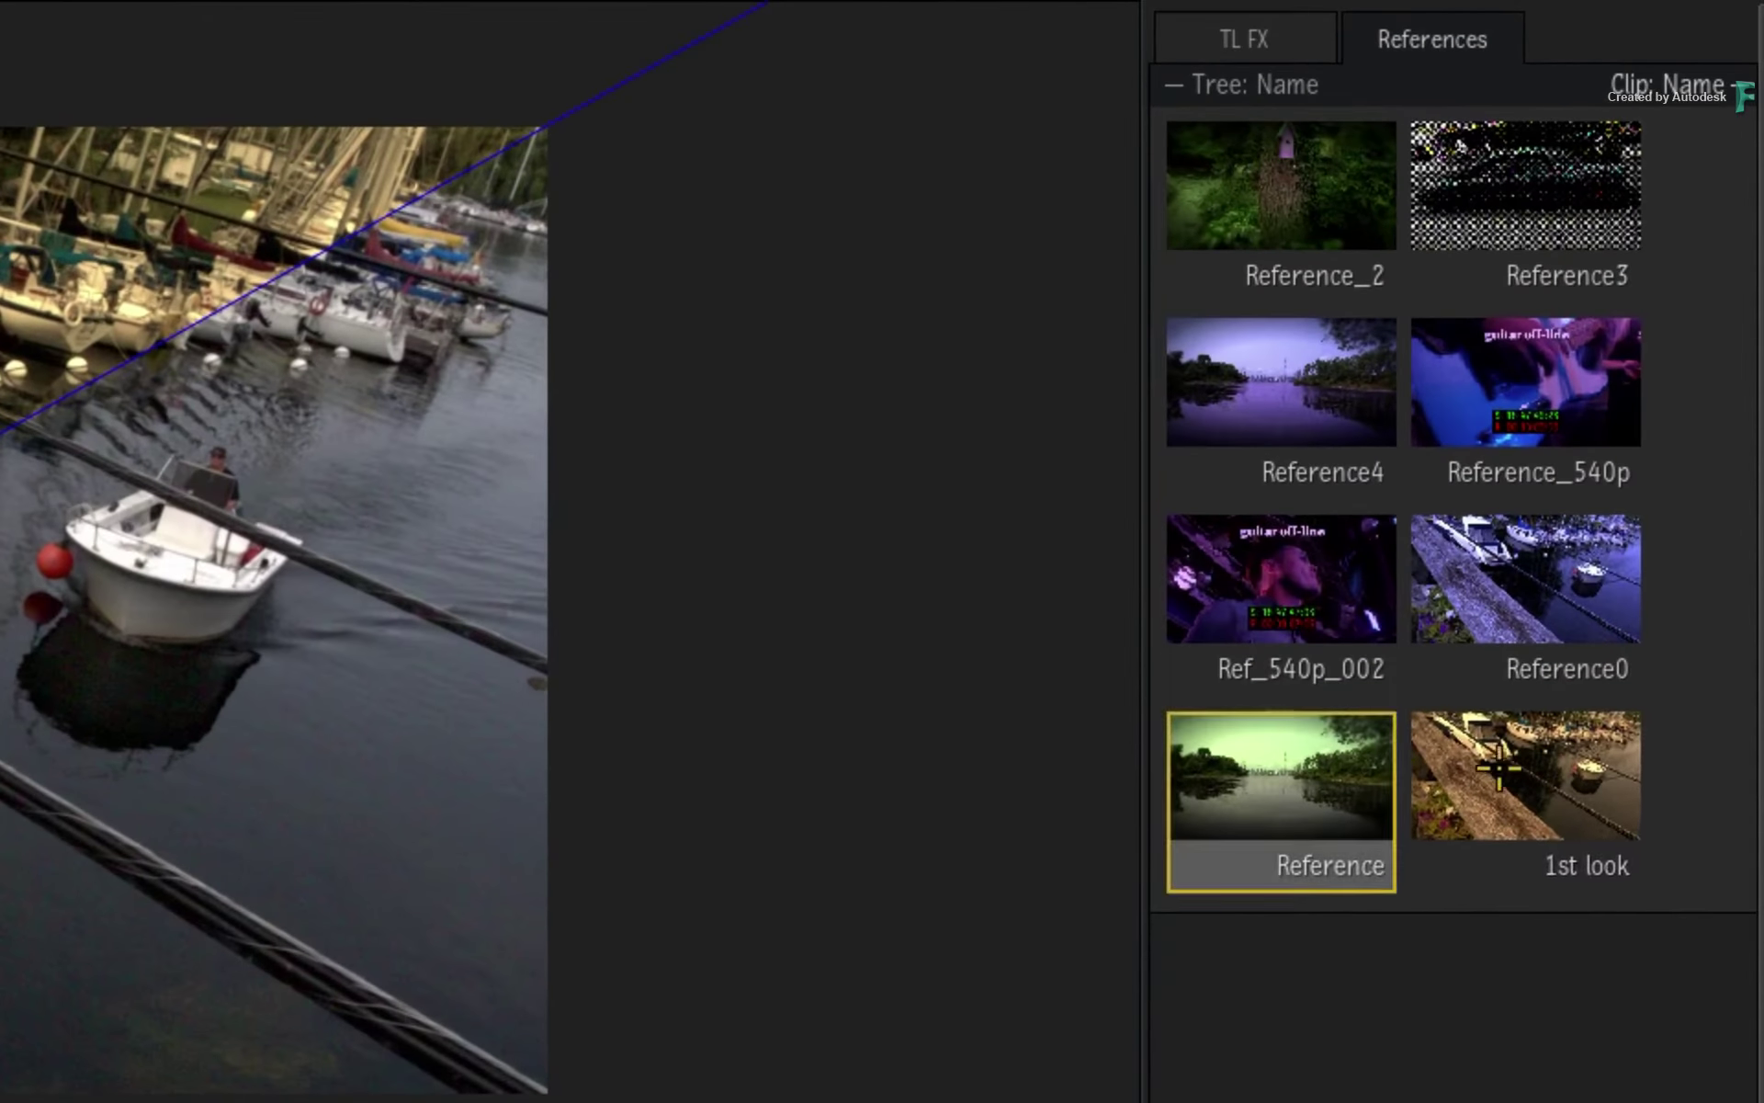
- Make the 1st look thumbnail the compare reference in place of the greenish Reference still
left_click(1644, 391)
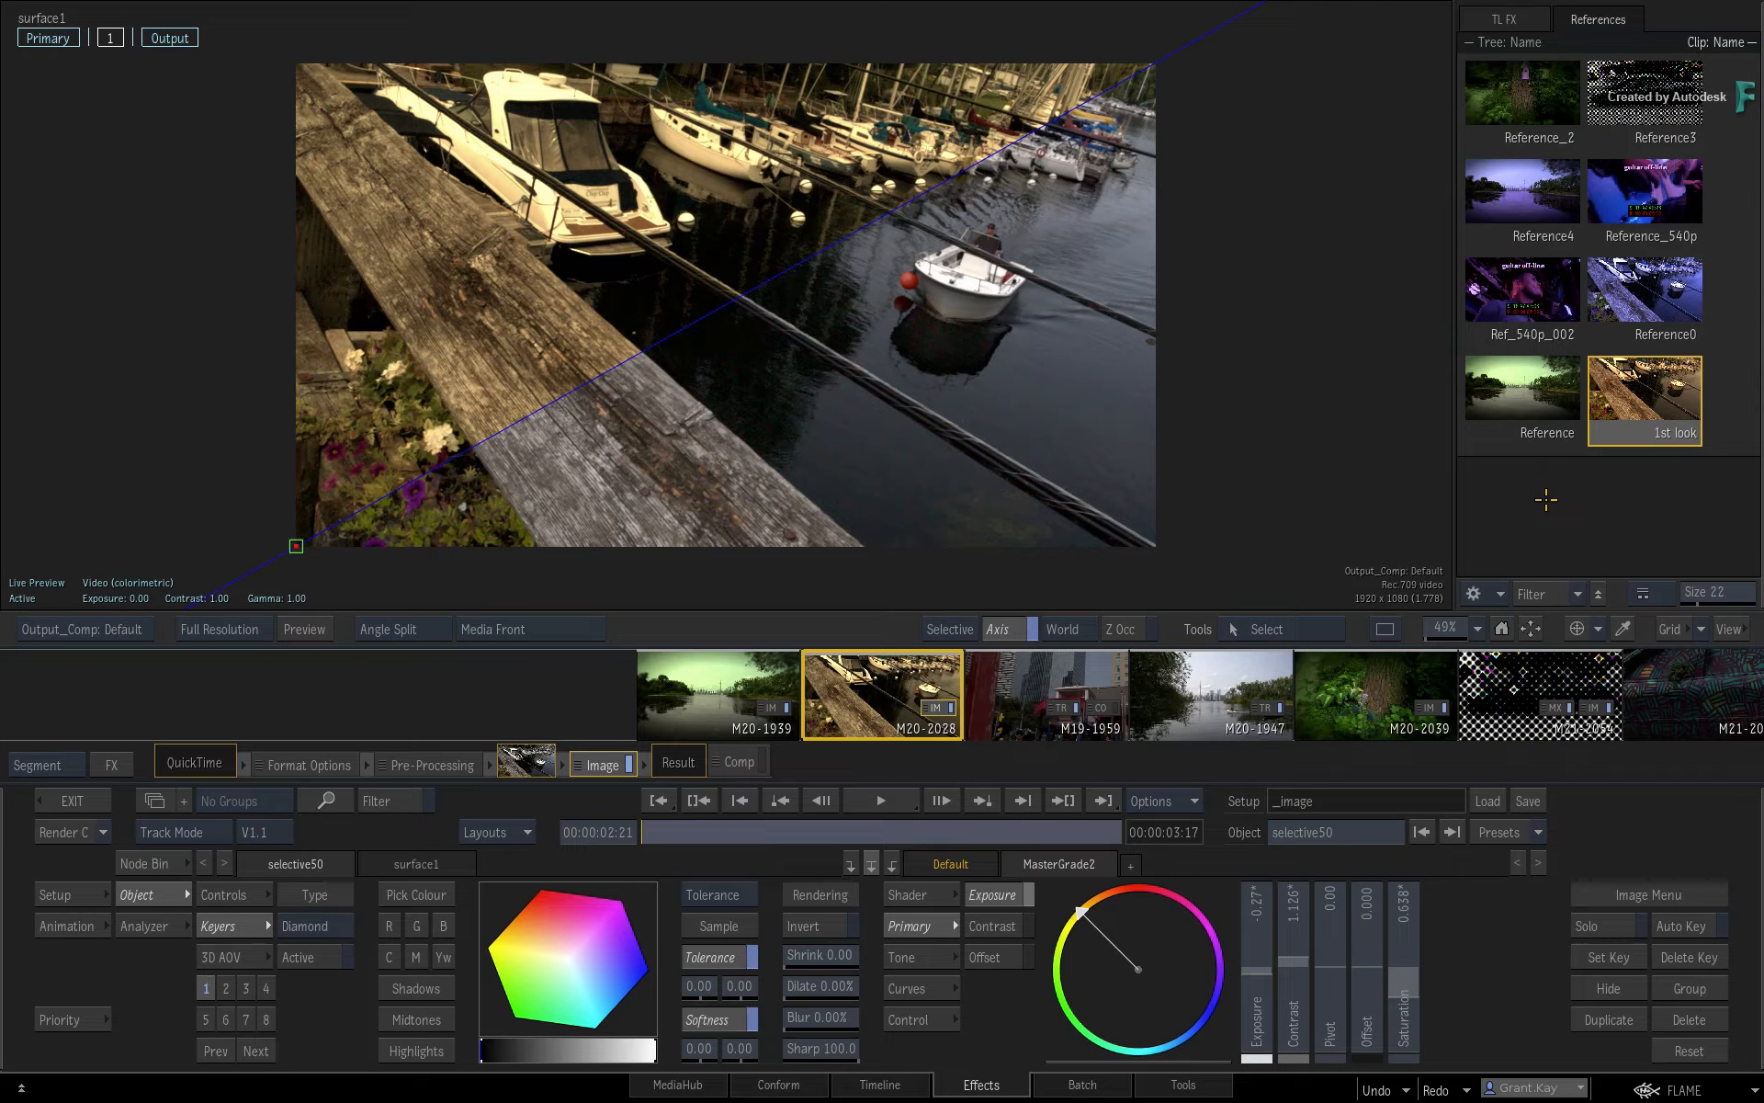
- Switch to Batch, scrub later, grab the frame as a reference still with Ctrl+G and list compare modes
left_click(1065, 1083)
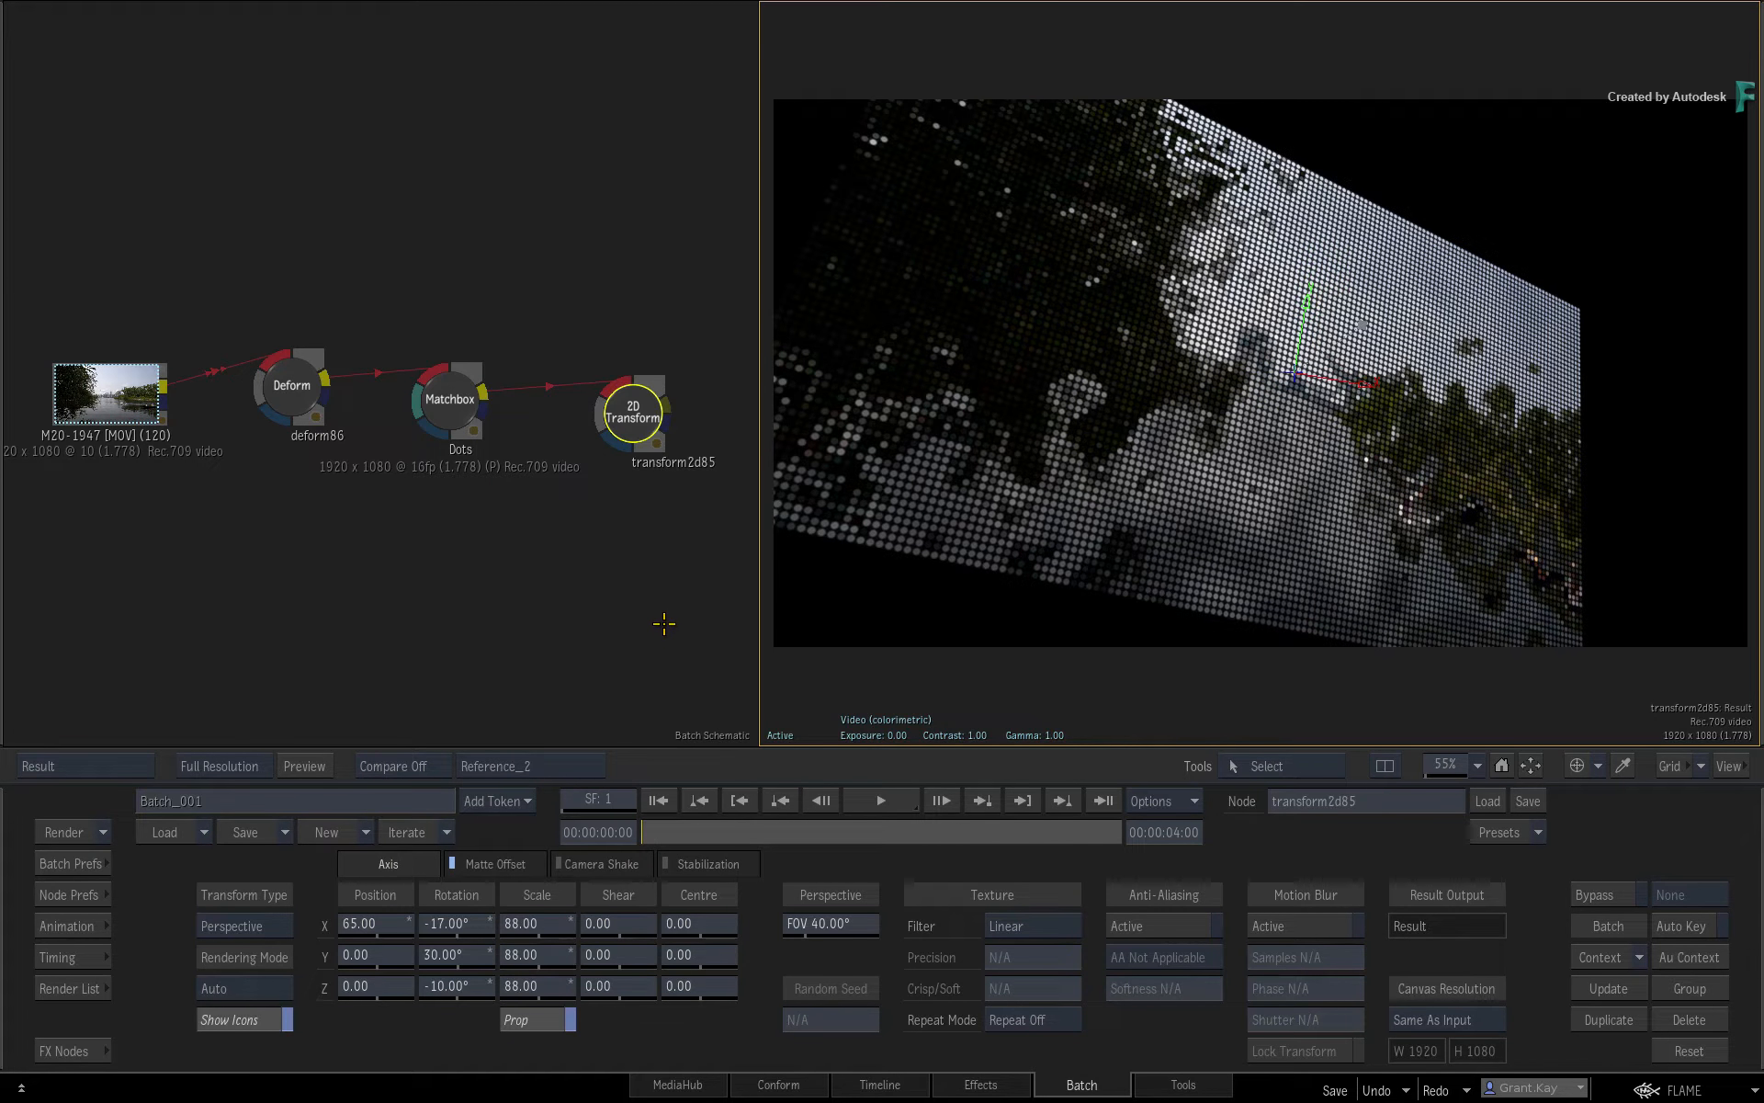
left_click_drag(669, 832, 1024, 832)
key("ctrl+g")
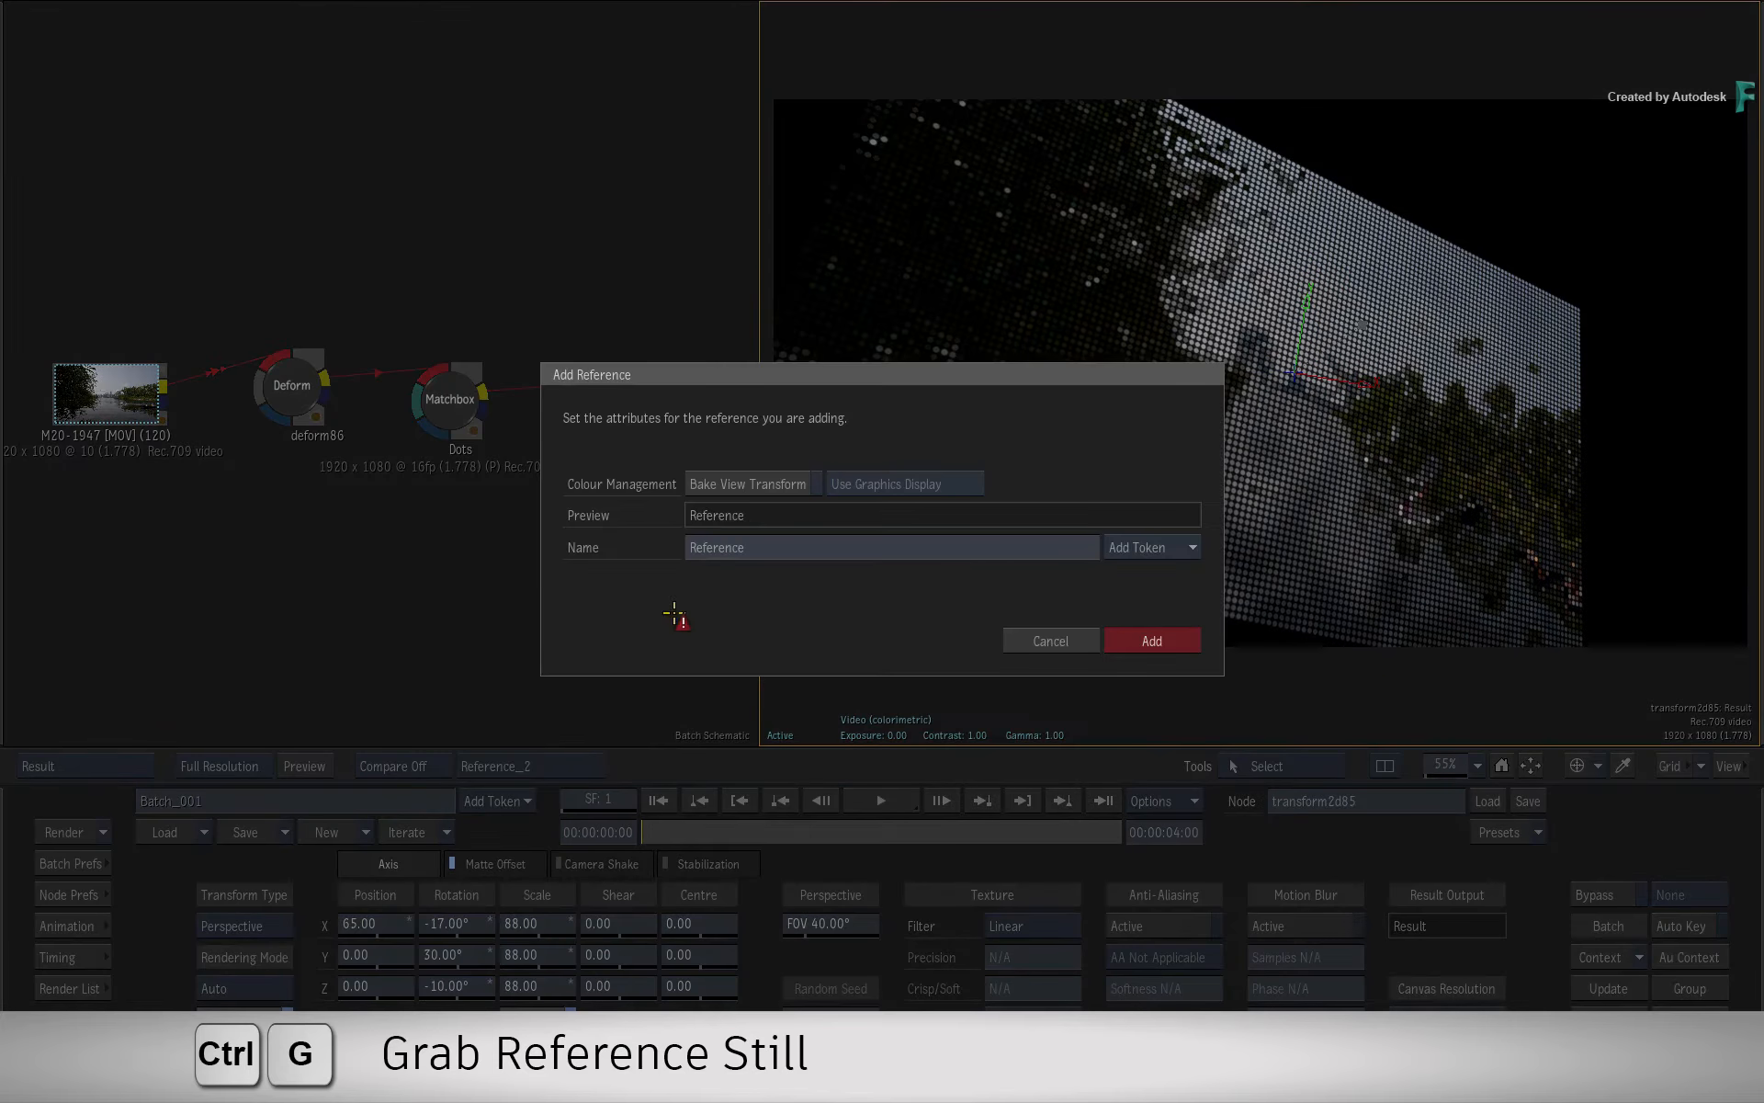
left_click(1055, 644)
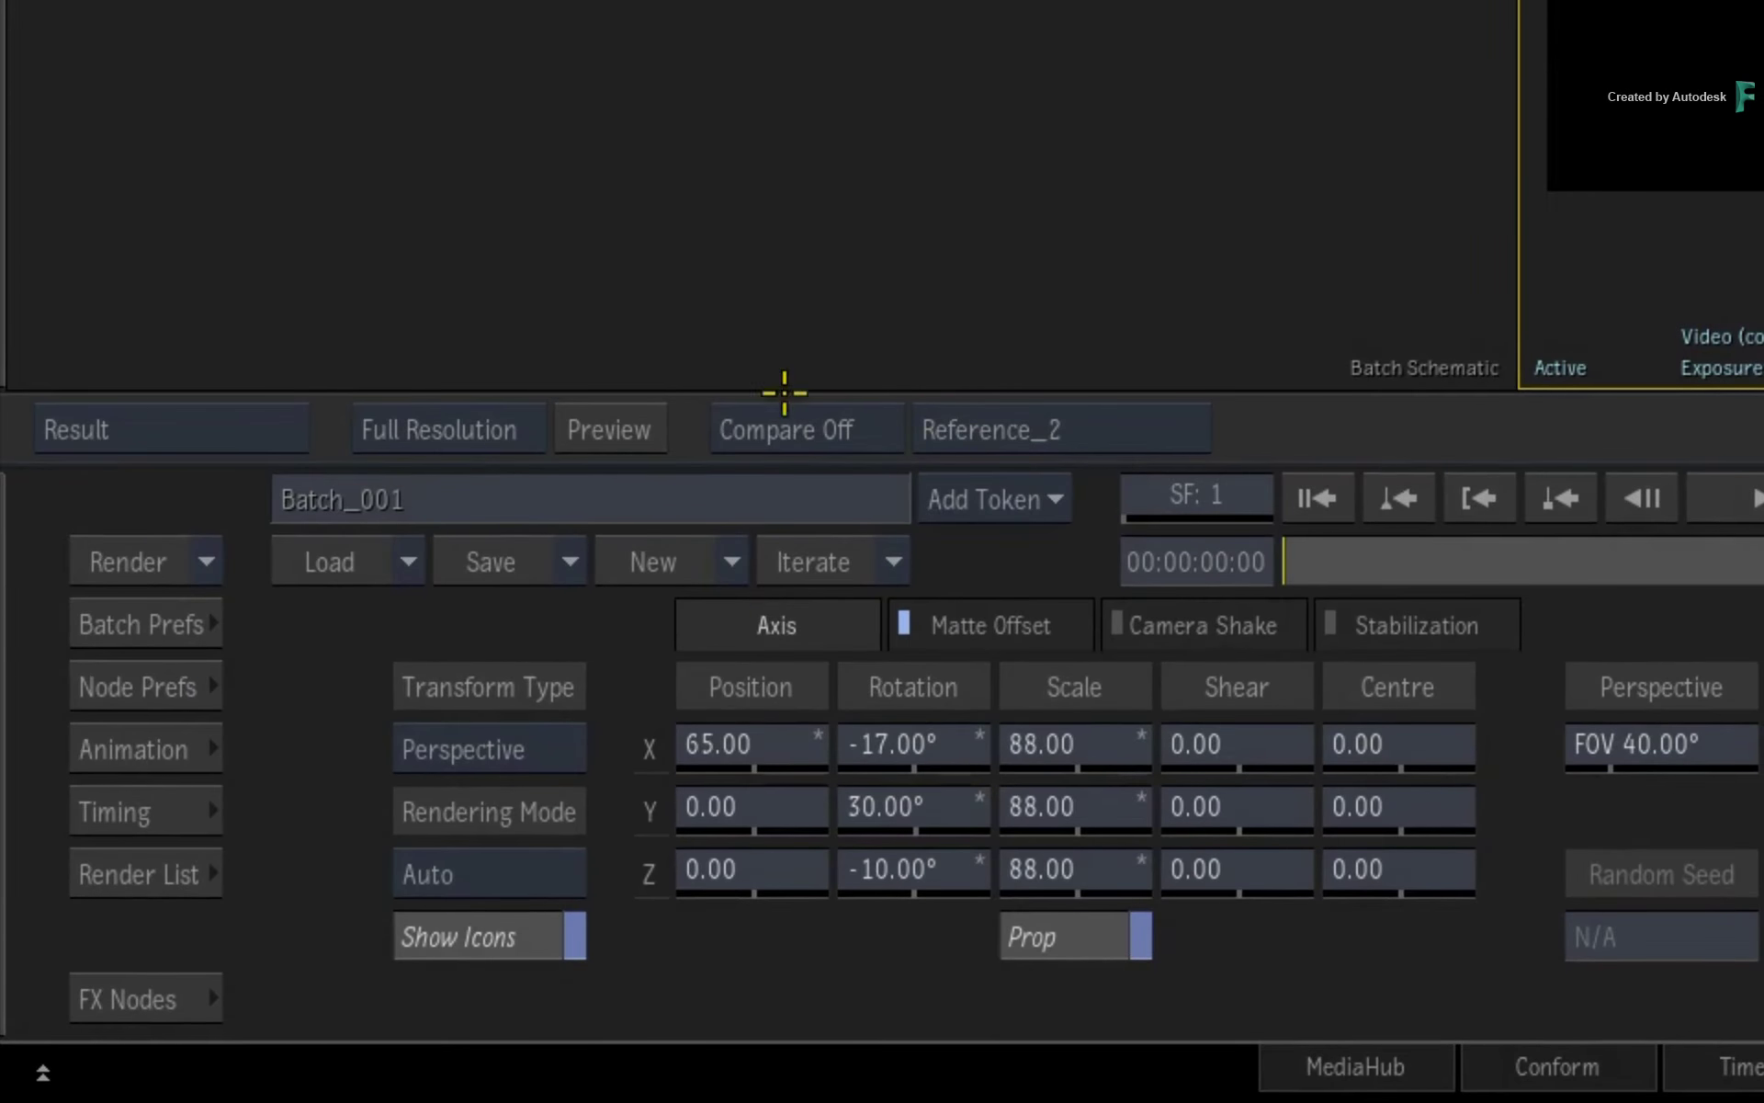
left_click(786, 430)
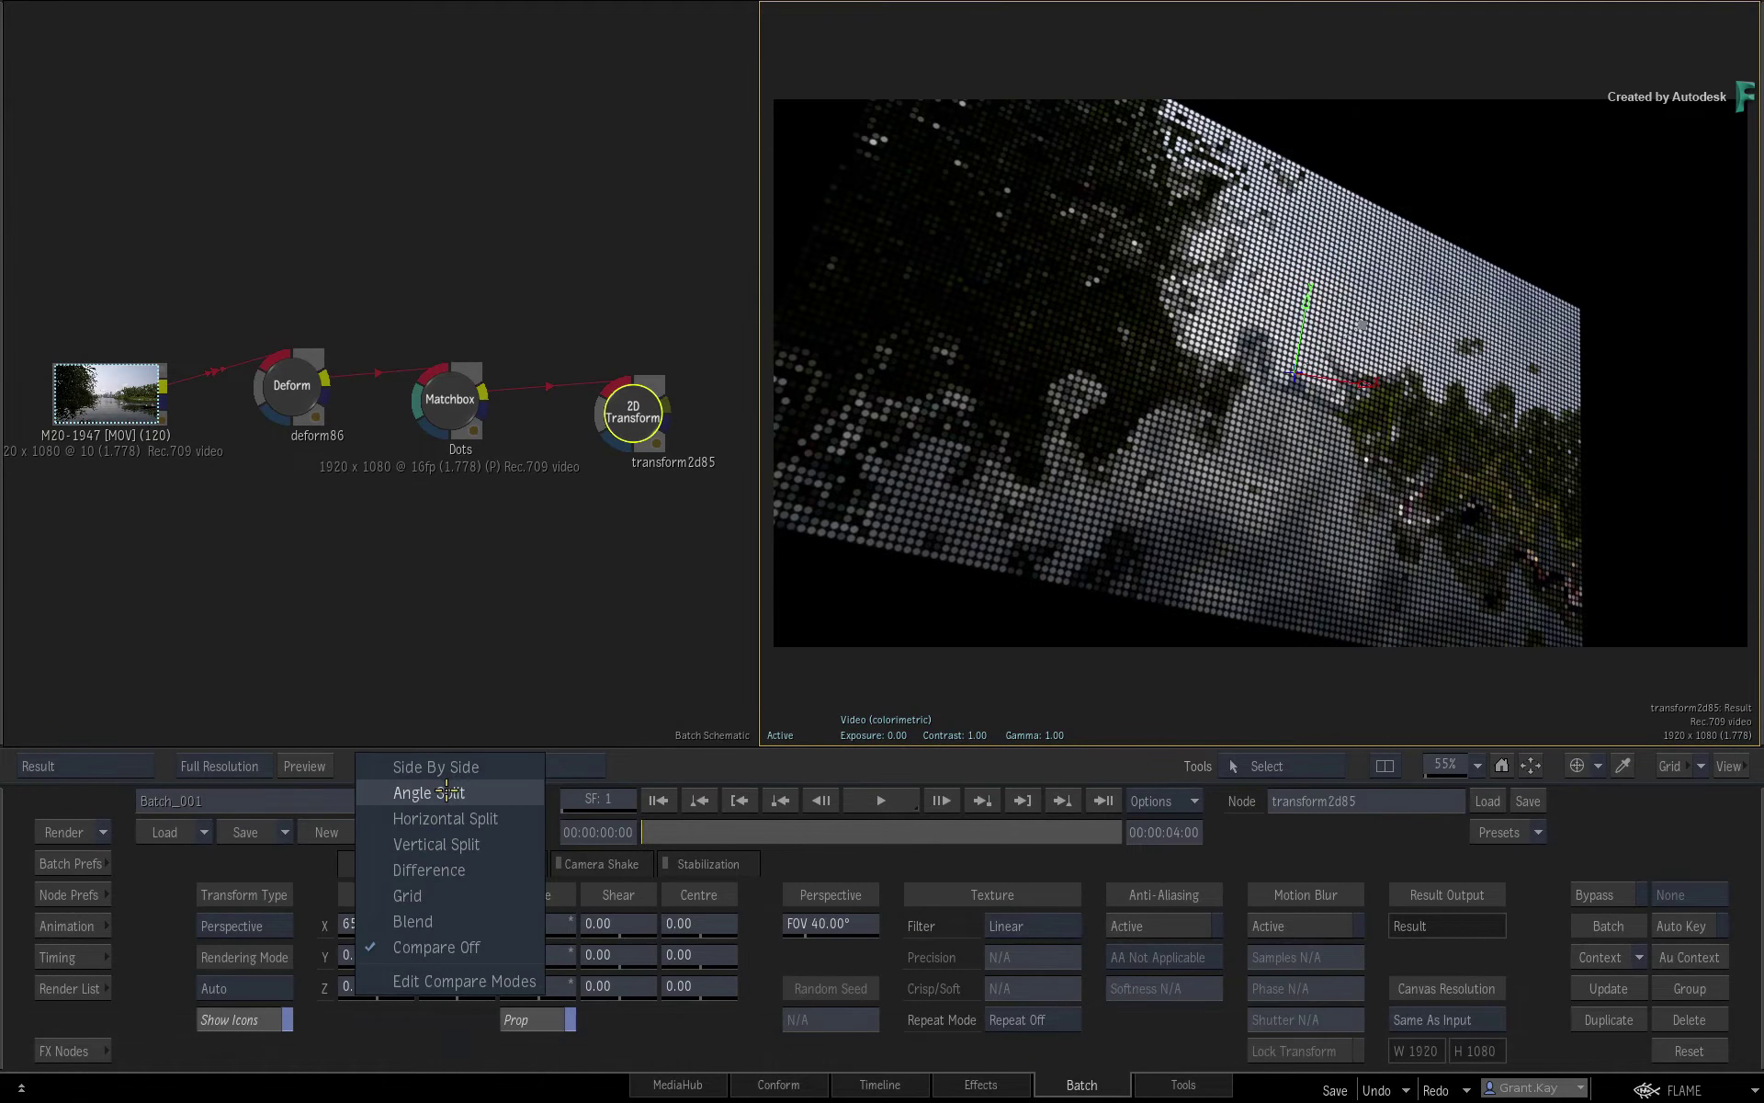
- Switch to Angle Split and compare against Reference3, then the purple Reference4 river still
left_click(448, 794)
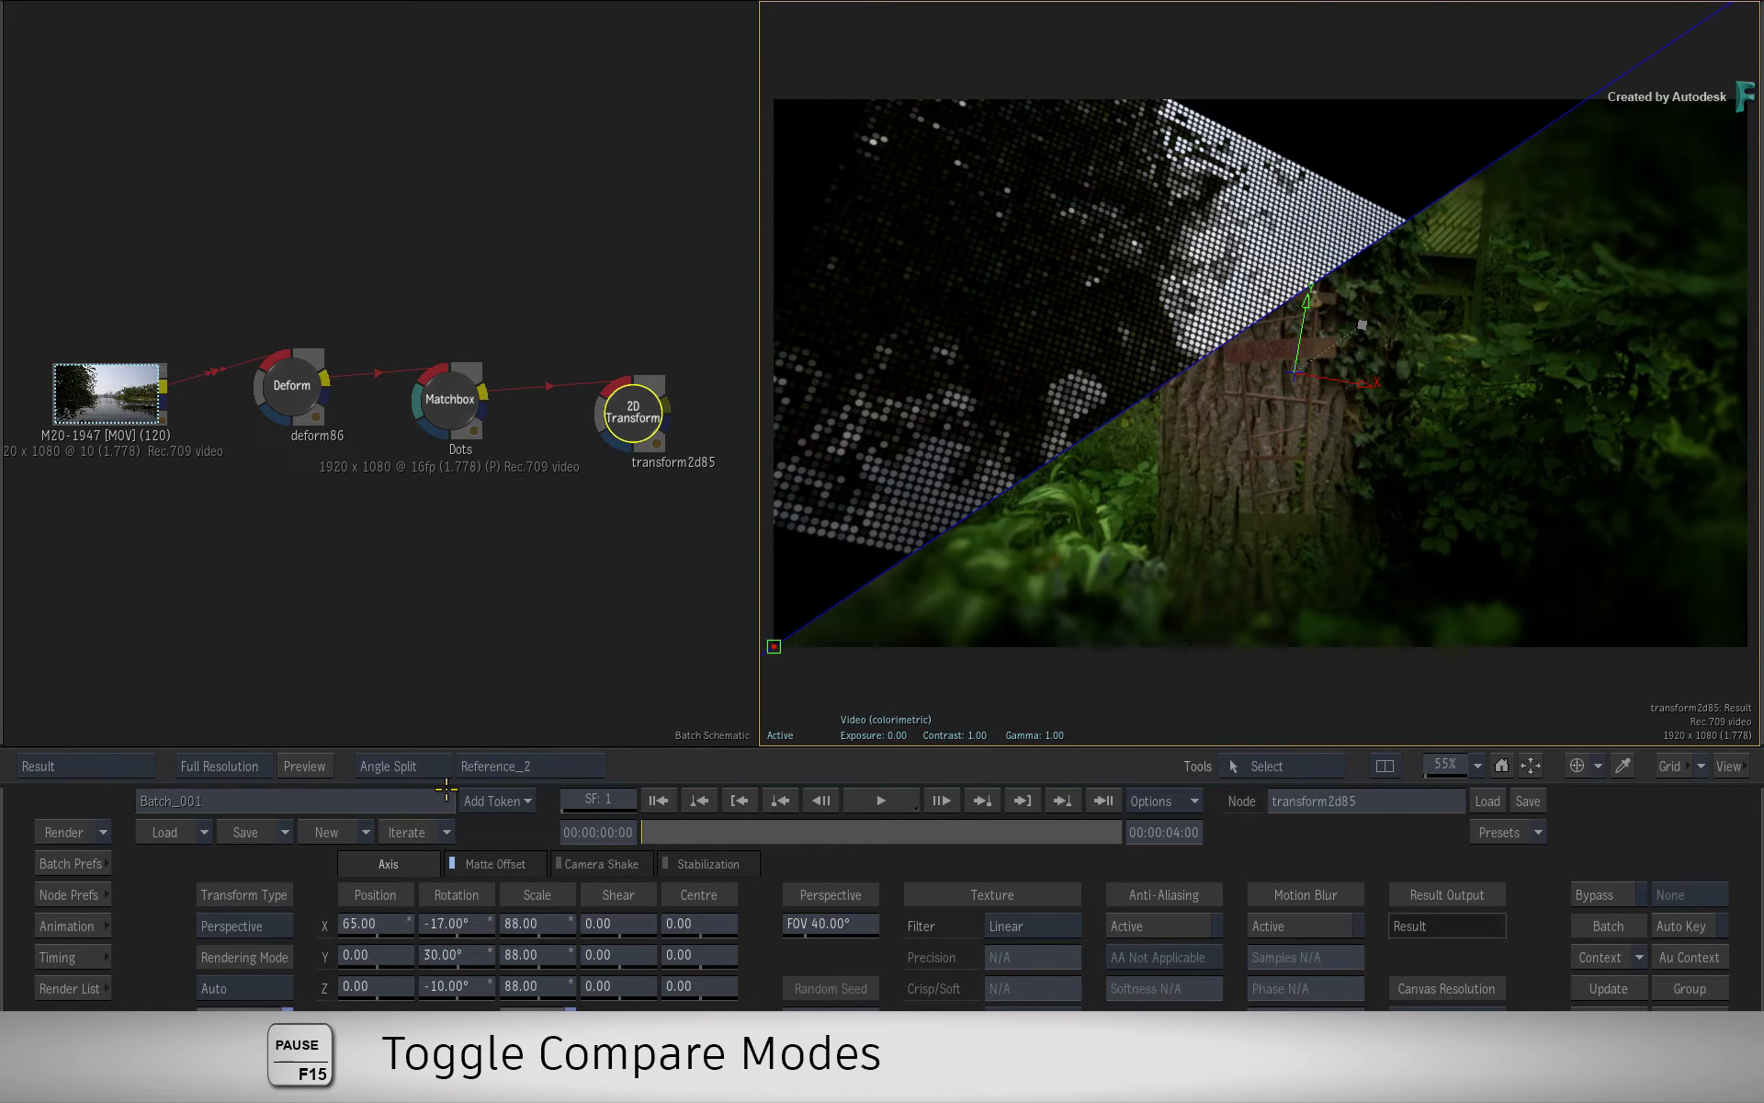
left_click(558, 767)
mouse_move(553, 793)
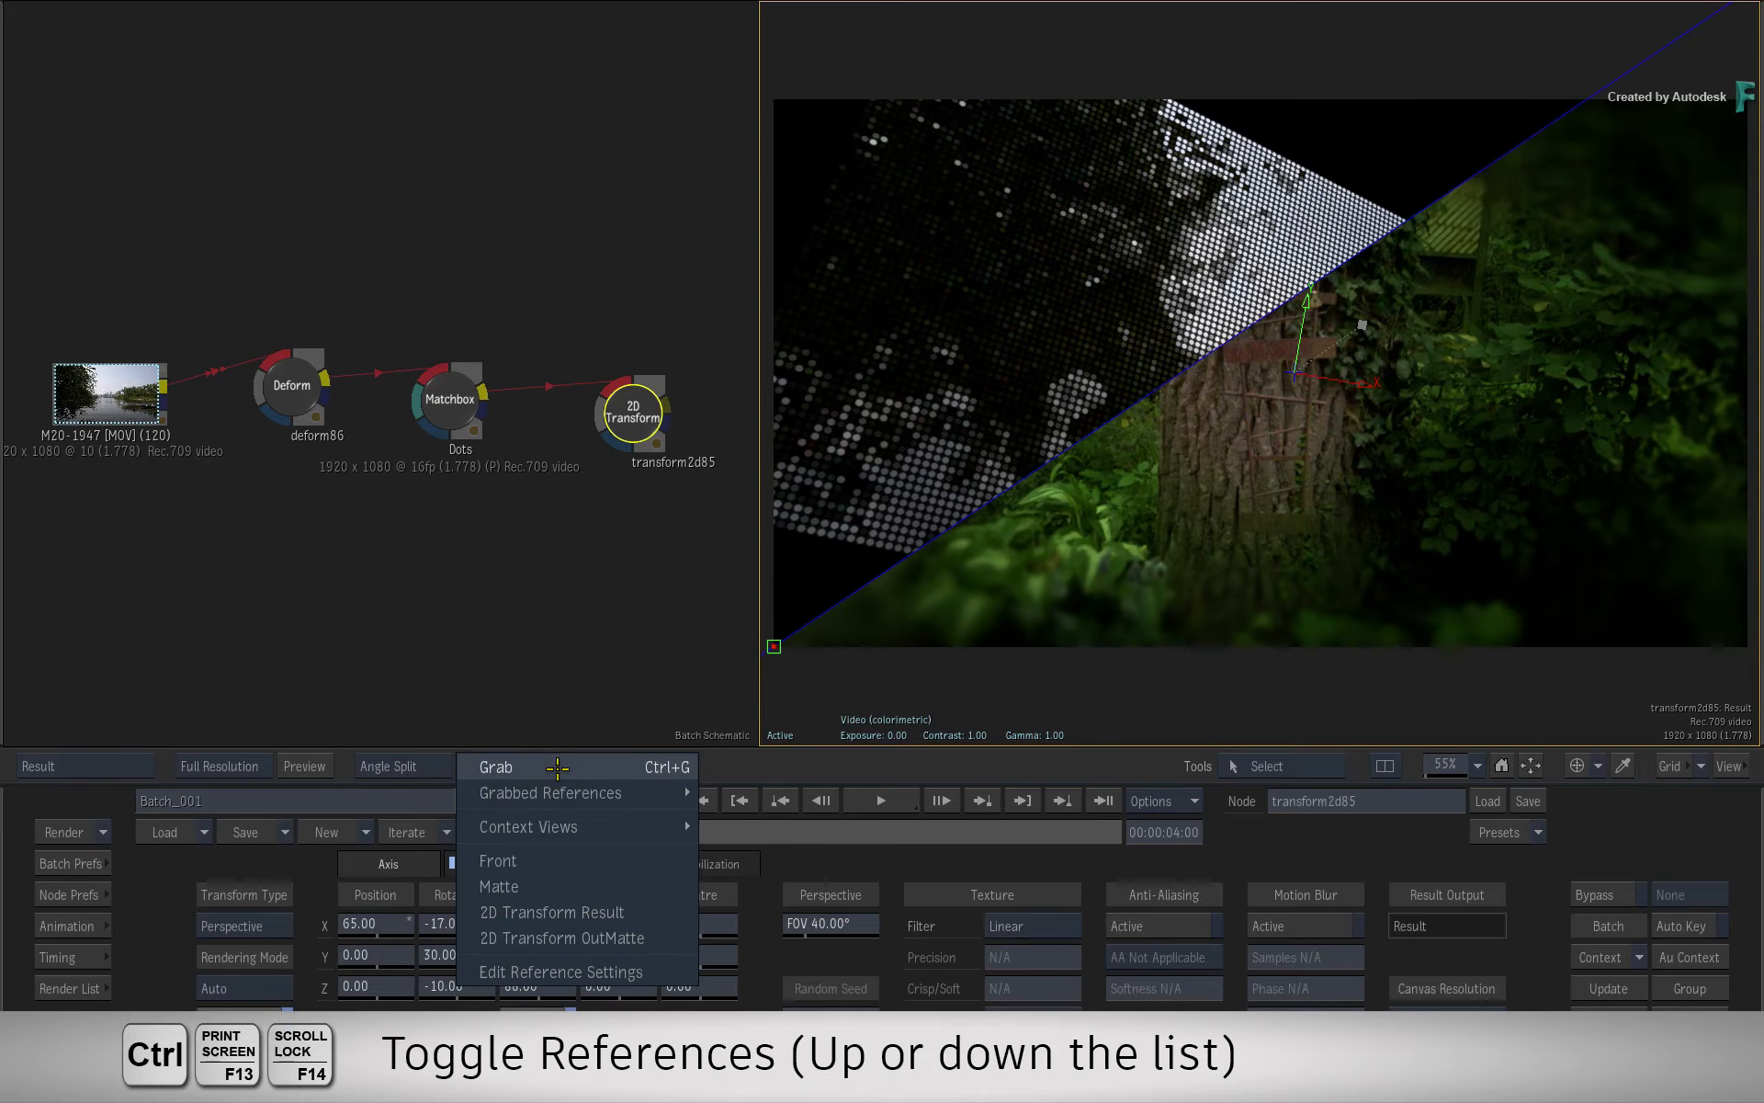
left_click(772, 819)
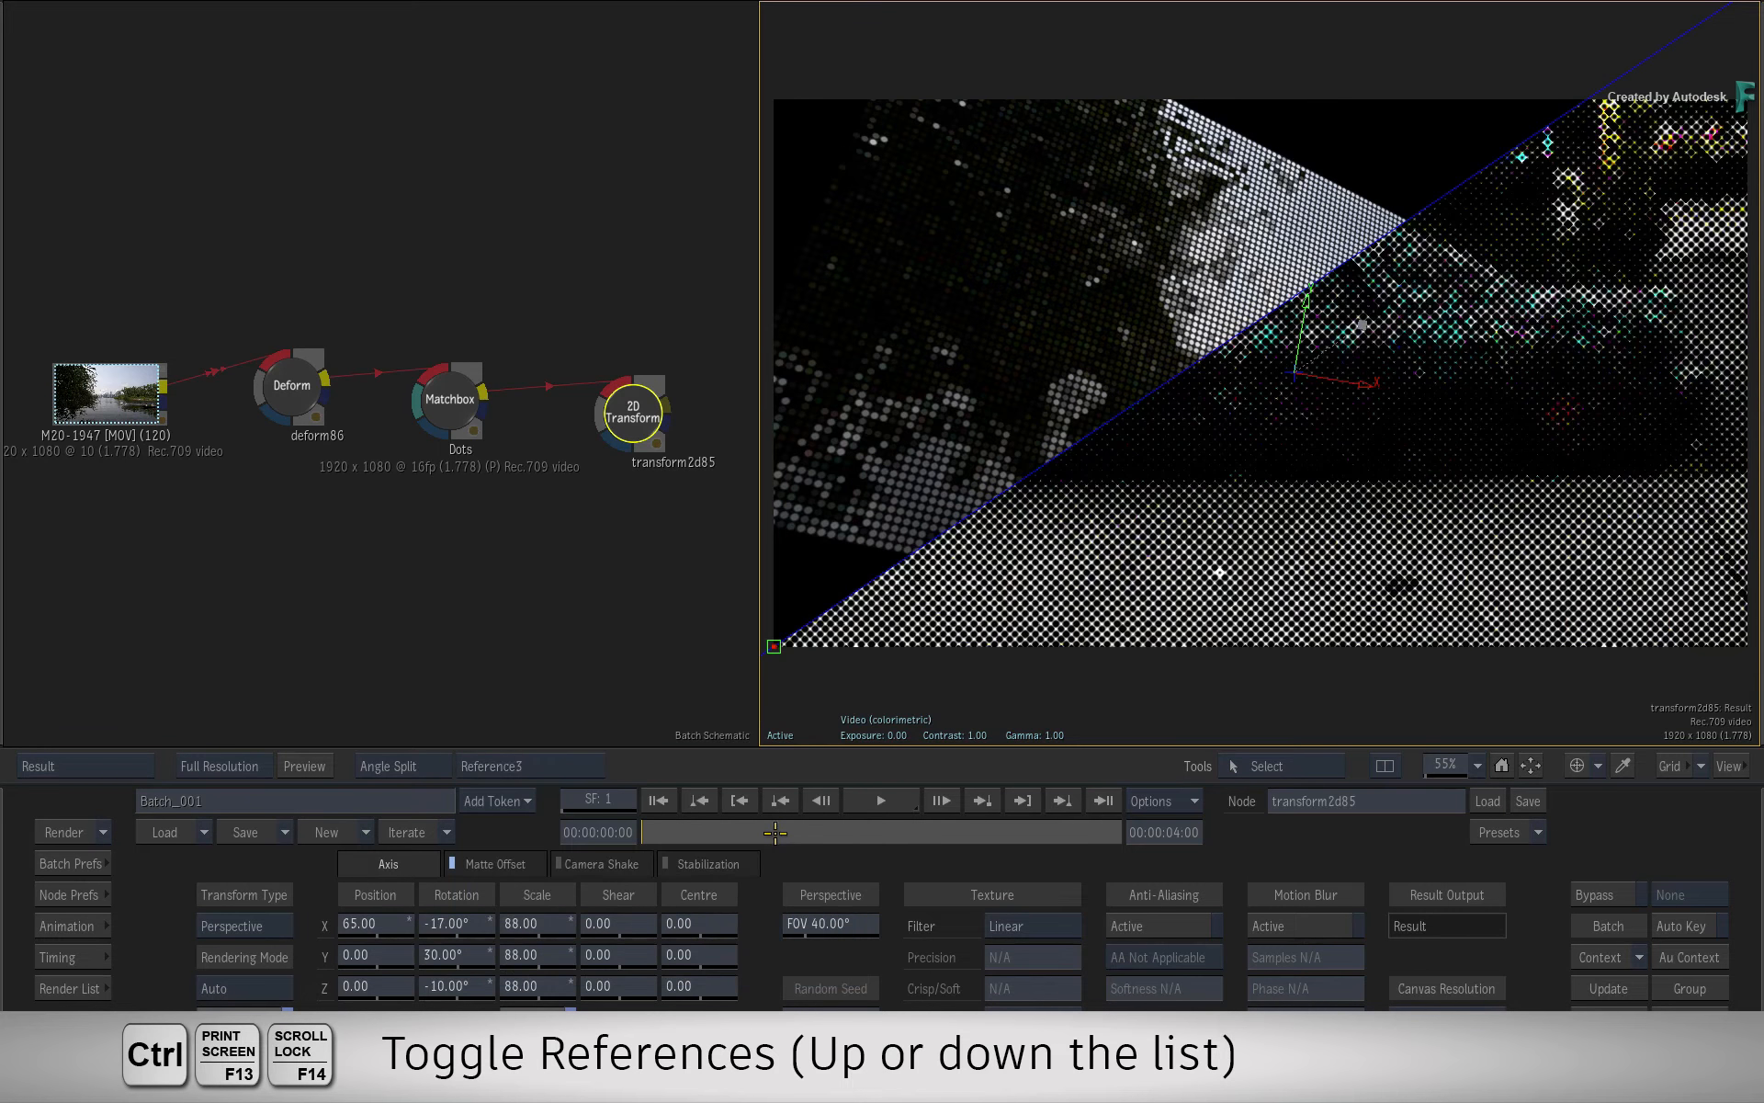
left_click(568, 769)
mouse_move(550, 793)
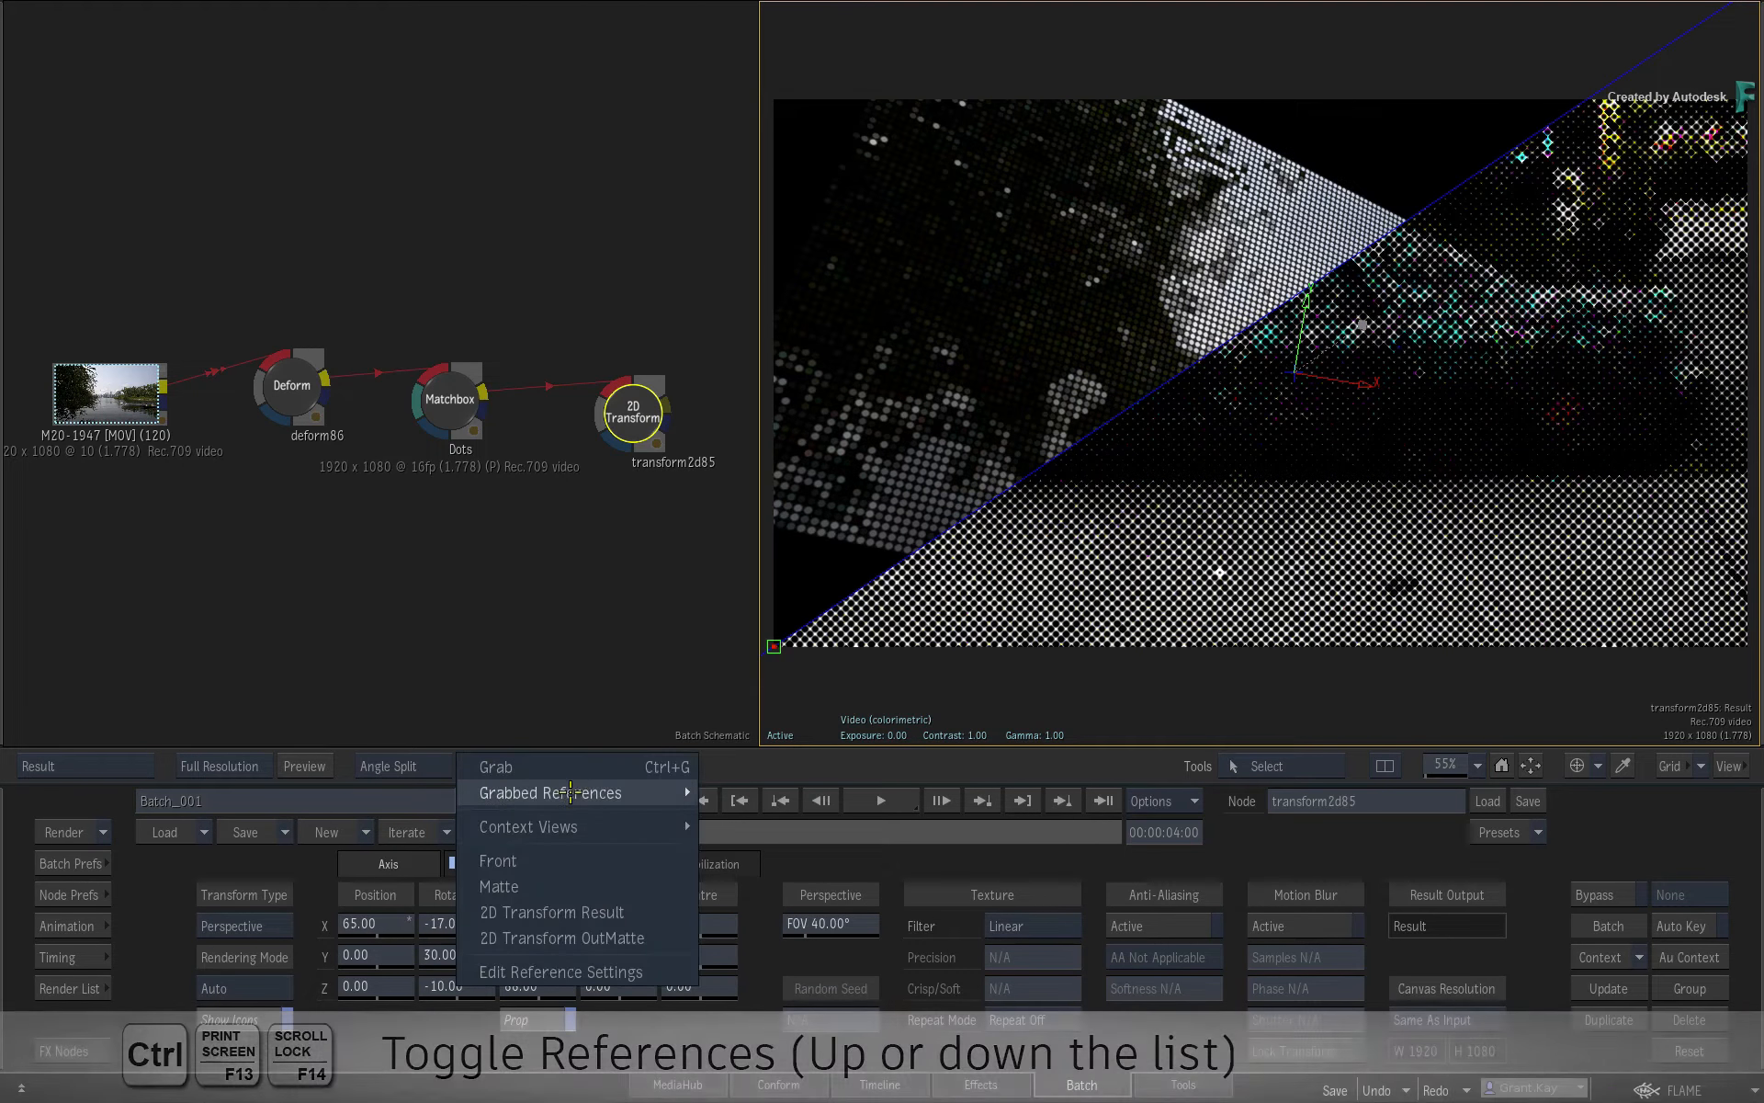
left_click(773, 845)
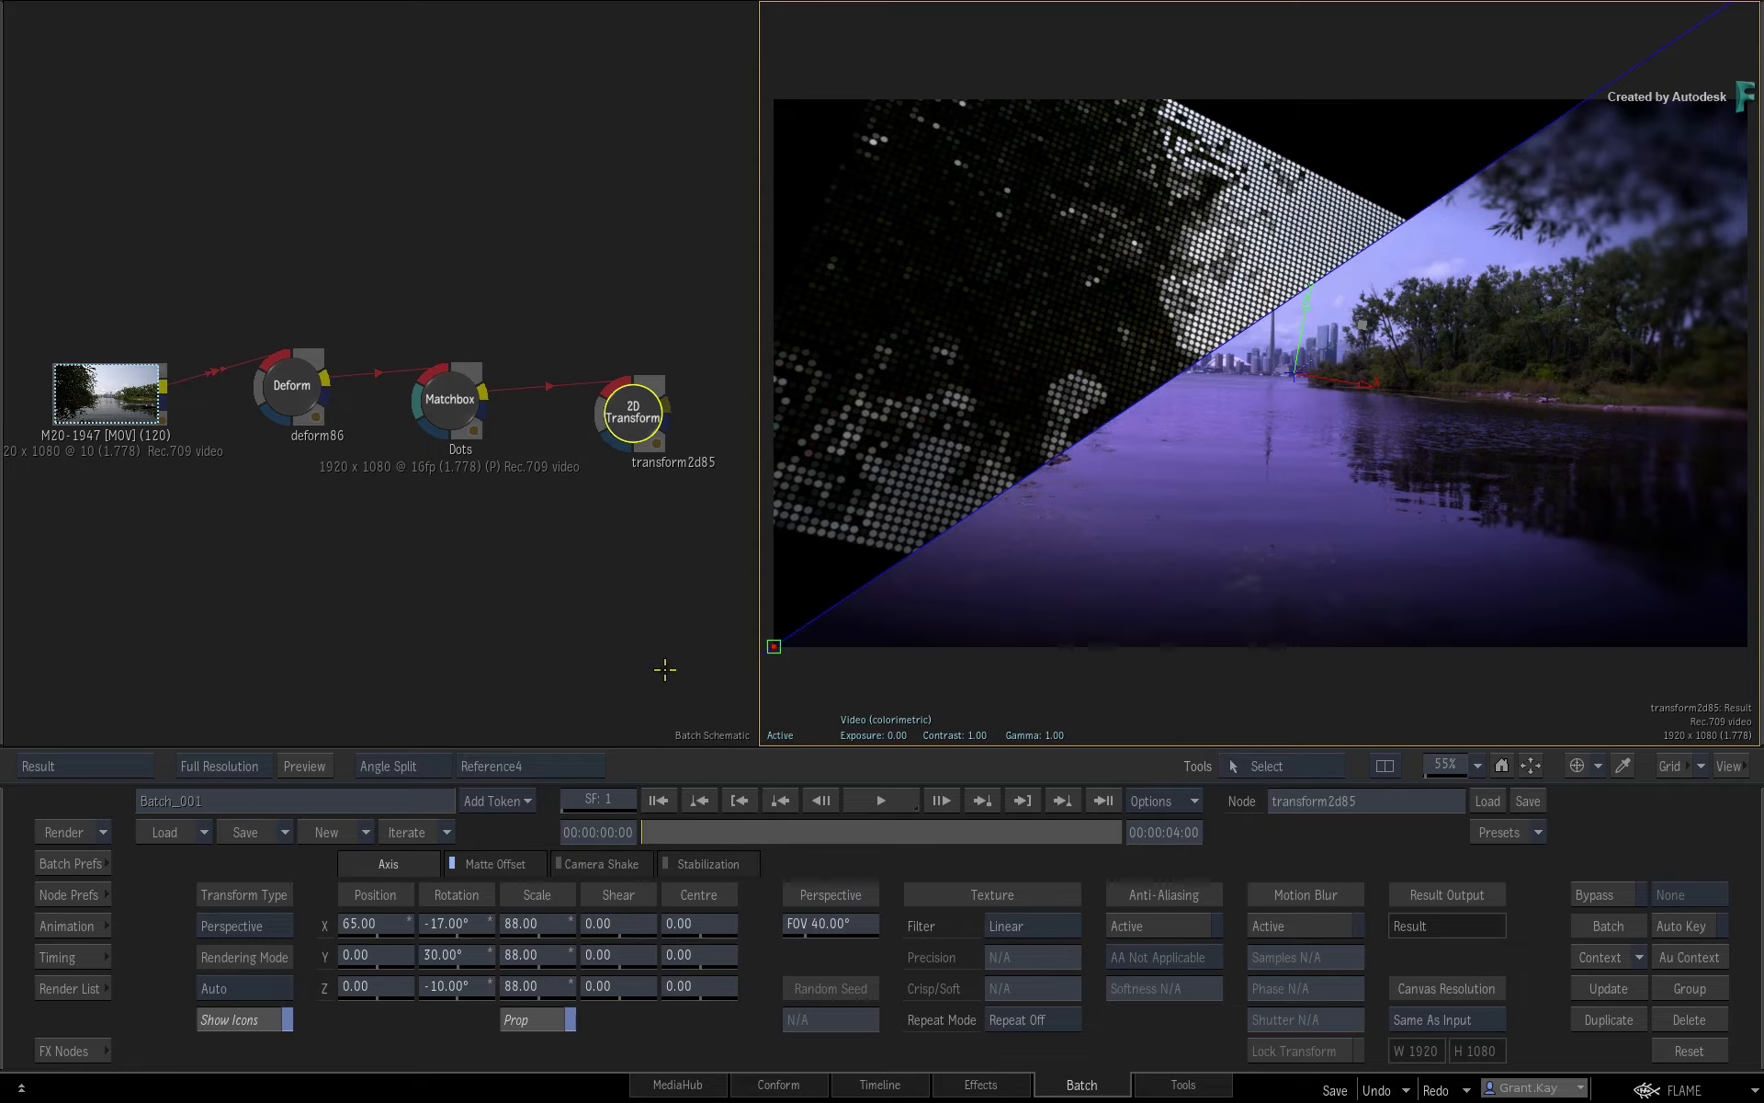
- Reveal the Explorer's References thumbnail gallery beside the viewer
left_click(1682, 1089)
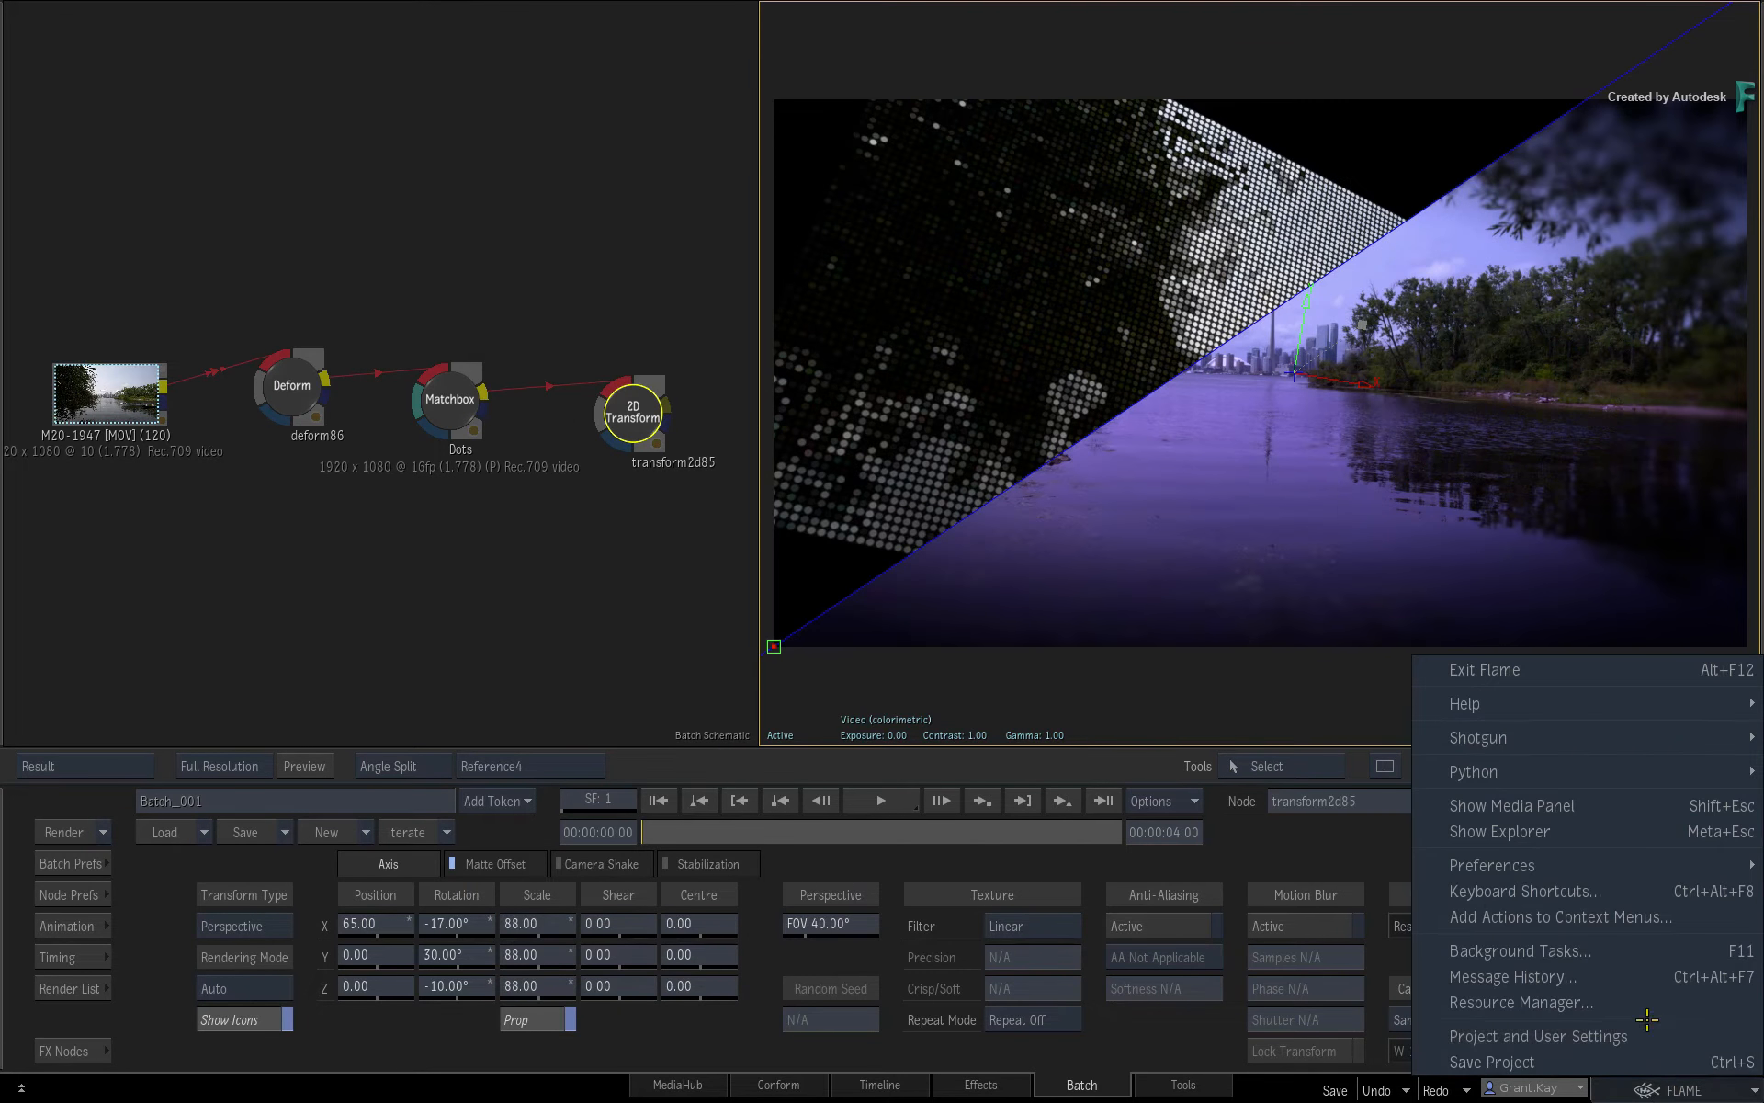
key("super+Escape")
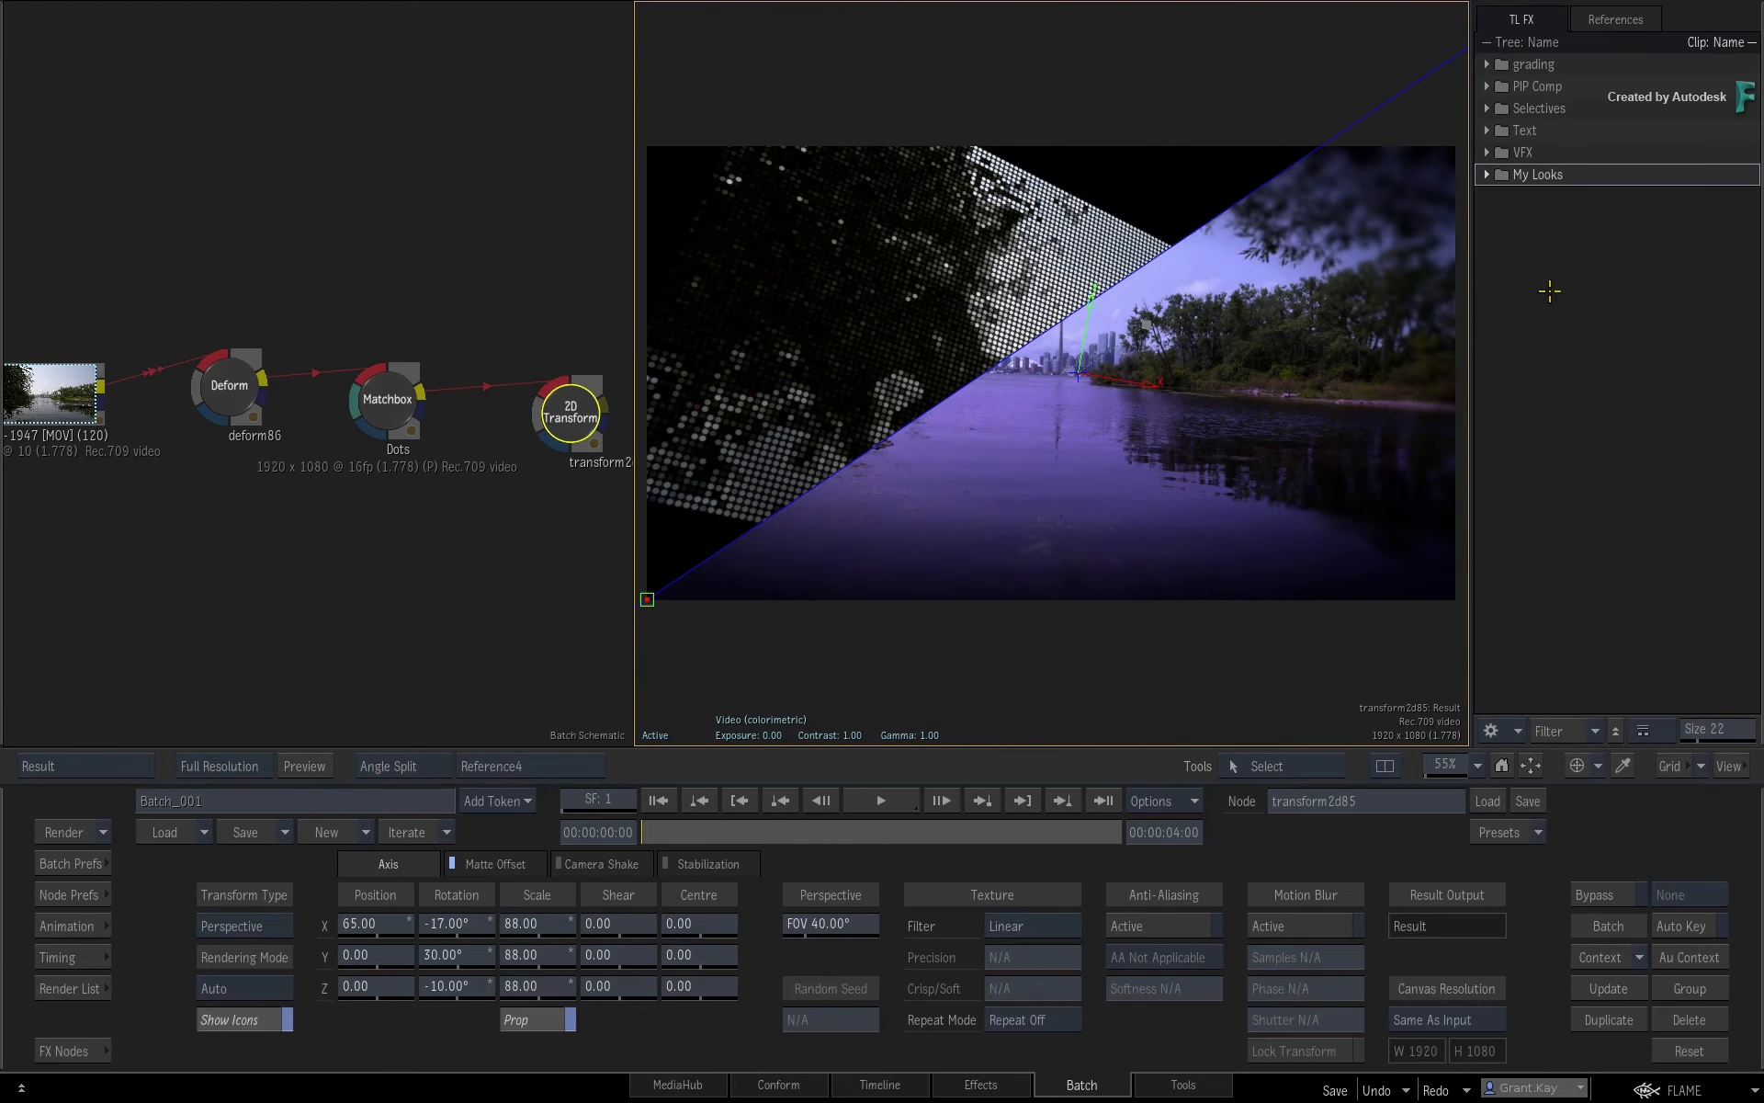
left_click(1613, 19)
- Preview Reference3, Reference_2, Reference_540p, Reference0, the harbour and green river stills, ending back on Reference4
left_click(1657, 99)
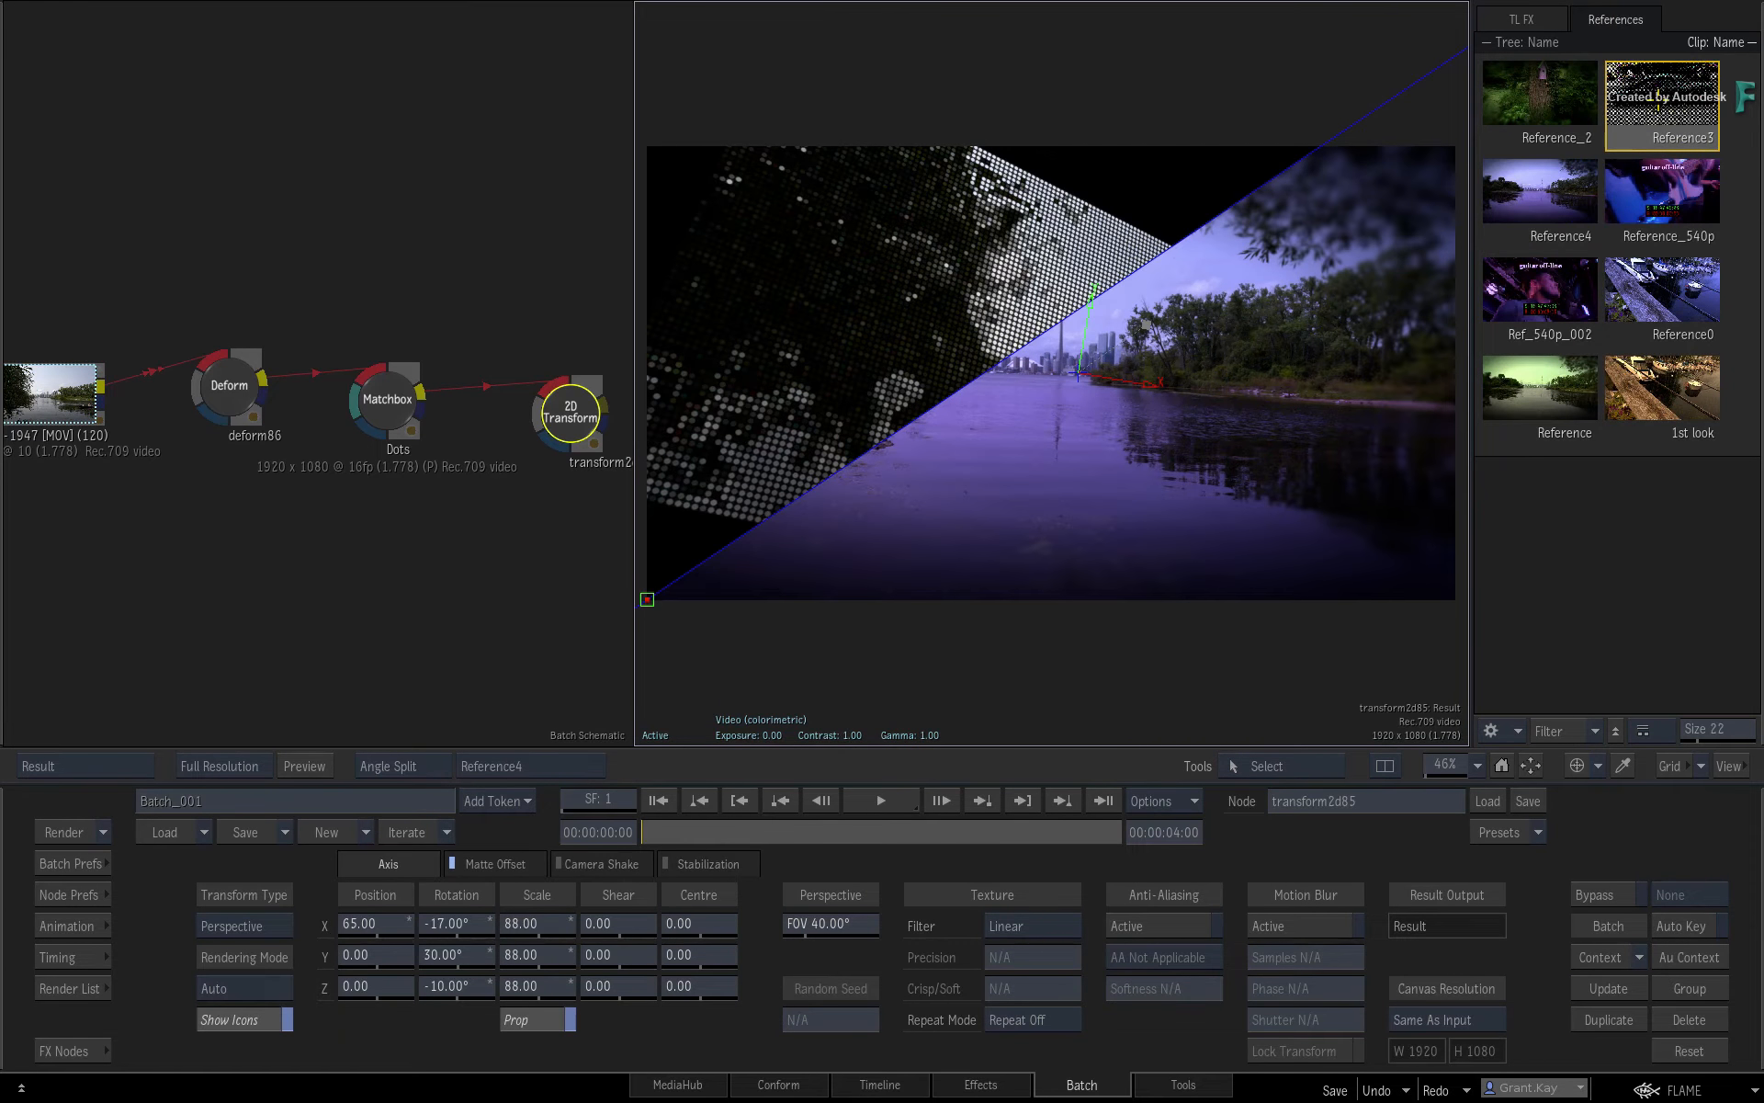
left_click(1542, 85)
left_click(1664, 190)
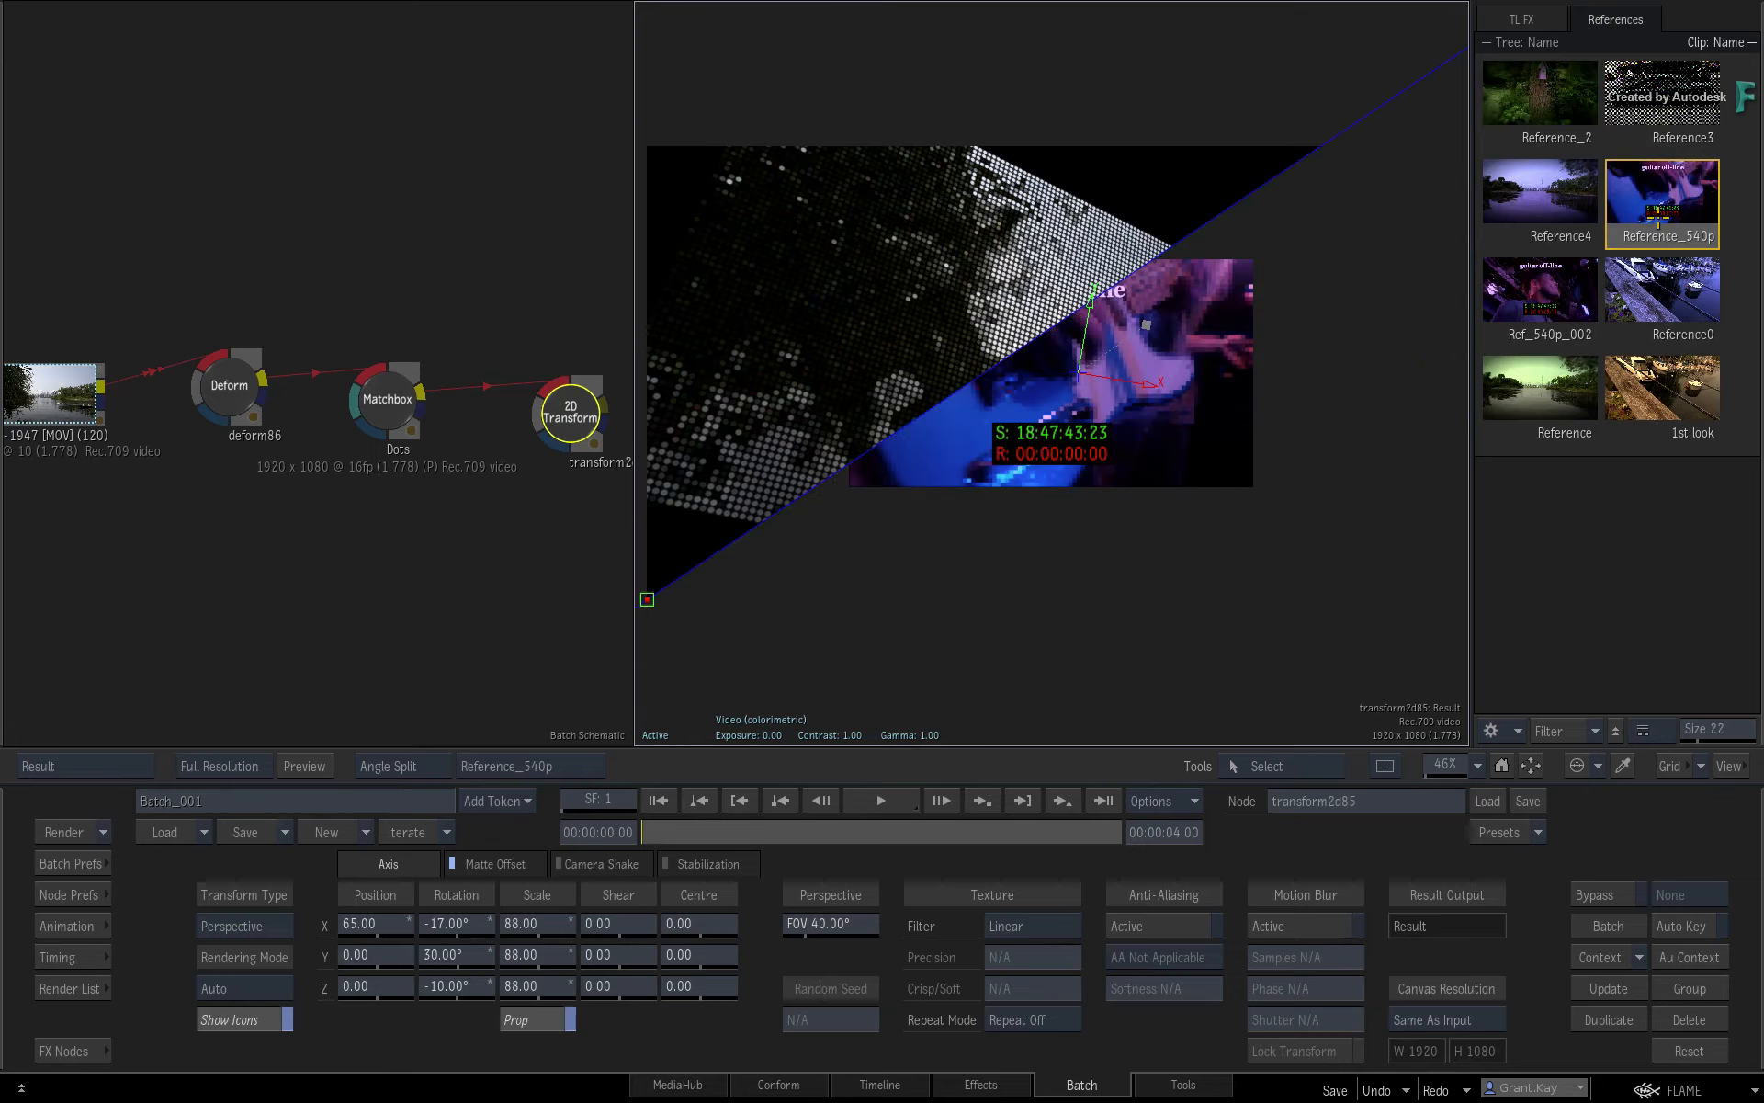
left_click(1660, 288)
left_click(1668, 397)
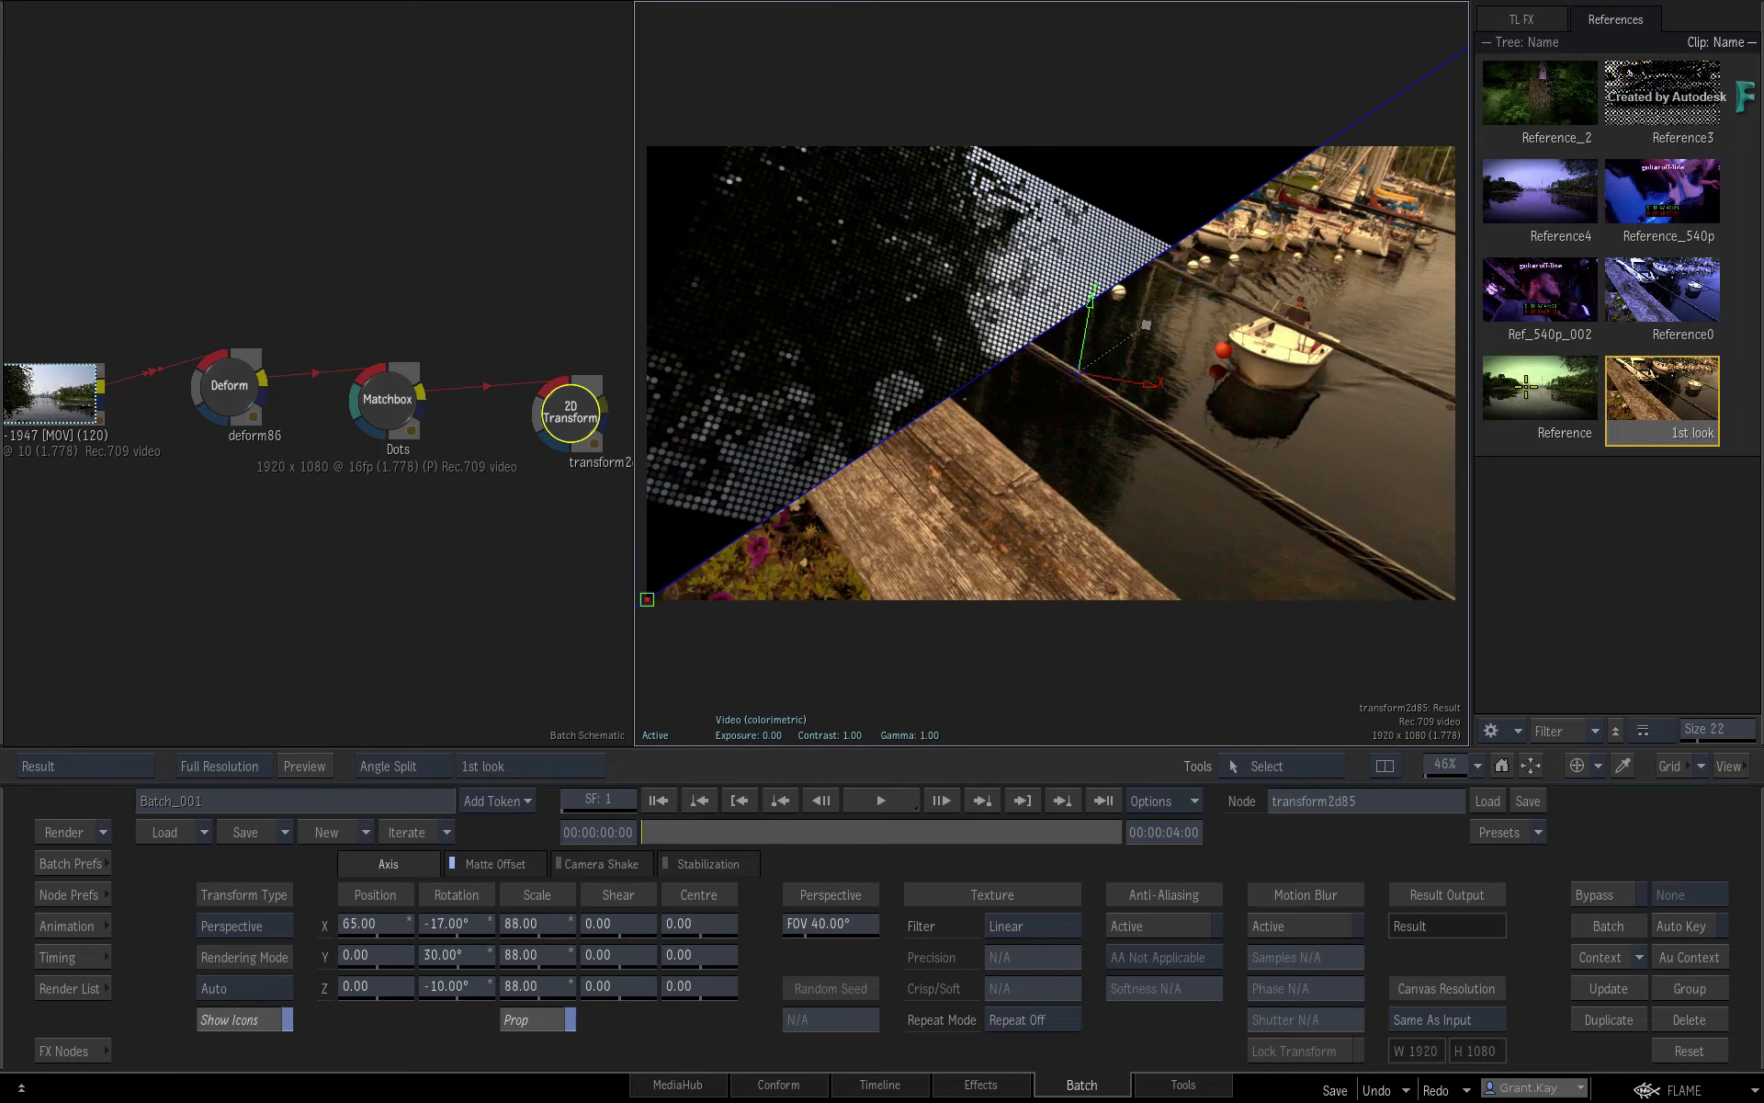
left_click(1539, 390)
left_click(1553, 176)
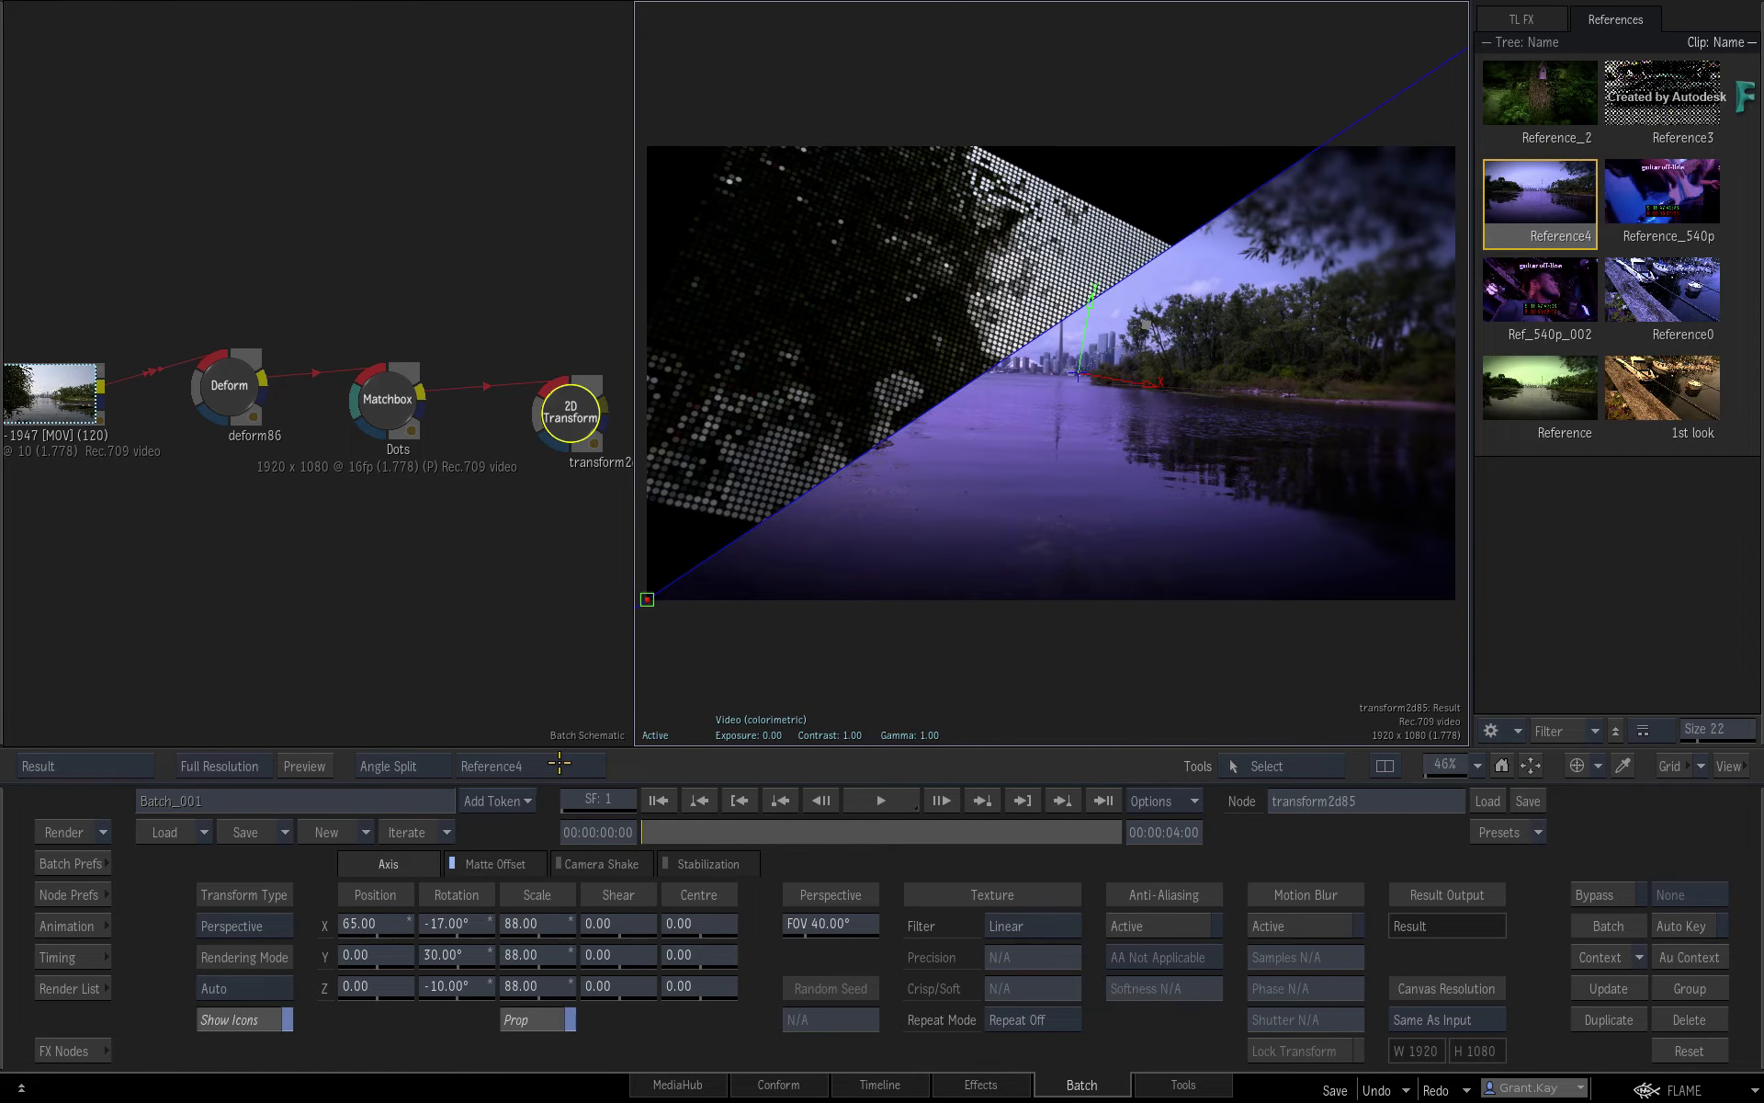
- Set the reference to the front input, store deform86 as Context 1, and view the 2D Transform result
left_click(560, 764)
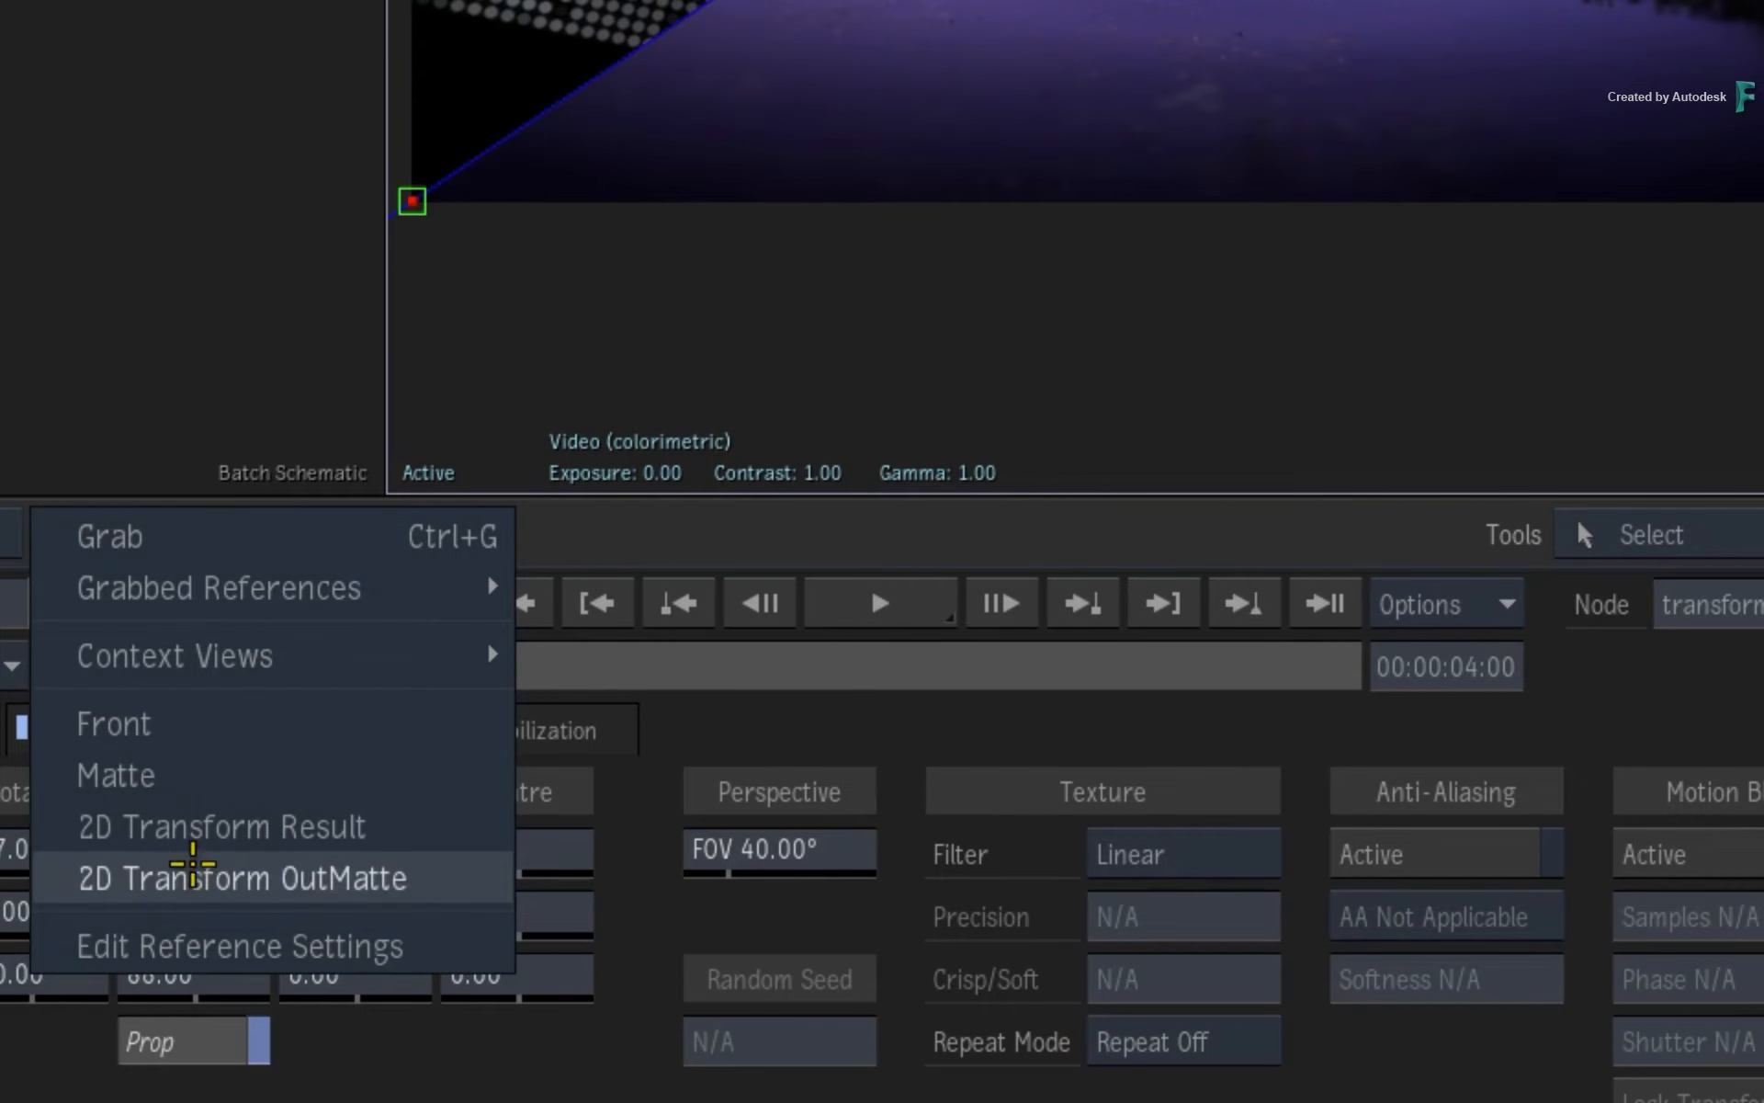
left_click(214, 724)
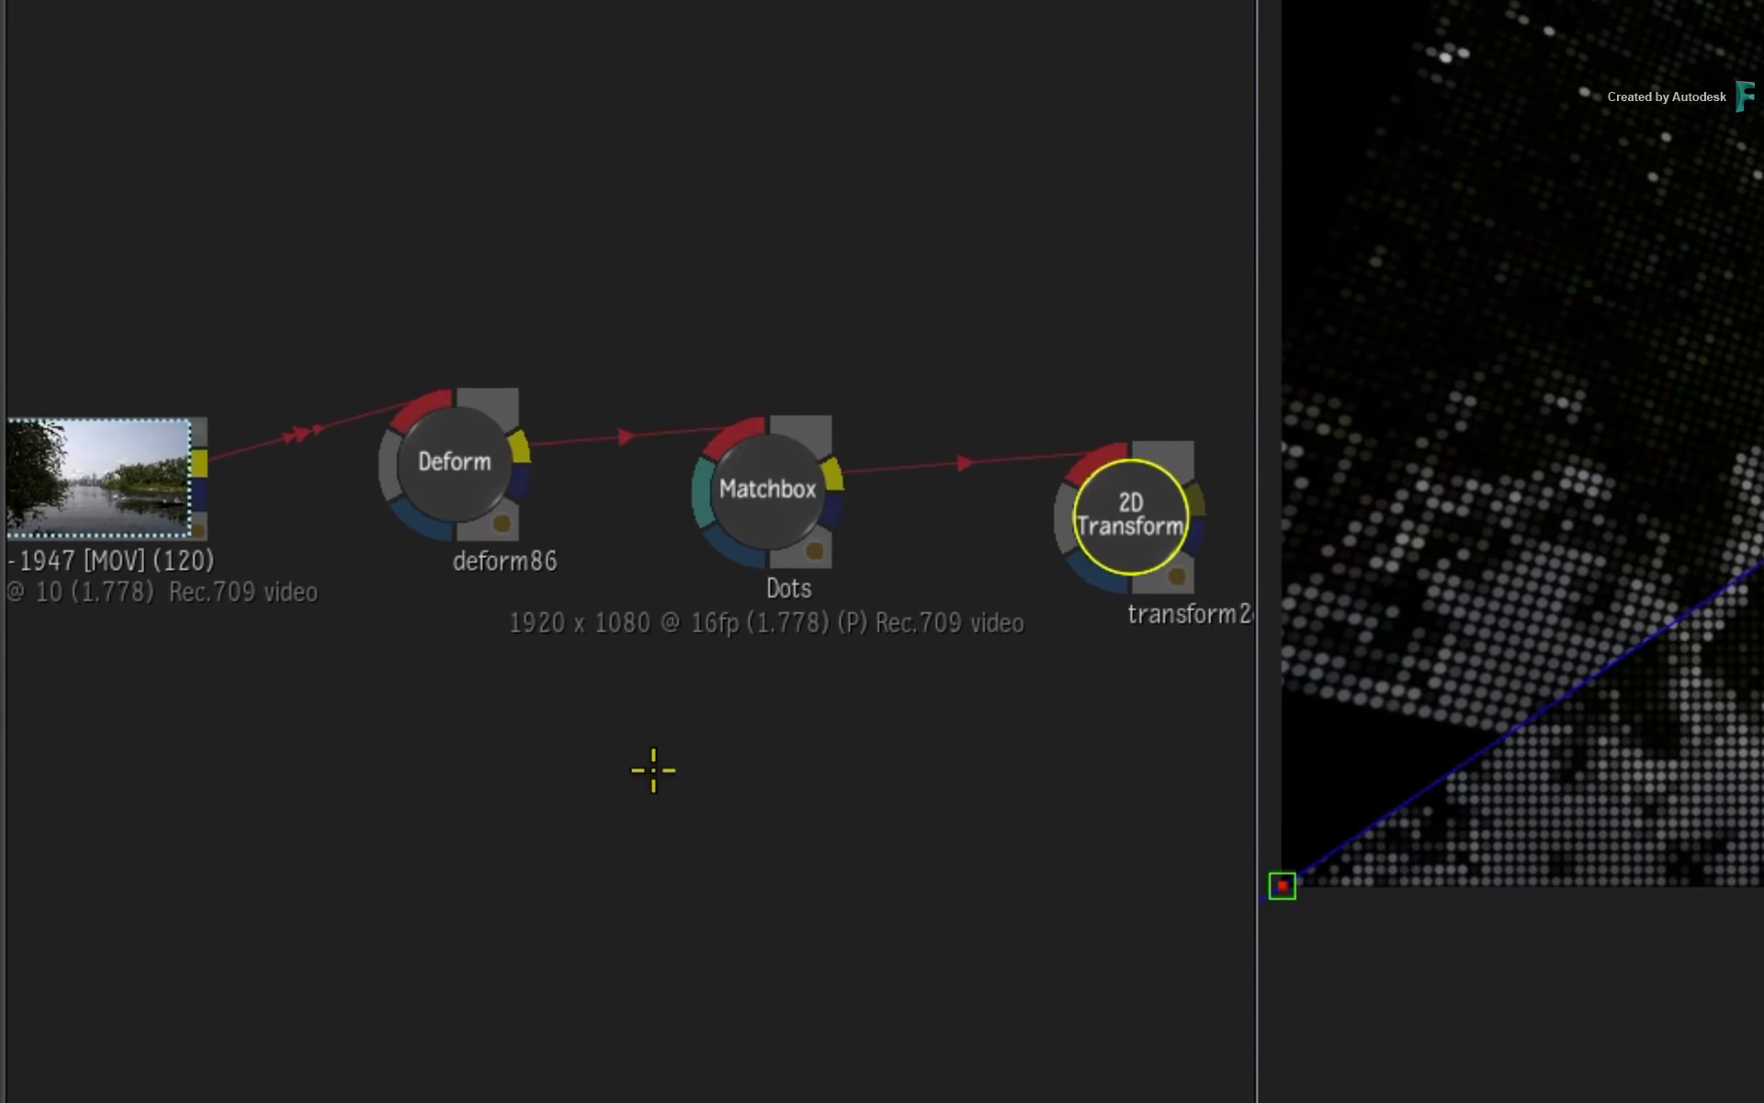
left_click(455, 462)
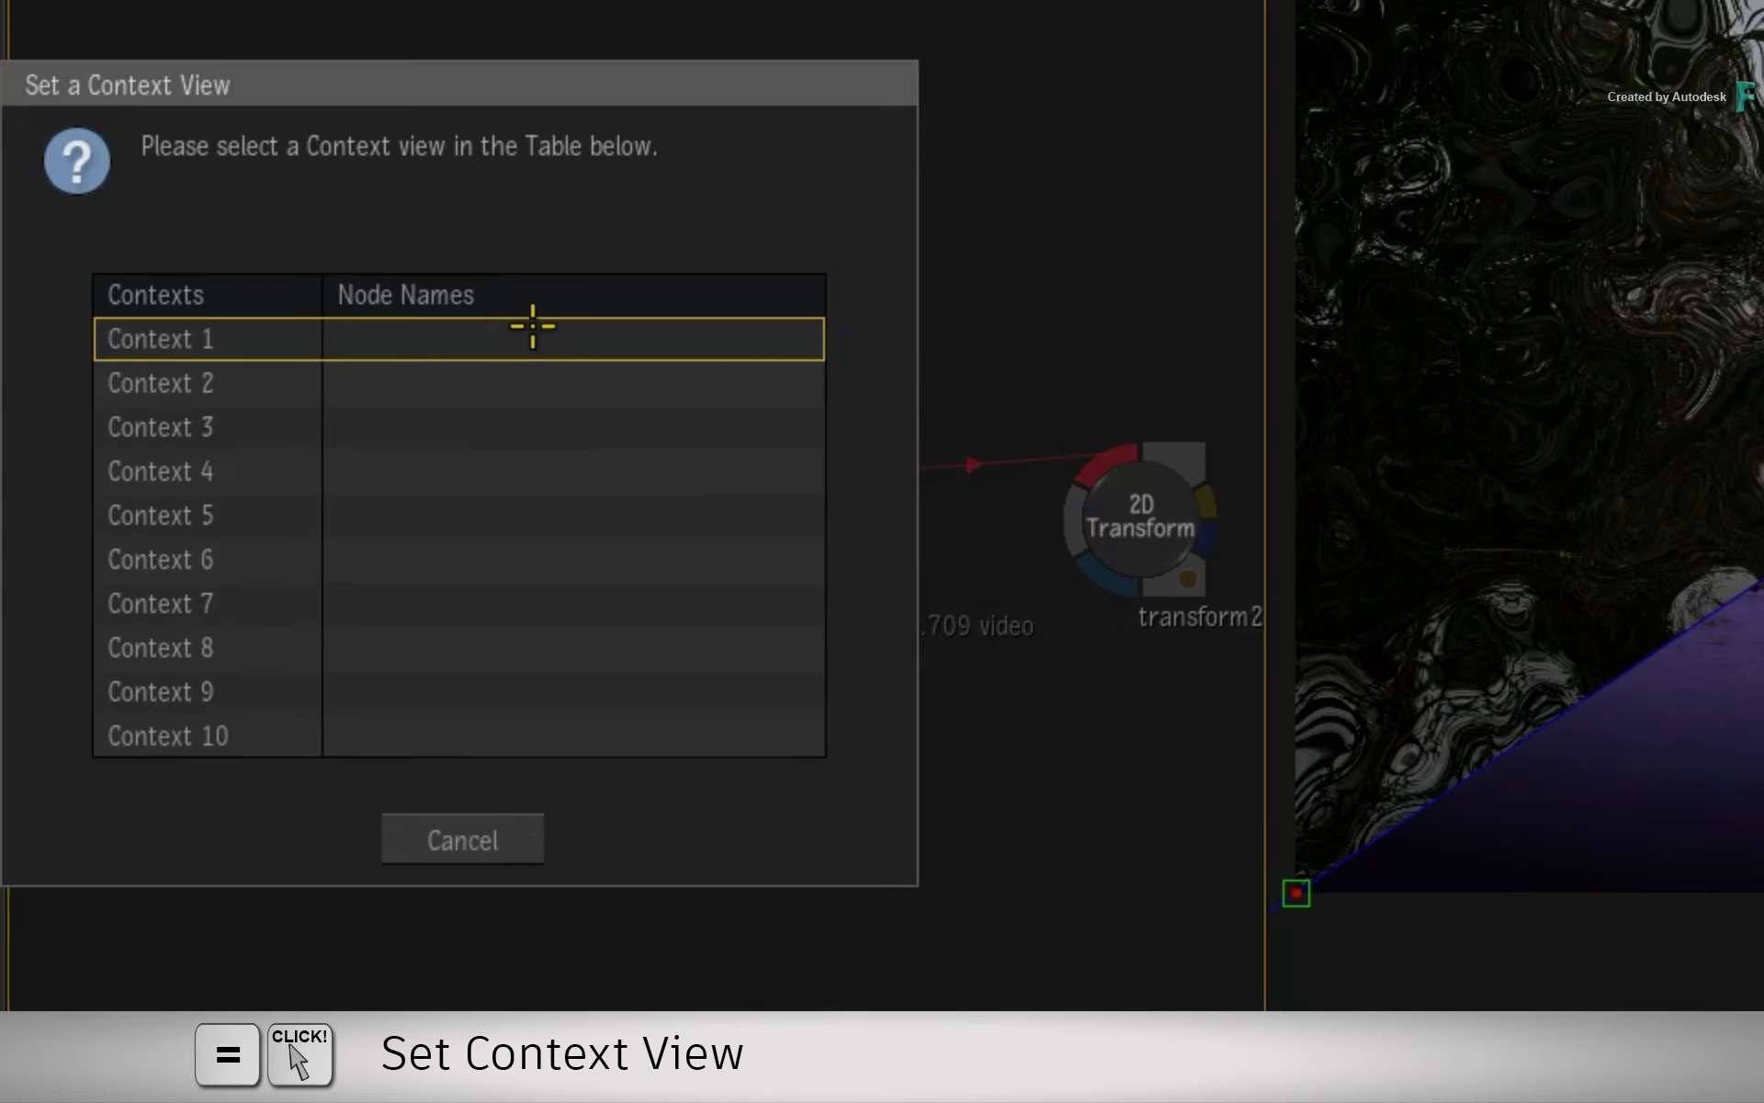
left_click(533, 326)
left_click(1089, 532)
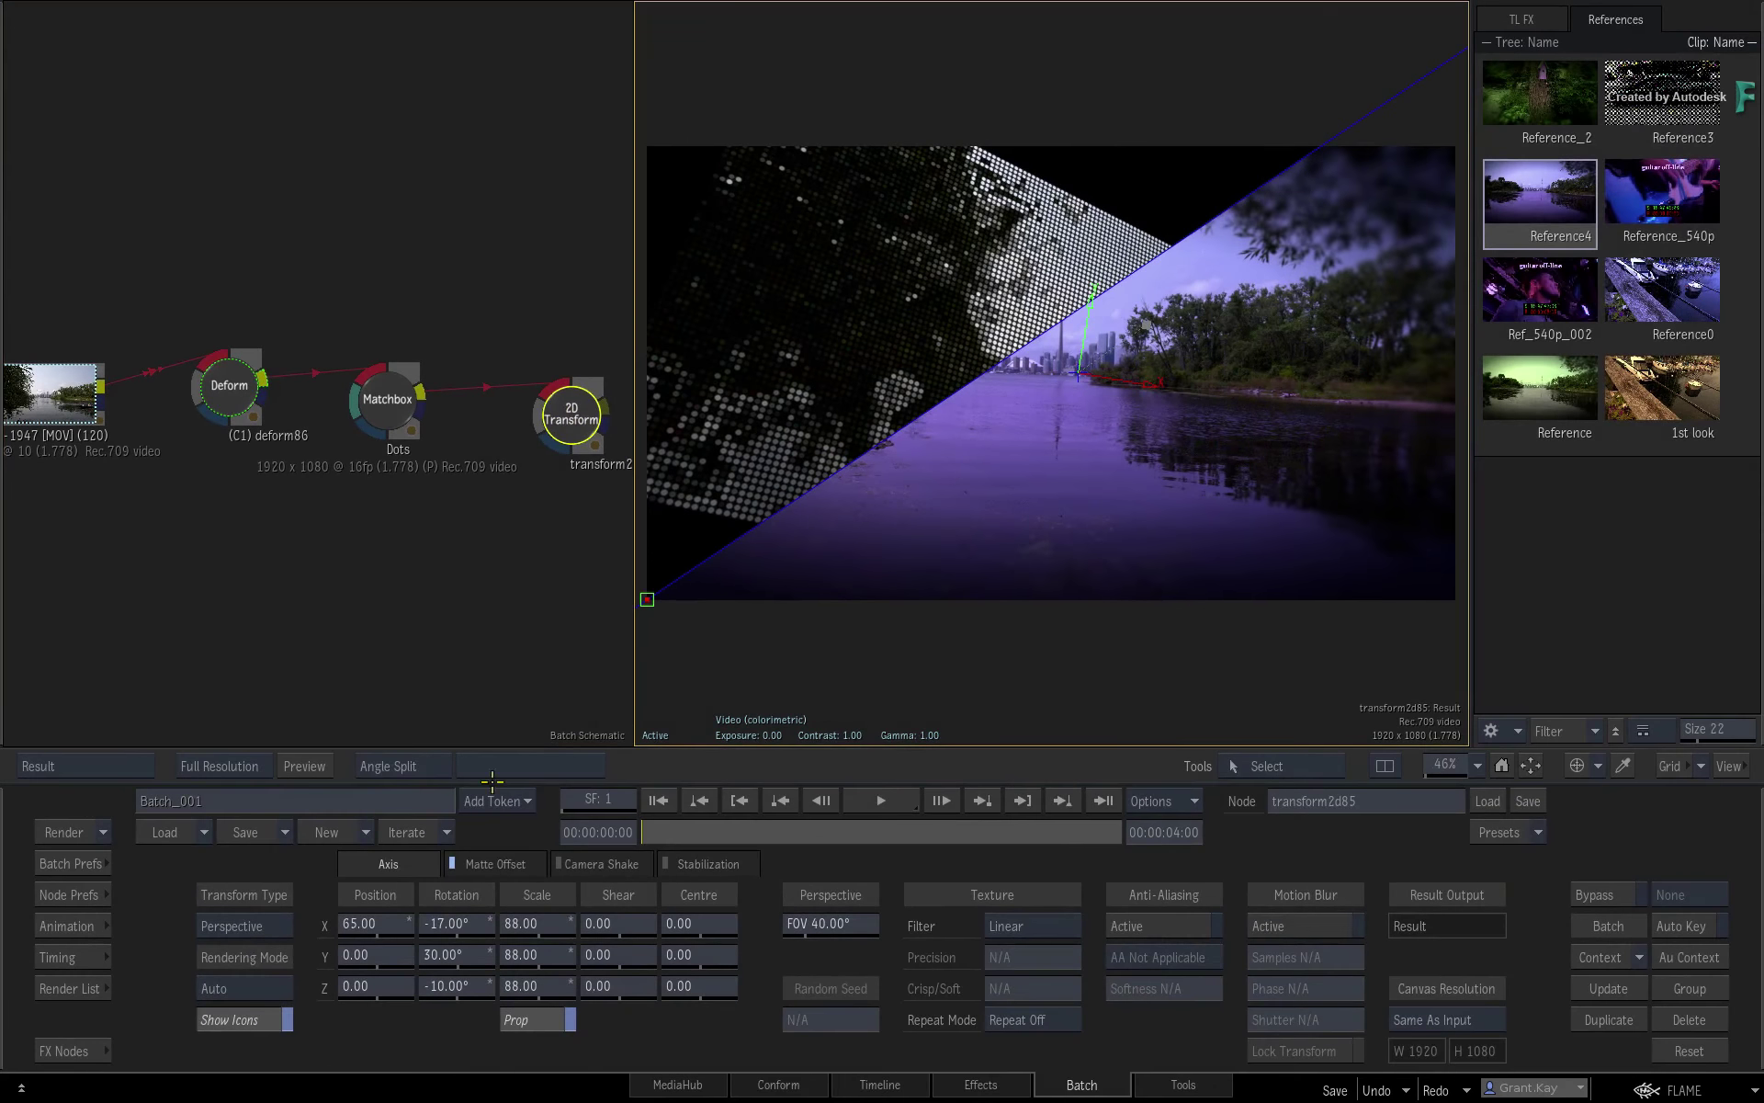
left_click(496, 768)
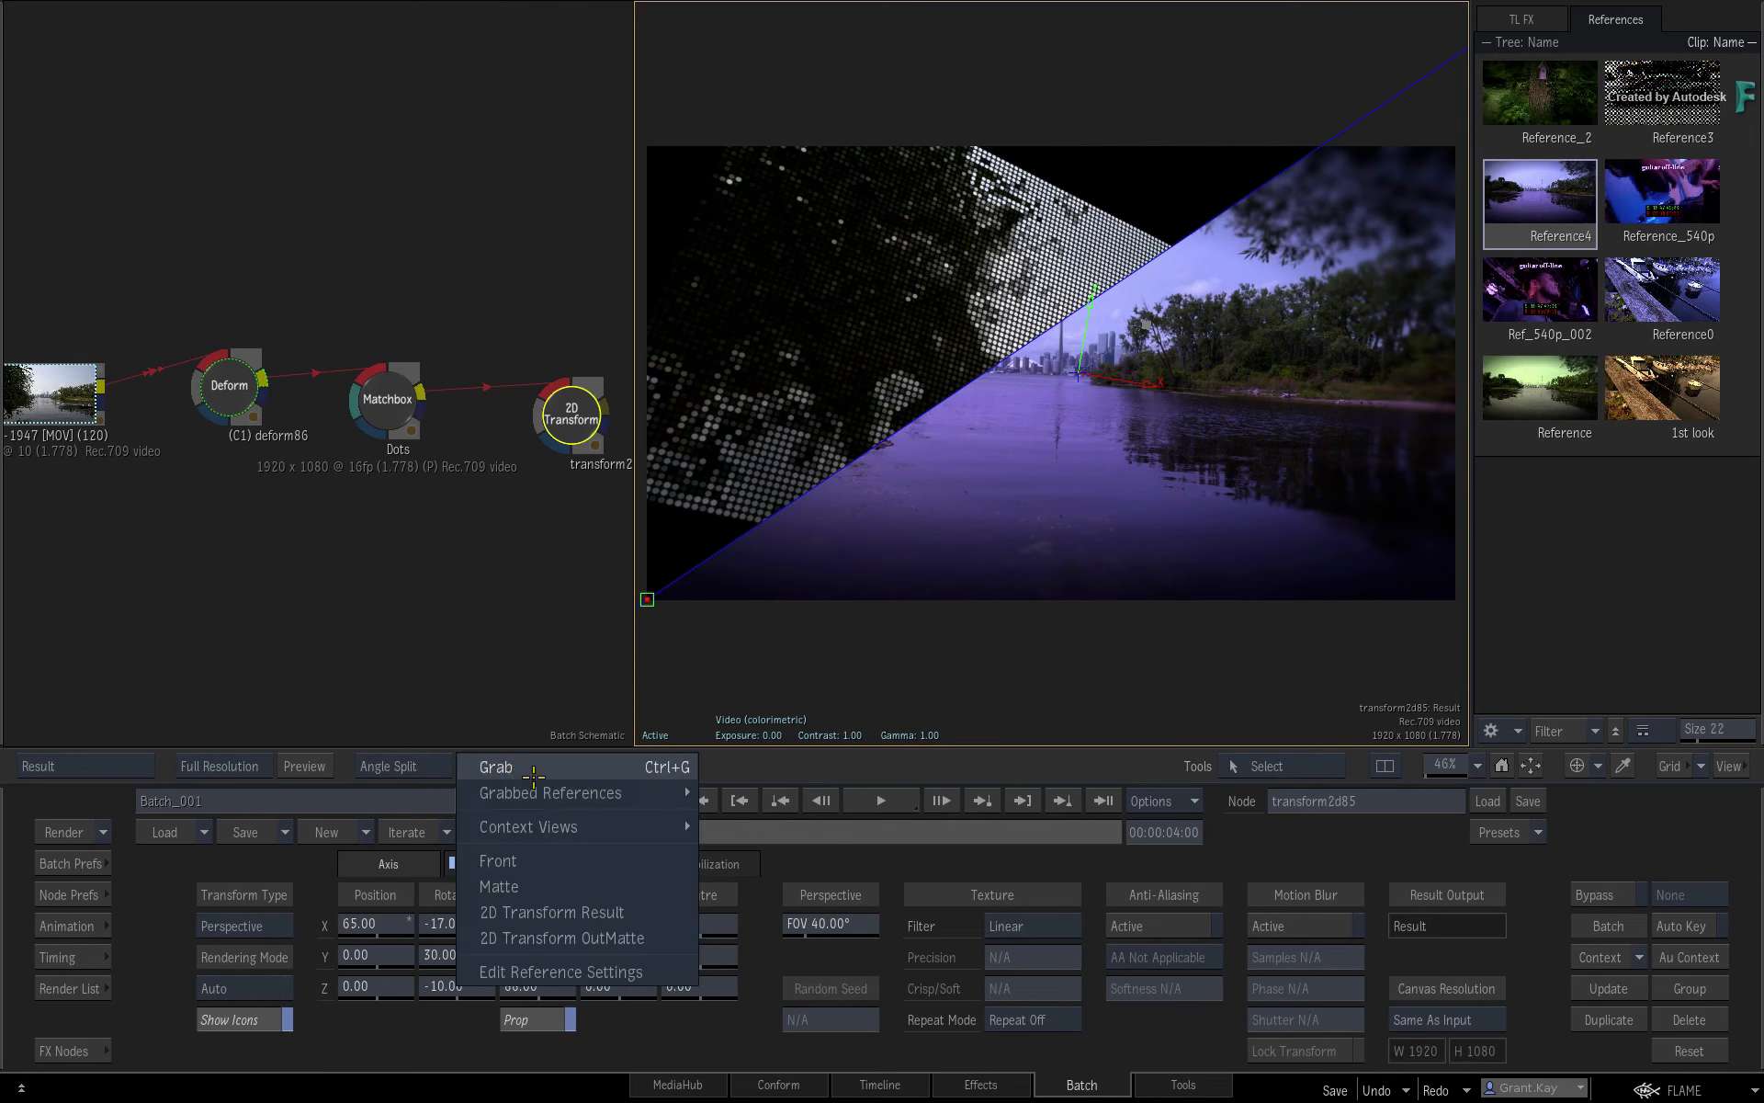
mouse_move(527, 826)
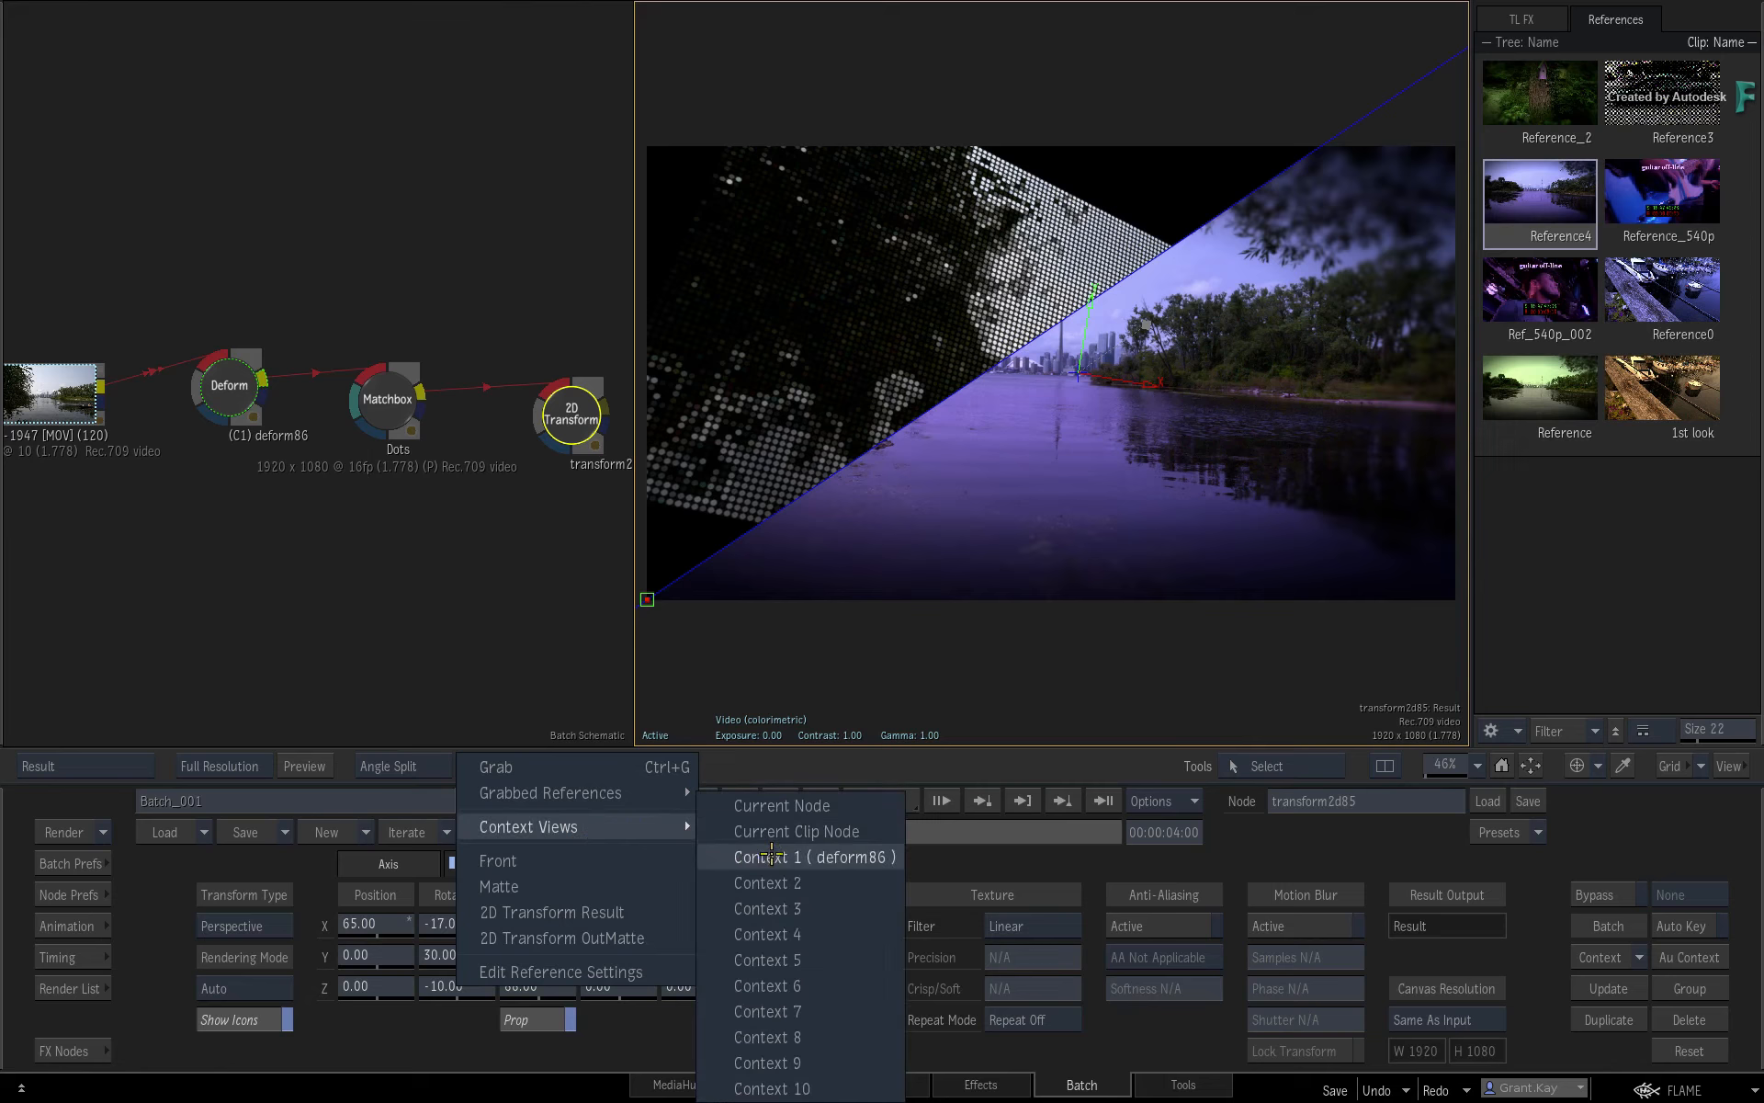
- Compare against the Context 1 deform86 view, steepening the angle split, then trying blend, grid and difference
left_click(772, 857)
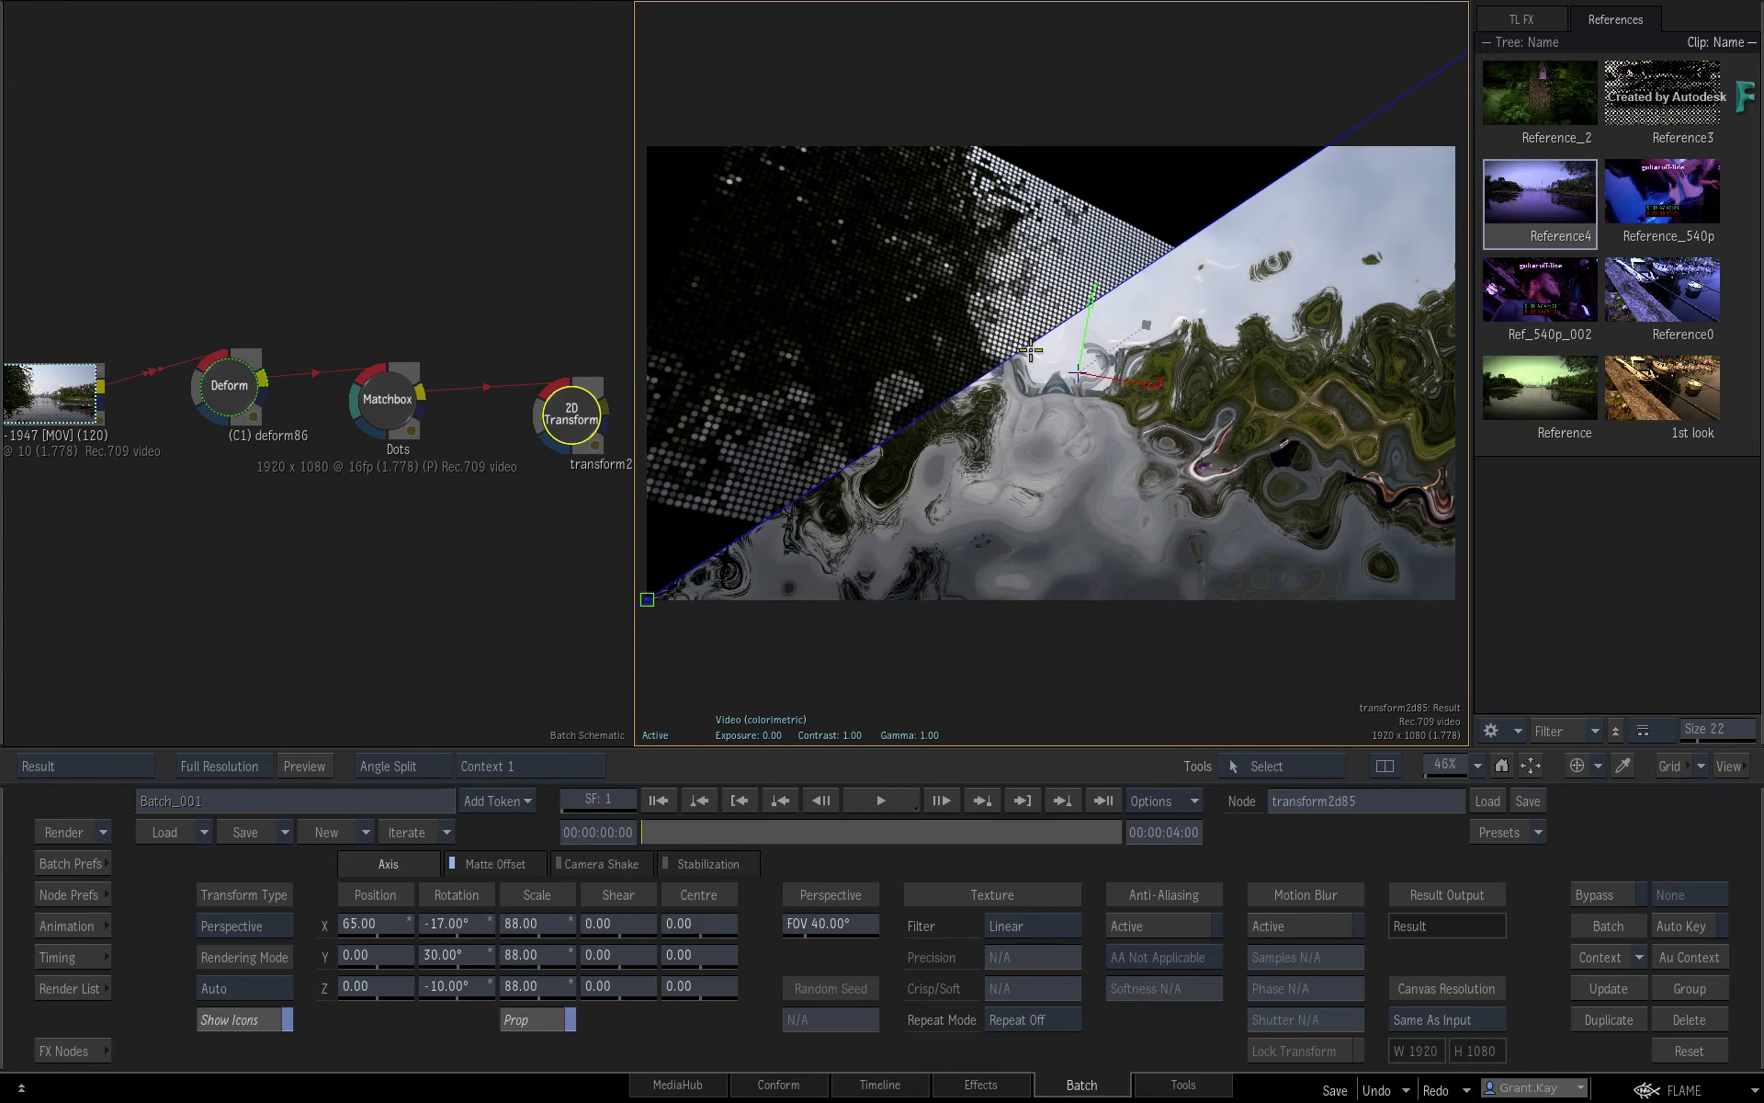
mouse_move(1027, 417)
left_mouse_down()
mouse_move(948, 357)
mouse_move(978, 447)
mouse_move(974, 433)
left_mouse_up()
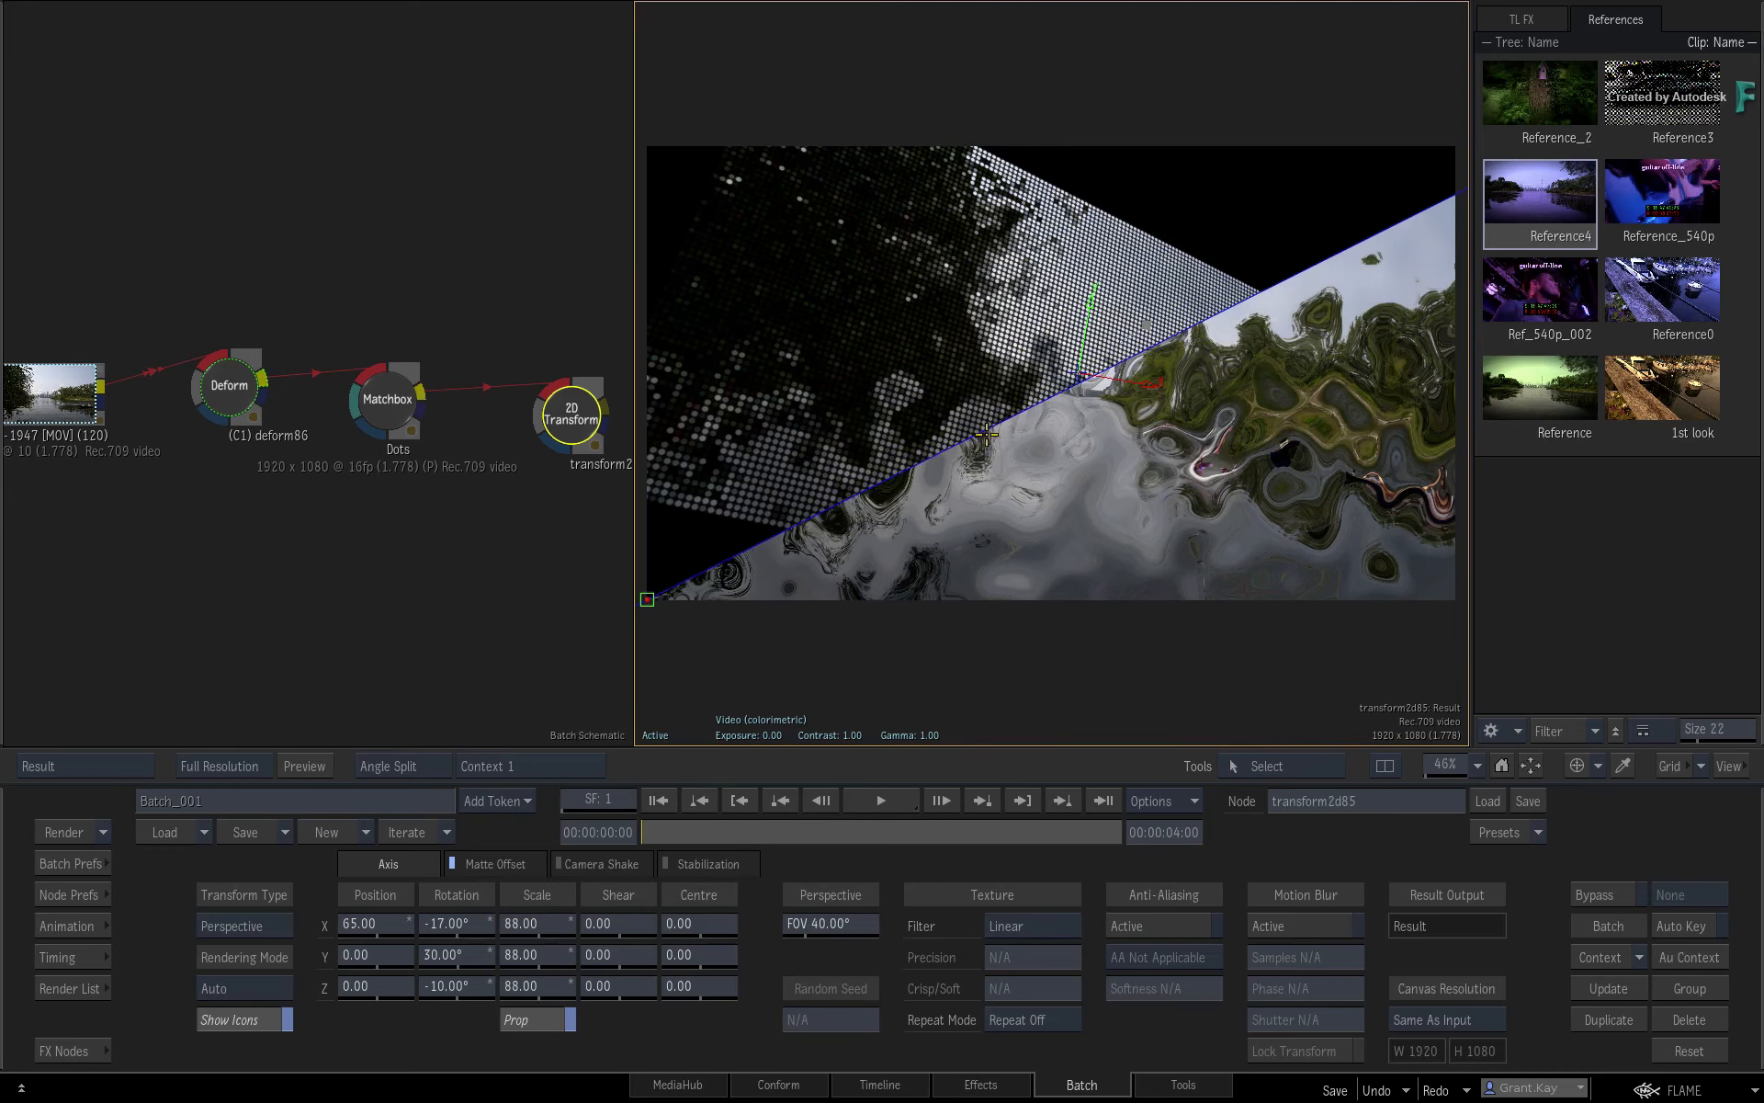
key("F4")
key("F4")
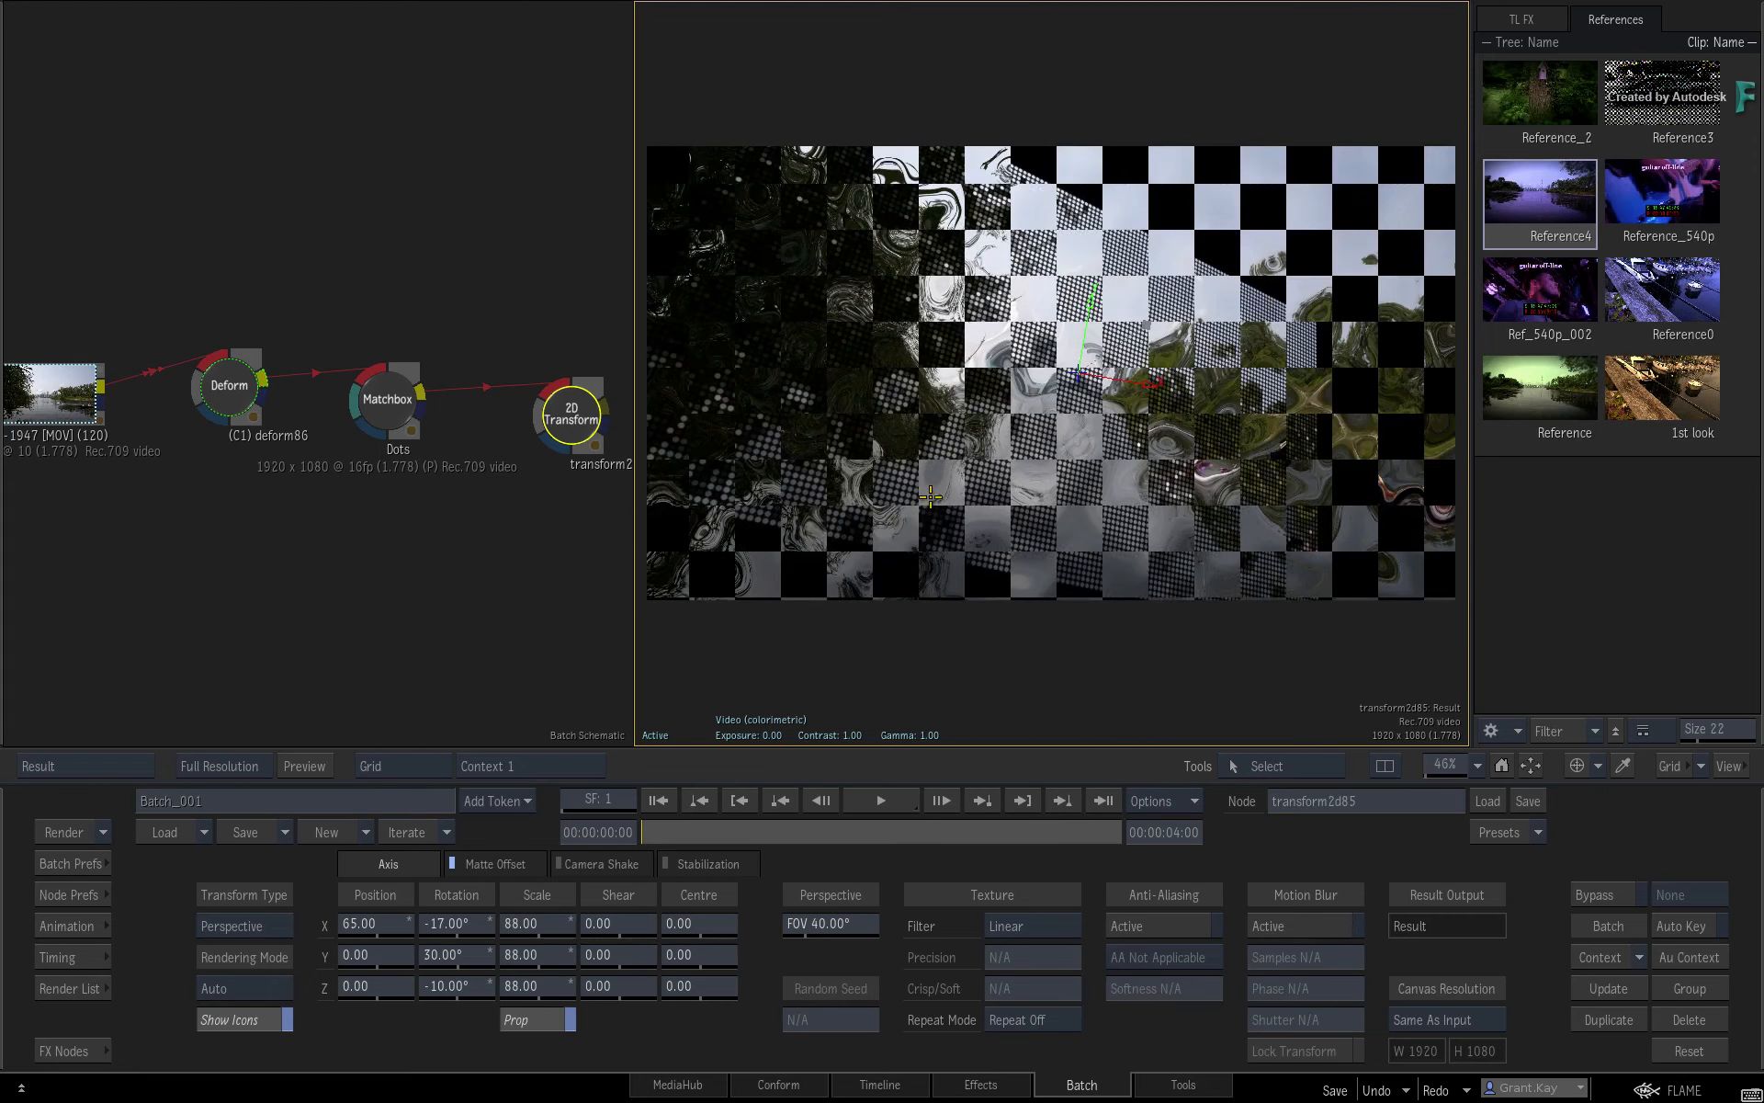
key("c")
- Cycle to vertical and horizontal splits, sliding the divider, and scrub the shot's first frames
key("c")
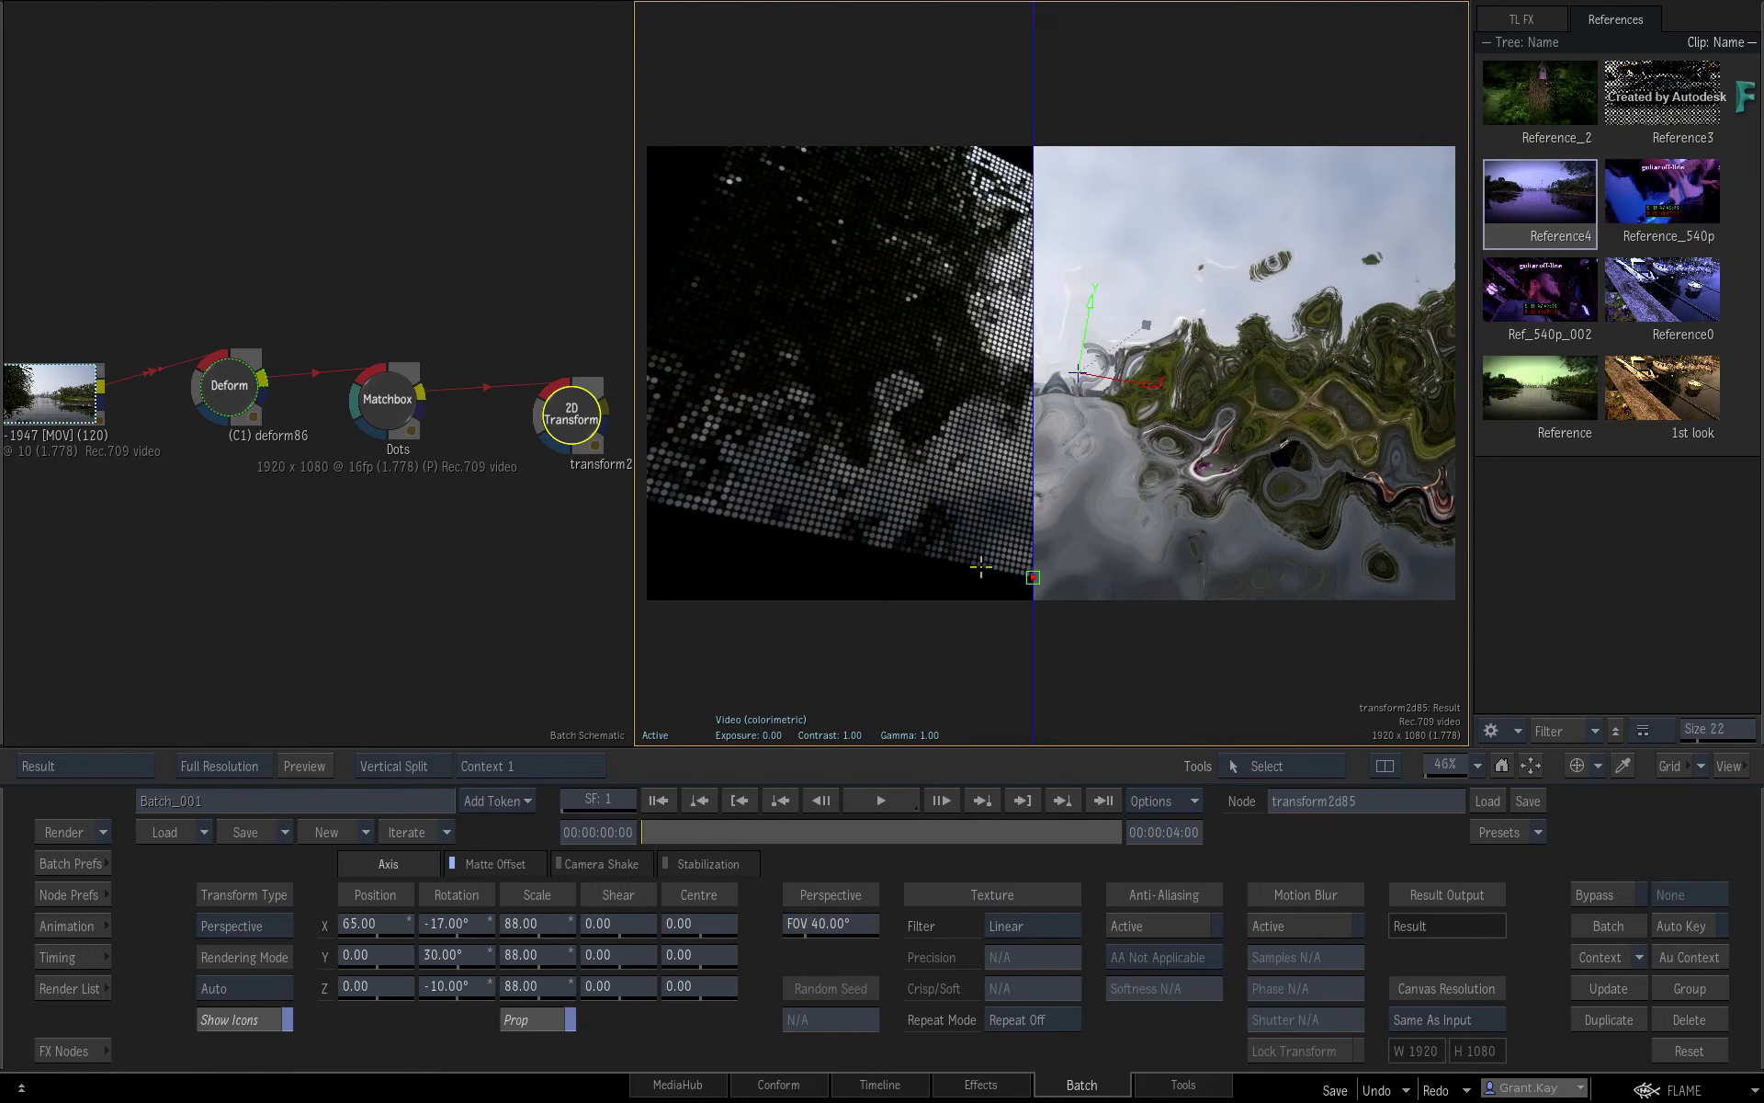
mouse_move(1035, 628)
left_mouse_down()
mouse_move(1237, 665)
mouse_move(958, 631)
left_mouse_up()
key("c")
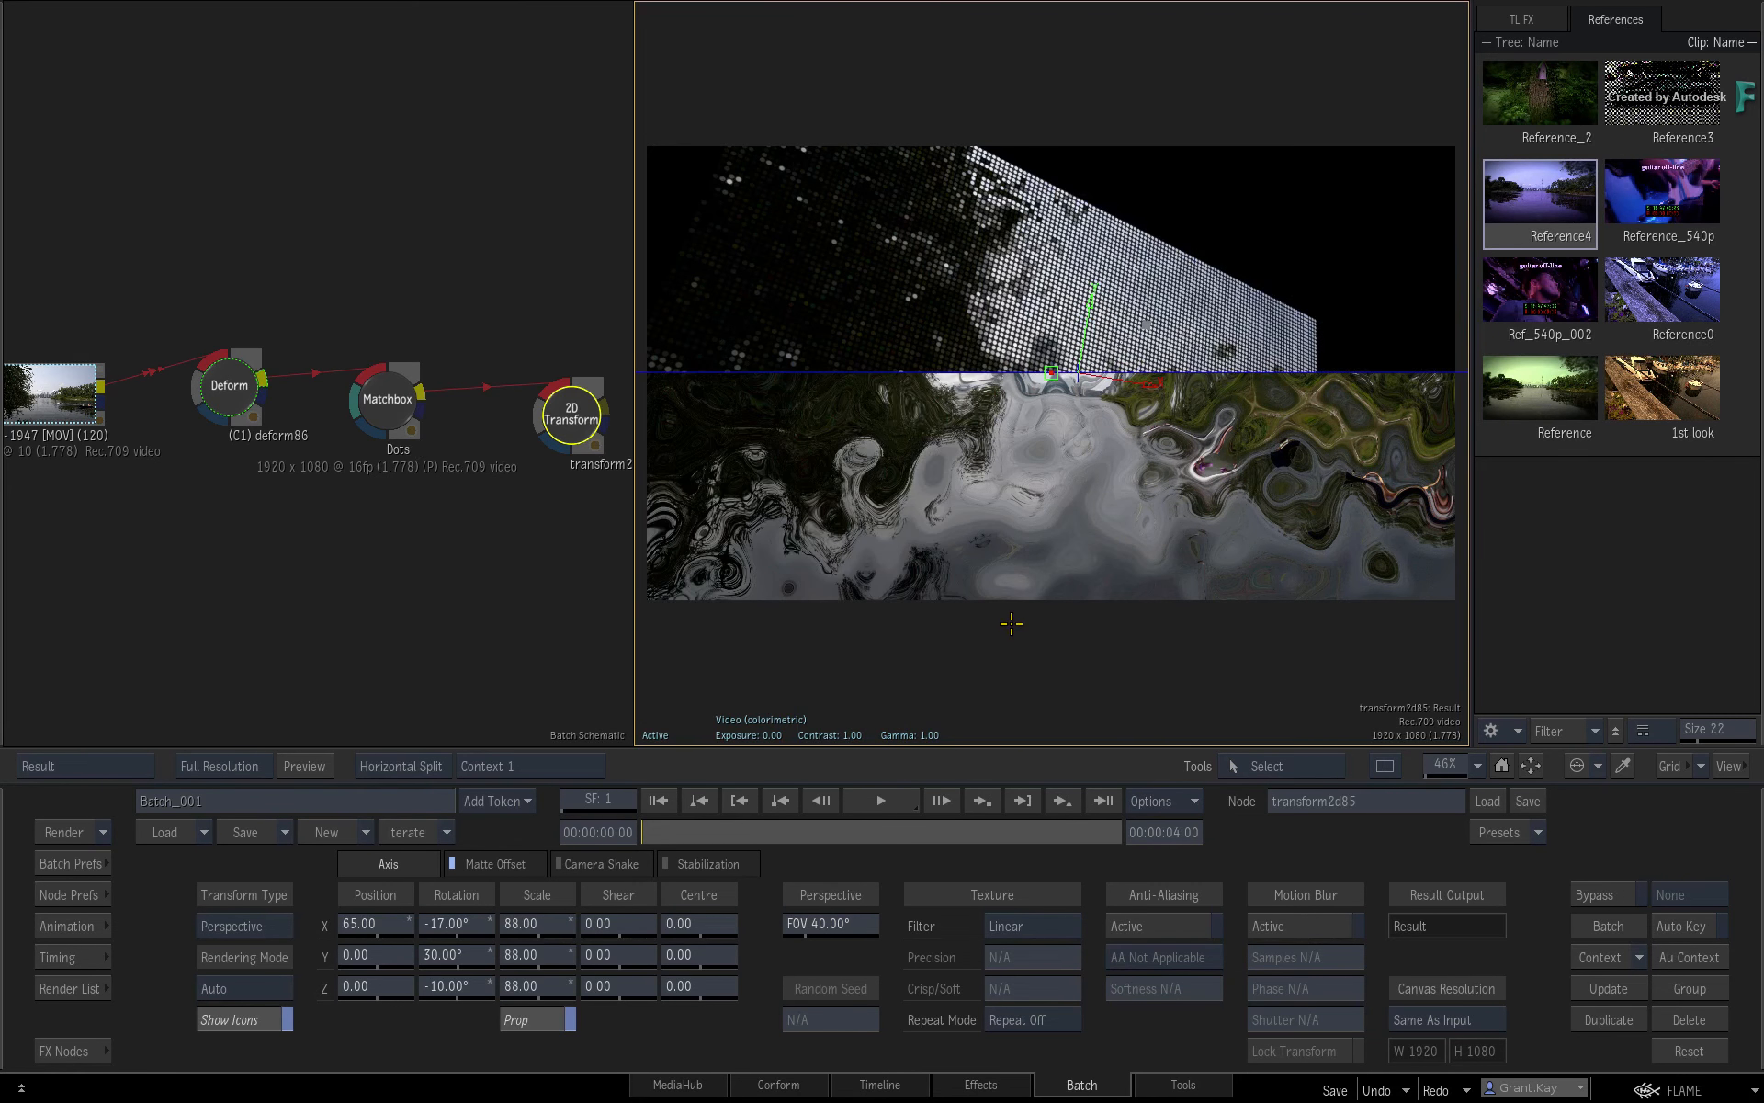
key("c")
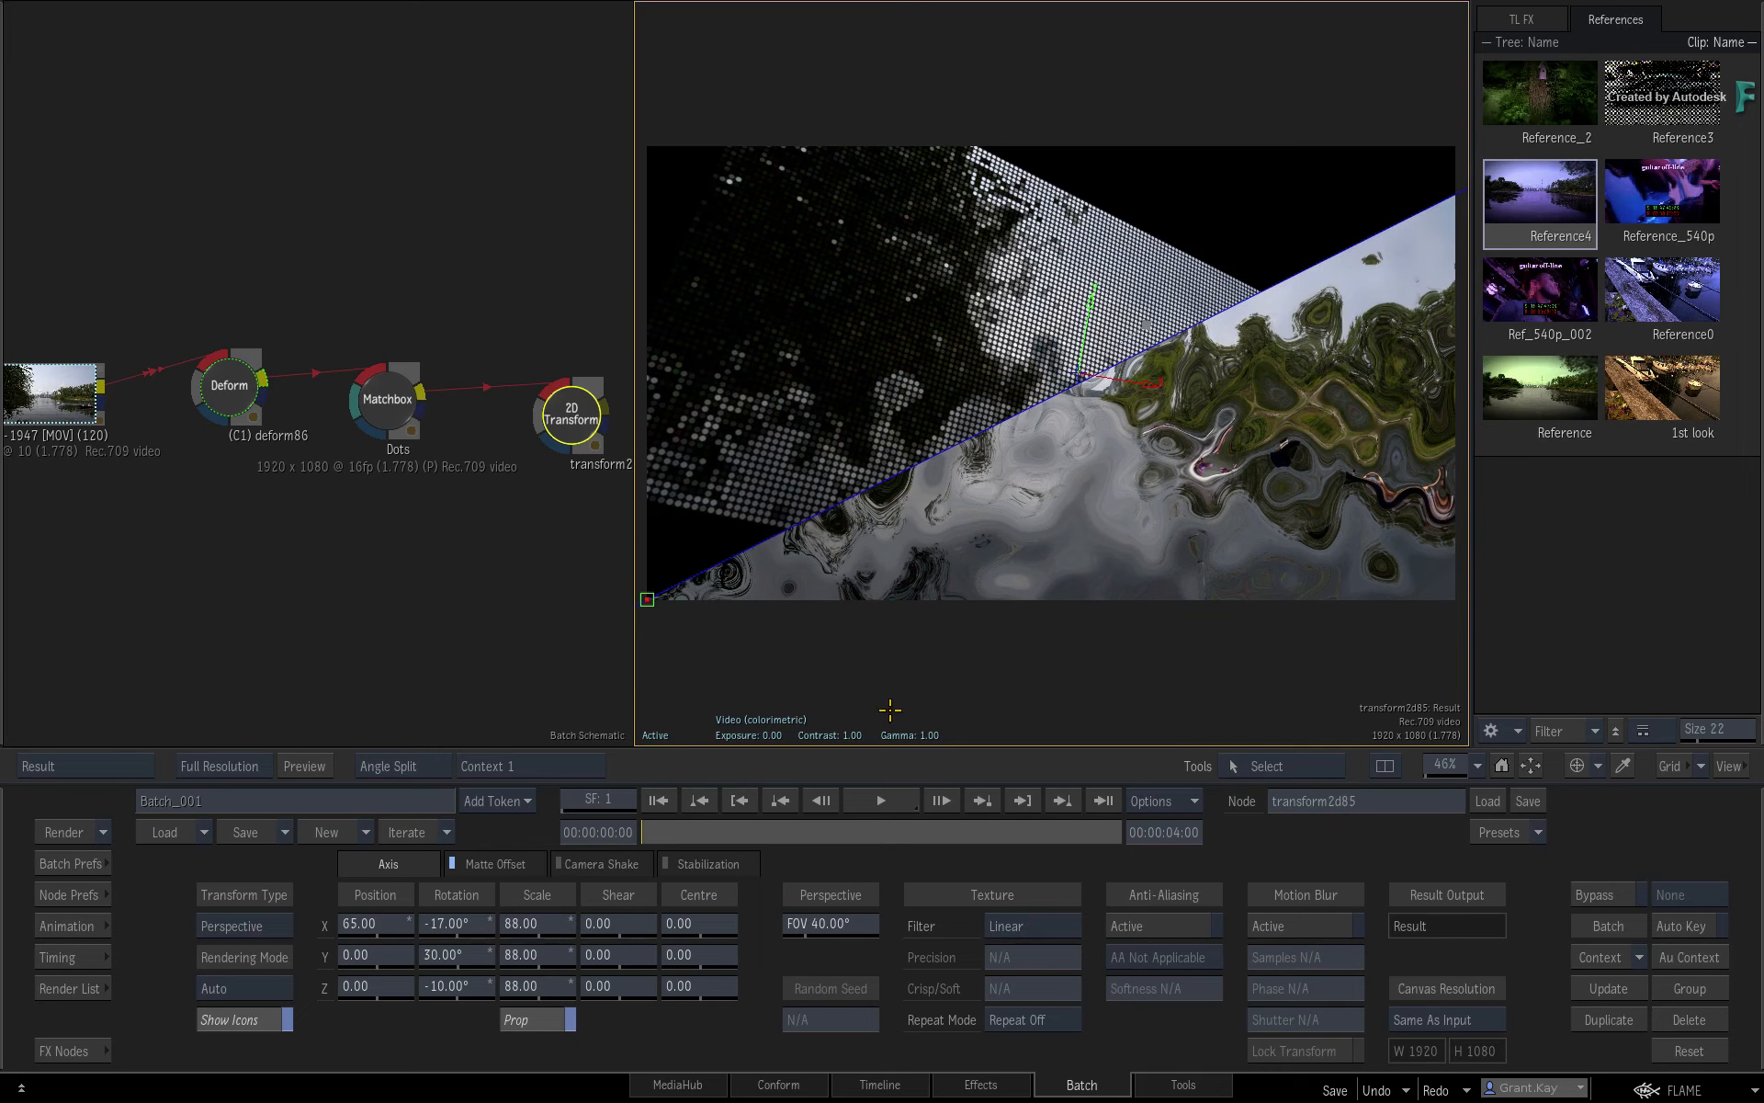
left_click_drag(661, 832, 667, 832)
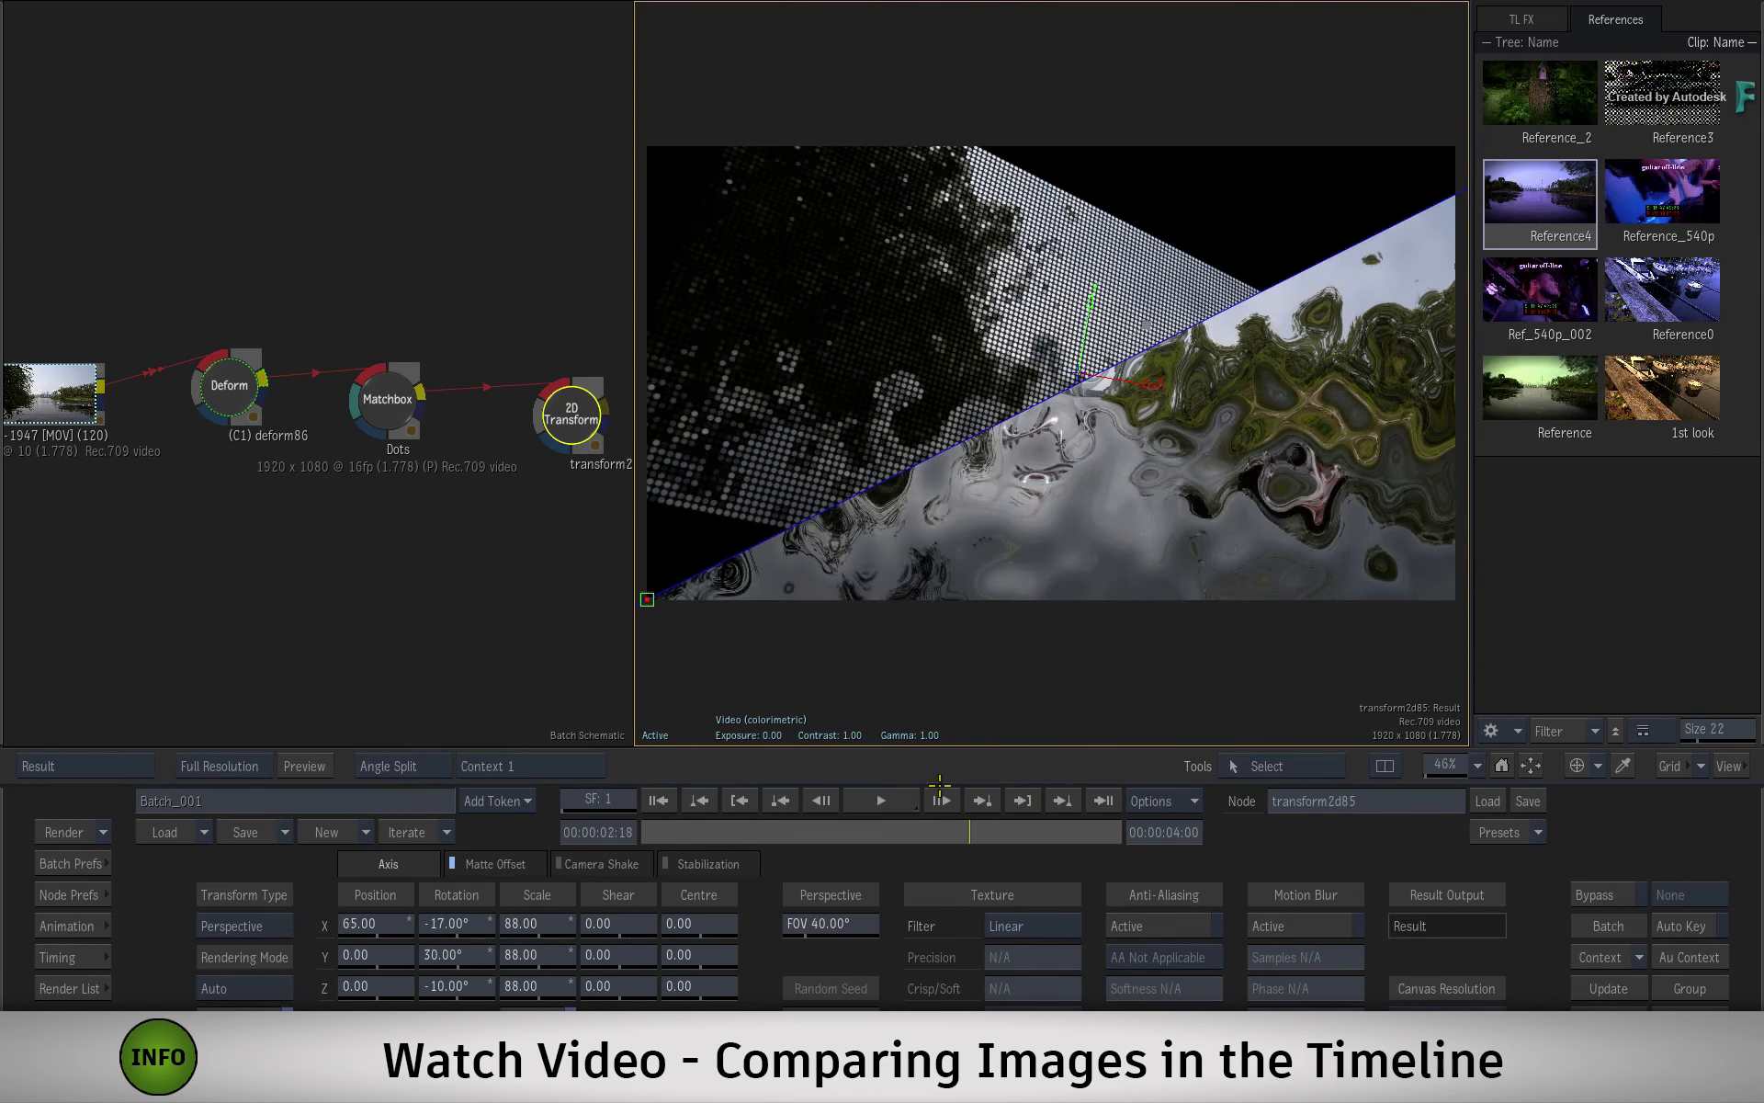
- Jump playback back to frame 00:00:00:00
left_click(656, 799)
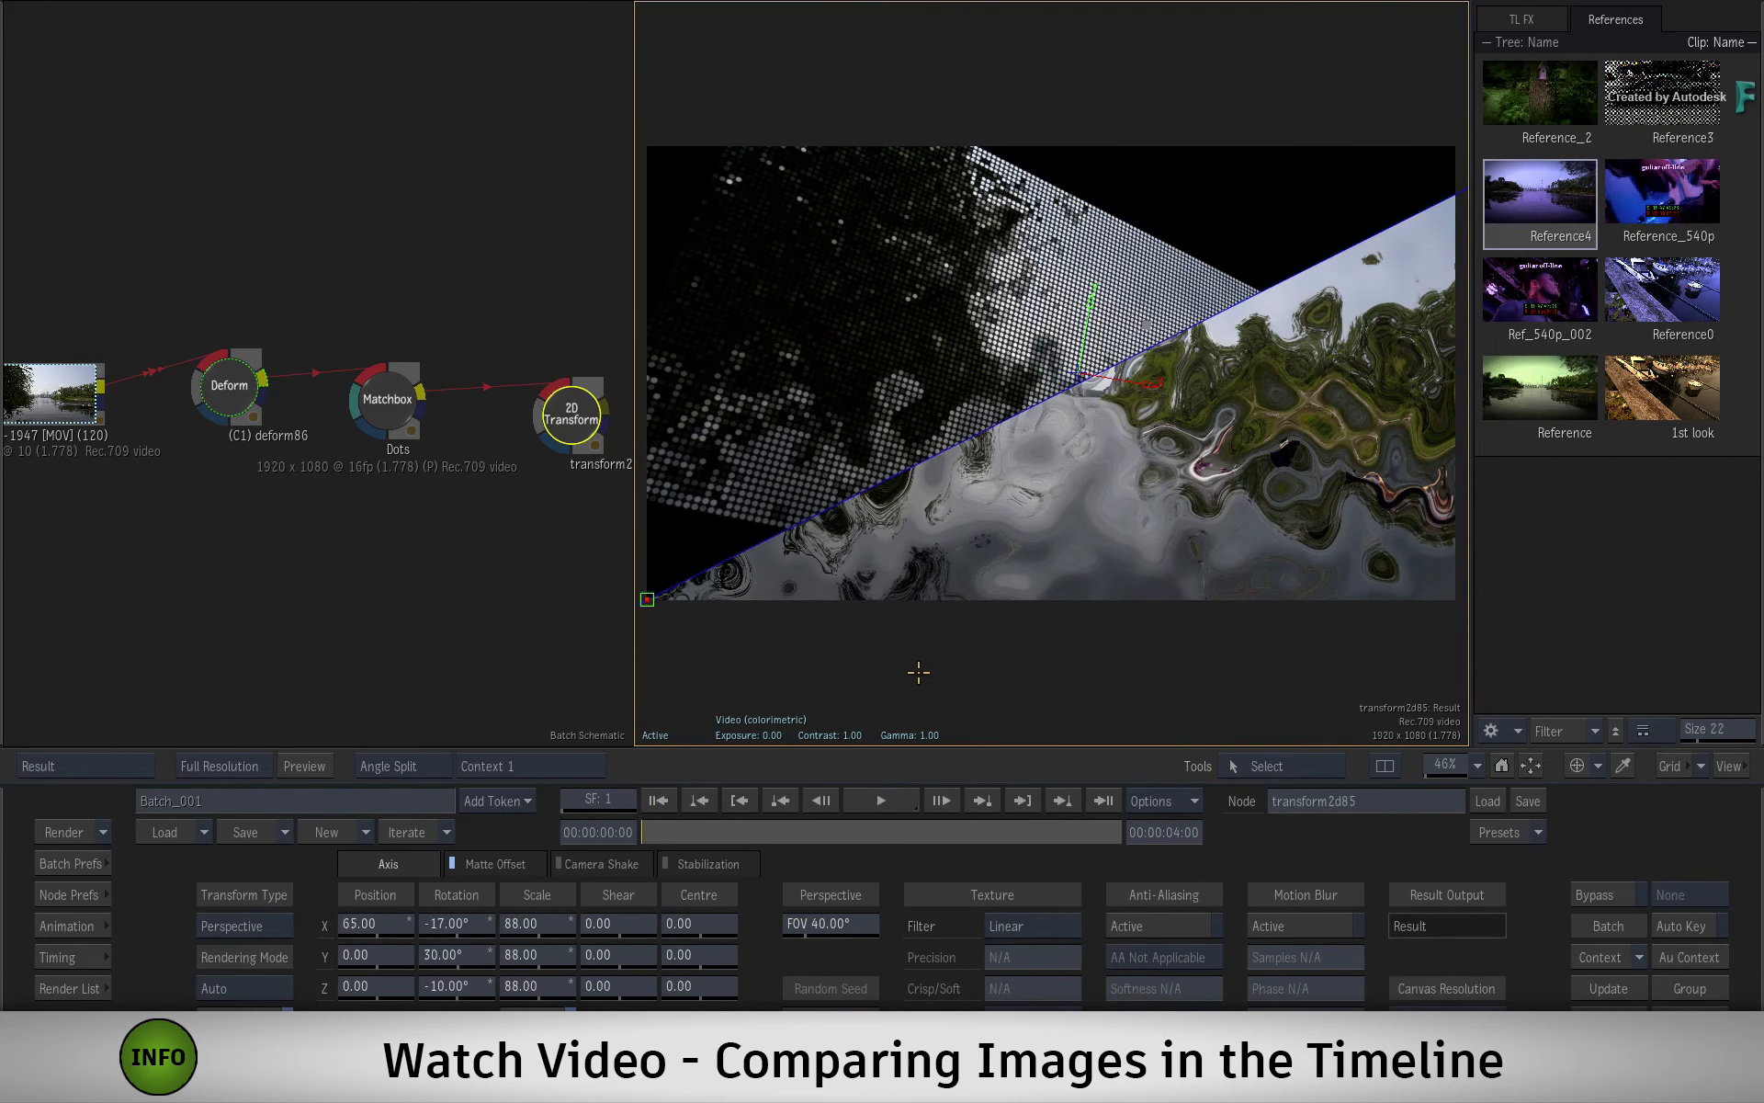